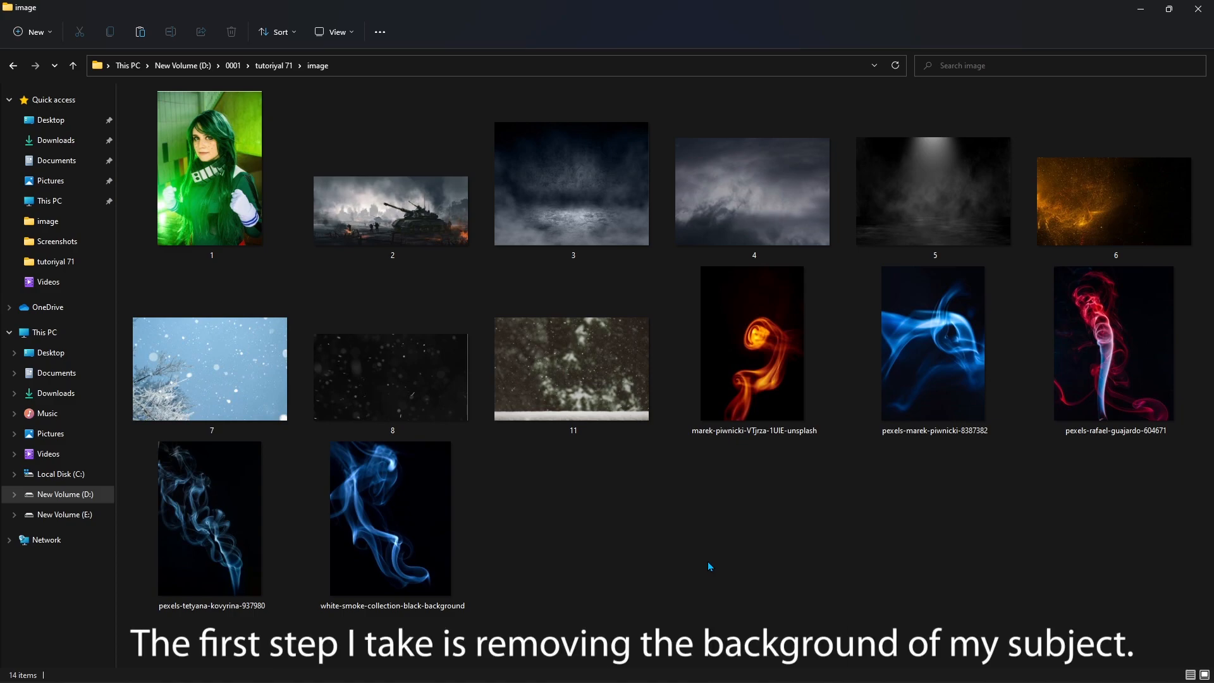
- Switch to Photoshop and extend the Pen path along the subject's lower hair up to the cuff of the white glove
mouse_move(692, 678)
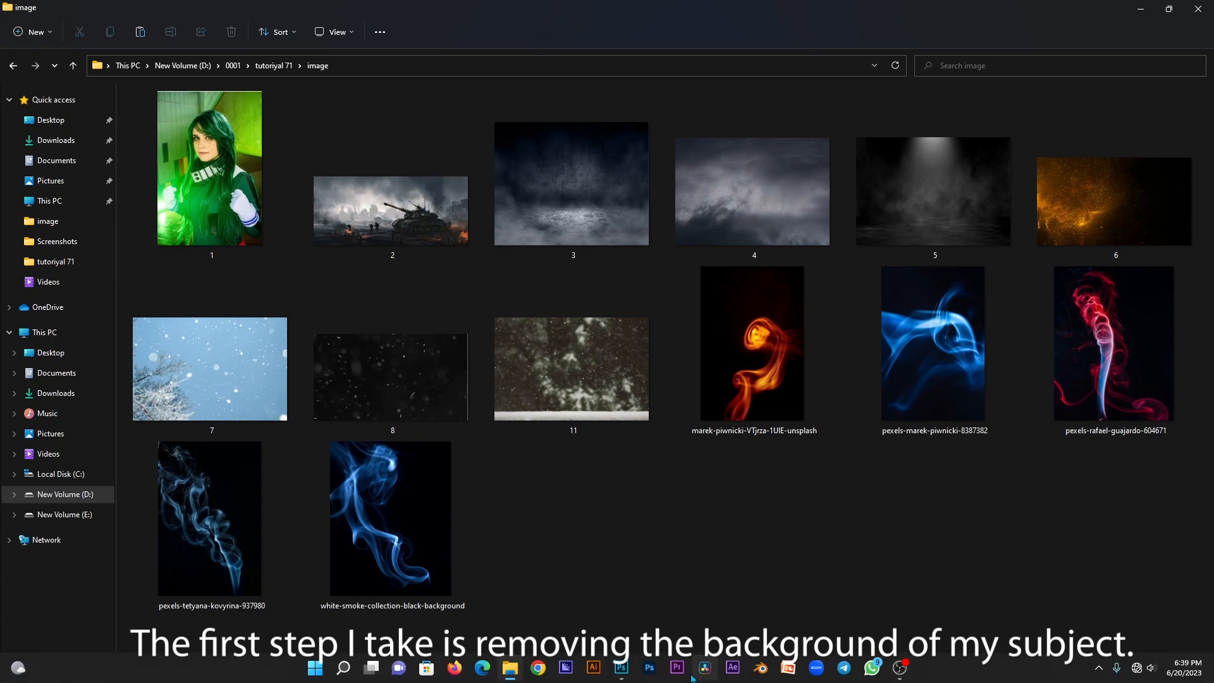
click(622, 668)
key(p)
scroll(494, 555, up, 5)
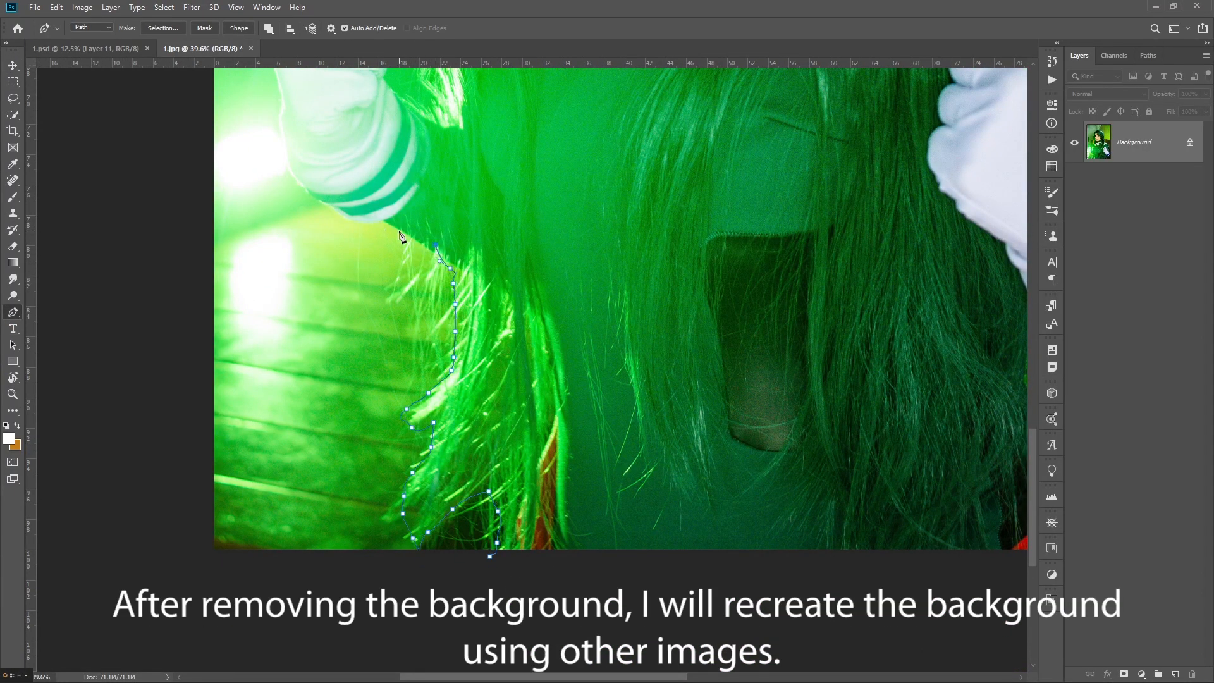
scroll(449, 256, up, 4)
drag(345, 194, 459, 302)
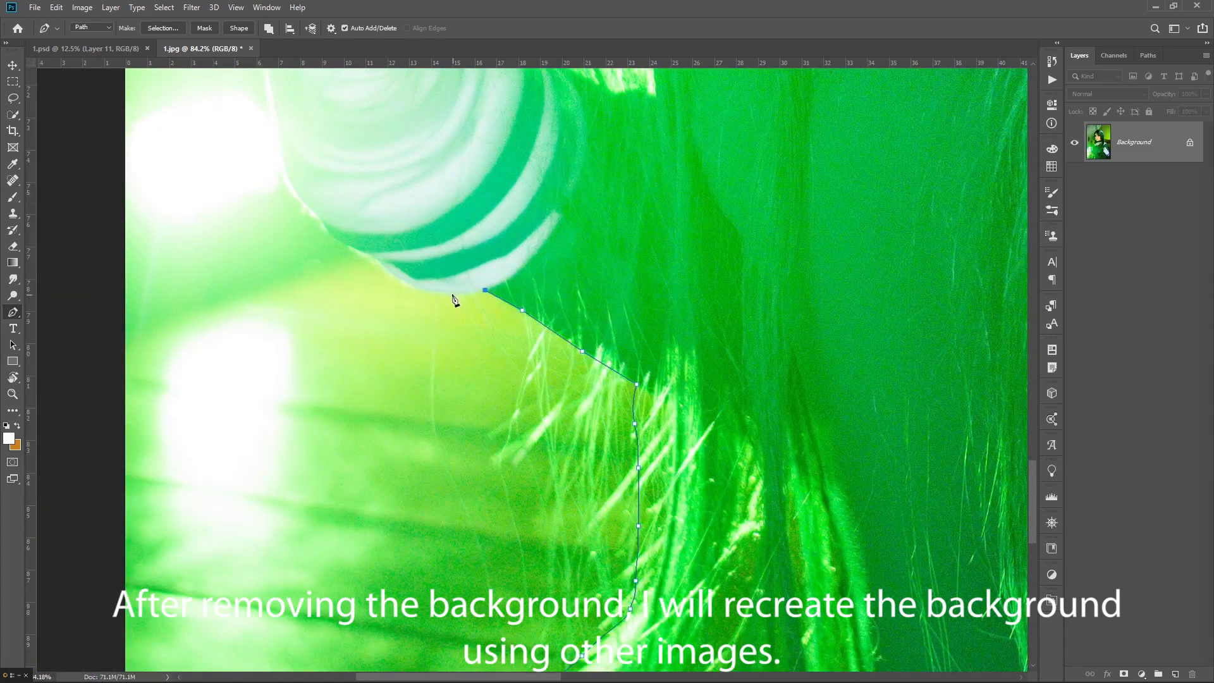
- Trace the outer edge of the white glove and its striped cuff with closely spaced Pen path points
drag(282, 148, 314, 313)
click(296, 255)
click(298, 223)
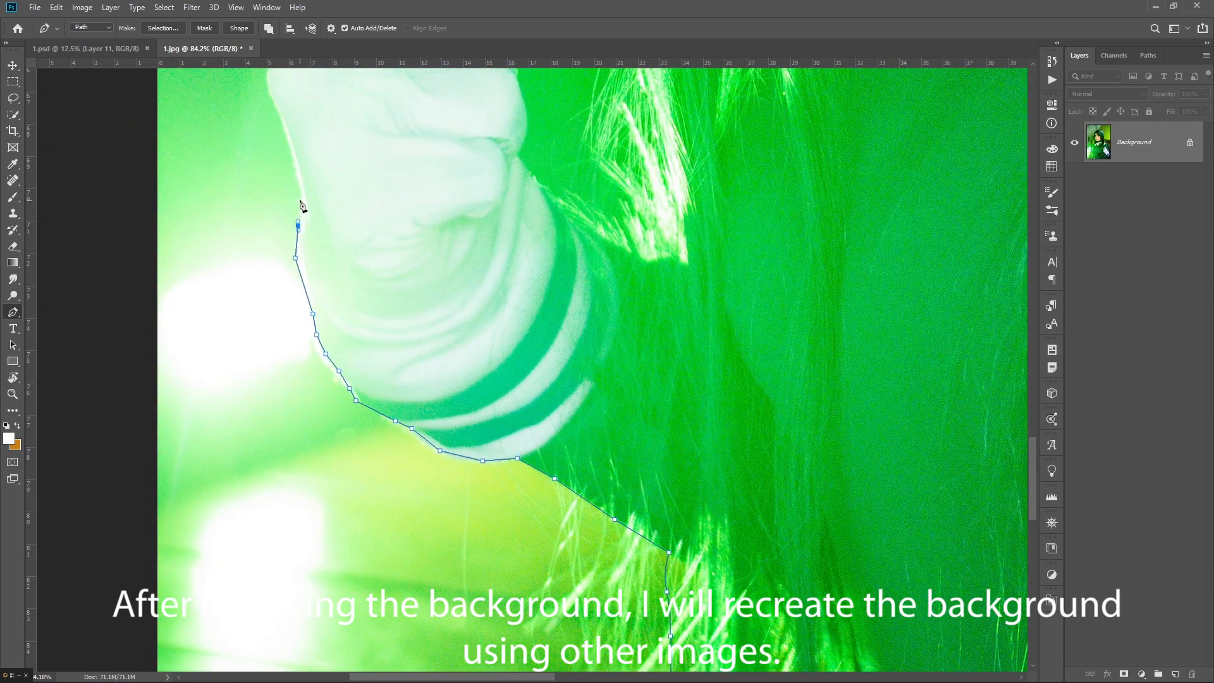
click(300, 195)
click(295, 161)
click(287, 132)
click(281, 114)
drag(334, 184, 361, 273)
drag(325, 201, 269, 333)
click(238, 300)
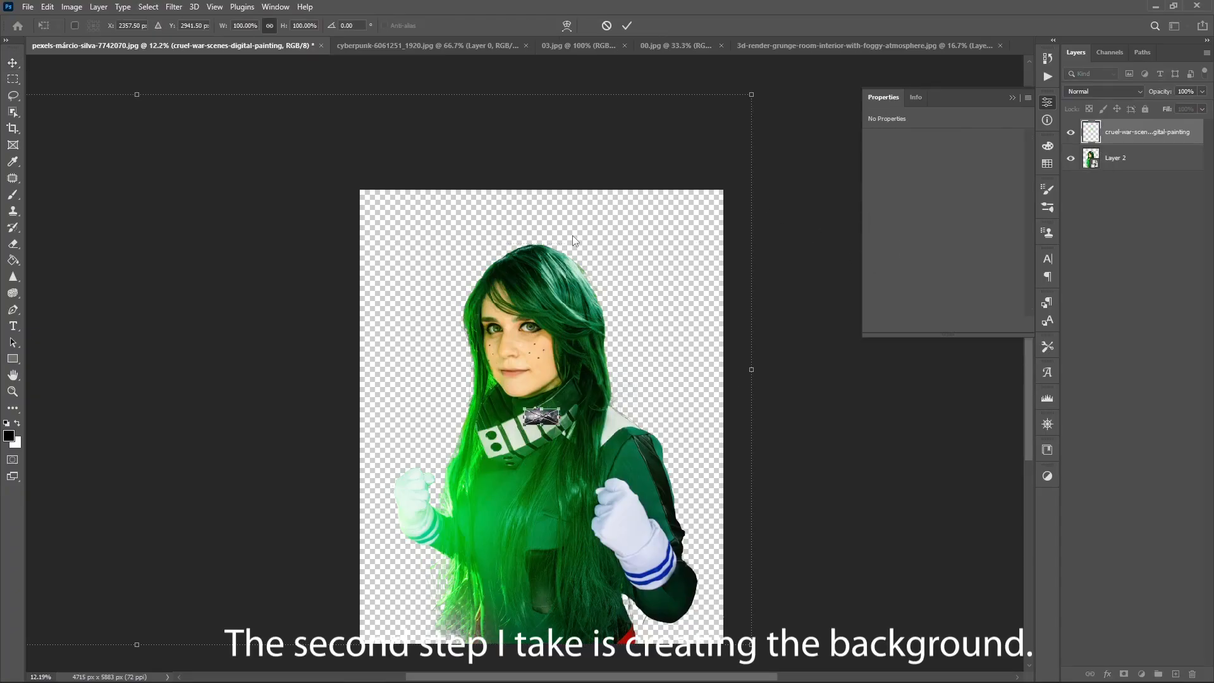
- Enlarge the placed cruel-war-scenes-digital-painting image and flip it horizontally
drag(548, 381, 546, 265)
key(Return)
key(ctrl+t)
right_click(542, 331)
click(569, 562)
- Scale and position the flipped war scene so that it fills the whole canvas
drag(363, 346, 120, 345)
drag(442, 345, 218, 386)
drag(607, 386, 973, 351)
drag(713, 317, 464, 333)
key(Return)
- Move the war scene layer below Layer 2 and hide Layer 2
drag(1093, 135, 1091, 167)
click(1071, 133)
click(1072, 134)
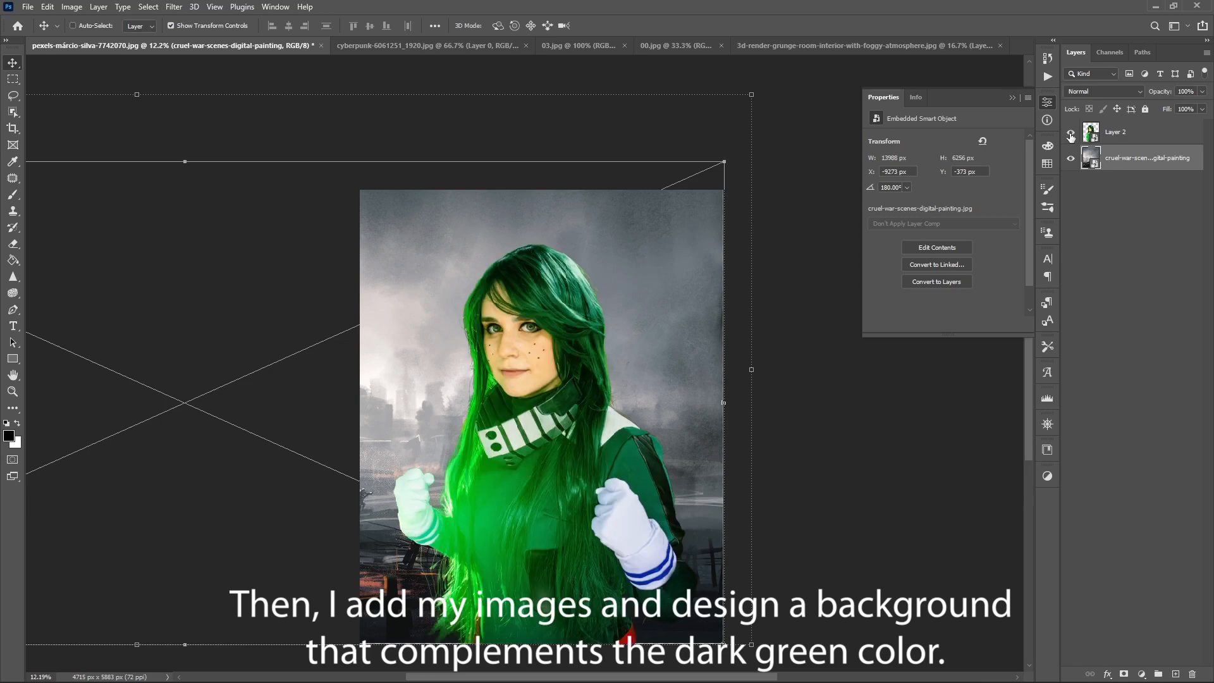
click(1072, 133)
- Copy the 3d-render-grunge-room-interior-with-foggy-atmosphere image and paste it into the composite above the war scene
click(898, 45)
key(ctrl+c)
click(171, 46)
key(ctrl+v)
- Enlarge the pasted foggy room layer to cover the canvas height and set its blend mode to Overlay
drag(553, 262, 553, 206)
drag(555, 379, 553, 445)
drag(552, 277, 557, 188)
key(Return)
scroll(1116, 92, down, 13)
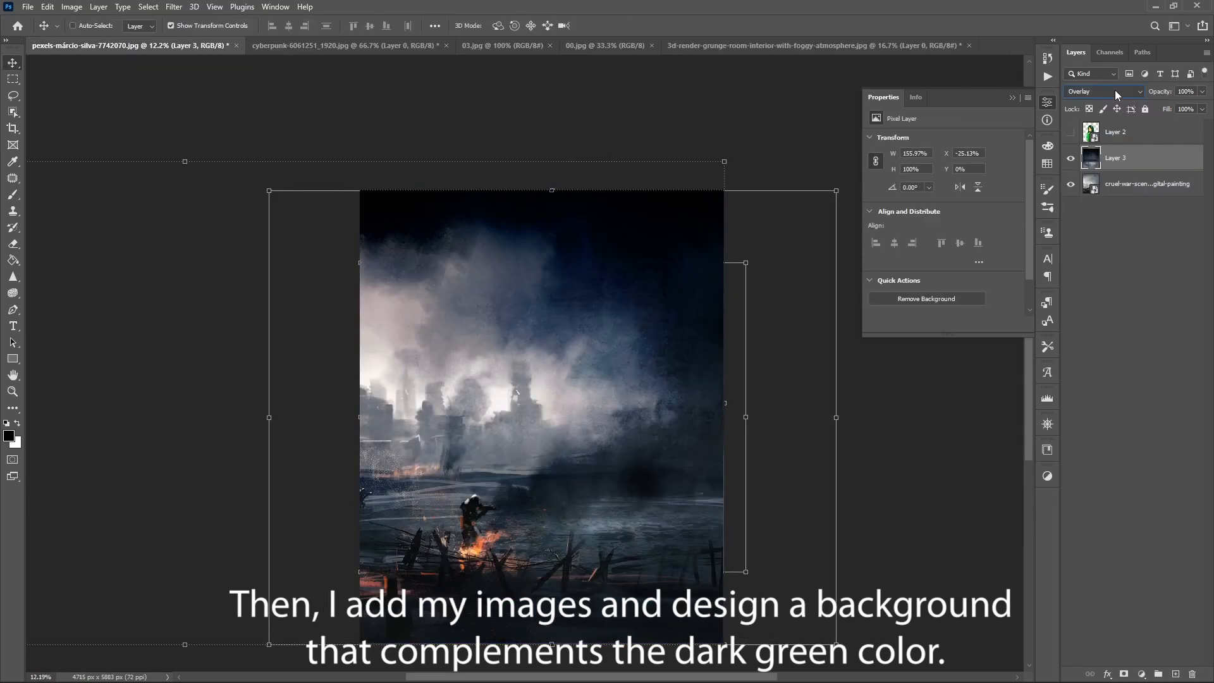
- Copy the dark cloud image from 00.jpg and paste it into the composite as a new layer
click(604, 46)
key(ctrl+c)
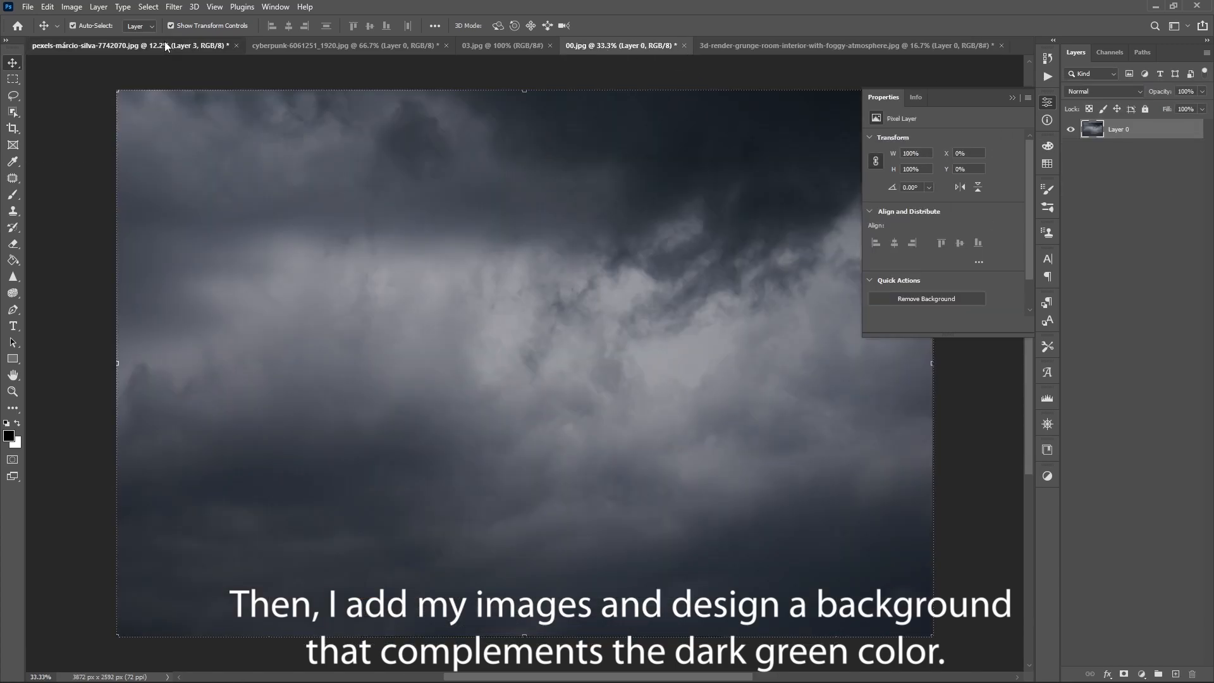
click(162, 46)
key(ctrl+v)
- Enlarge and slightly tilt the cloud layer over the lower half of the canvas, and set its blend mode to Exclusion
drag(546, 315, 634, 198)
drag(599, 290, 666, 490)
mouse_move(752, 375)
mouse_down()
mouse_move(670, 331)
mouse_move(594, 629)
mouse_move(523, 556)
mouse_move(509, 638)
mouse_up()
key(Return)
scroll(1079, 96, down, 5)
scroll(1078, 96, down, 15)
- Add a mask to the cloud layer and soften its upper area with a black brush at 23% opacity, reducing the brush size to 1700
click(1124, 674)
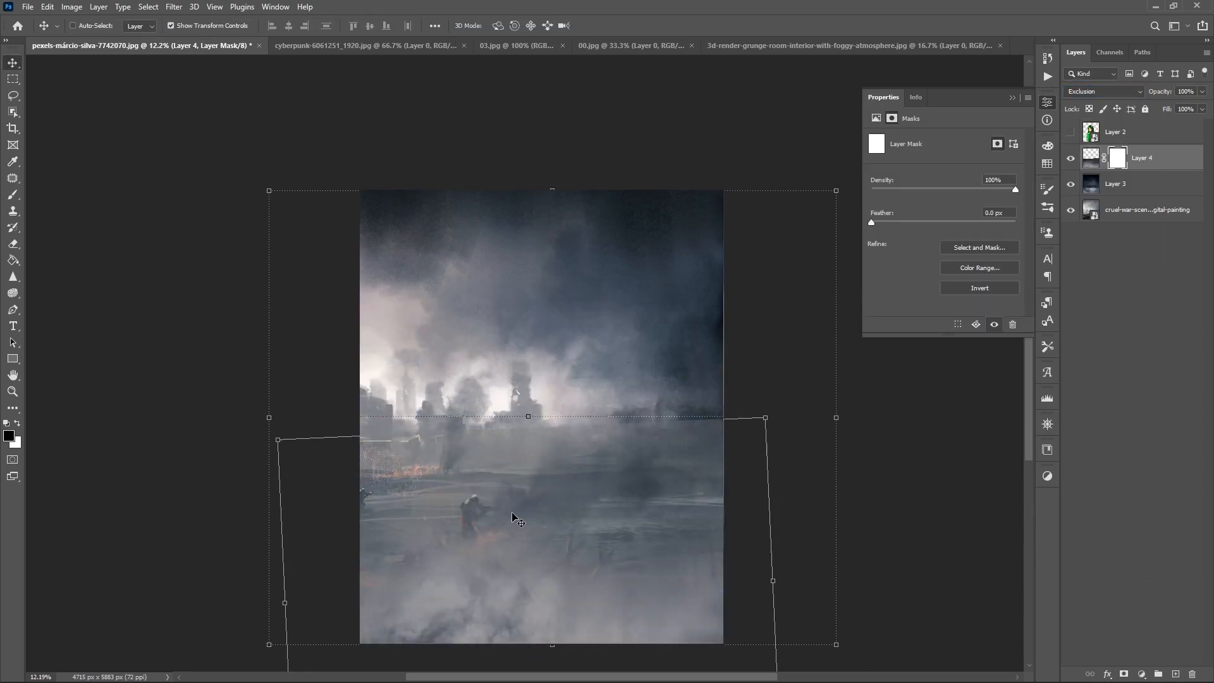
drag(612, 456, 711, 443)
scroll(785, 345, up, 1)
drag(786, 345, 788, 198)
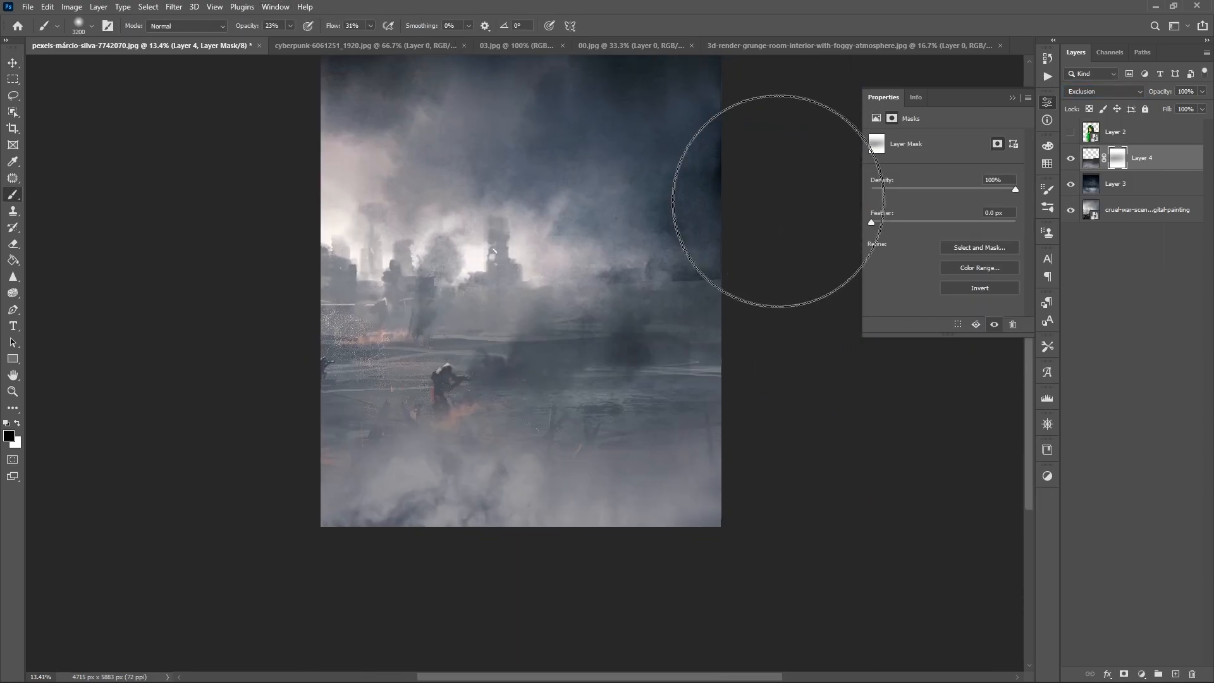
key(bracketleft)
key(bracketleft)
key(bracketleft)
key(bracketleft)
key(bracketleft)
key(bracketleft)
key(bracketleft)
key(bracketleft)
key(bracketleft)
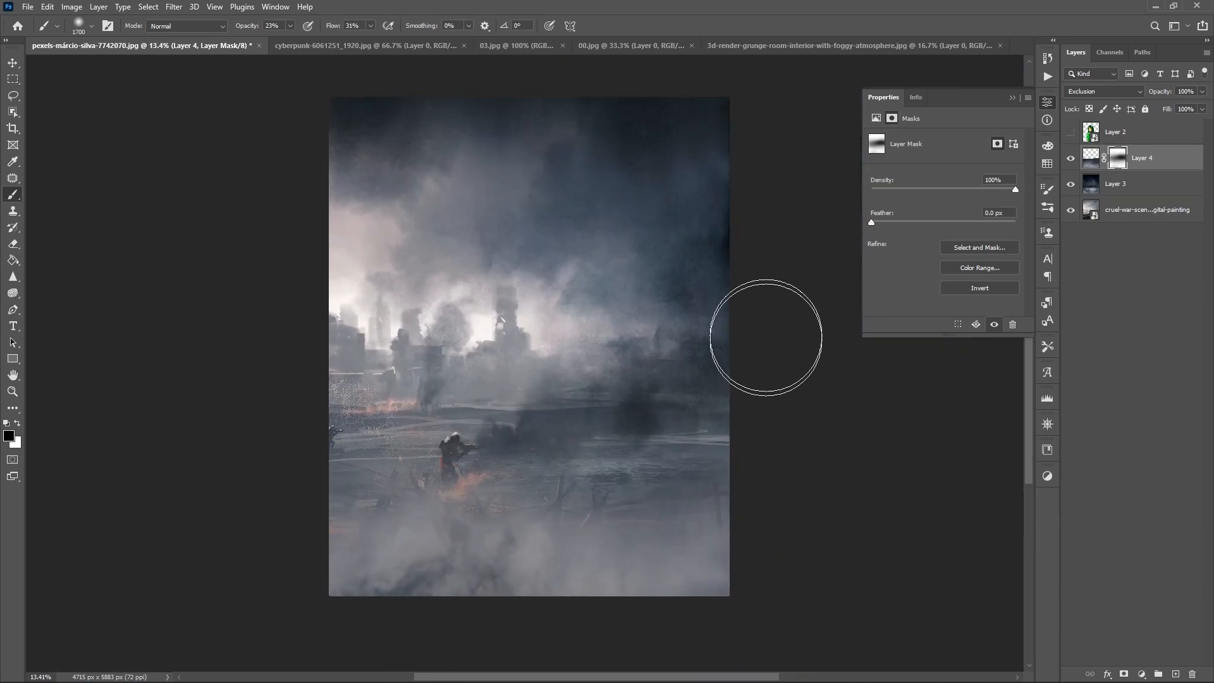
- Add a Color Lookup adjustment above the cloud layer using the TensionGreen.3DL LUT, and show Layer 2 again
click(1142, 674)
click(1146, 603)
click(963, 146)
click(943, 200)
key(Down)
key(Down)
key(Down)
key(Down)
key(Down)
key(Down)
key(Down)
key(Down)
key(Down)
key(Down)
key(Down)
key(Down)
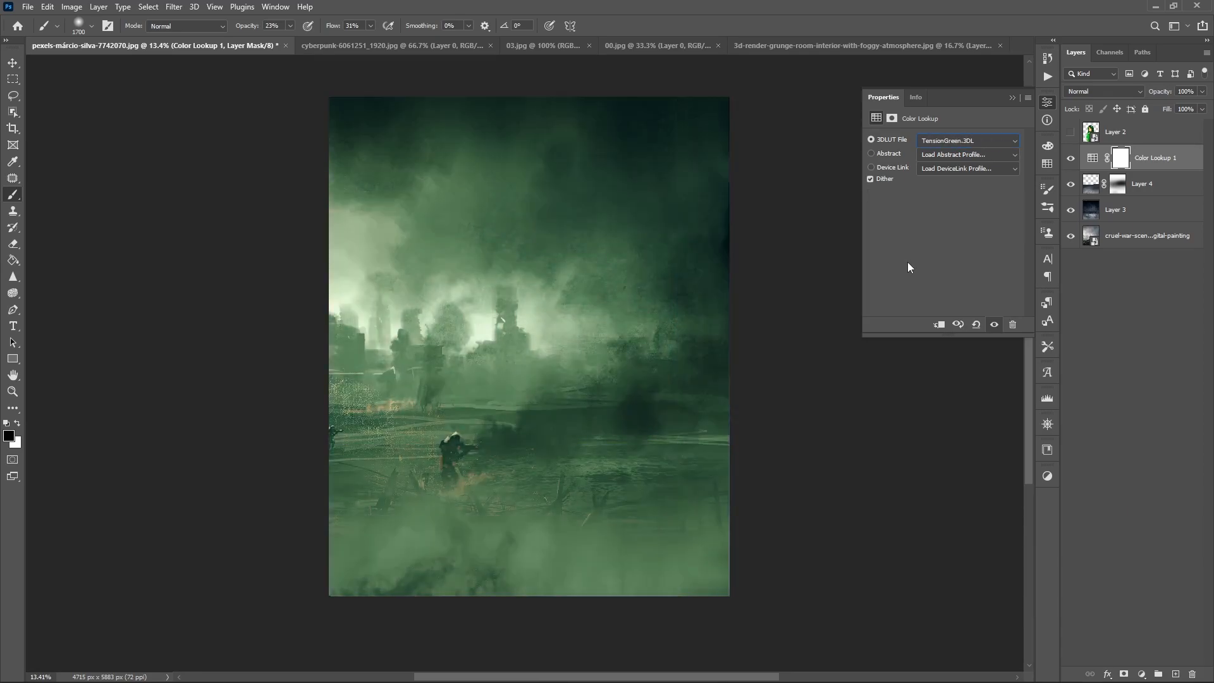
click(1071, 134)
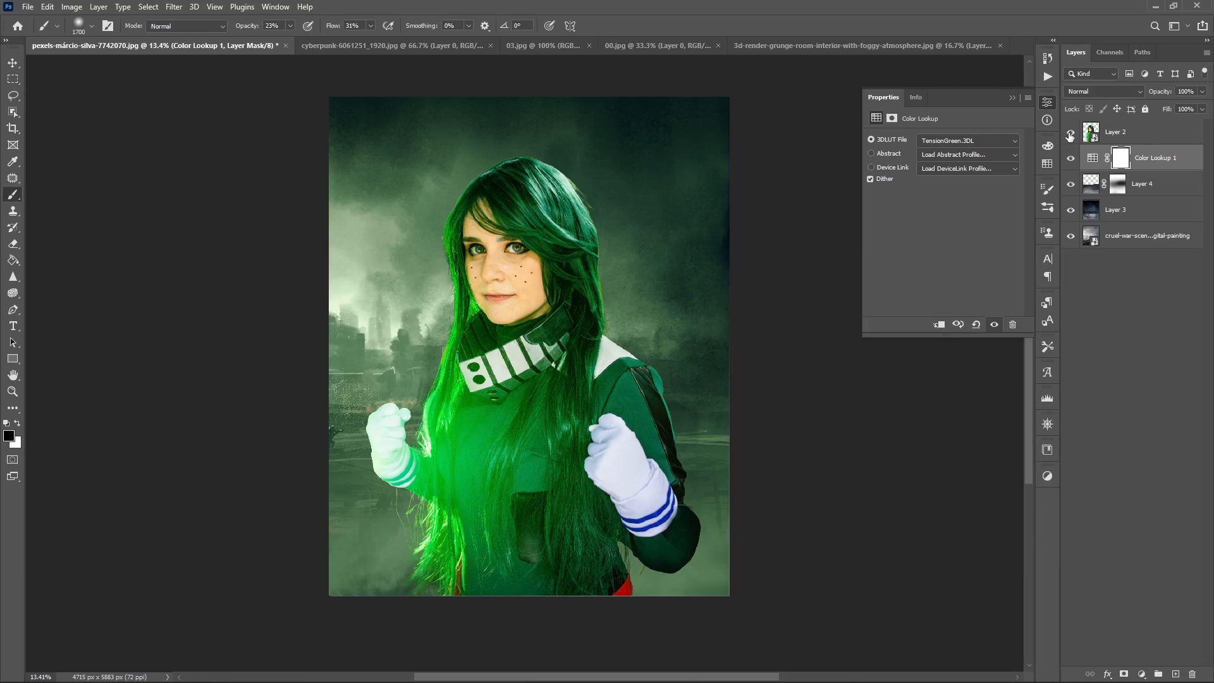
- Place the 3d-grunge-room-interior-with-spotlight-smoky-atmosphere image and enlarge it over the canvas
click(1147, 235)
drag(569, 304, 654, 289)
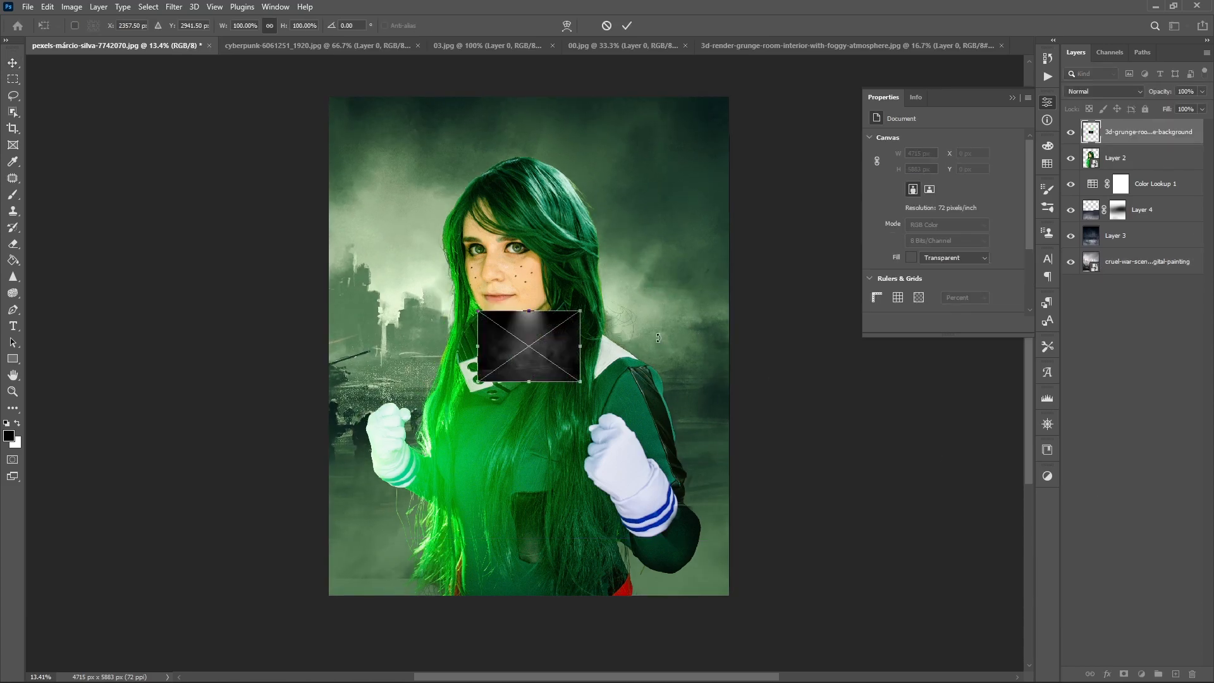
drag(499, 309, 500, 104)
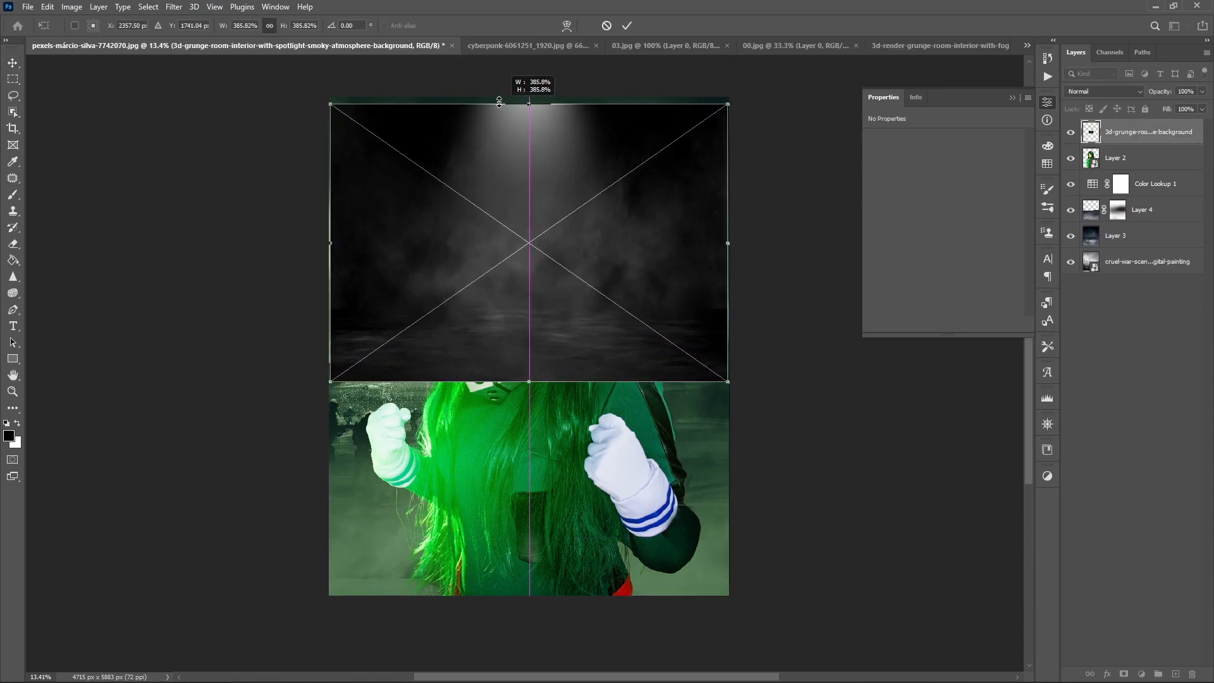
drag(529, 382, 530, 491)
drag(567, 434, 573, 465)
key(Return)
- Move the spotlight layer below Color Lookup 1, rotated to about -86°, and change its blend mode
drag(1118, 129, 1116, 191)
drag(1116, 191, 1116, 197)
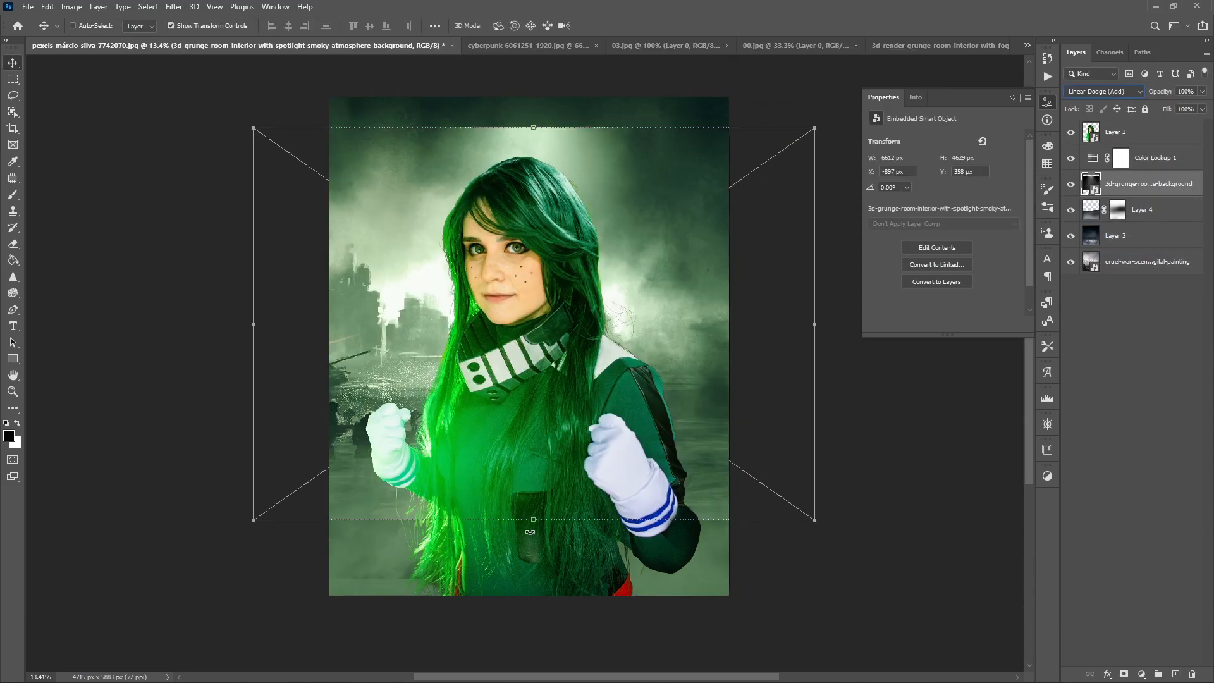
drag(530, 532, 631, 321)
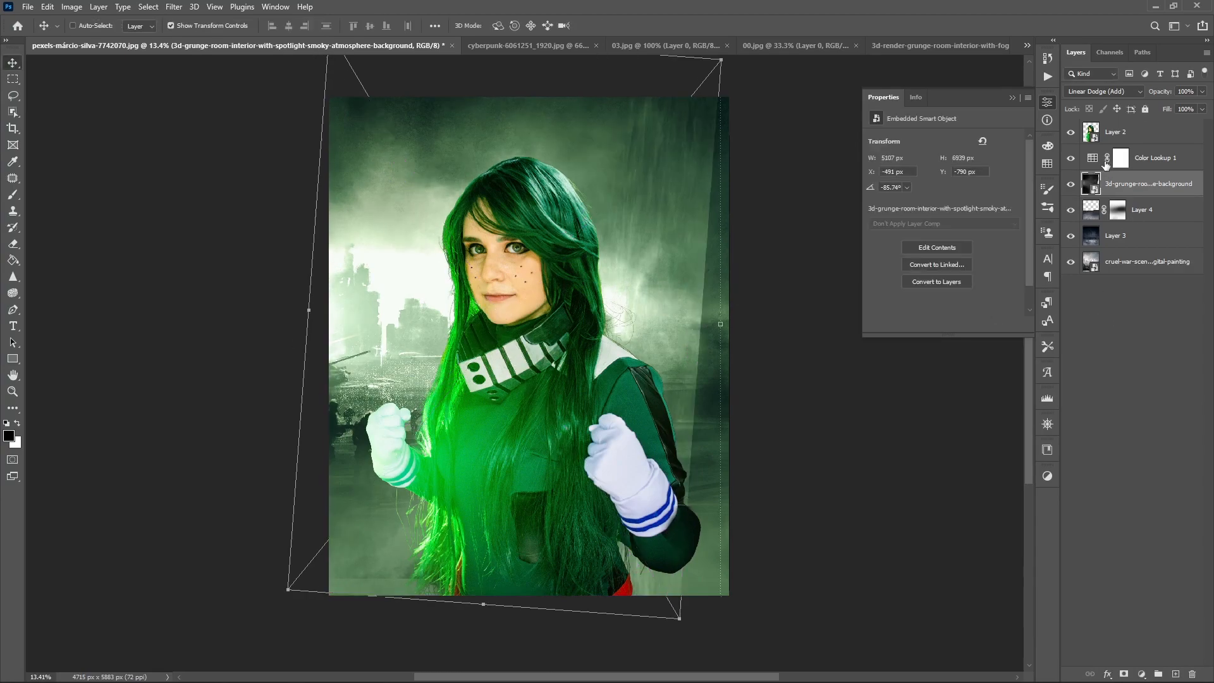
click(1103, 91)
click(1101, 198)
- Add layer masks to the spotlight and war scene layers, brushing out the spotlight's right side and the war scene's lower edge
click(1124, 674)
key(b)
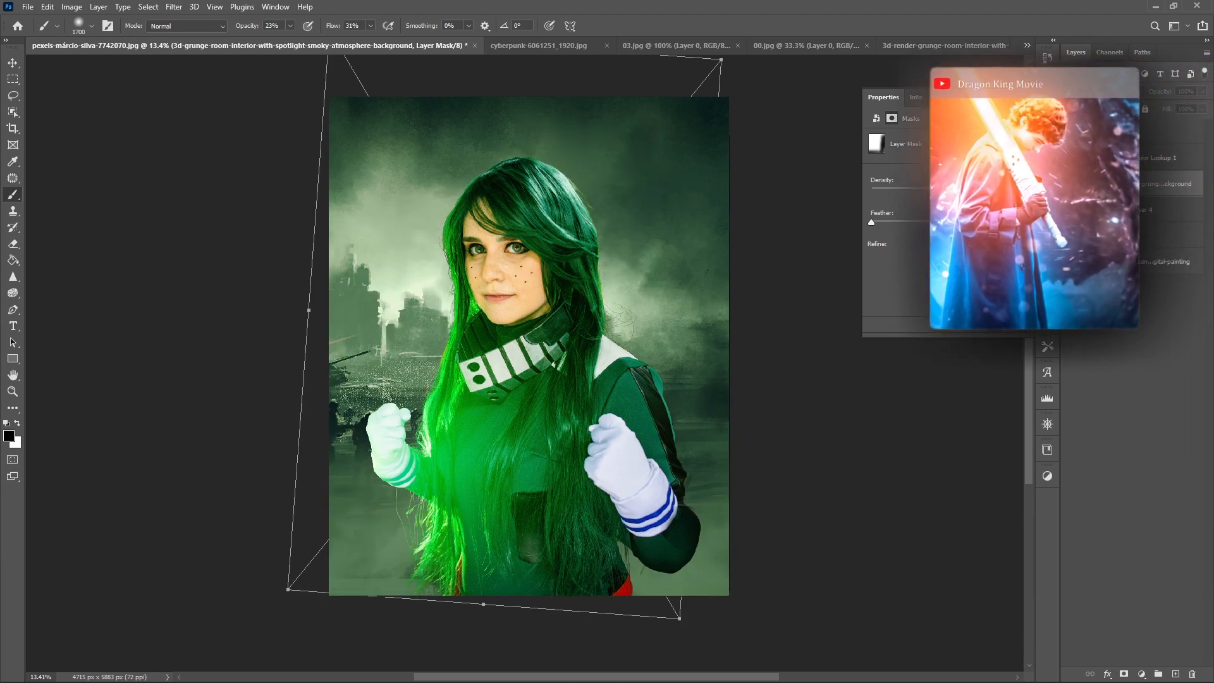
click(1165, 261)
click(1124, 674)
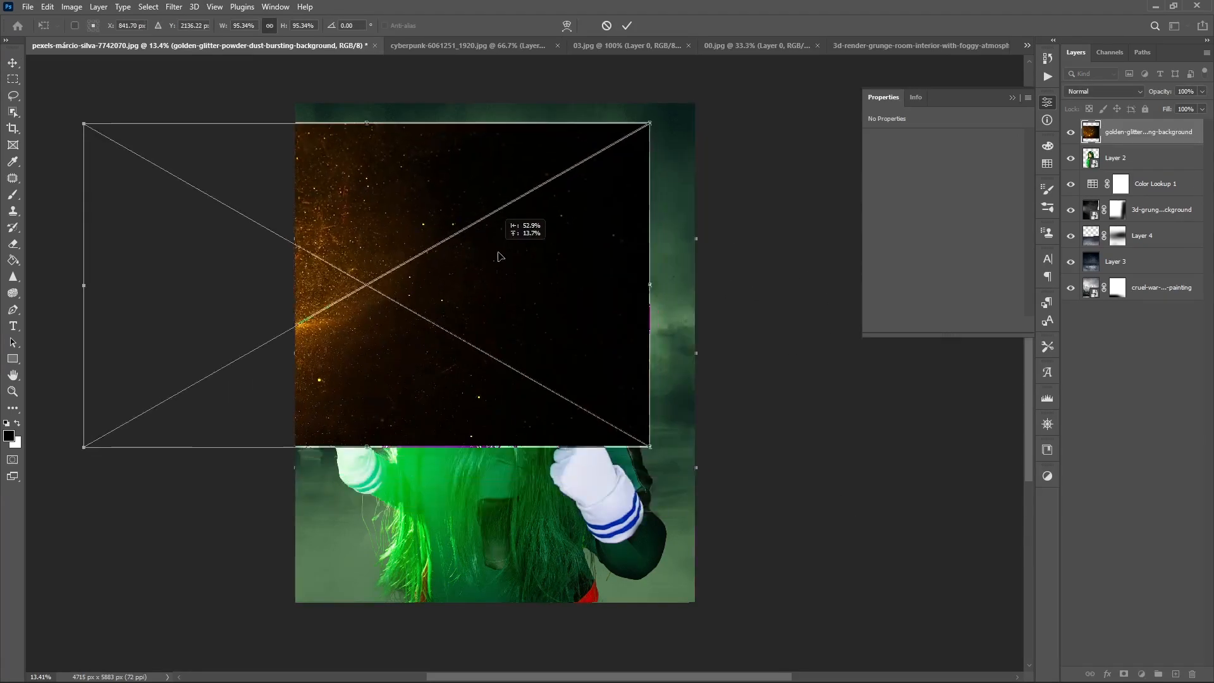
- Place the golden-glitter-powder image below Color Lookup 1 with its glow at the canvas's right edge, using the Subtract blend mode
drag(502, 257, 506, 296)
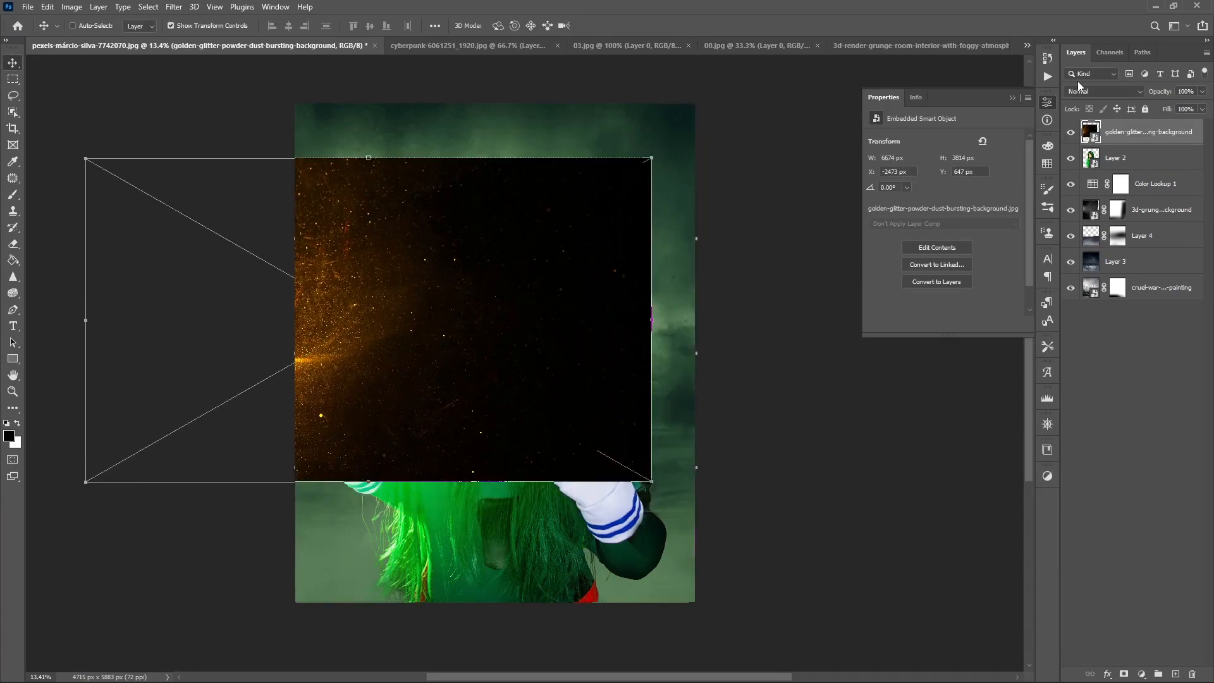
key(shift+plus)
key(shift+plus)
key(shift+plus)
key(shift+plus)
key(shift+plus)
key(shift+plus)
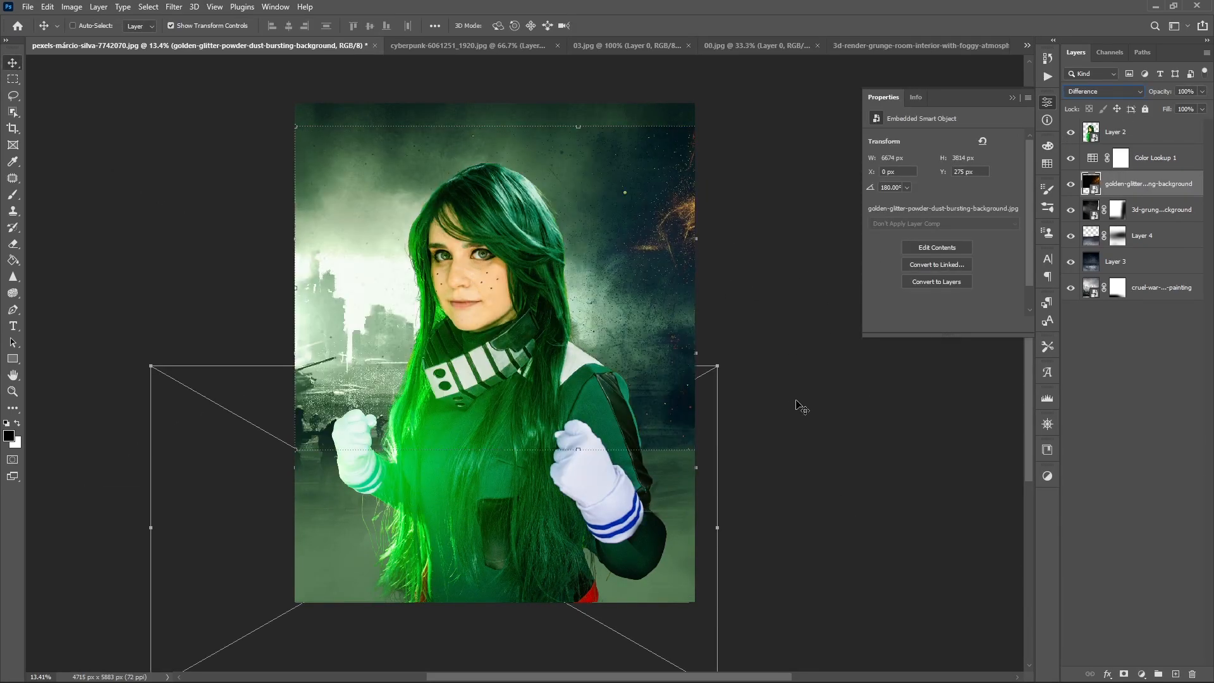
key(shift+plus)
key(shift+plus)
- Split the underlying layer's dark Blend If slider to 28 / 180 for the golden glitter layer and deselect the layer
right_click(1126, 183)
click(991, 123)
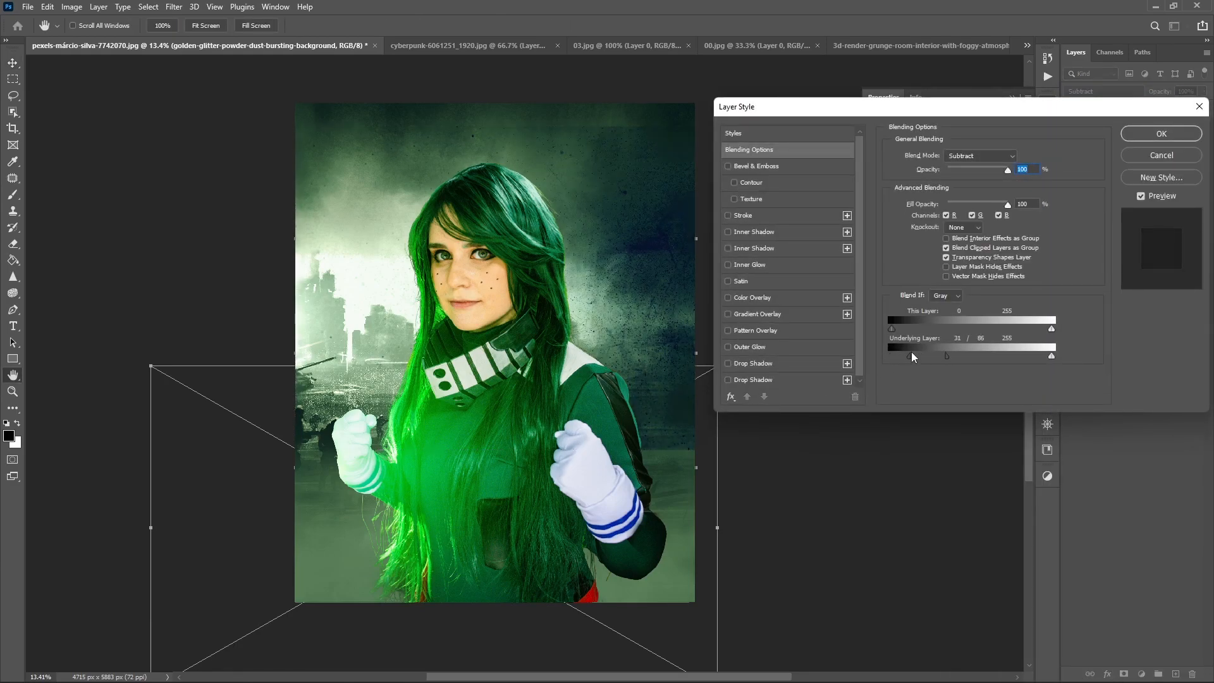
drag(947, 355, 1010, 358)
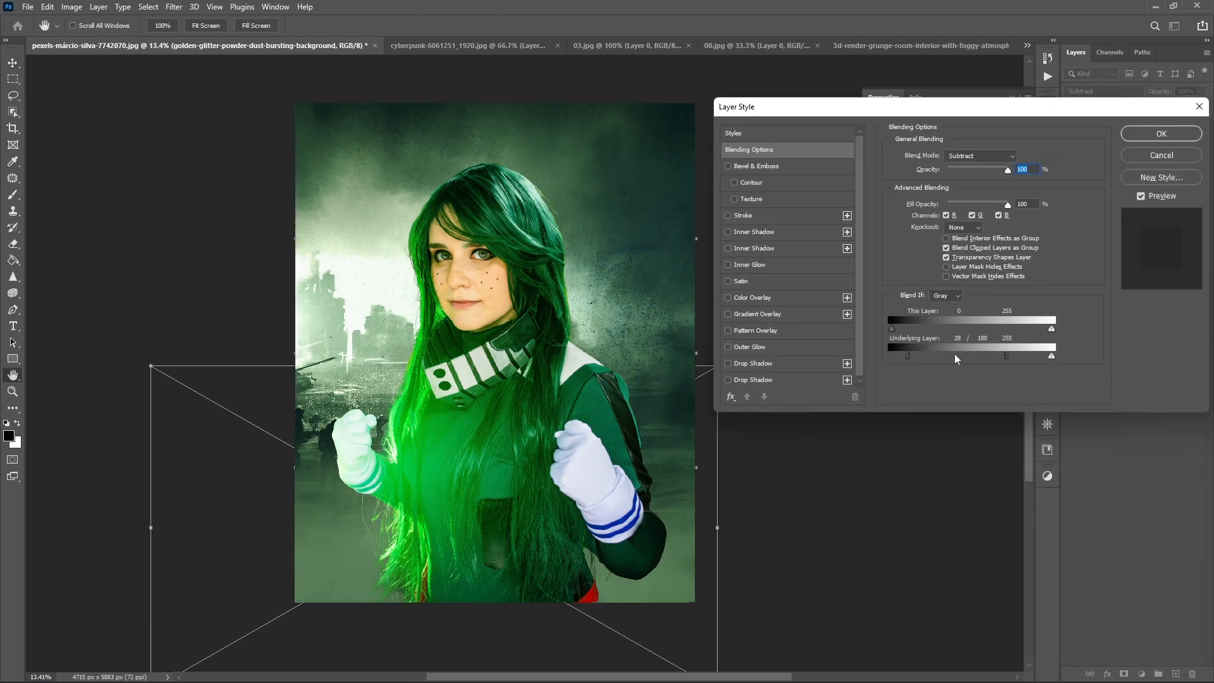
key(Return)
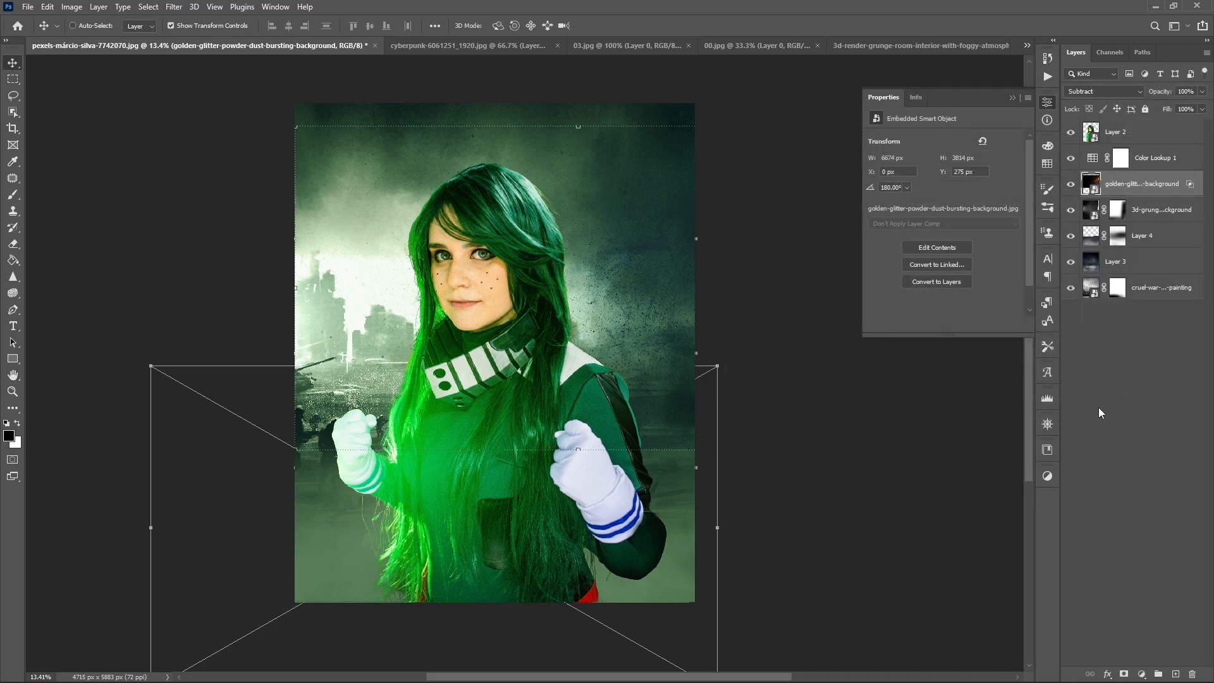
click(1084, 418)
scroll(790, 427, down, 1)
scroll(790, 427, up, 2)
scroll(791, 427, left, 1)
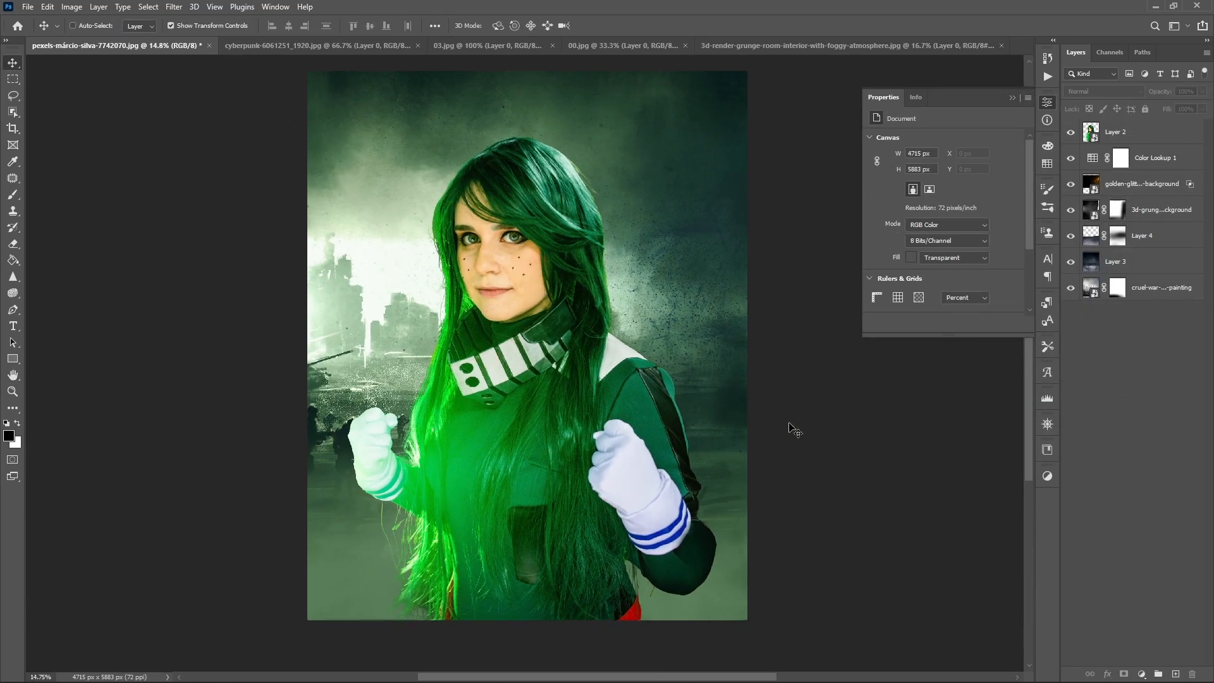
scroll(794, 429, right, 3)
scroll(794, 430, left, 2)
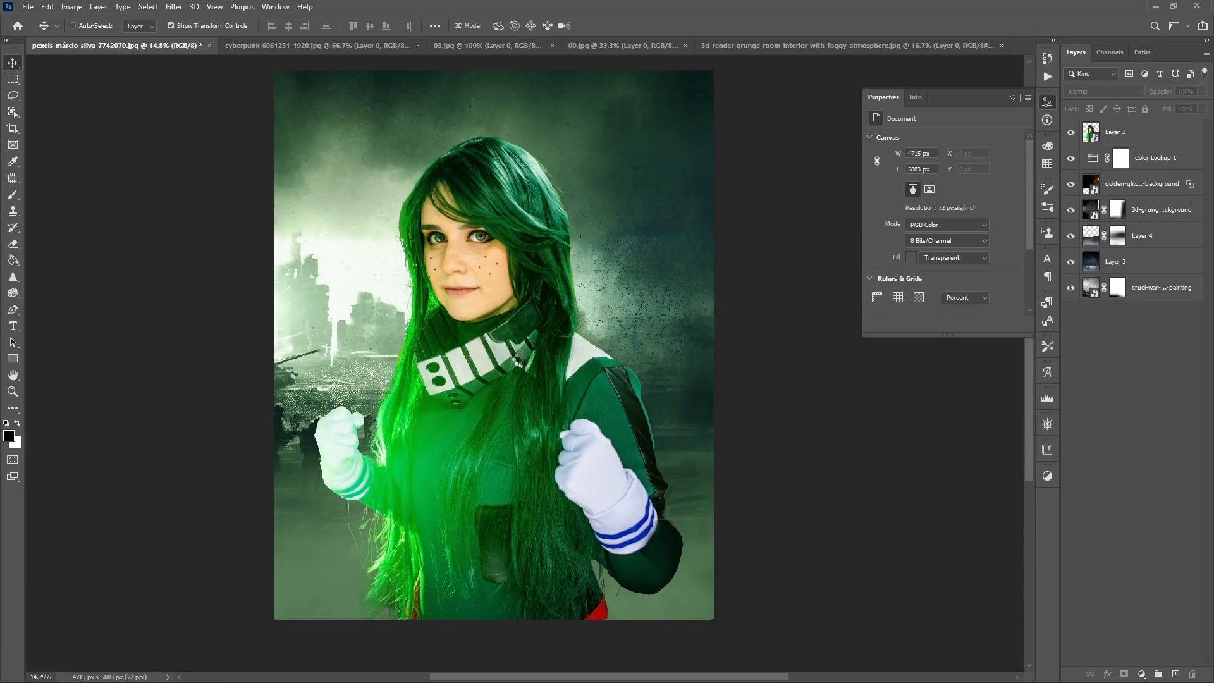
- Place the falling-snow image, enlarge it to about 120% and tilt it 1.22° over the canvas
scroll(567, 531, down, 2)
drag(693, 251, 696, 255)
drag(691, 259, 807, 184)
drag(633, 284, 465, 303)
key(Return)
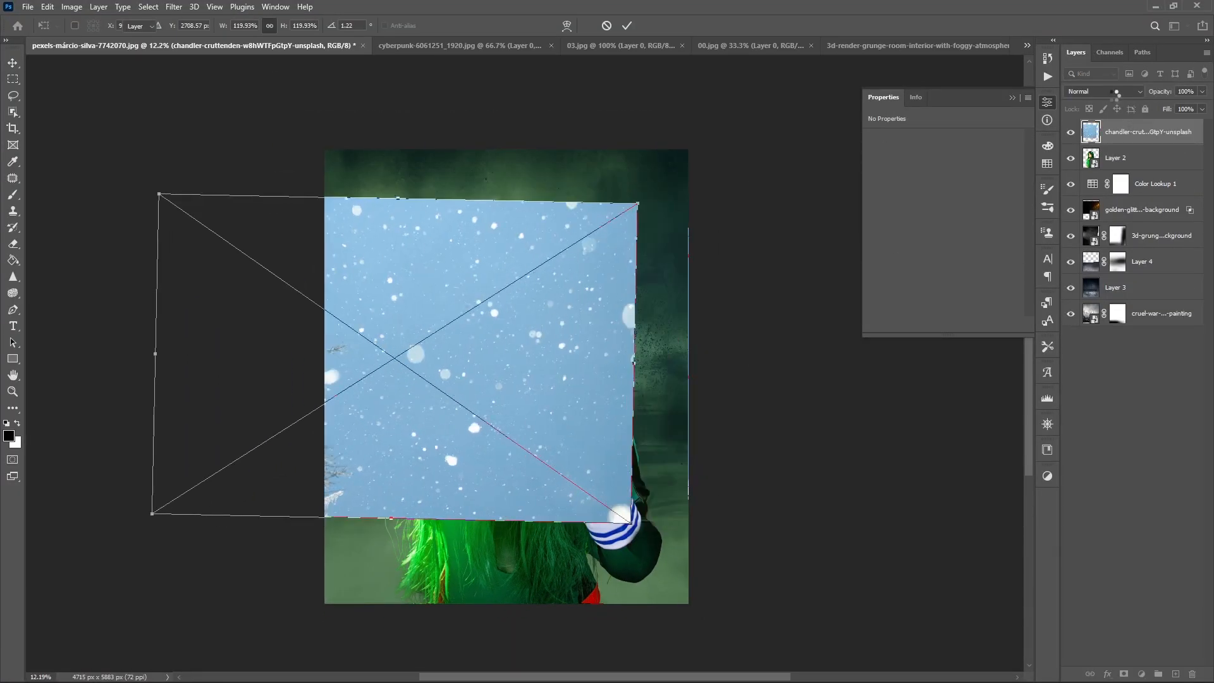
- Move the snow layer below Color Lookup 1 and enlarge it to about 150% to cover the canvas width
scroll(1115, 96, down, 13)
drag(1118, 139, 1119, 197)
key(ctrl+t)
drag(624, 373, 654, 387)
key(ctrl+t)
drag(754, 347, 243, 278)
key(ctrl+z)
- Compare blend modes such as Hard Light and Luminosity on the snow layer, and set it to Soft Light
click(1102, 93)
click(1093, 100)
scroll(1093, 99, down, 1)
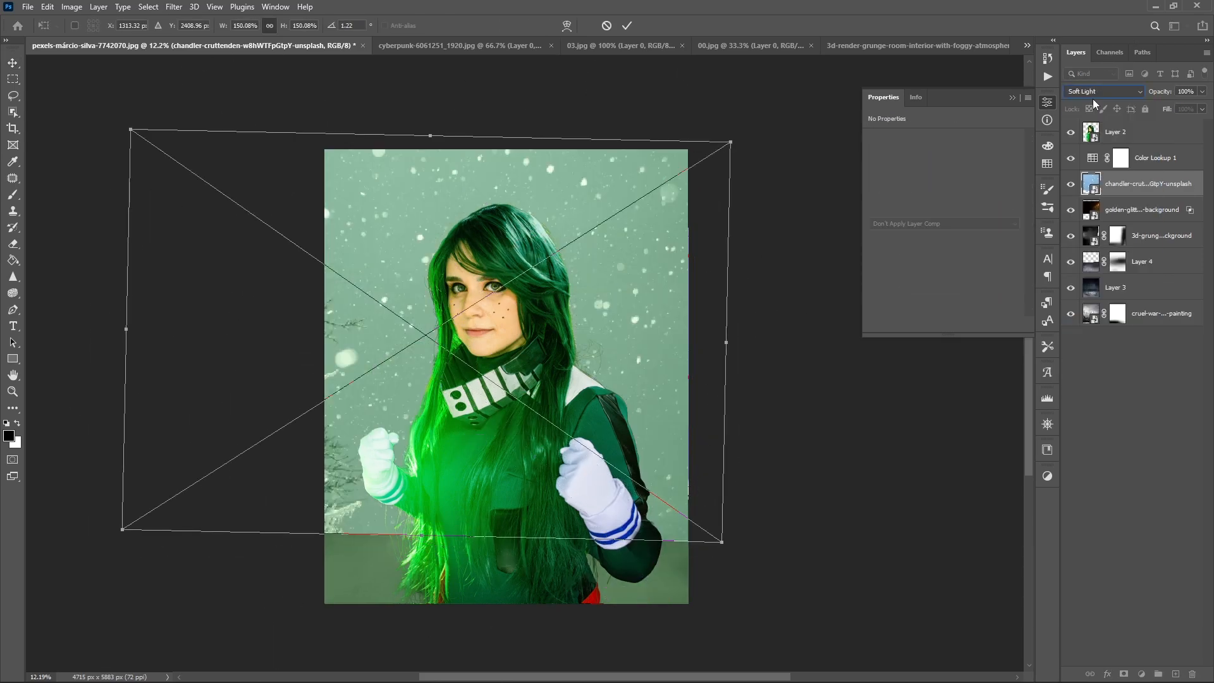
scroll(1093, 98, down, 3)
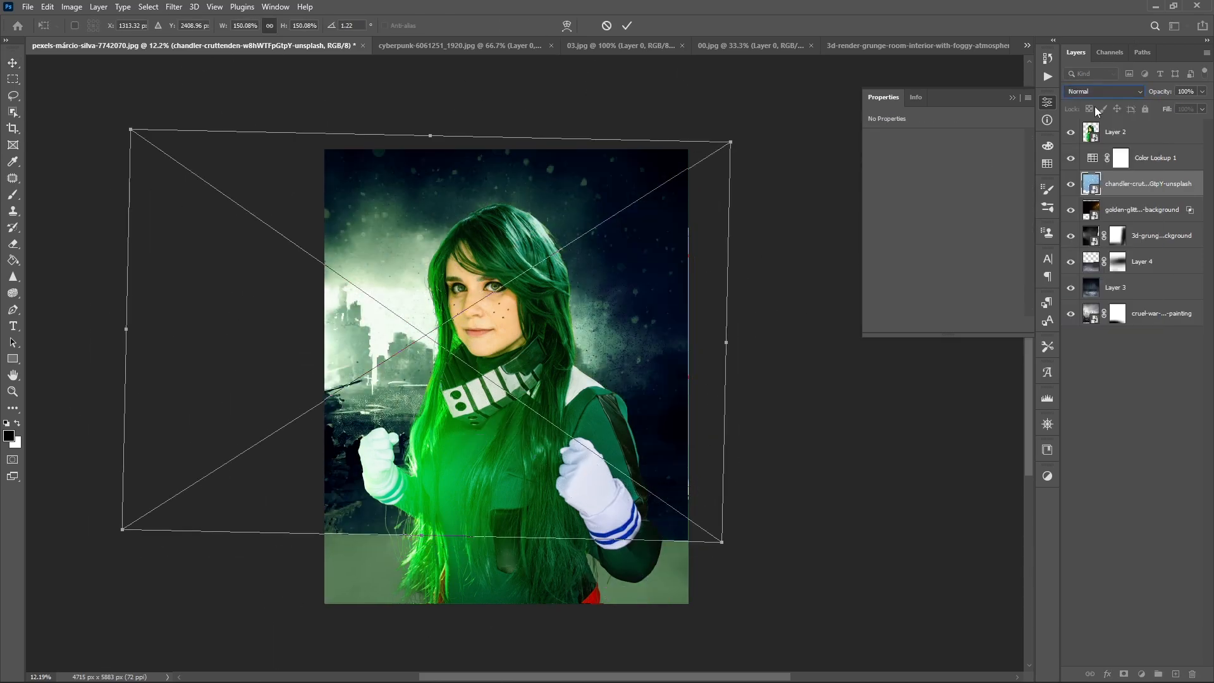
click(1103, 92)
click(1104, 91)
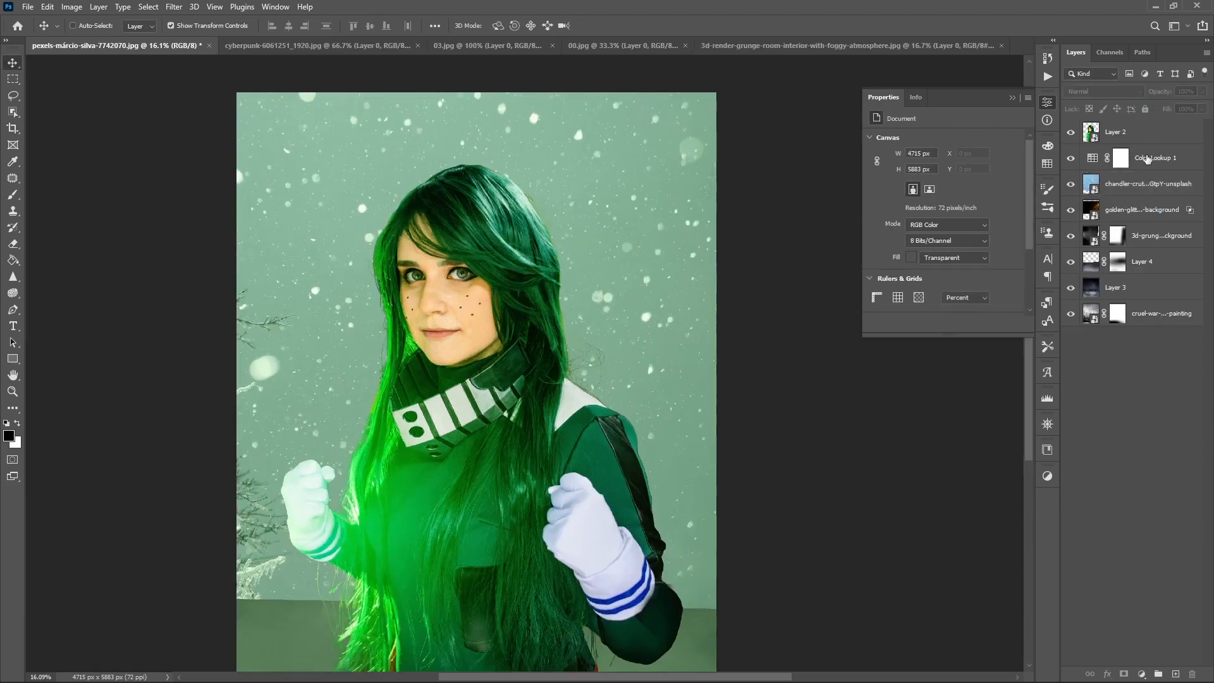
click(1145, 184)
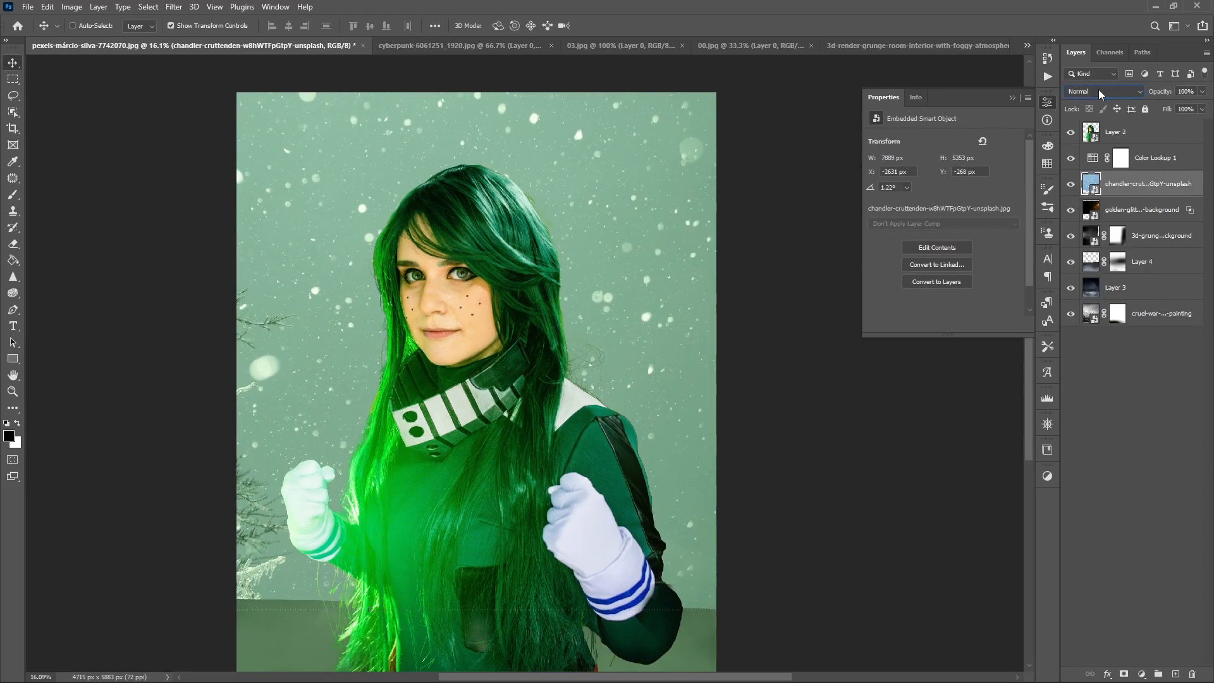
scroll(1099, 89, down, 10)
scroll(1099, 89, down, 13)
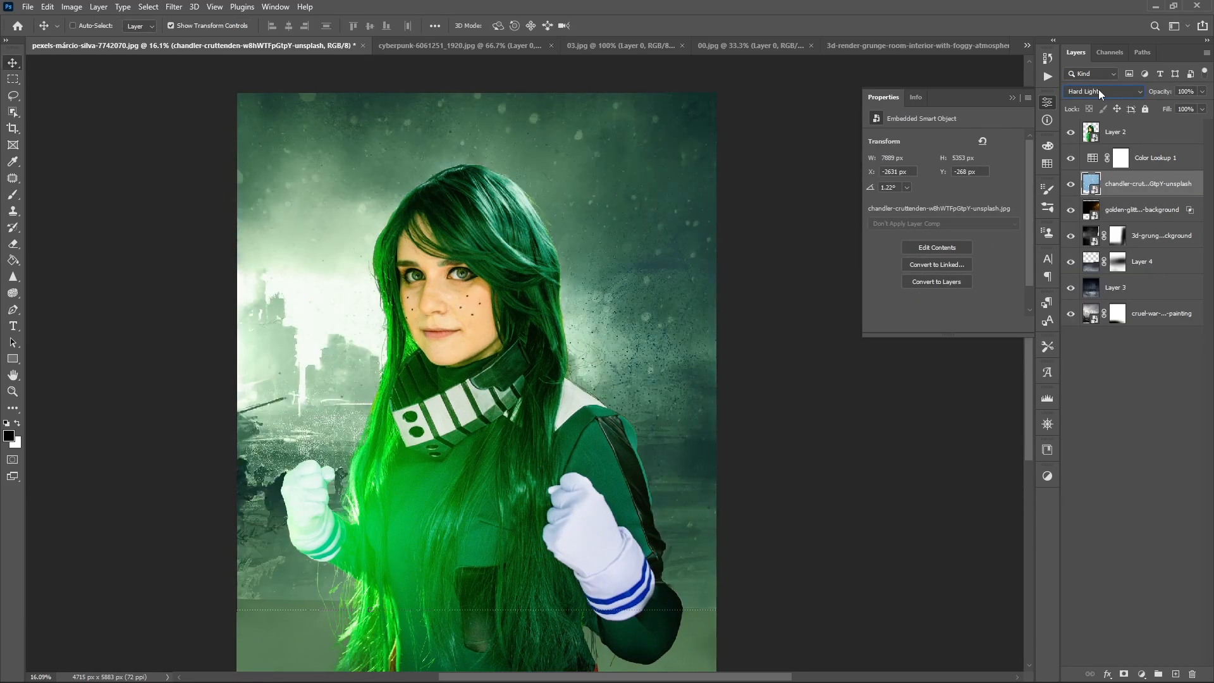
scroll(1099, 89, up, 5)
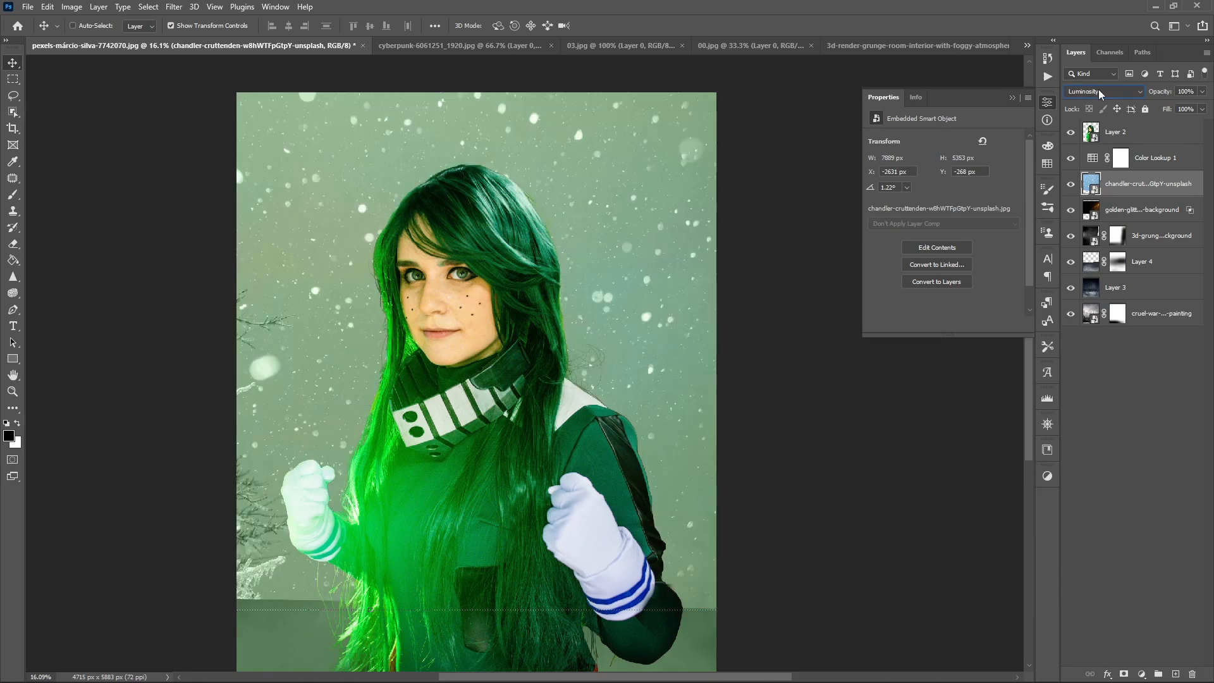
scroll(1098, 90, up, 5)
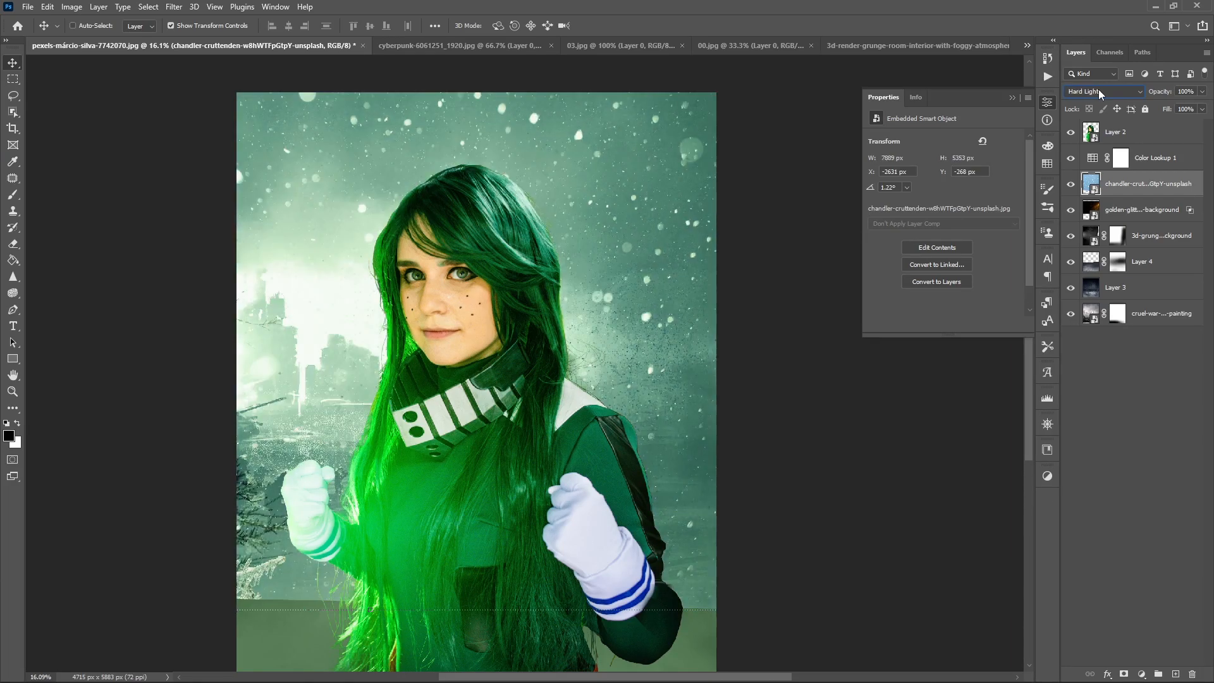
- Add a mask to the snow layer and fade its lower part with a 1700-size black brush at 23% opacity
click(1123, 674)
key(b)
drag(193, 518, 266, 488)
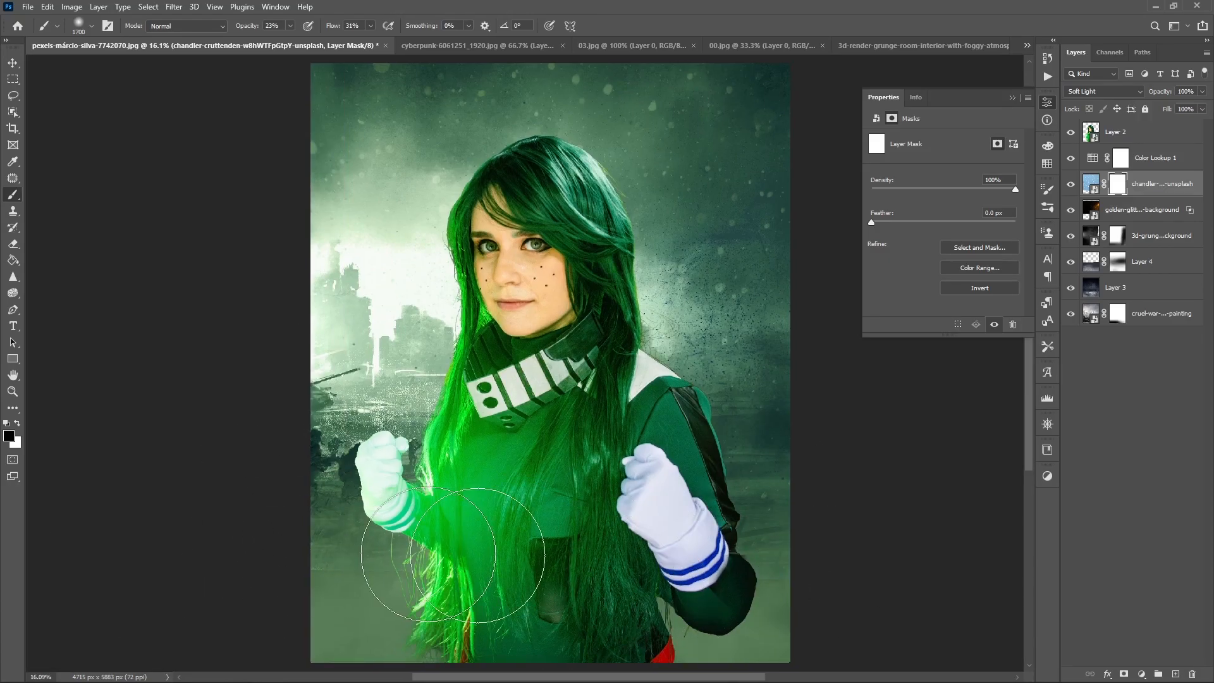
drag(348, 582, 532, 355)
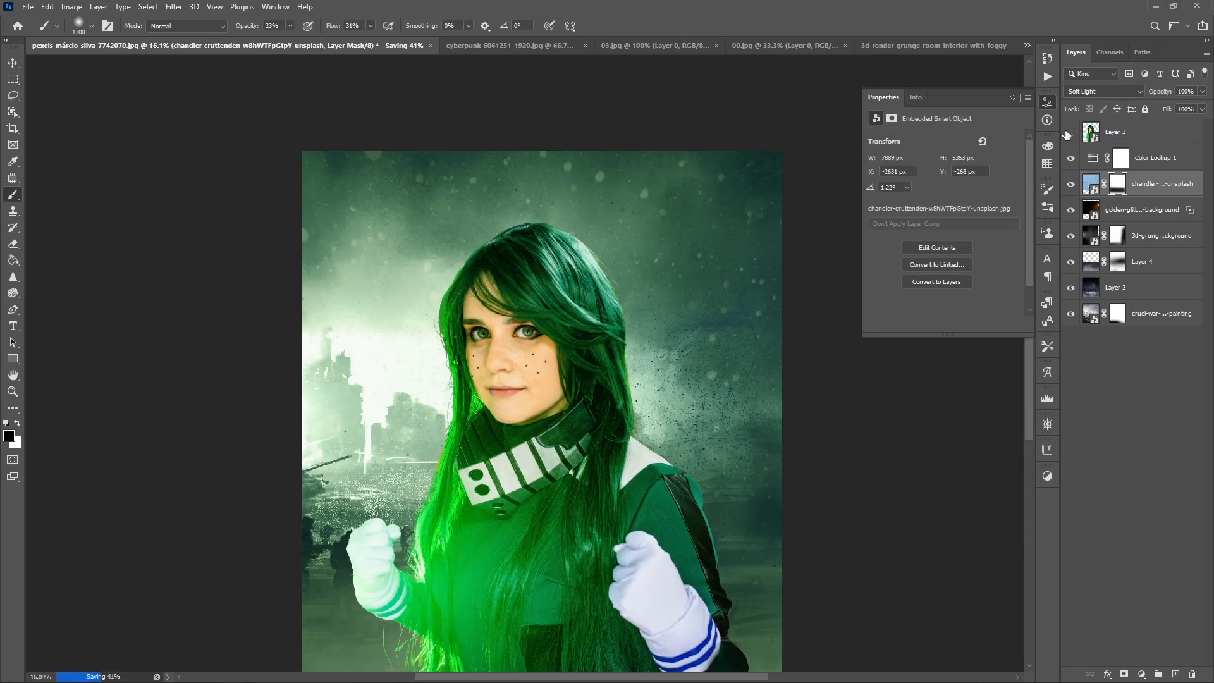
- With Layer 2 hidden, add a Hue/Saturation adjustment above Color Lookup 1 with hue -10, saturation +66 and Luminosity blend mode
click(1070, 132)
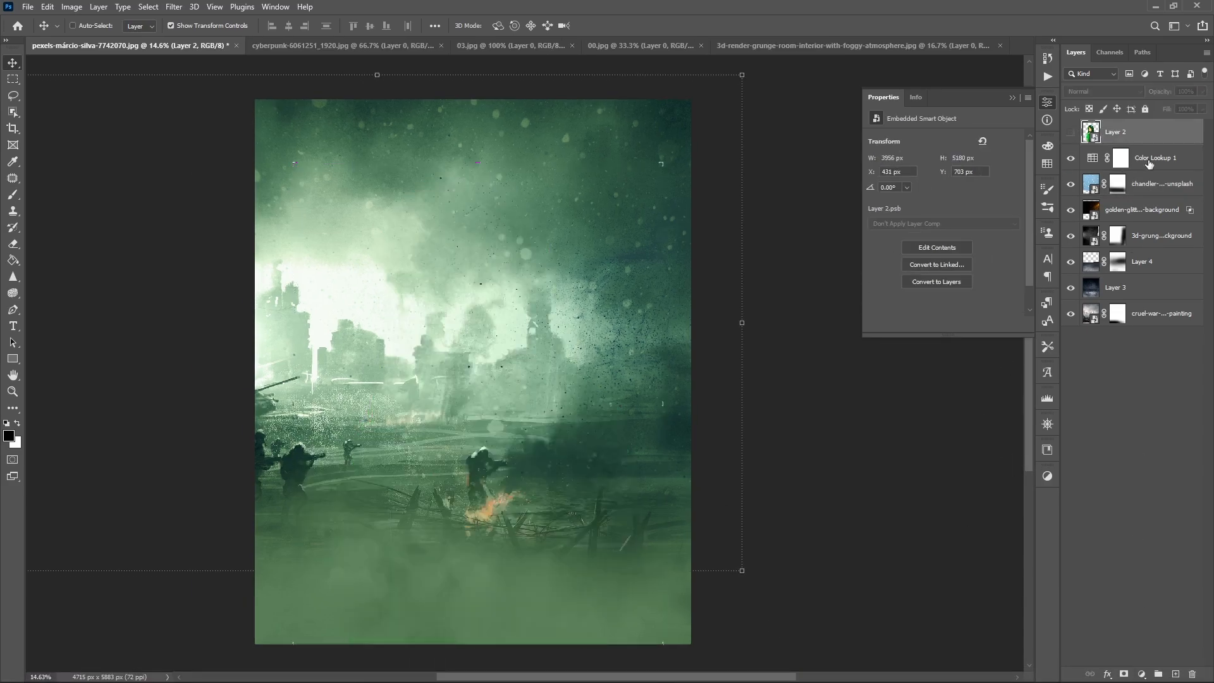
key(alt+[)
click(1141, 674)
click(1145, 552)
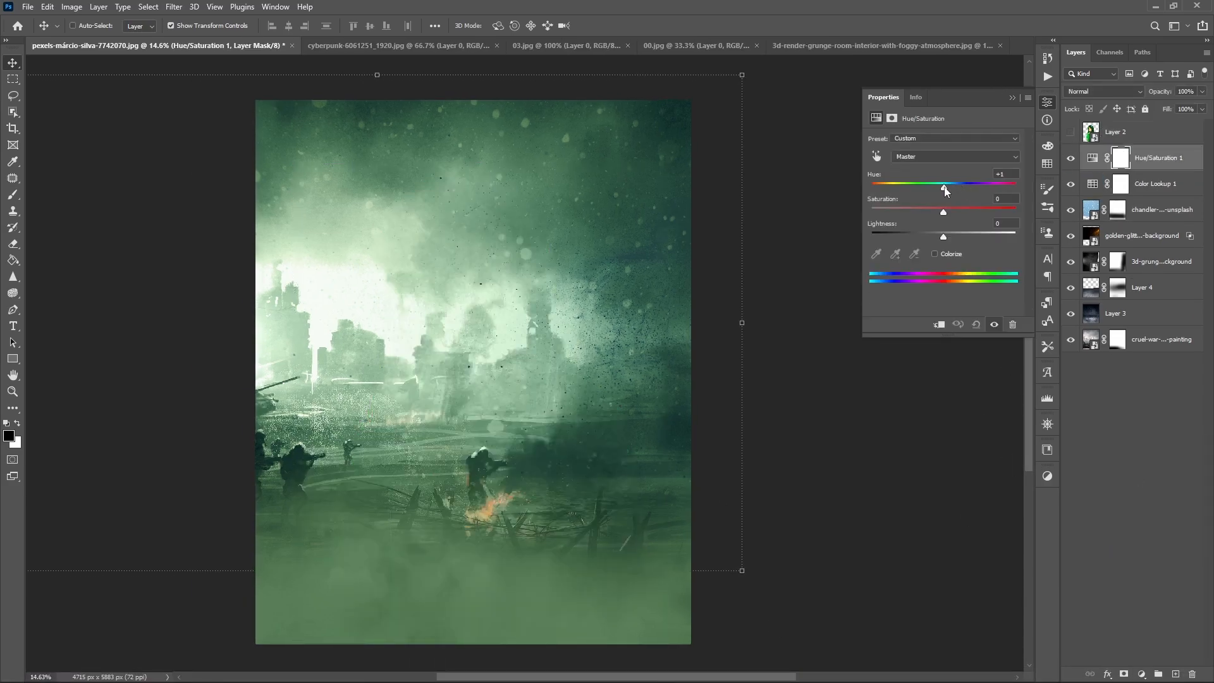
drag(943, 215, 992, 211)
key(shift+alt+y)
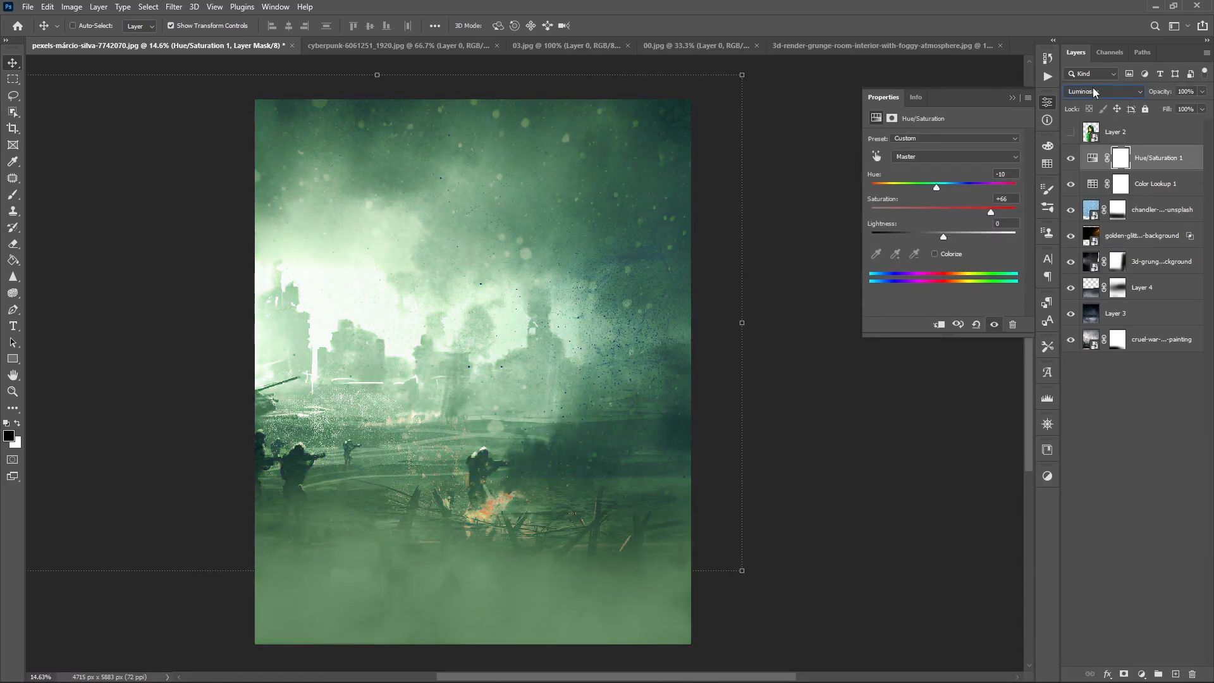
- Delete the Hue/Saturation 1 adjustment, and replace it with a Color Lookup adjustment above Color Lookup 1 using 3Strip.look
click(1069, 160)
click(1068, 160)
key(Delete)
click(1141, 674)
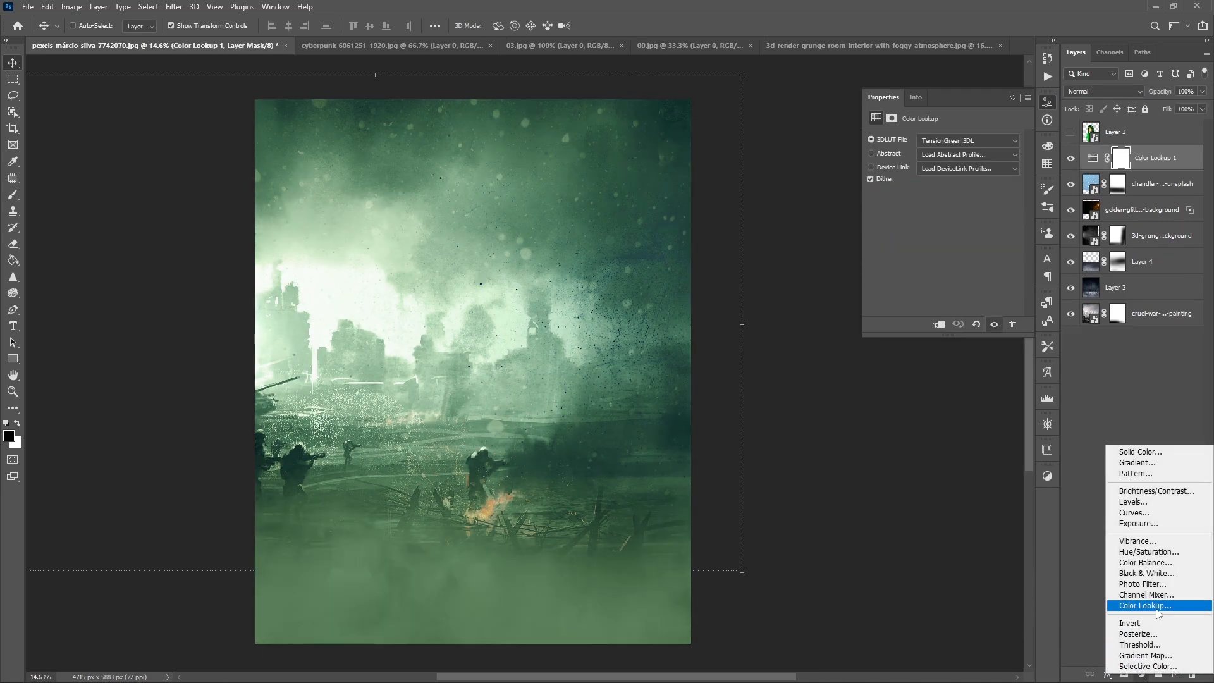
click(1158, 605)
click(960, 141)
click(952, 193)
key(Down)
key(Down)
click(1071, 132)
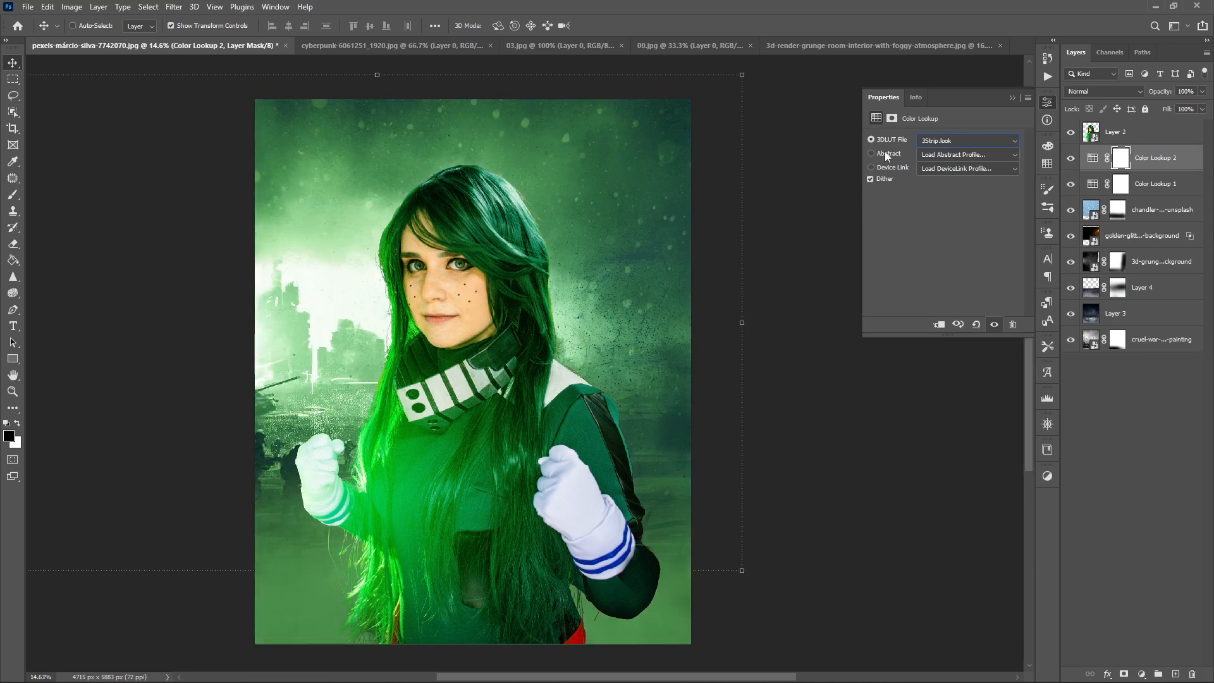
click(1013, 98)
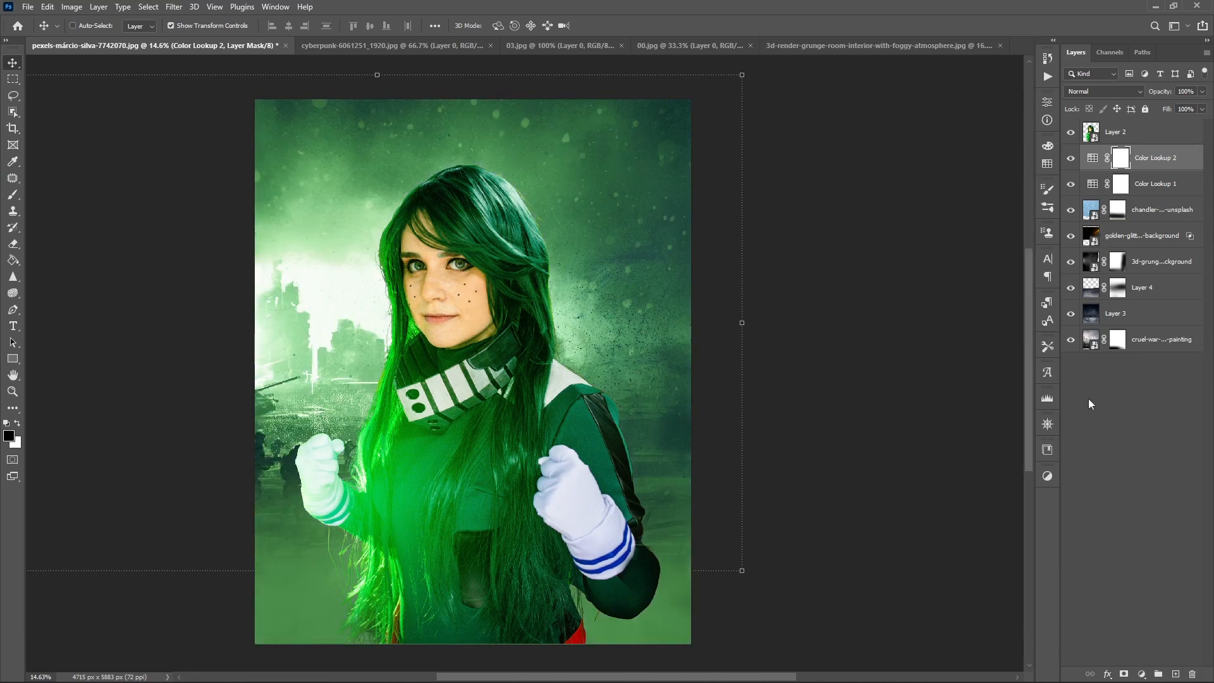
- Add a Gradient fill adjustment above the snow layer and set its starting colour stop to dark green #133213
click(1162, 209)
click(1142, 675)
click(1139, 459)
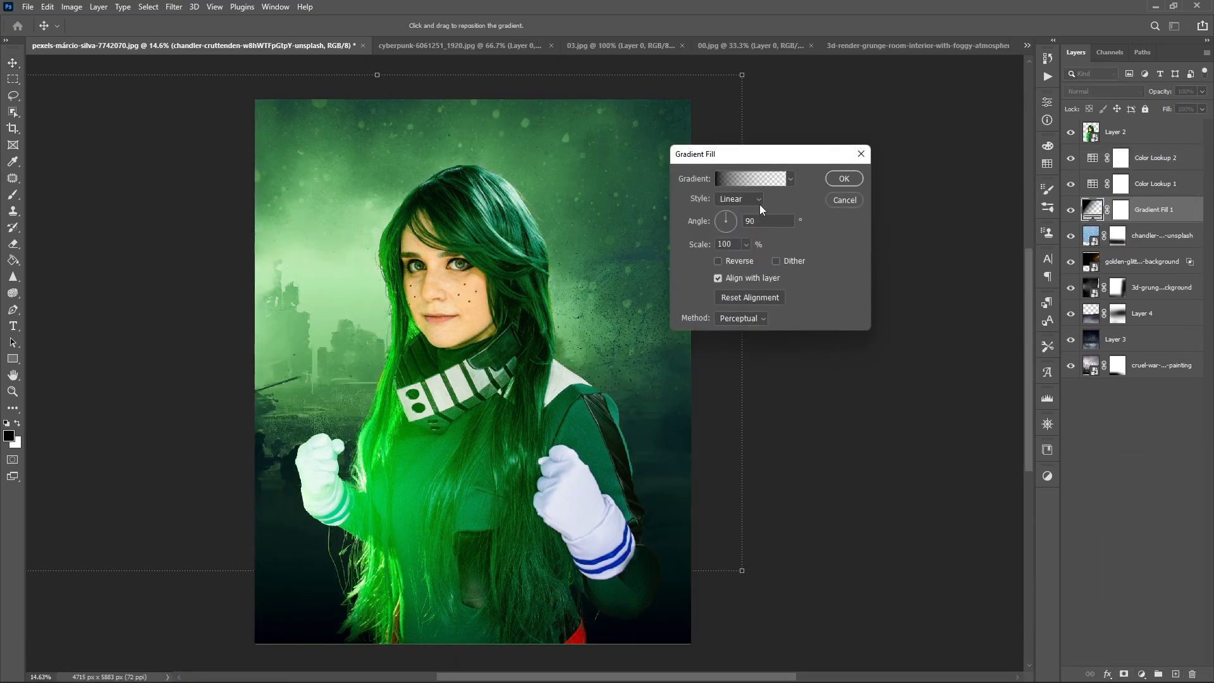
click(750, 179)
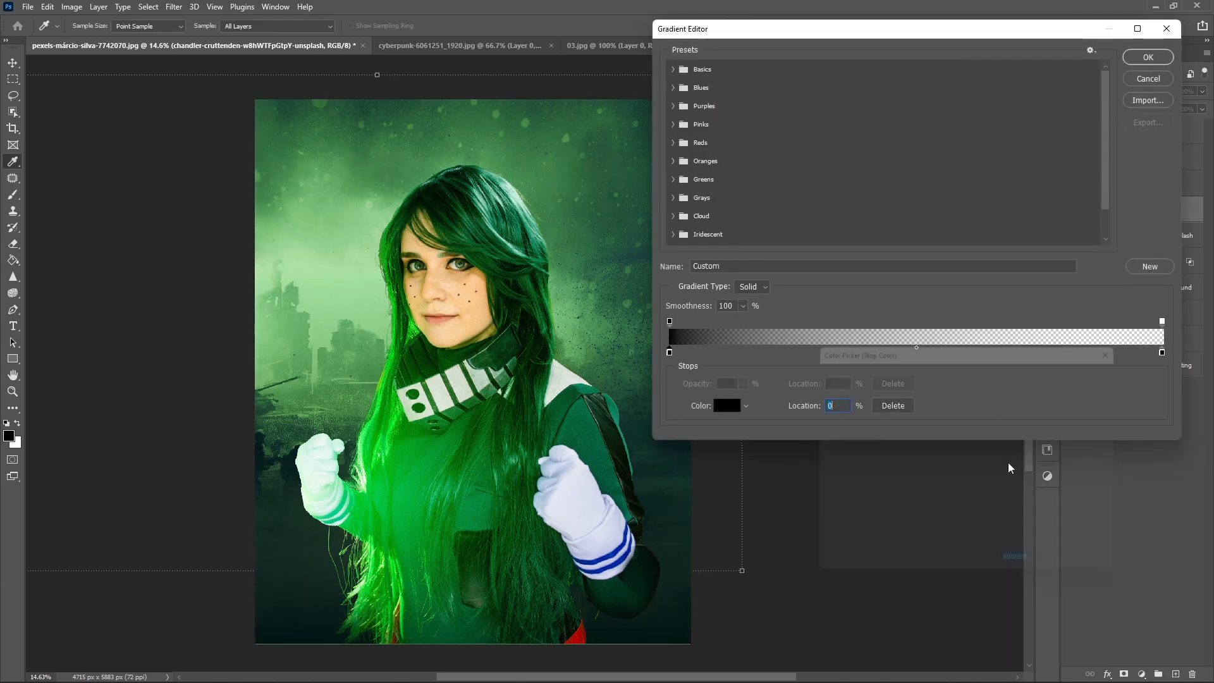
click(970, 375)
click(985, 488)
mouse_move(961, 464)
mouse_down()
mouse_move(968, 507)
mouse_move(991, 454)
mouse_move(991, 480)
mouse_move(940, 480)
mouse_move(921, 512)
mouse_move(911, 501)
mouse_up()
click(986, 475)
click(947, 502)
click(1083, 367)
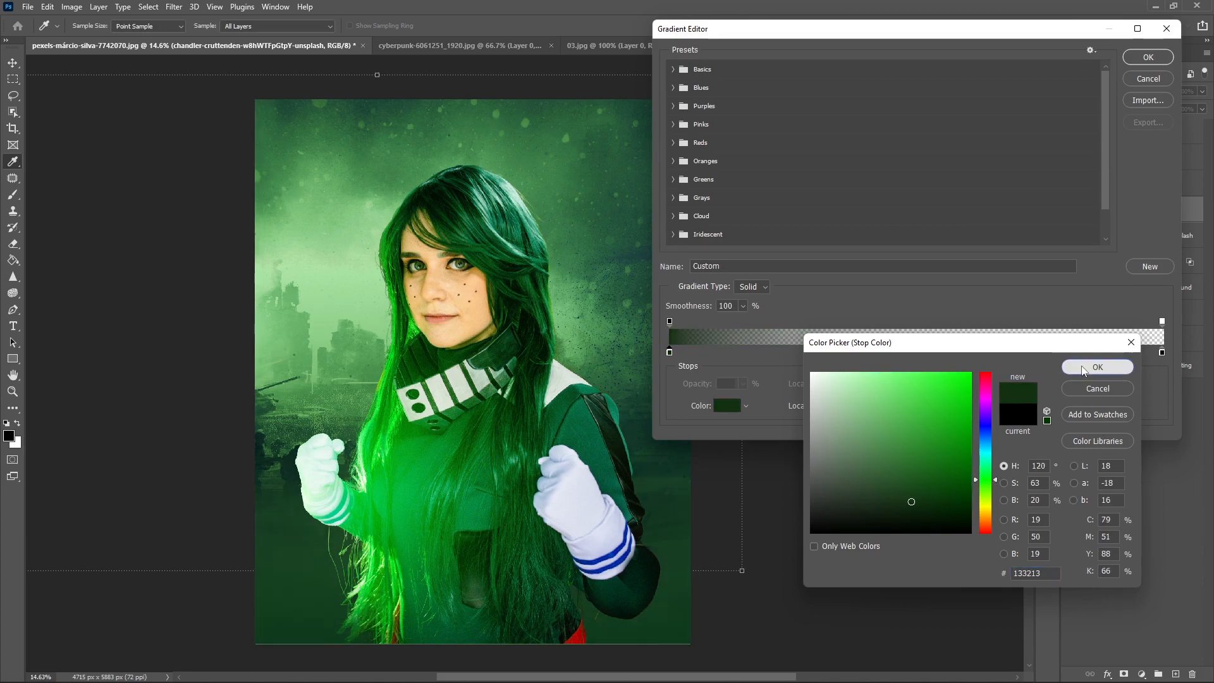
- Move the gradient's black end colour stop to location 58% and apply the gradient fill
drag(1163, 352, 956, 352)
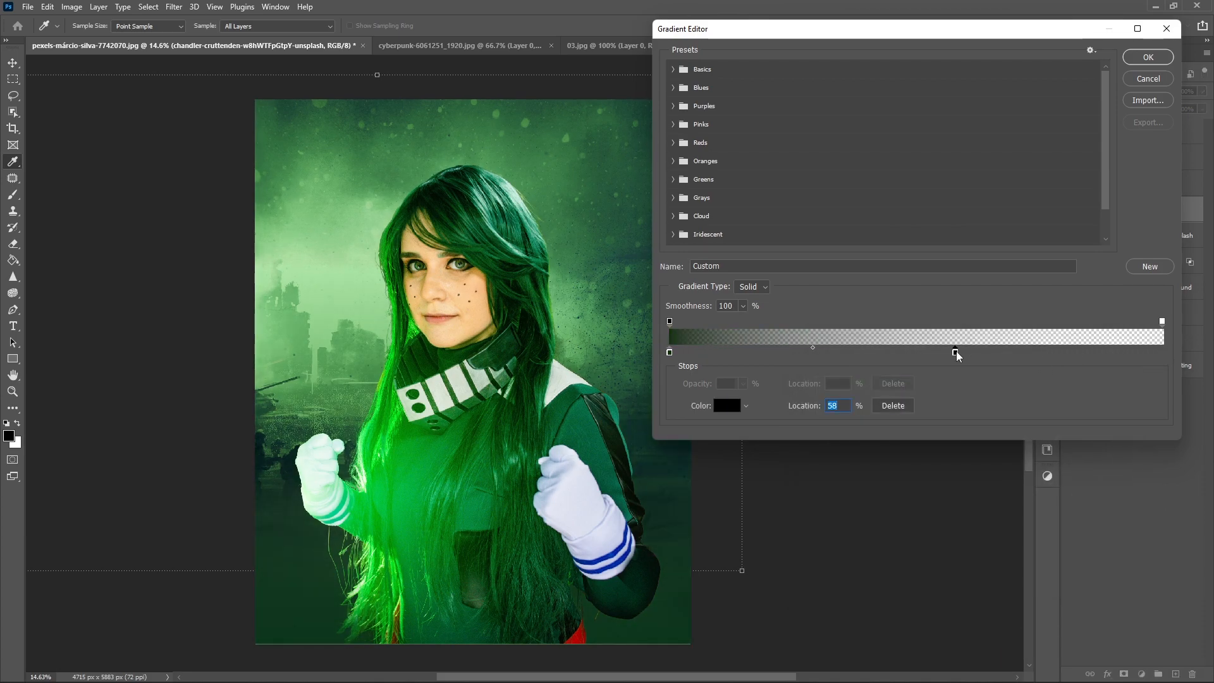
click(1148, 57)
click(844, 179)
- Compare blend modes such as Vivid Light on Gradient Fill 1 and set it to Luminosity
click(1071, 132)
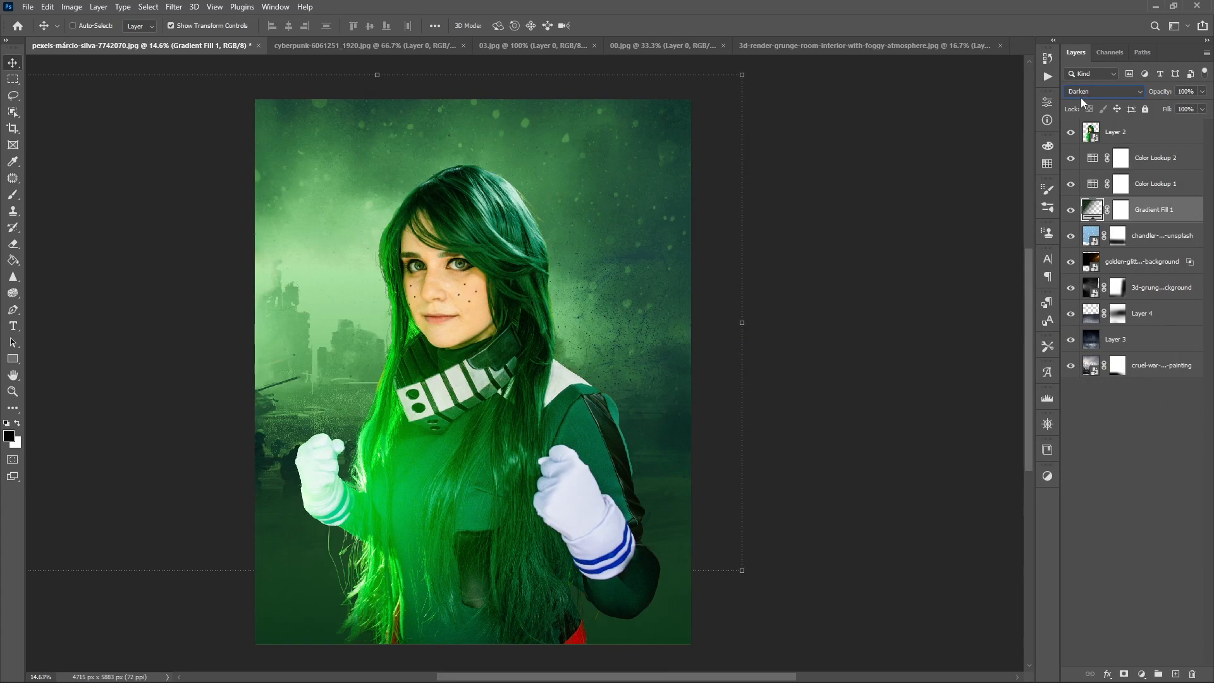
scroll(1080, 97, down, 17)
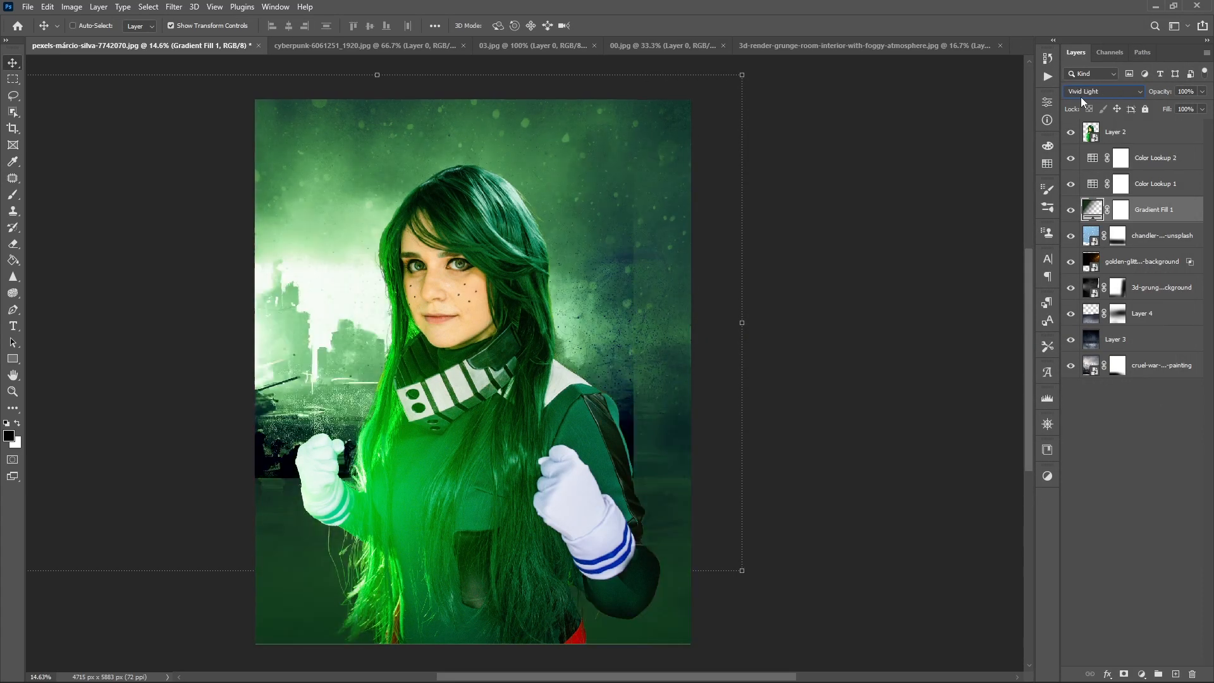
scroll(1080, 97, down, 7)
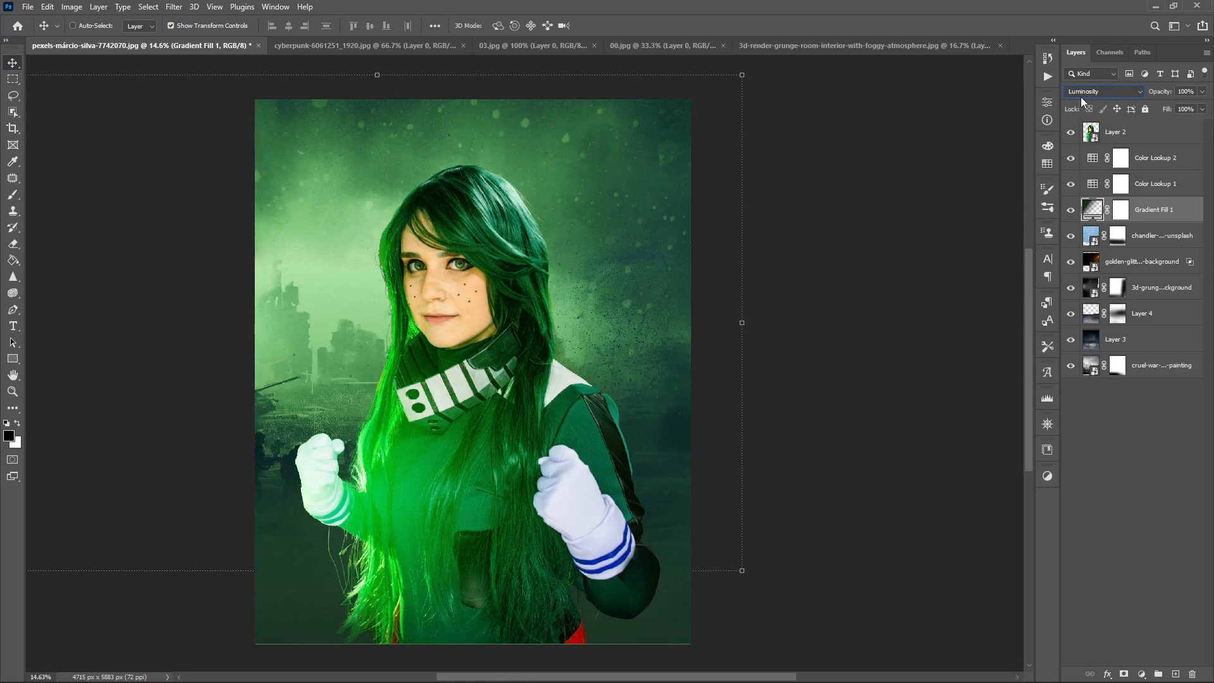
- Mask the gradient fill off most of the background using a black brush at 100% opacity
click(1121, 210)
key(b)
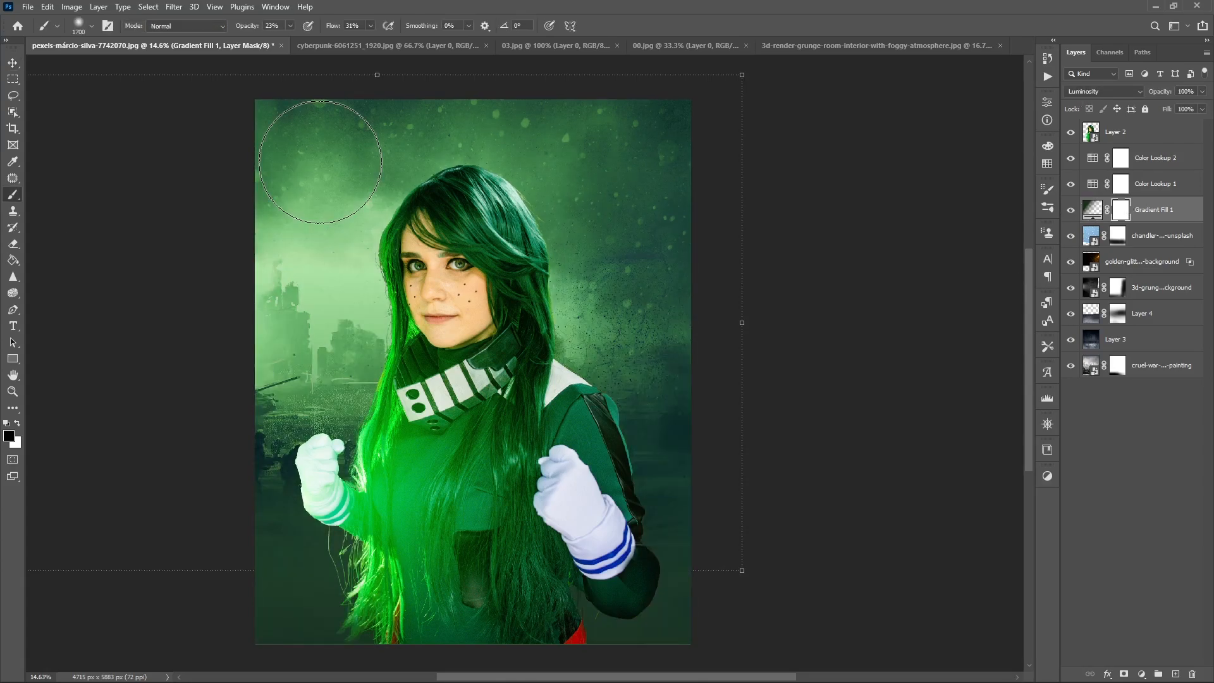
drag(246, 32, 310, 34)
mouse_move(144, 245)
mouse_down()
mouse_move(303, 289)
mouse_move(871, 339)
mouse_up()
mouse_move(904, 440)
mouse_down()
mouse_move(340, 266)
mouse_move(1076, 252)
mouse_up()
drag(304, 458, 533, 590)
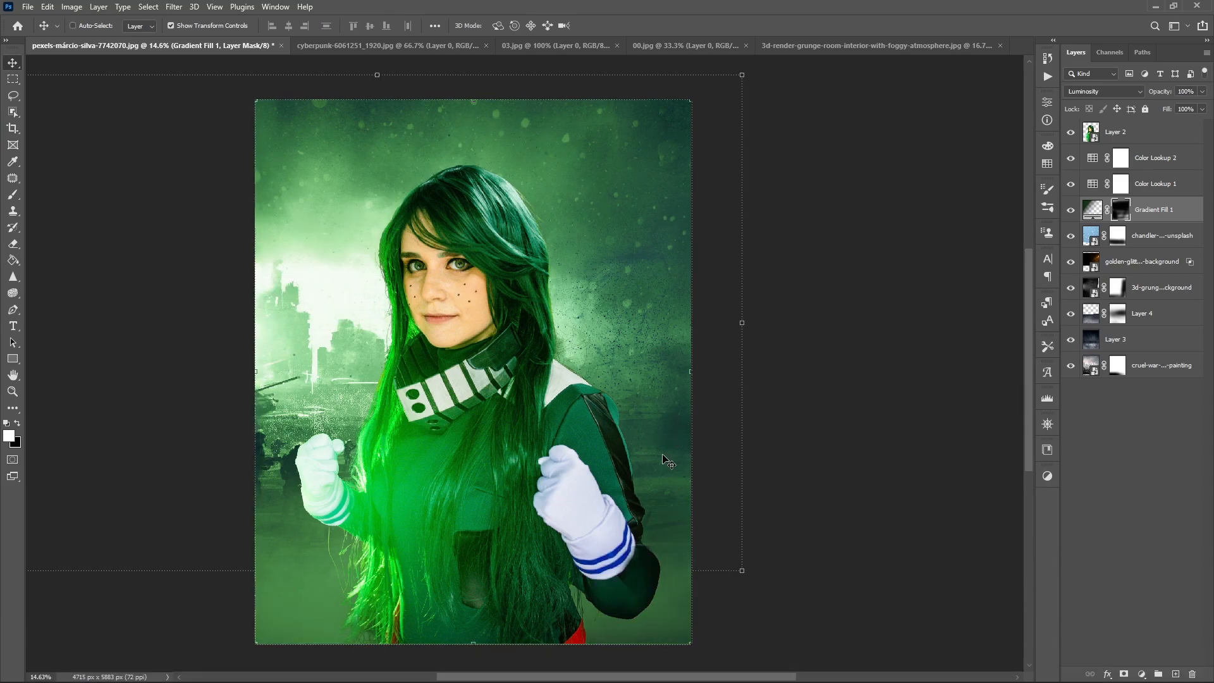
- Paint white on Gradient Fill 1's mask along the canvas's right side to restore the darkening there
key(x)
drag(655, 539, 699, 496)
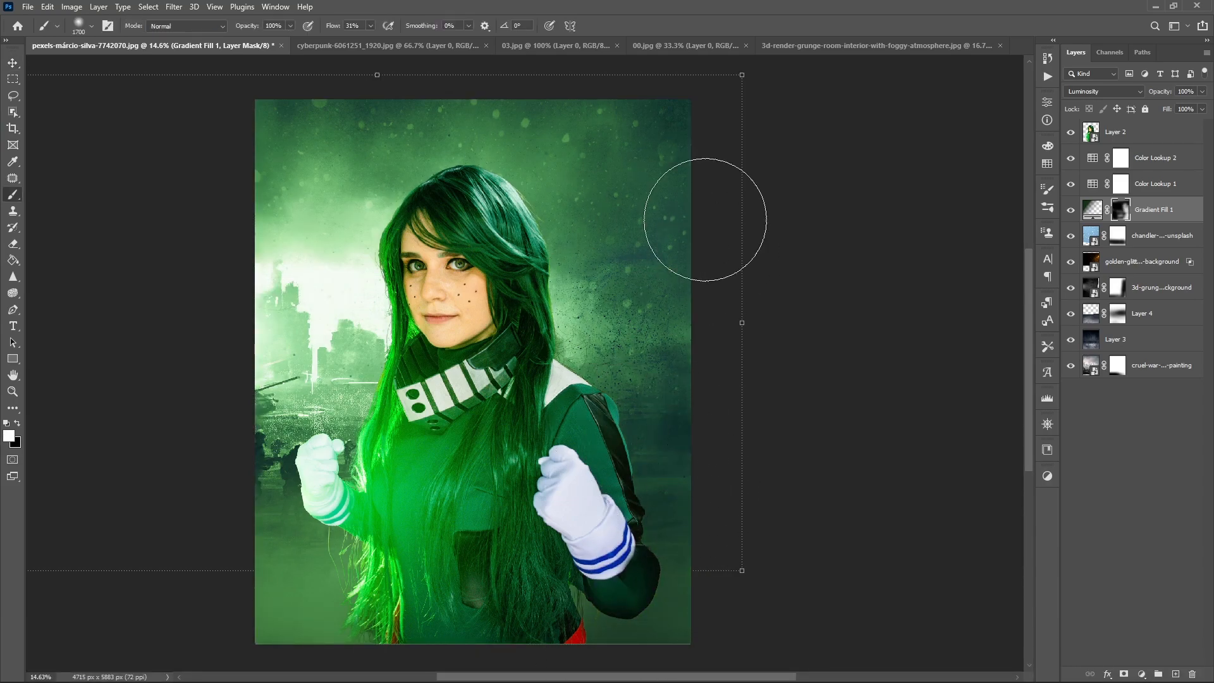
key(x)
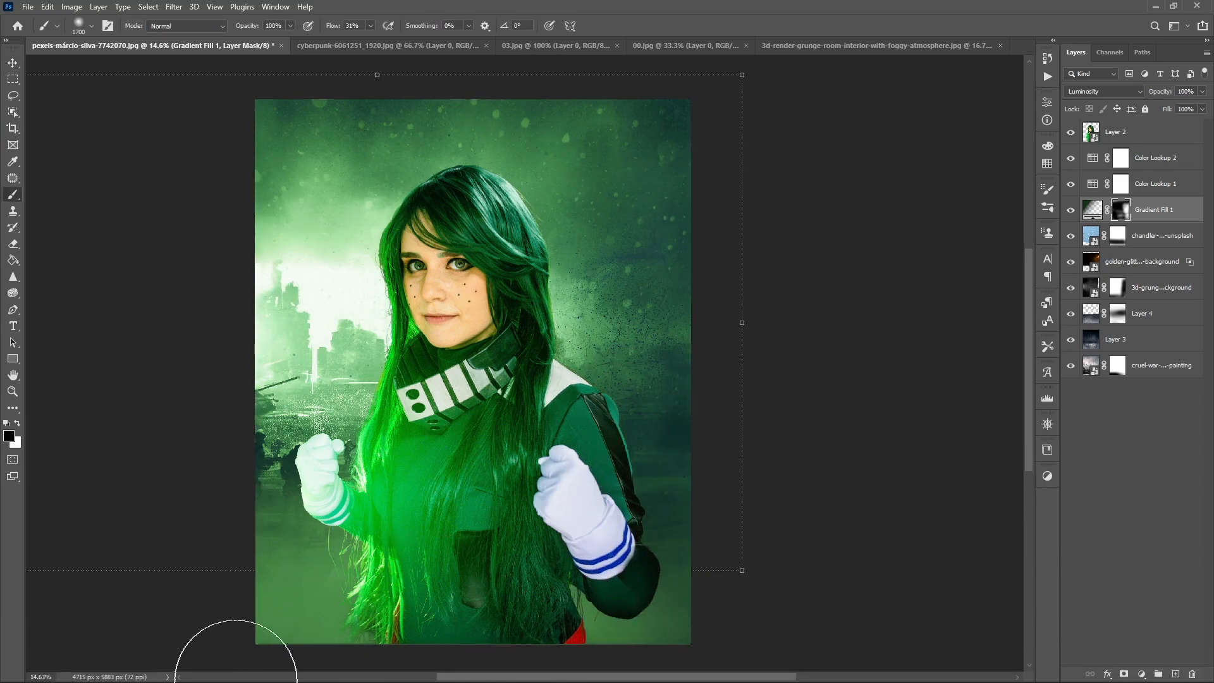
key(x)
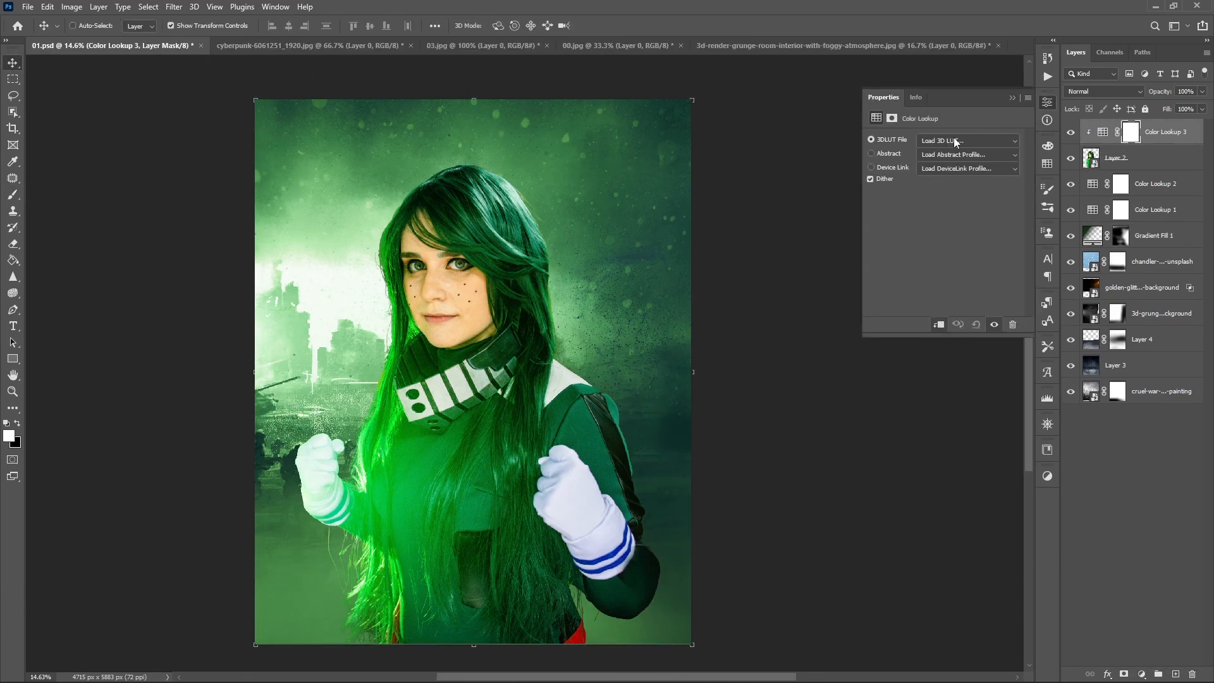
- Clip a Color Lookup adjustment to Layer 2, try 2Strip.look, and set the 3DLUT file to Kodak 5218 Kodak 2383
click(955, 141)
click(948, 188)
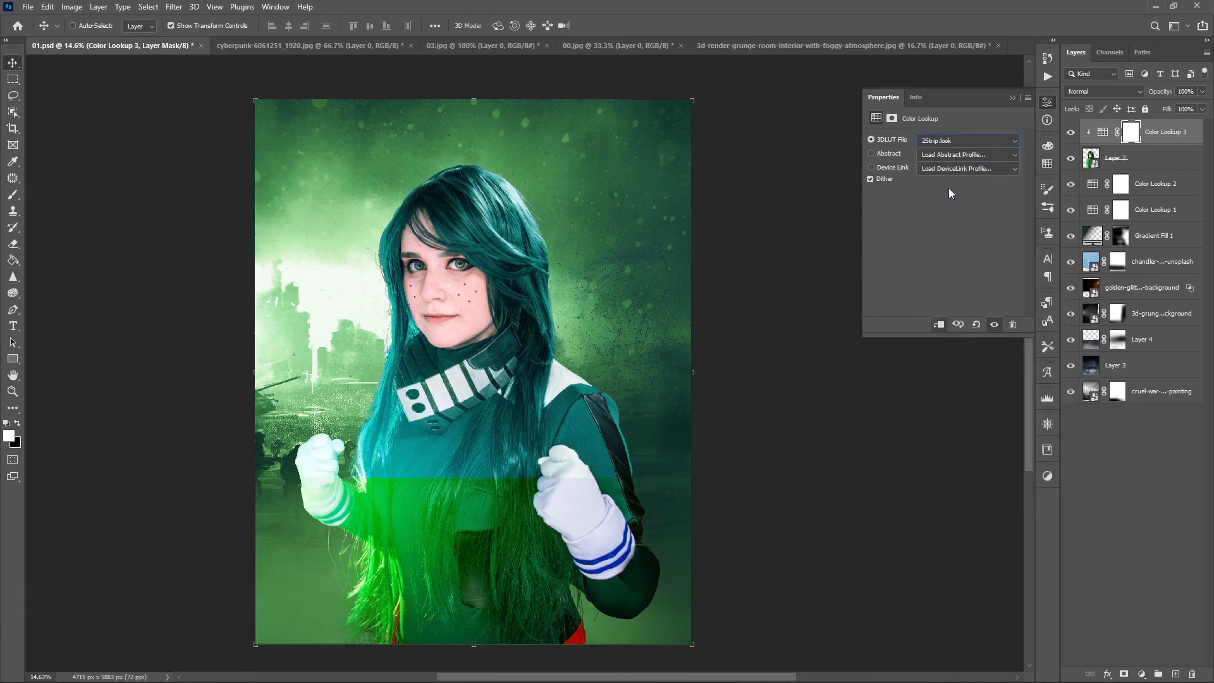
key(Down)
key(Down)
key(Down)
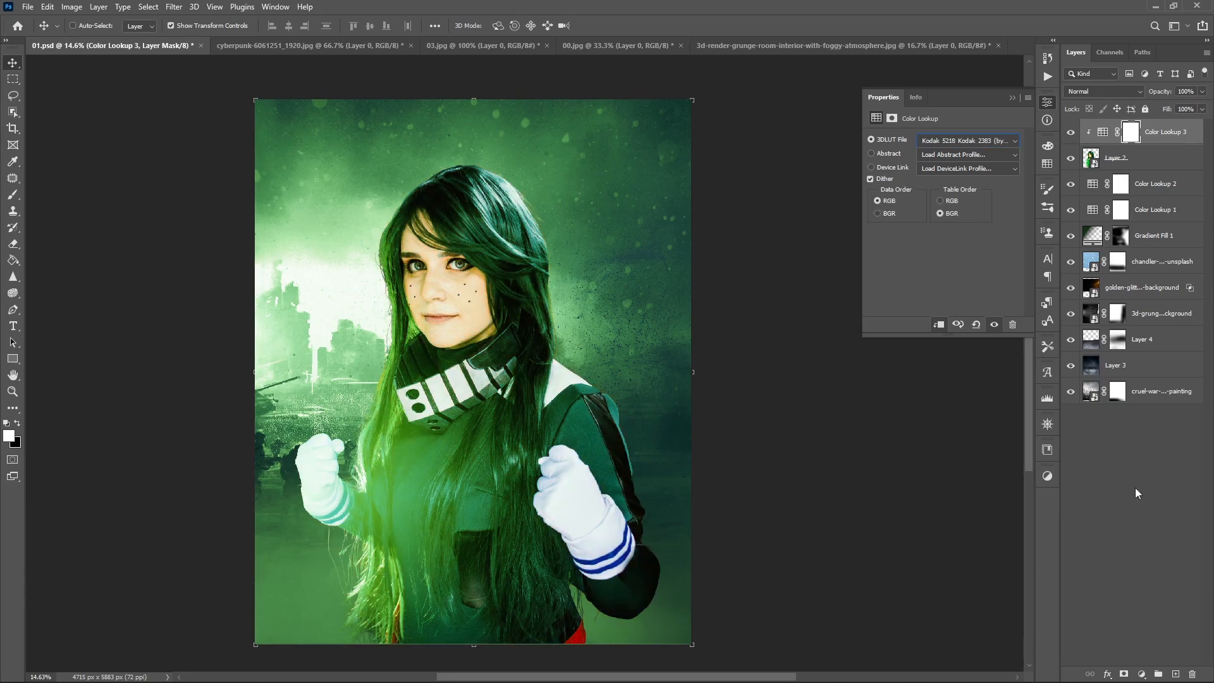
- Compare the subject with and without Color Lookup 3, and mask the effect off her glowing left side with a black brush
right_click(1154, 162)
click(1174, 140)
click(1071, 133)
click(1071, 133)
click(1086, 93)
click(1071, 133)
click(1071, 133)
click(1071, 133)
key(b)
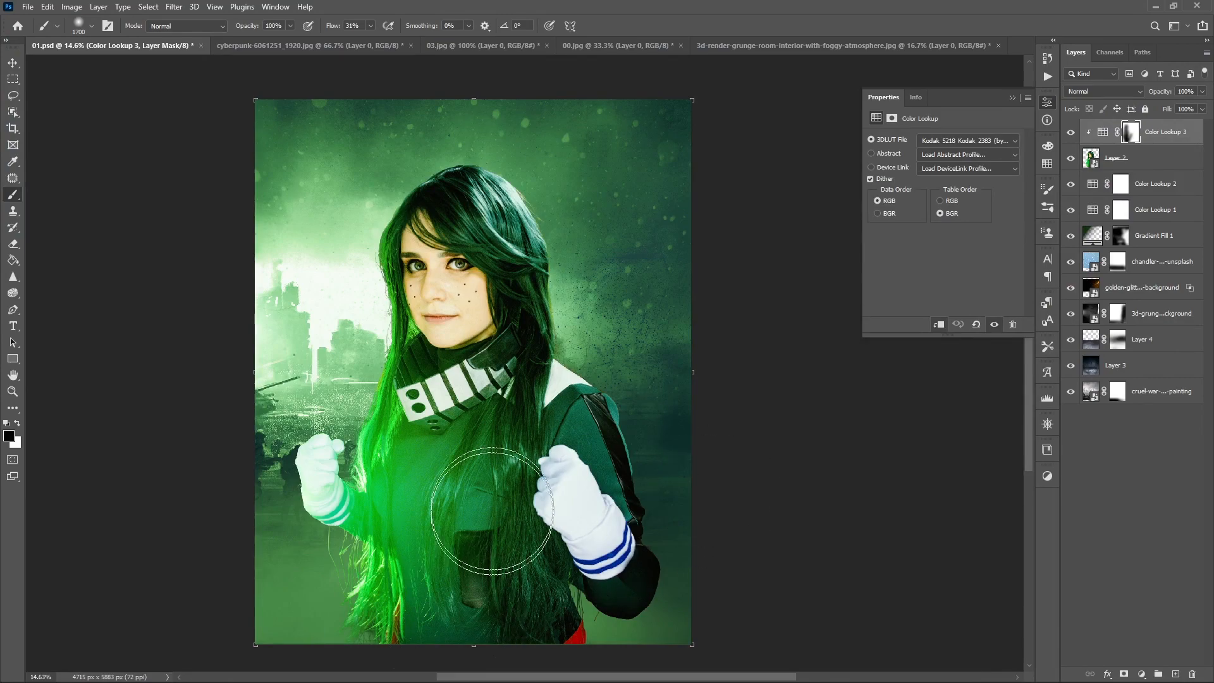
key(v)
- Add a Color Balance adjustment above Color Lookup 2 with midtones Cyan-Red +7, Magenta-Green +15 and Yellow-Blue -51
click(1071, 133)
click(1071, 158)
click(1155, 183)
click(1142, 674)
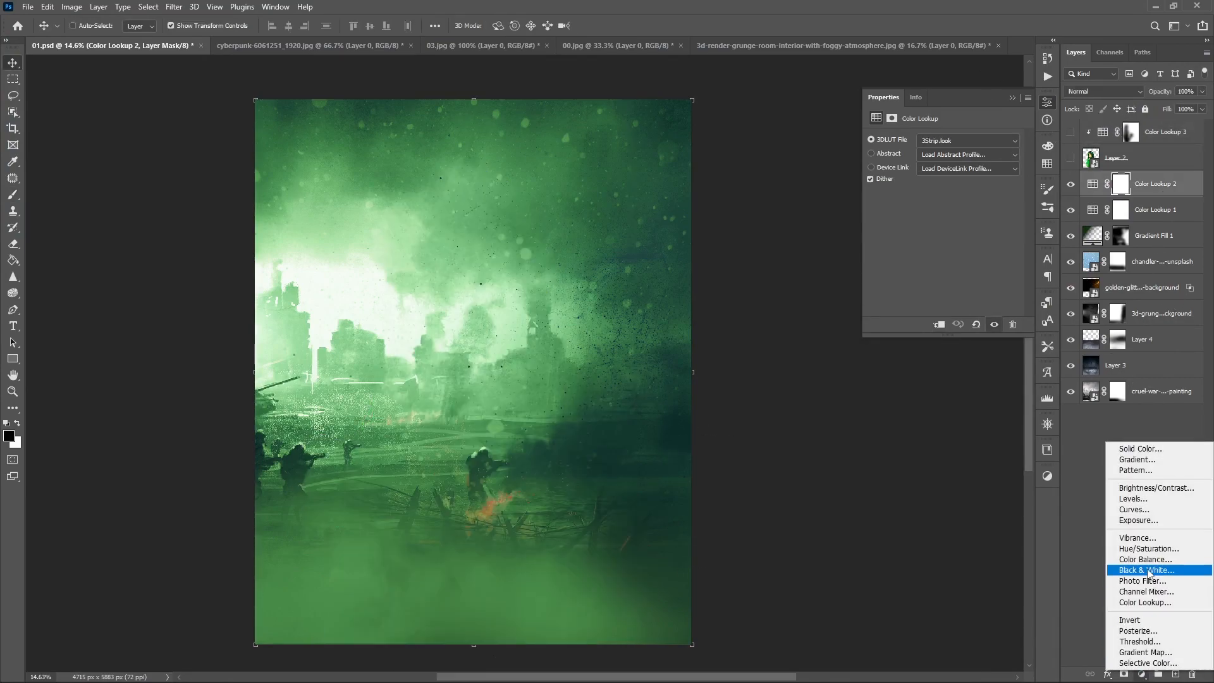
click(1139, 563)
mouse_move(927, 189)
mouse_down()
mouse_move(912, 184)
mouse_move(935, 188)
mouse_up()
drag(927, 209, 930, 203)
drag(1071, 133, 1071, 159)
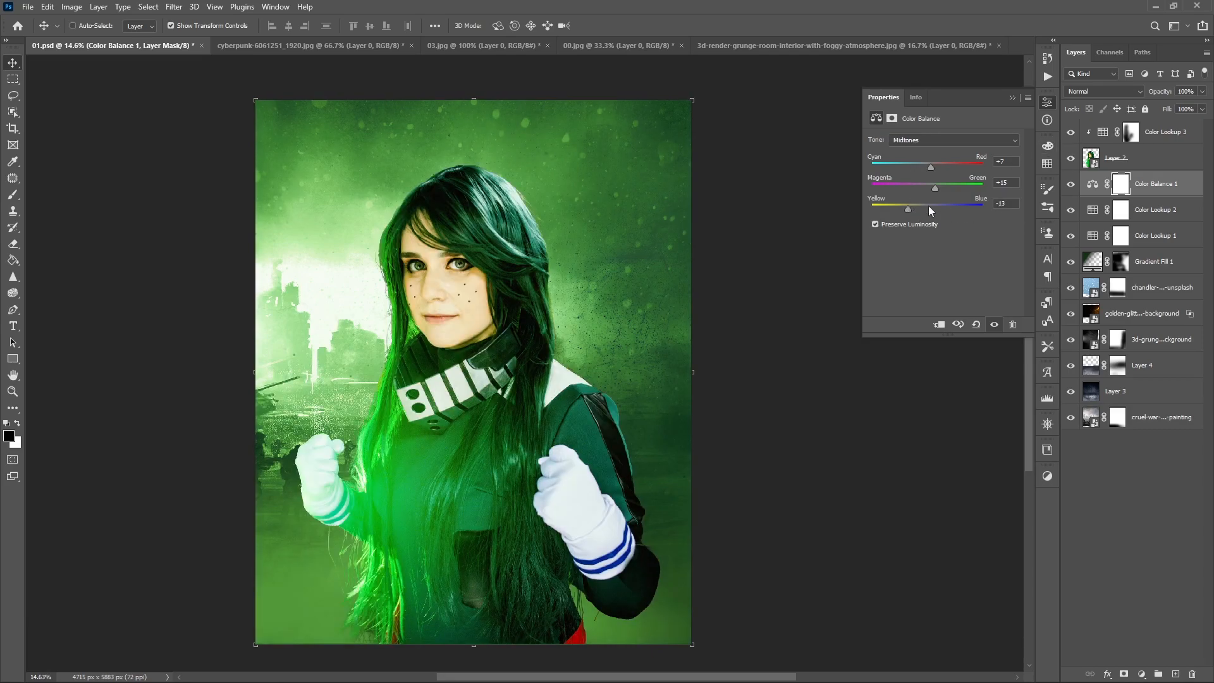
drag(919, 203, 898, 209)
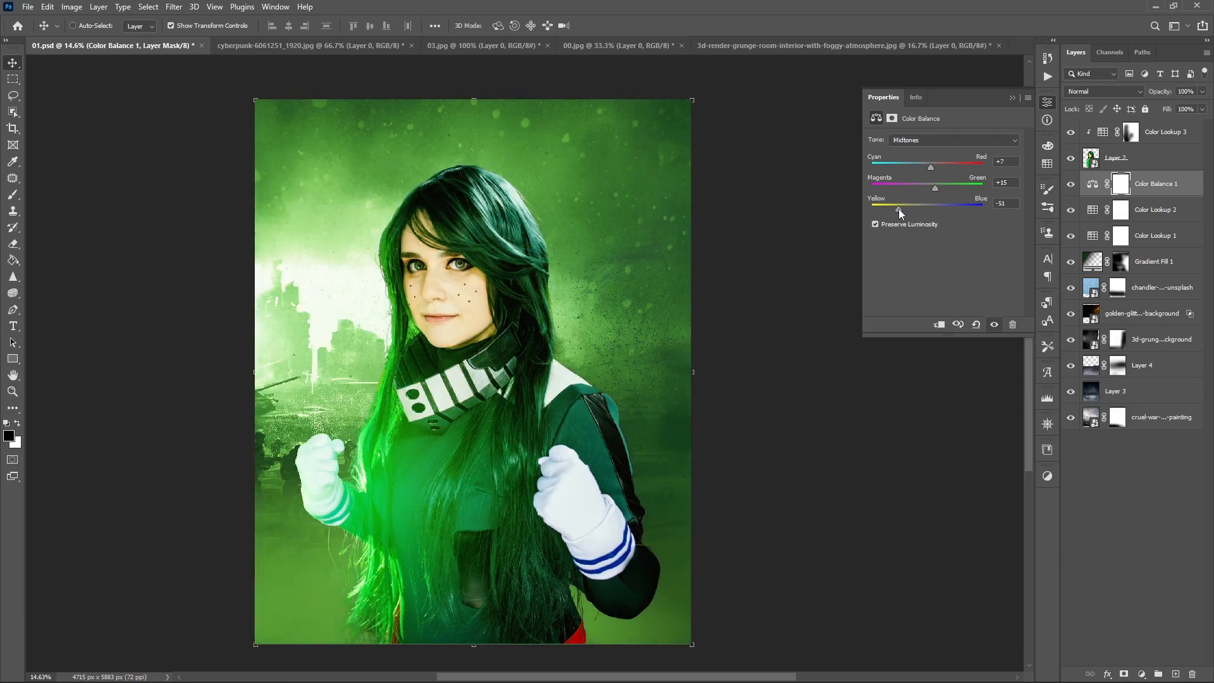
- Invert the Color Balance 1 mask and paint white over the left side of the background to reveal the tint there
key(ctrl+i)
key(b)
key(x)
mouse_move(302, 528)
mouse_down()
mouse_move(327, 391)
mouse_move(310, 223)
mouse_move(411, 219)
mouse_up()
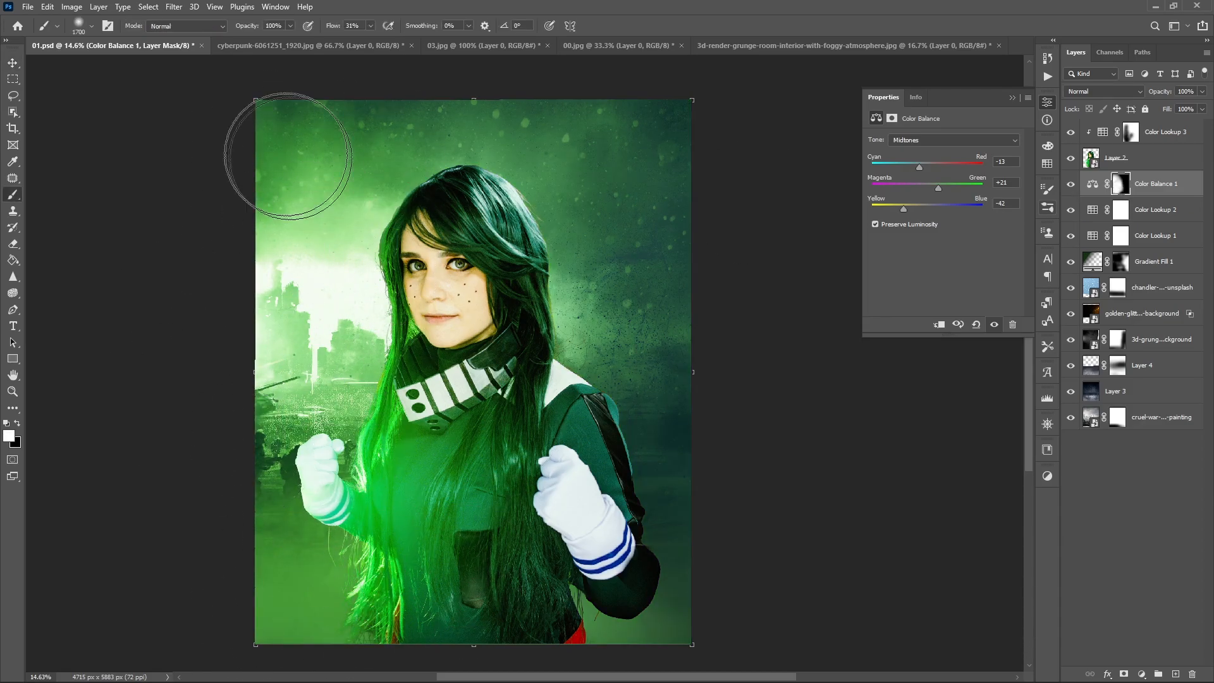
key(v)
- Add a clipped layer above Color Lookup 3, brush over the subject's hair and forehead, and try blend modes such as Overlay
right_click(1140, 158)
click(1033, 118)
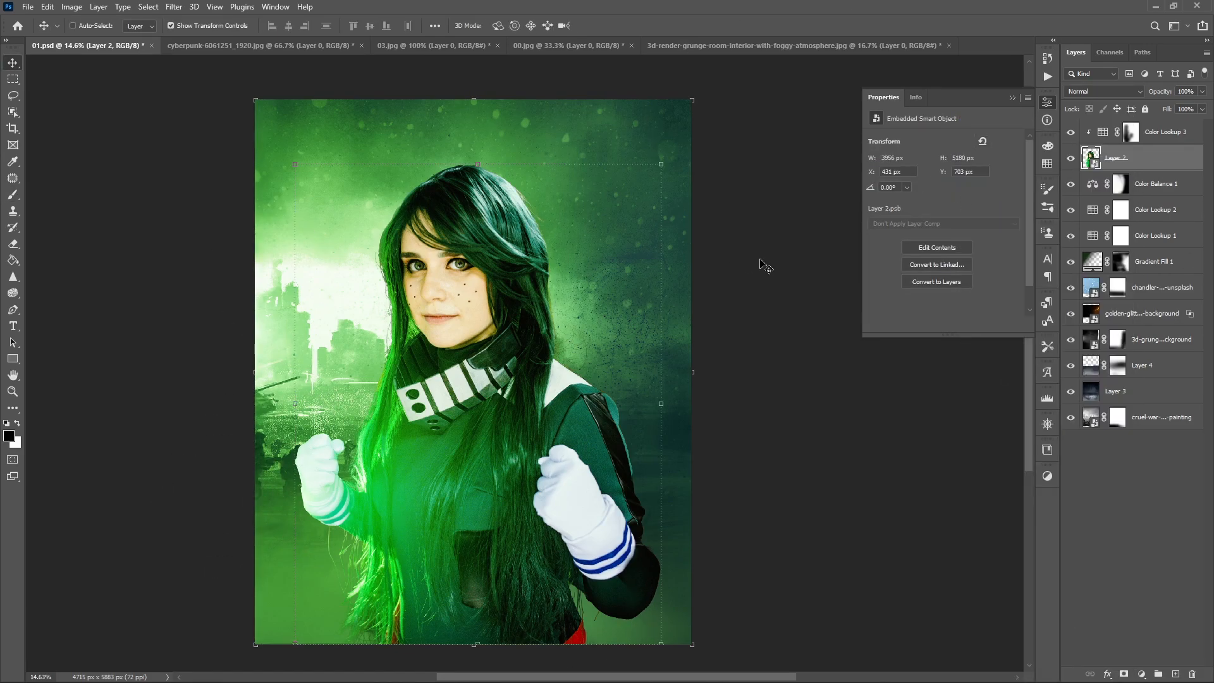
click(1013, 97)
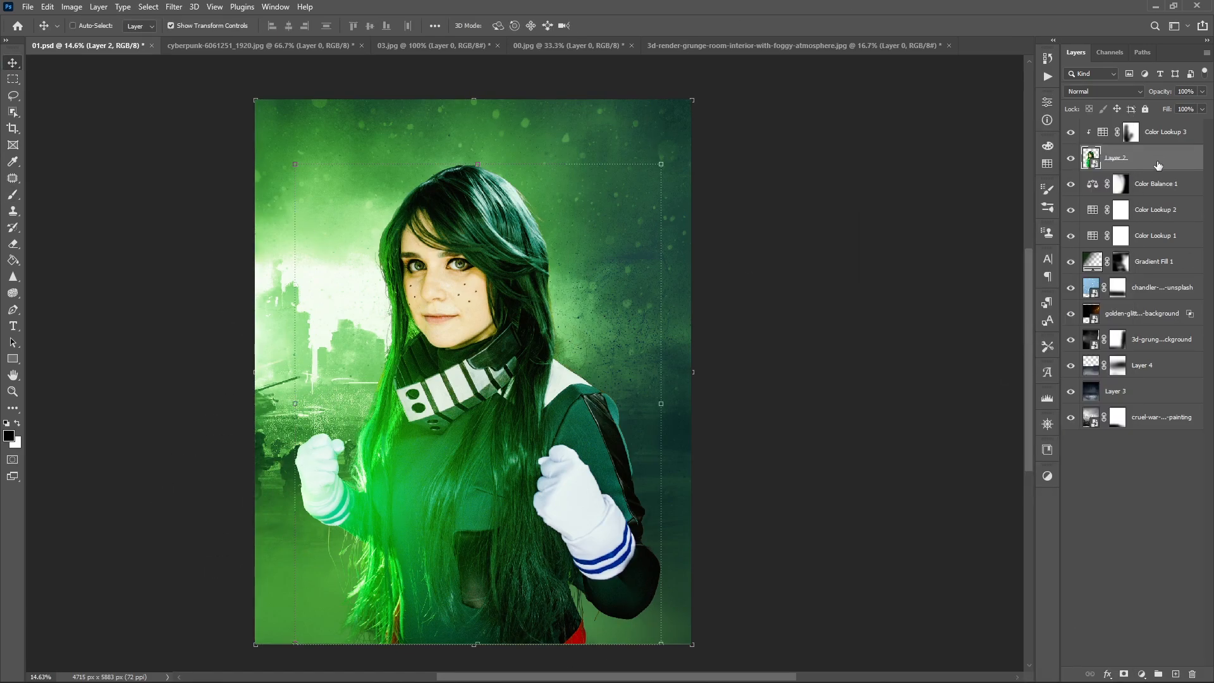
click(1164, 134)
click(1176, 674)
key(b)
drag(511, 232, 504, 209)
scroll(1101, 93, down, 9)
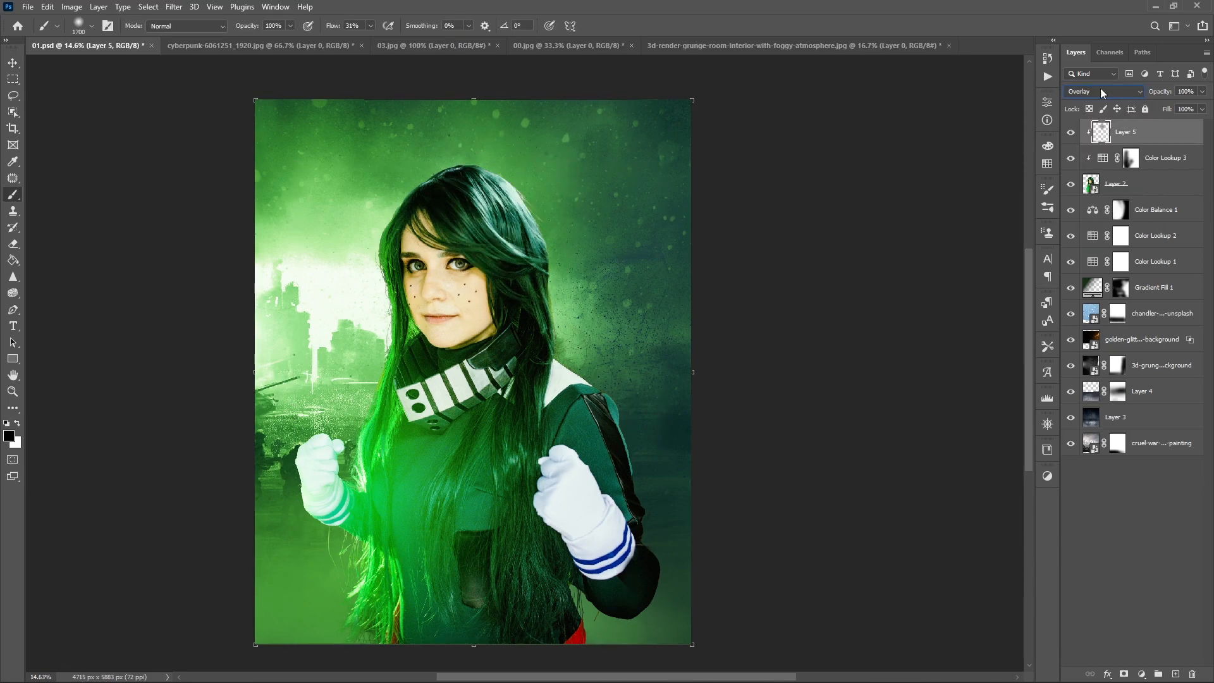
scroll(1102, 93, down, 2)
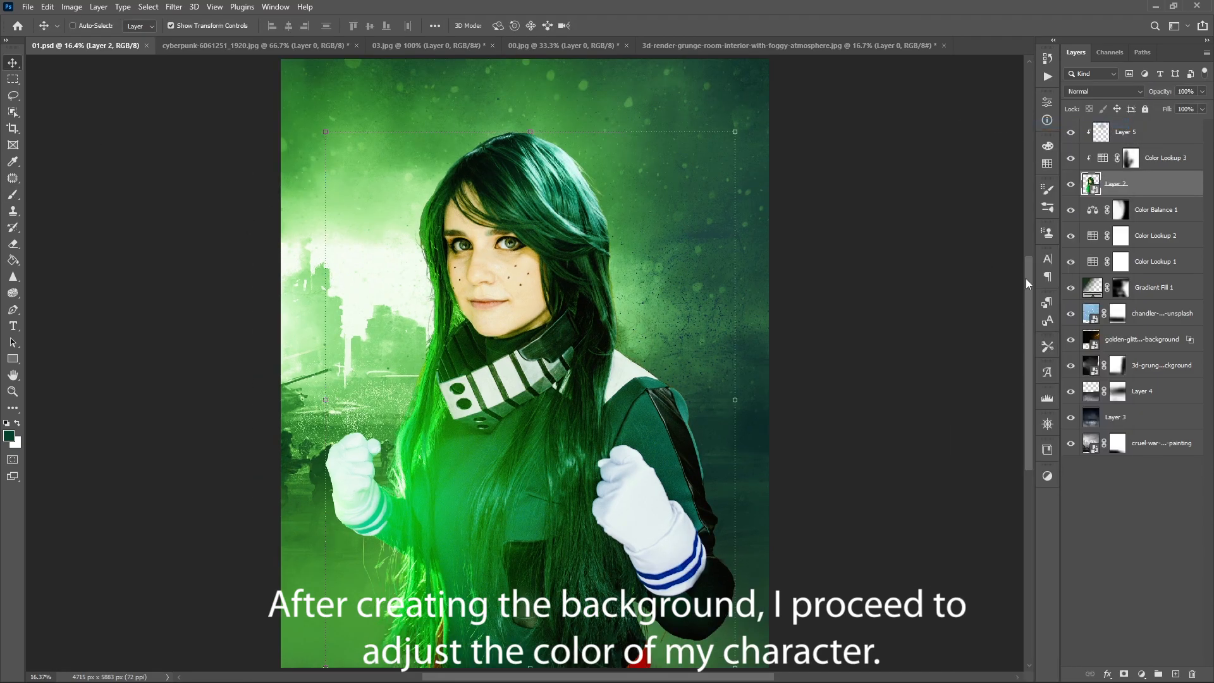
- Remove the extra effects from Layer 2's layer style and enable Inner Shadow with Normal blend mode and 94% opacity
click(786, 379)
click(855, 396)
click(770, 234)
click(855, 397)
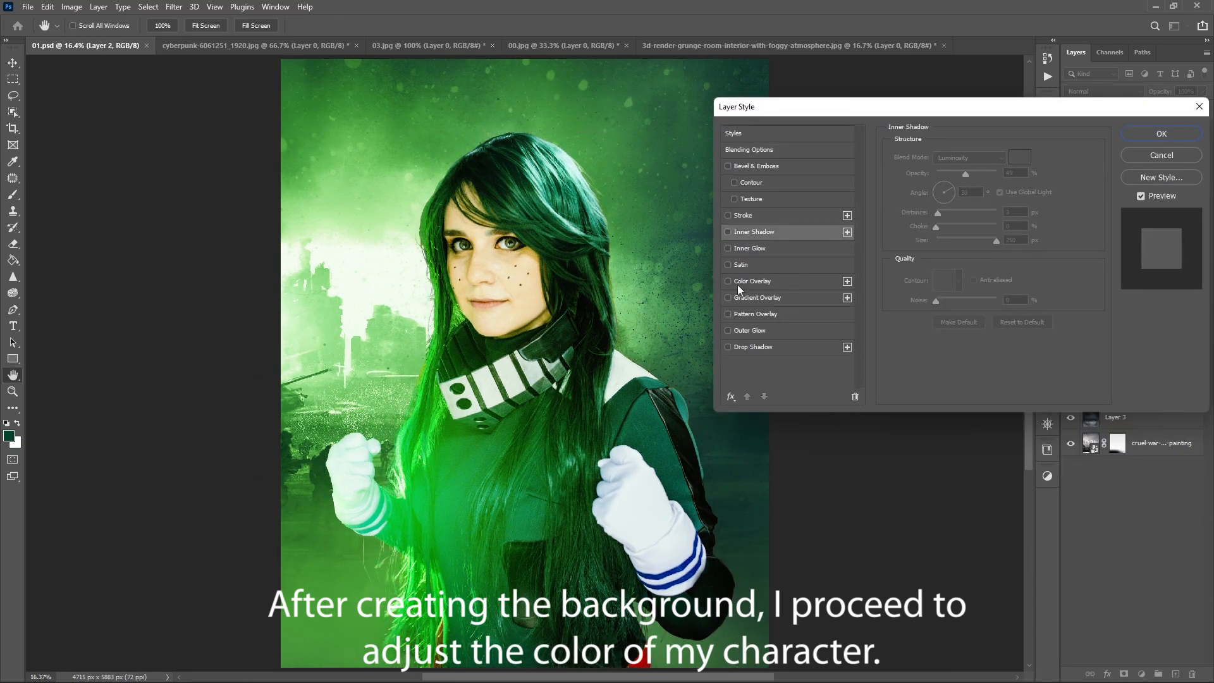
click(728, 232)
drag(966, 173, 993, 173)
click(969, 158)
click(961, 168)
- Set the inner shadow's choke to 6% and its colour to a near-white green based on the bright background
click(1020, 157)
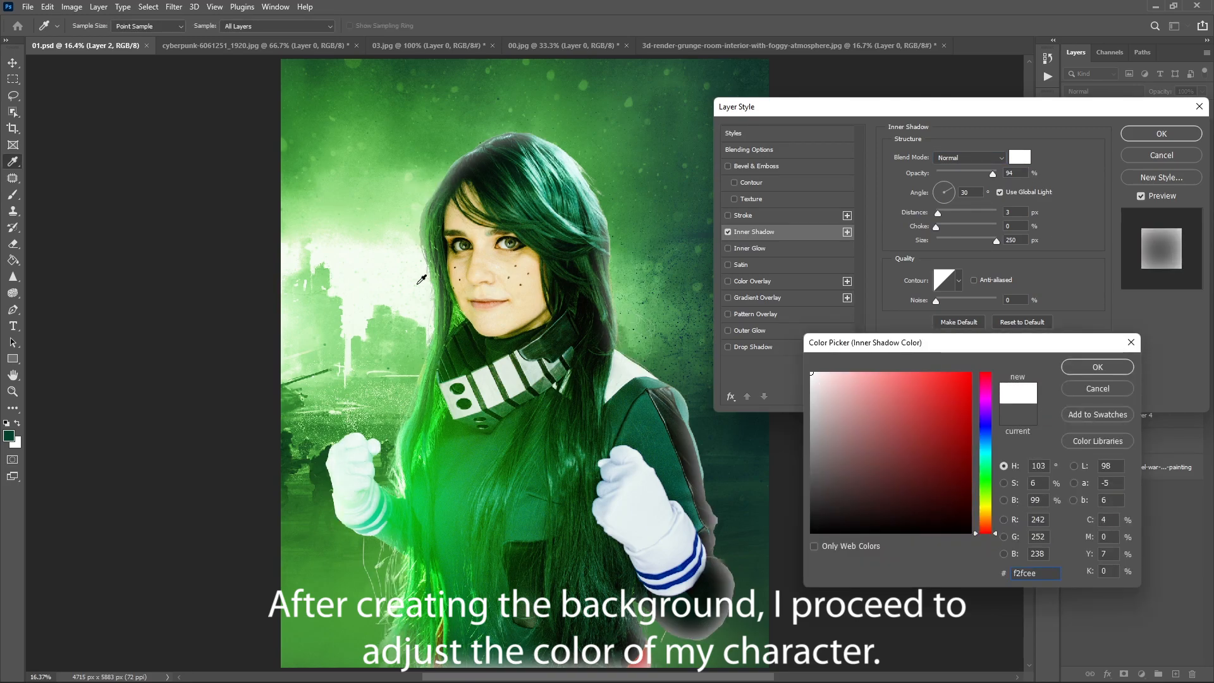
click(421, 279)
click(1098, 367)
drag(937, 226, 941, 227)
click(1025, 156)
mouse_move(880, 375)
mouse_down()
mouse_move(856, 366)
mouse_move(815, 386)
mouse_up()
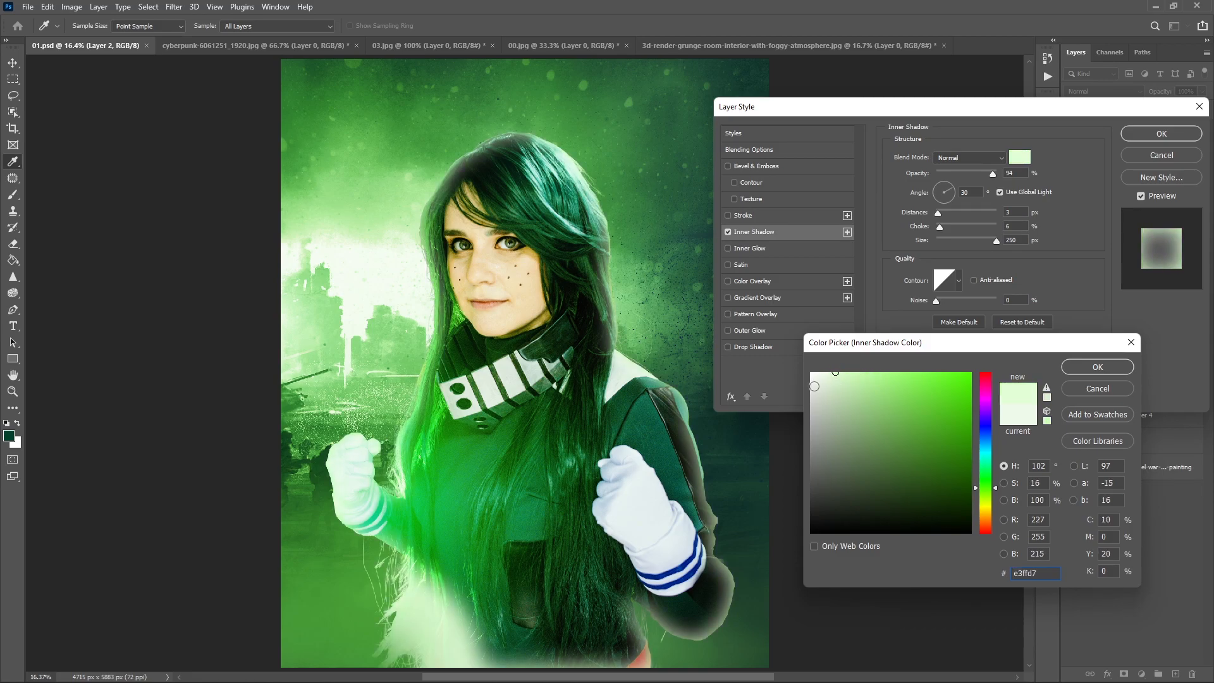
click(1098, 367)
- Compare blend modes such as Overlay, Color and Lighten for the inner shadow
scroll(942, 160, down, 12)
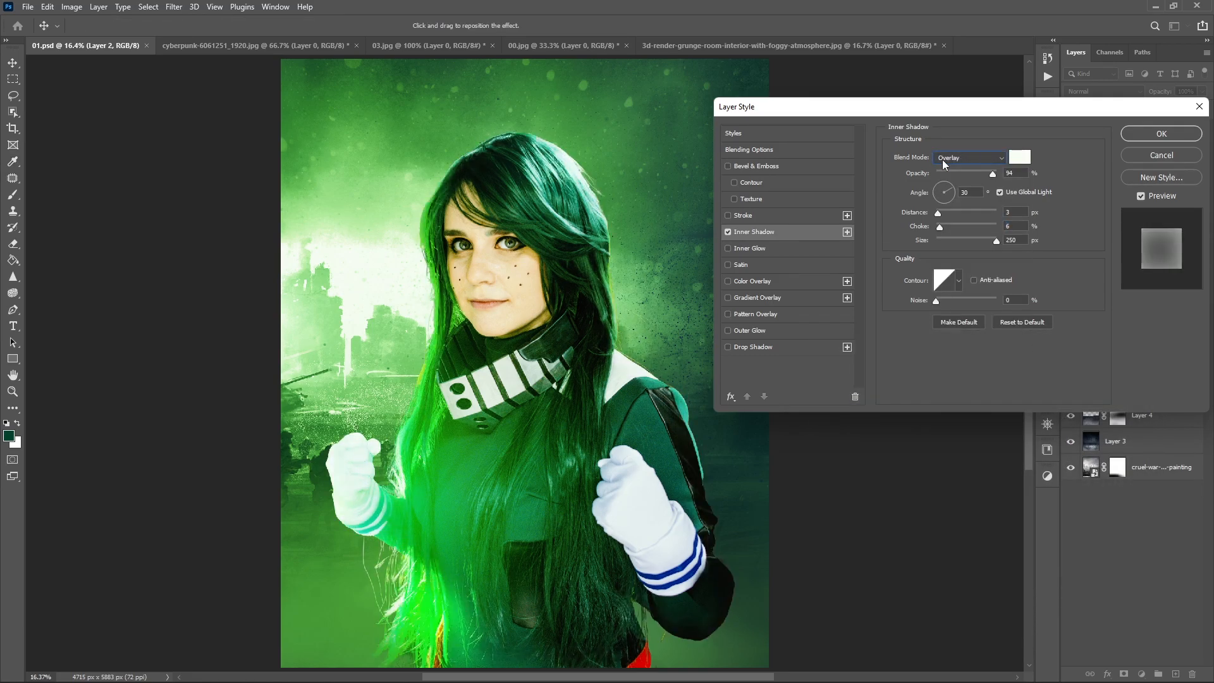
scroll(943, 159, down, 15)
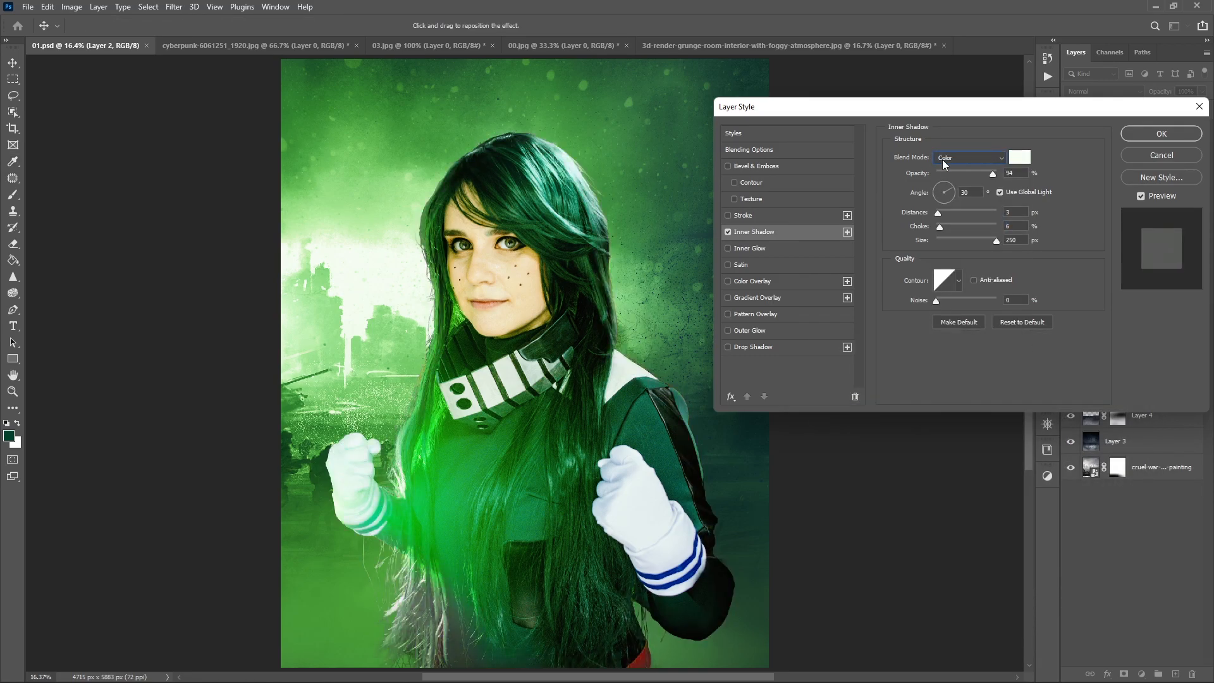
scroll(942, 159, up, 14)
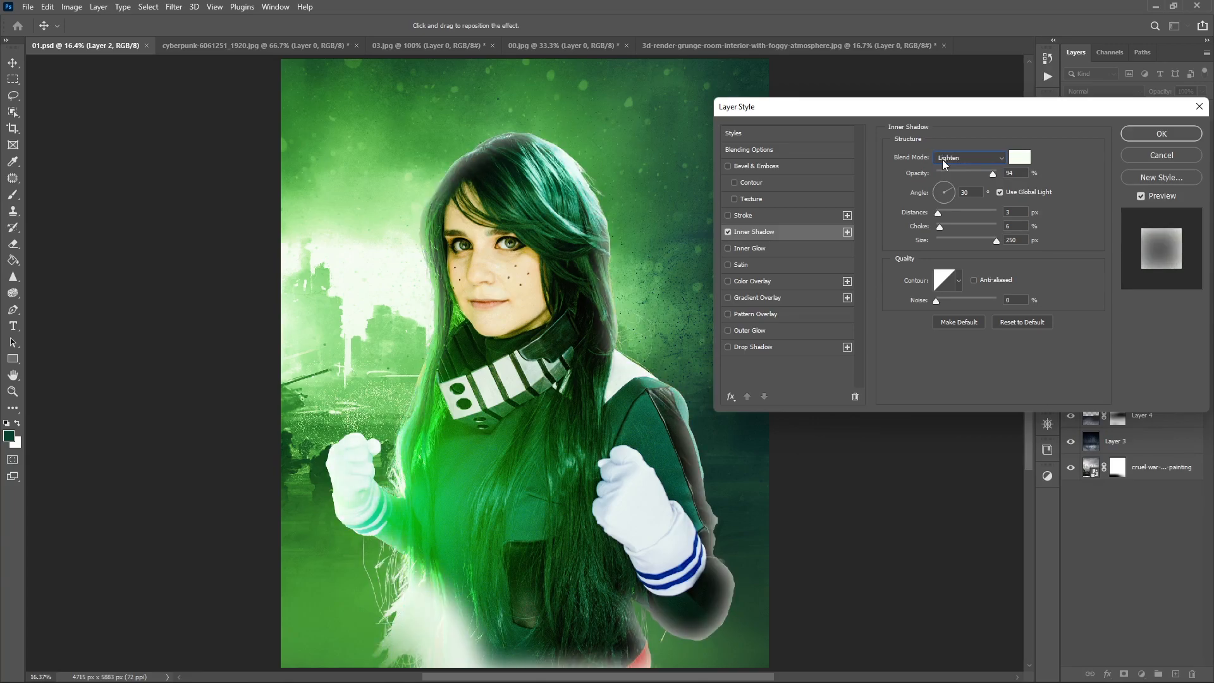
scroll(943, 160, down, 2)
- Enable Drop Shadow on Layer 2 with Normal mode, 100% opacity, 8% spread, size 152 px and a pale colour sampled from the background
click(771, 349)
click(1009, 331)
drag(958, 175, 1003, 176)
click(970, 159)
click(970, 169)
drag(986, 242, 942, 229)
click(1020, 157)
click(346, 275)
click(1096, 367)
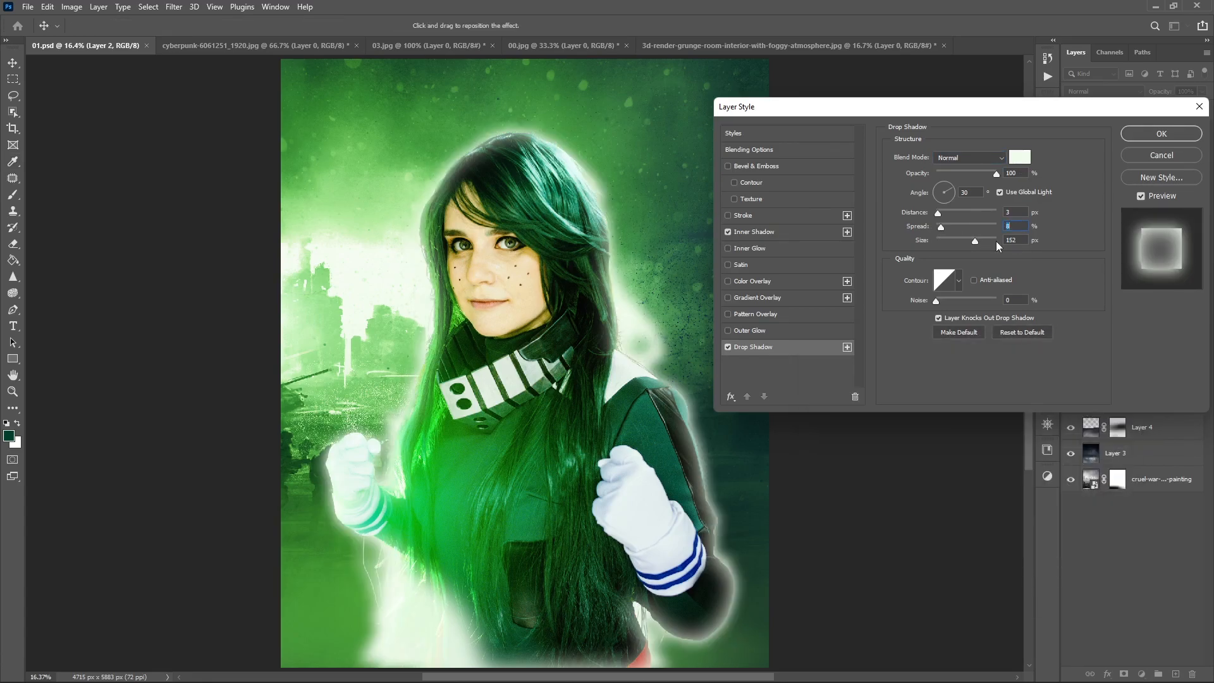
- Lower the drop shadow's opacity to 49% and change its blend mode to Hard Mix
click(965, 173)
scroll(958, 158, down, 14)
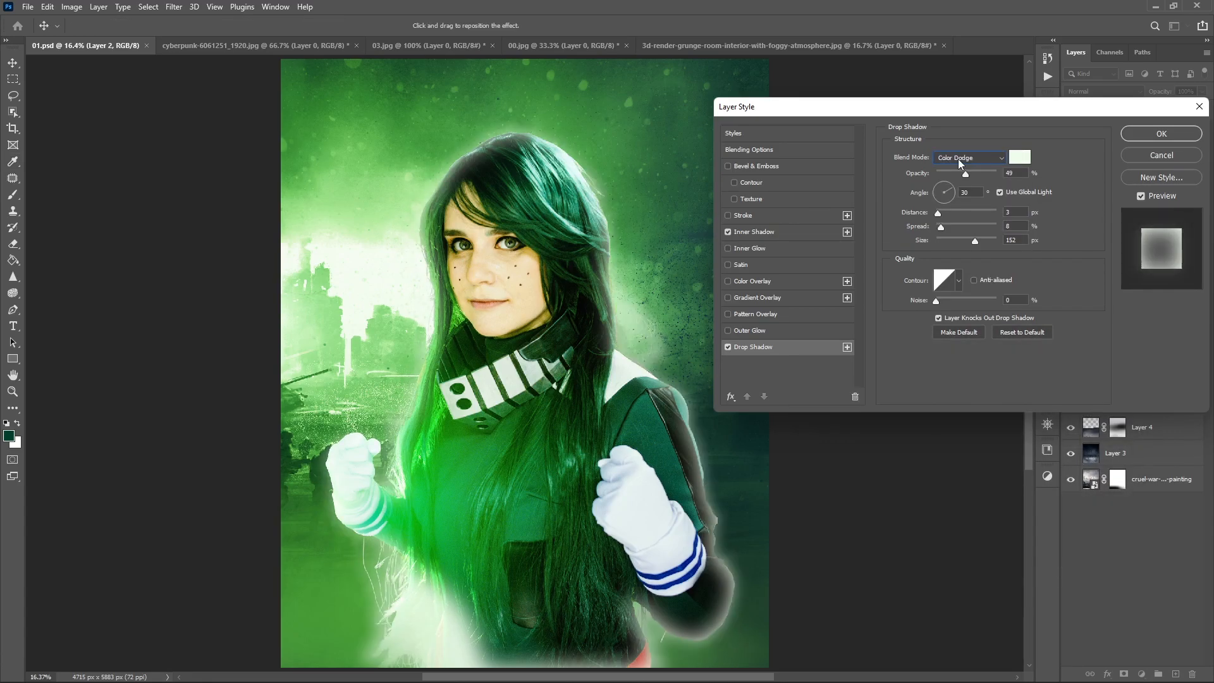
scroll(958, 158, down, 4)
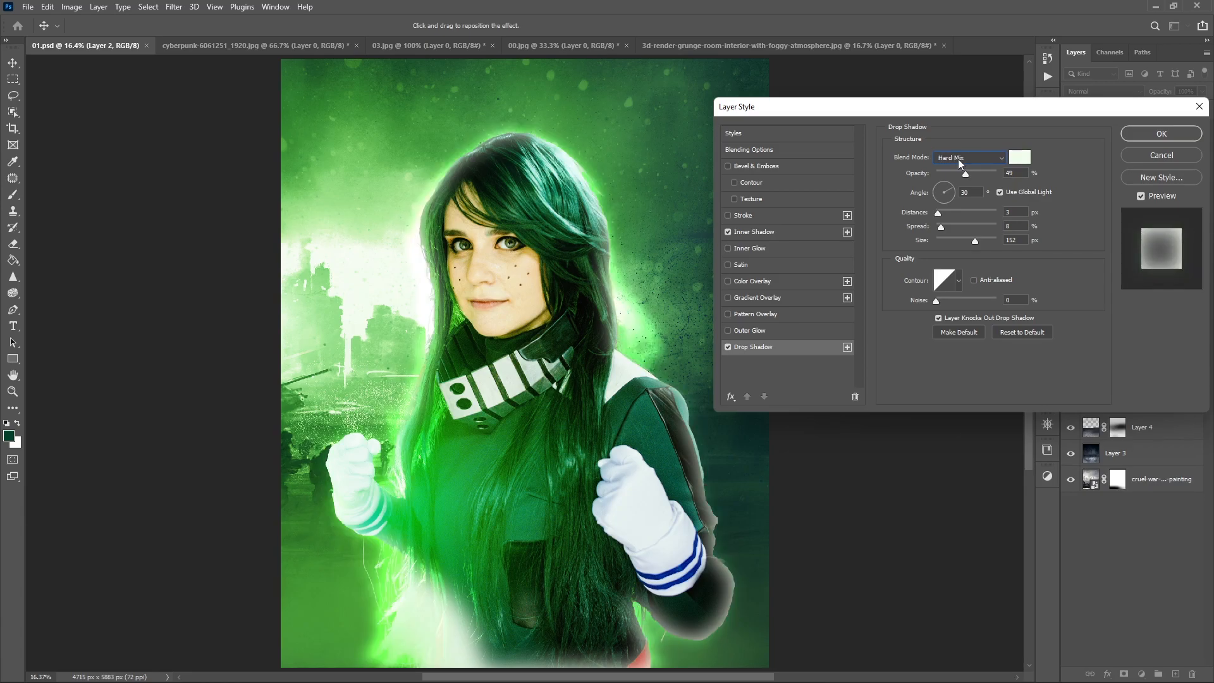
- Enable Outer Glow on Layer 2 with 54% opacity and a size of 87 px
click(752, 330)
click(972, 156)
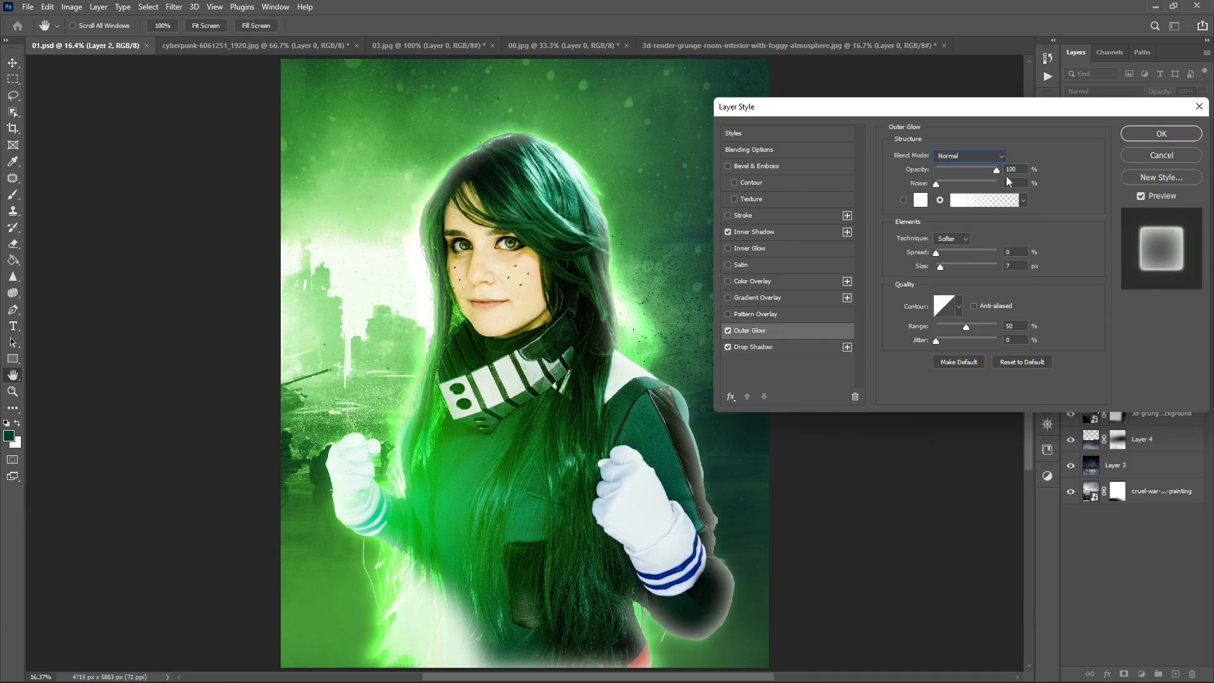
drag(940, 268, 961, 268)
- Compare blend modes for the outer glow, settle on Pin Light, and check the glow switched off and on
scroll(943, 156, down, 6)
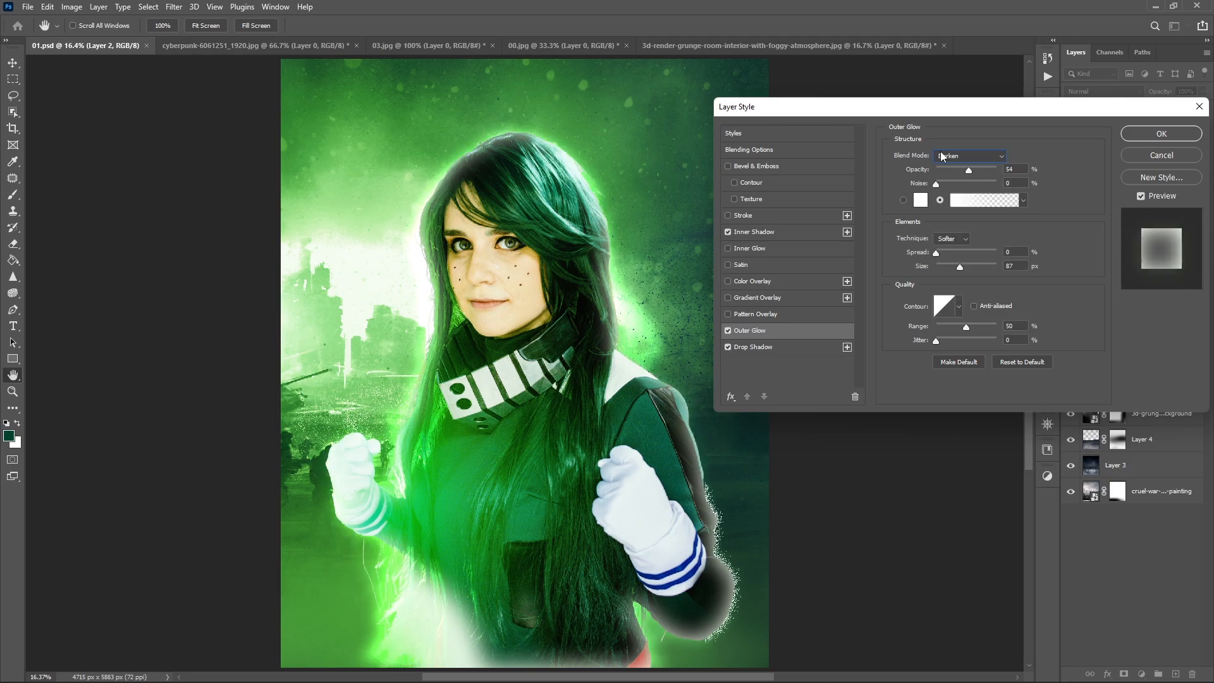
scroll(942, 156, down, 13)
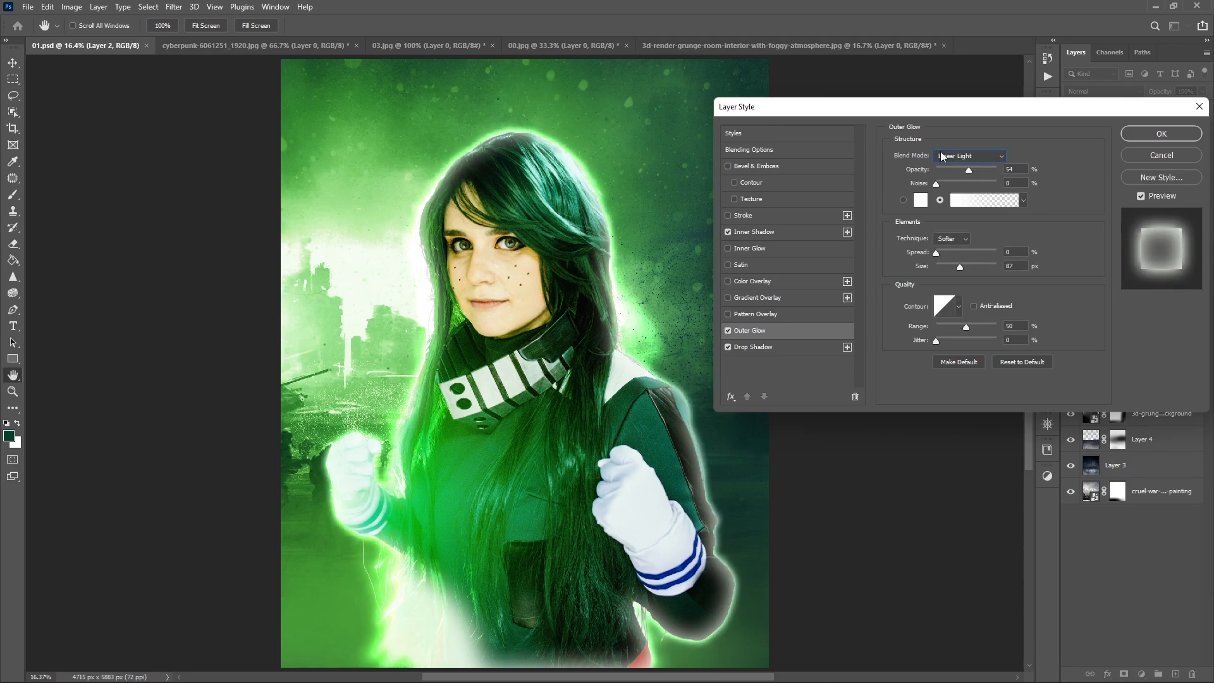
scroll(943, 156, down, 7)
click(943, 156)
click(945, 168)
key(Down)
key(Down)
key(Down)
key(Down)
key(Down)
key(Down)
key(Down)
key(Down)
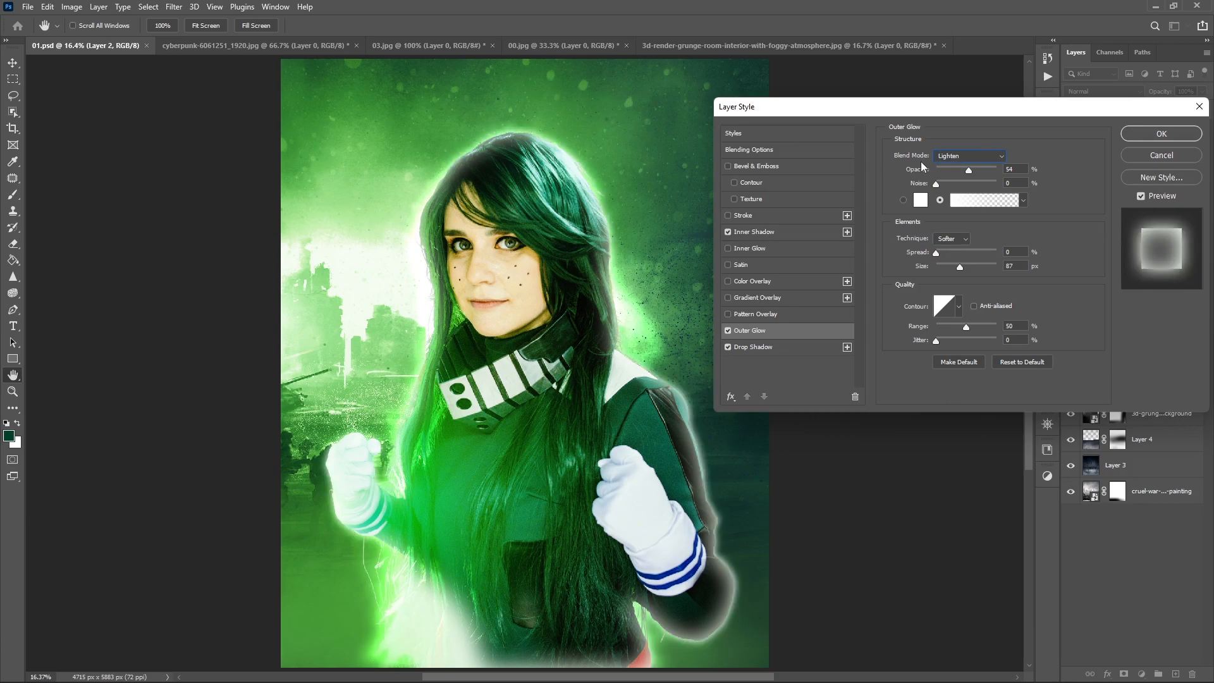
key(Down)
key(Down)
key(Down)
key(Down)
key(Down)
key(Down)
key(Down)
key(Down)
key(Down)
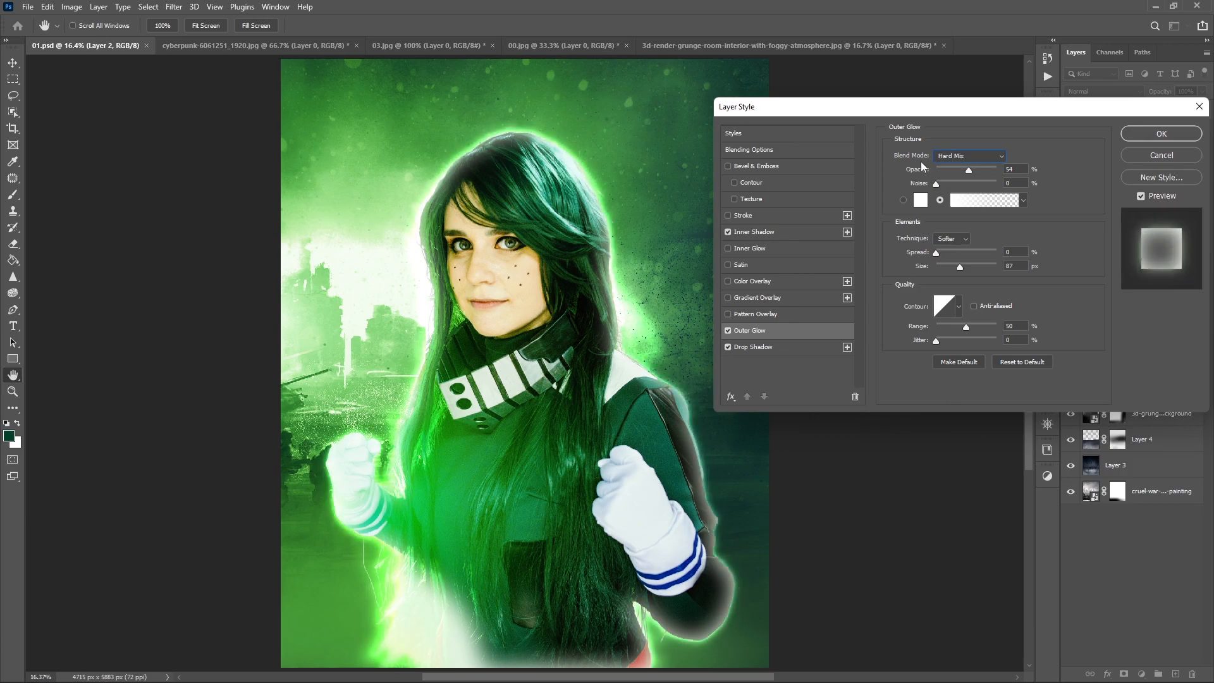
click(728, 331)
click(729, 331)
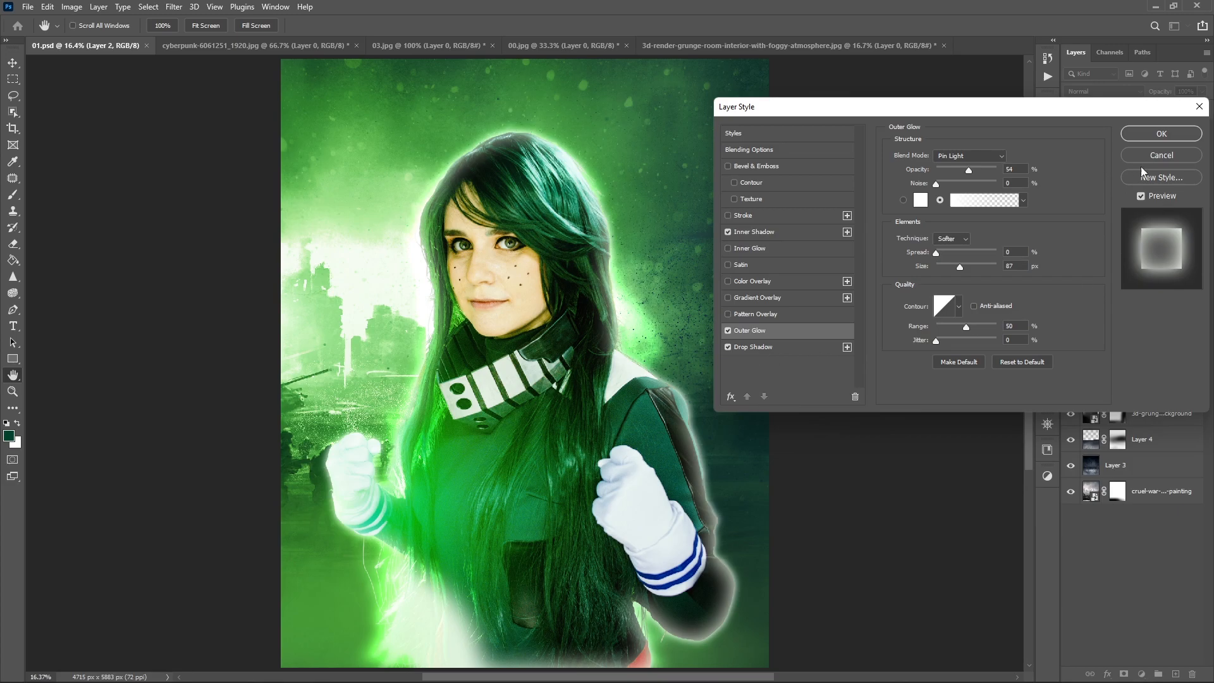
- Apply the layer style and split Layer 2's effects into separate layers, with the Drop Shadow layer selected
click(1140, 132)
right_click(1144, 211)
click(1144, 420)
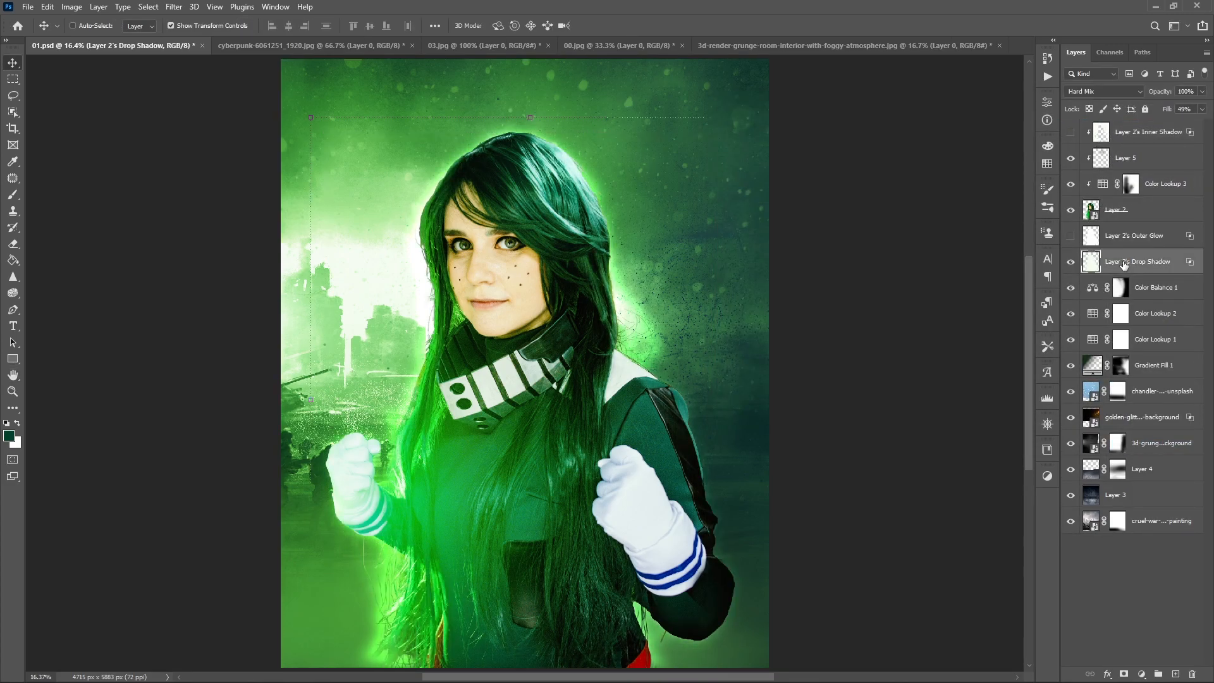
key(b)
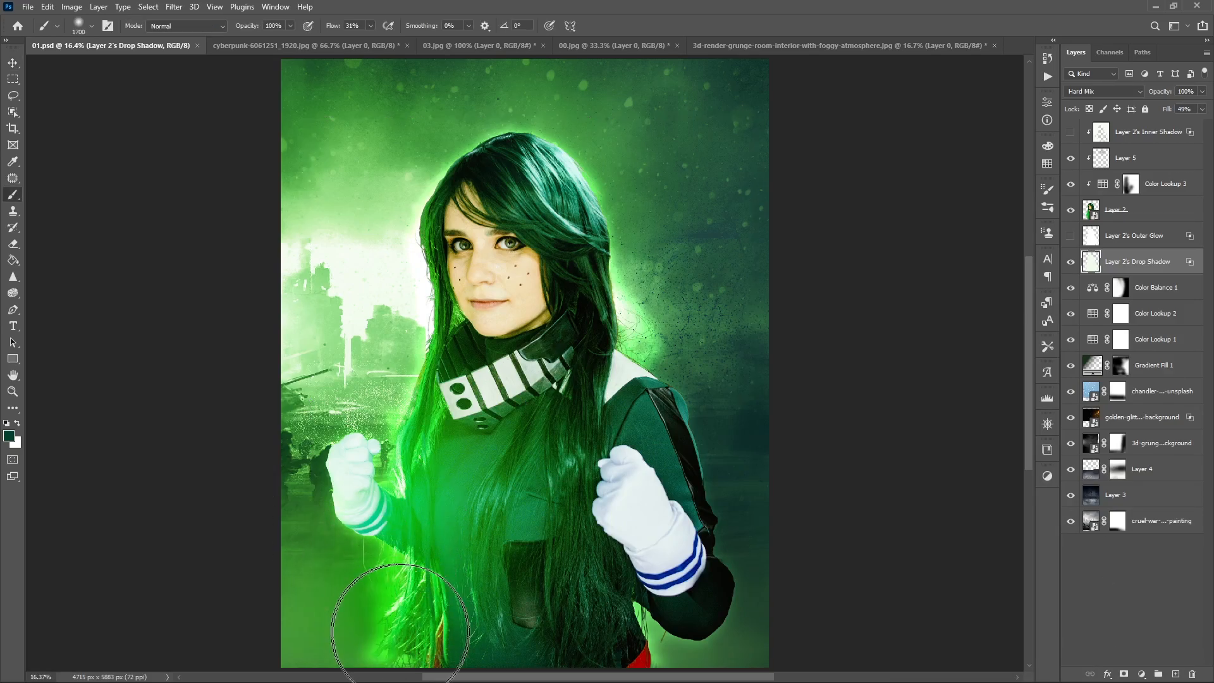
drag(620, 614, 631, 611)
key(z)
key(ctrl+z)
key(ctrl+z)
key(ctrl+z)
key(ctrl+z)
key(ctrl+z)
key(ctrl+z)
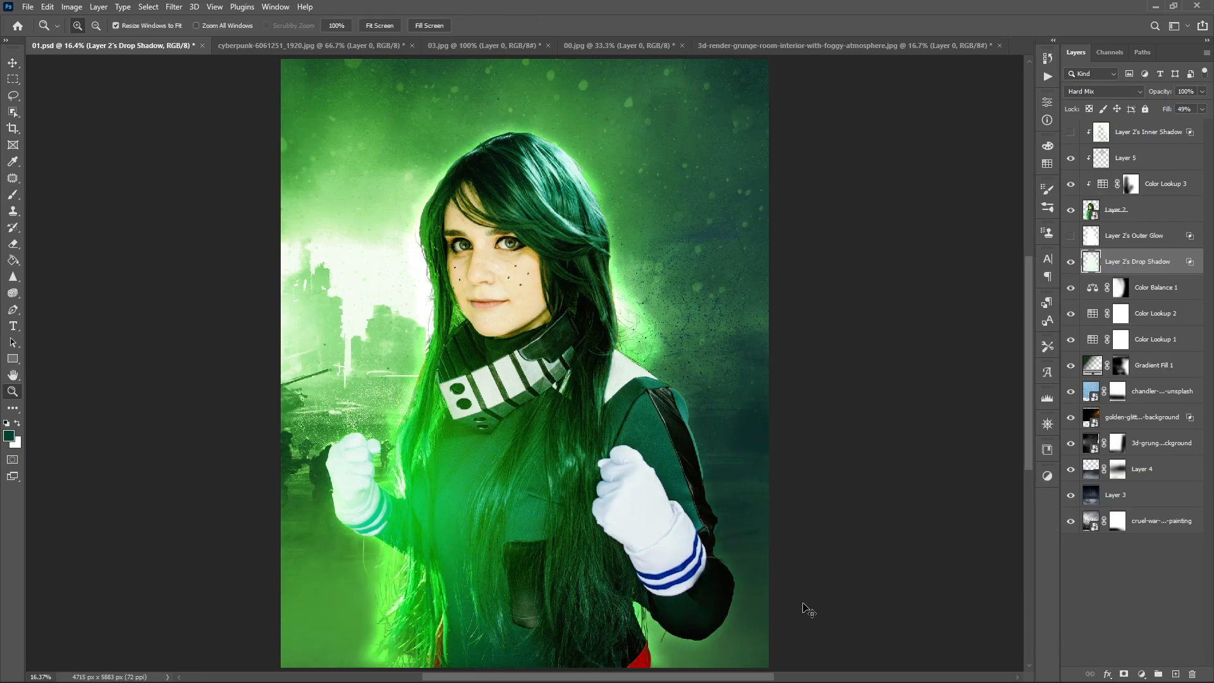
- Add a mask to the Drop Shadow layer and paint black on it to soften the glow around the lower hair, arm and shoulder
click(1124, 673)
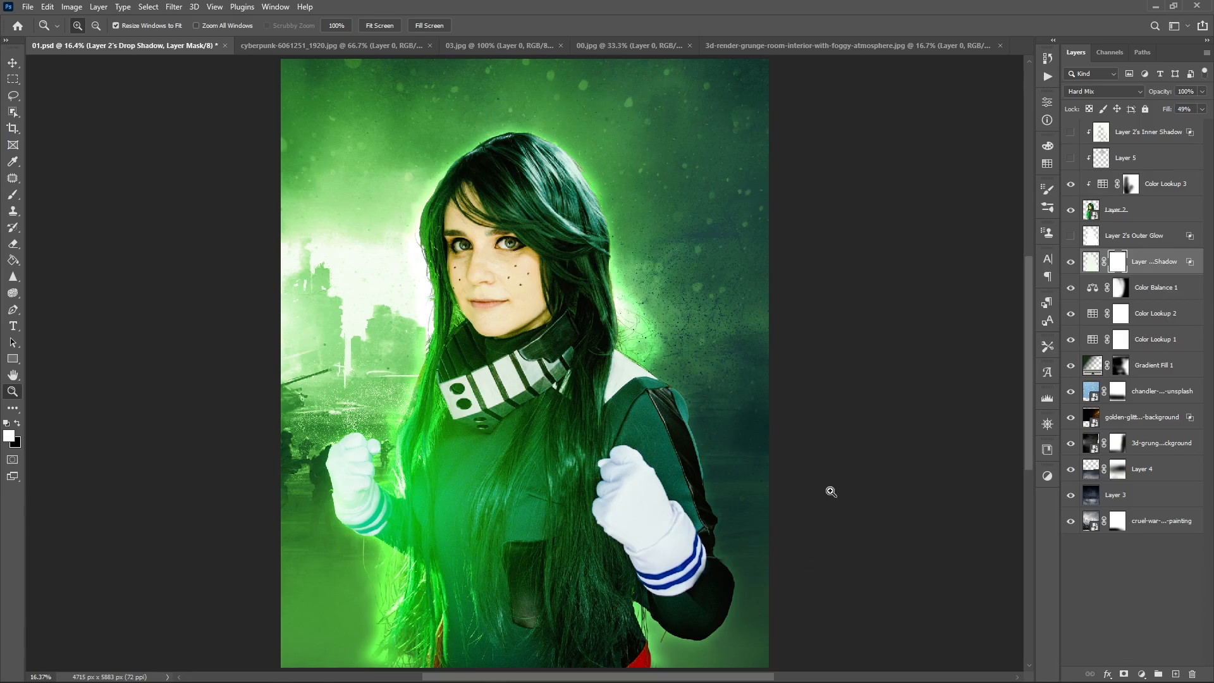
key(b)
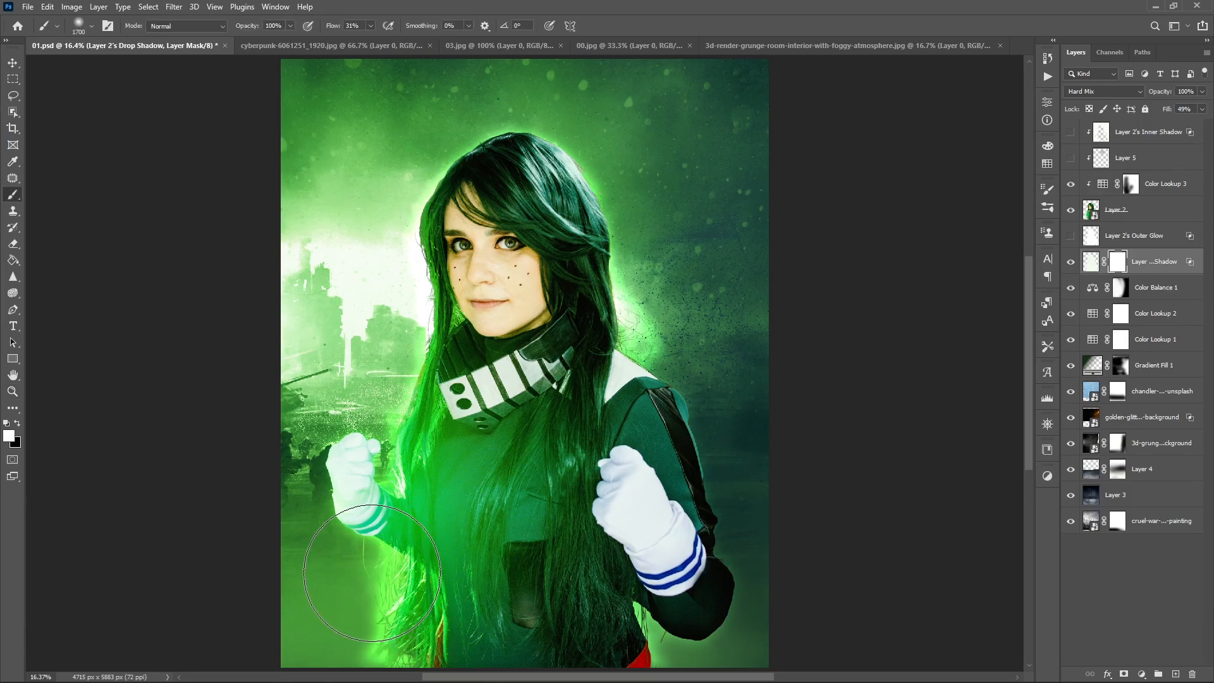
key(x)
drag(687, 598, 666, 623)
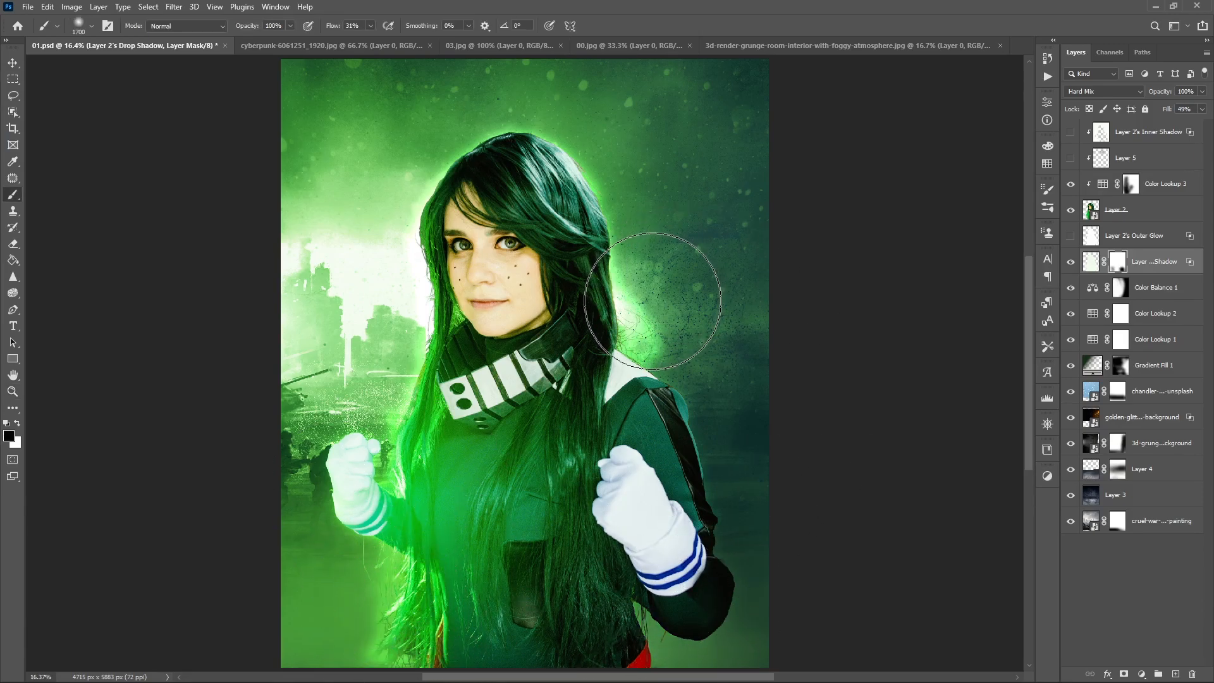
drag(765, 345, 611, 318)
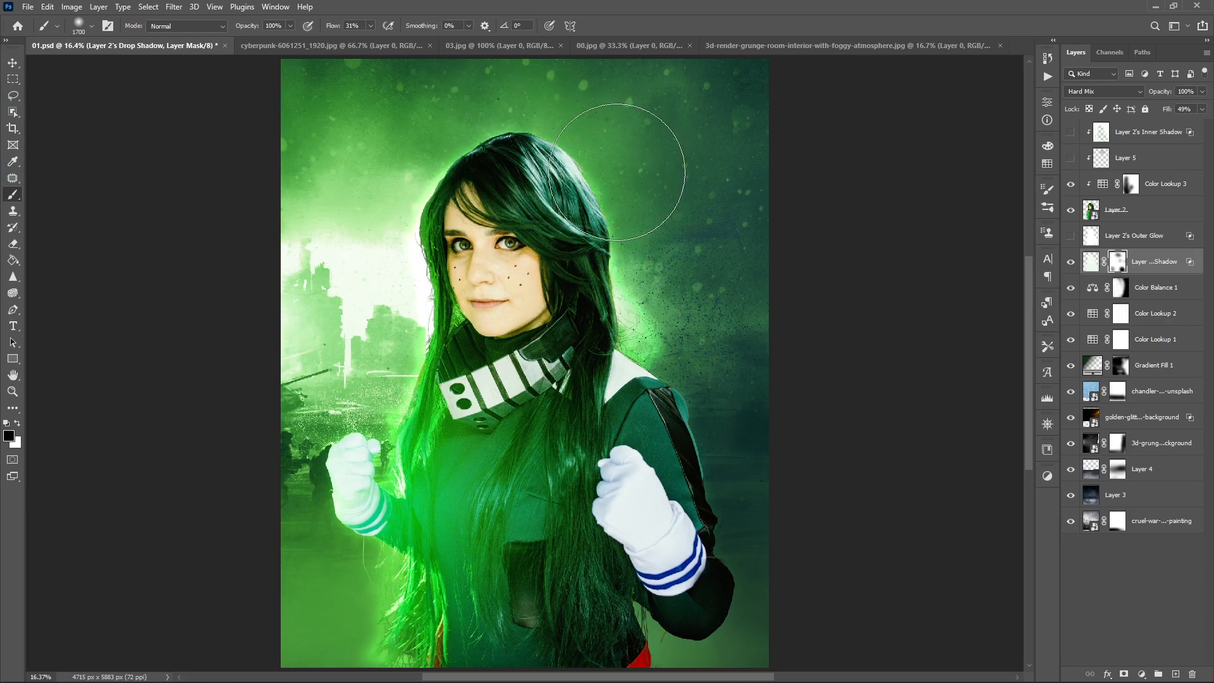
- Show the Outer Glow layer, add a mask and paint black on it to fade the glow on the subject's shaded side
click(1130, 226)
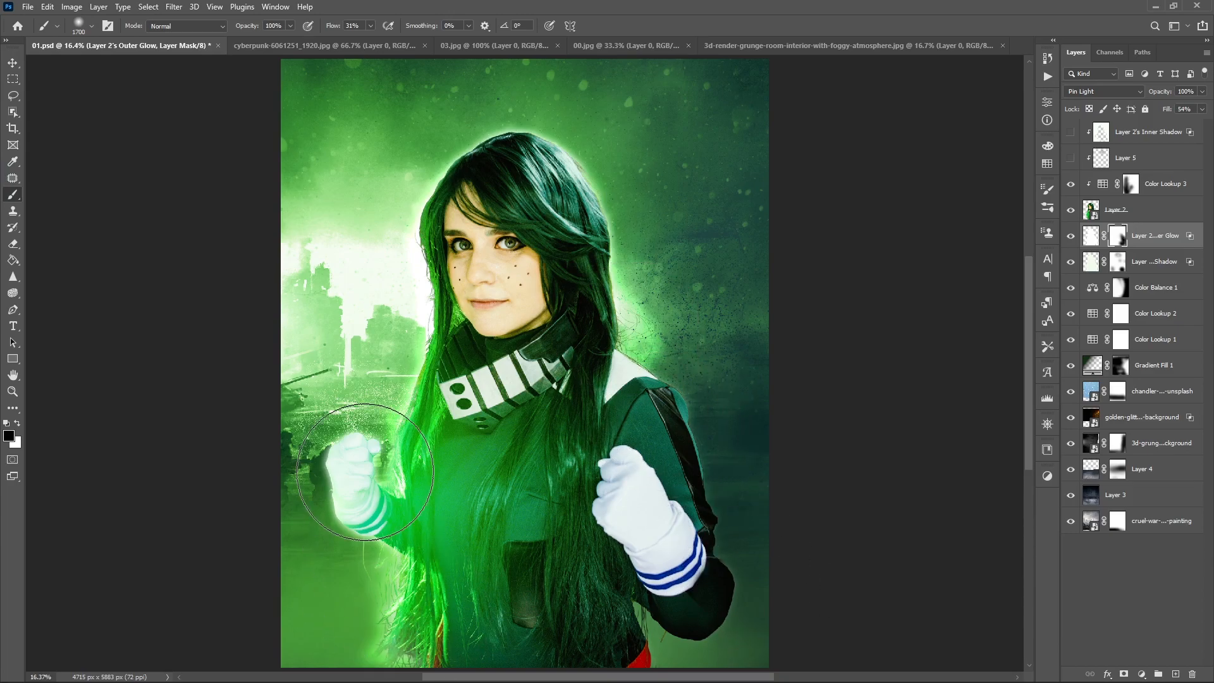
click(1071, 239)
key(bracketleft)
key(bracketleft)
key(bracketleft)
- Show Layer 5 and Layer 2's Inner Shadow layer, leaving the Inner Shadow layer selected
click(1071, 159)
click(1143, 160)
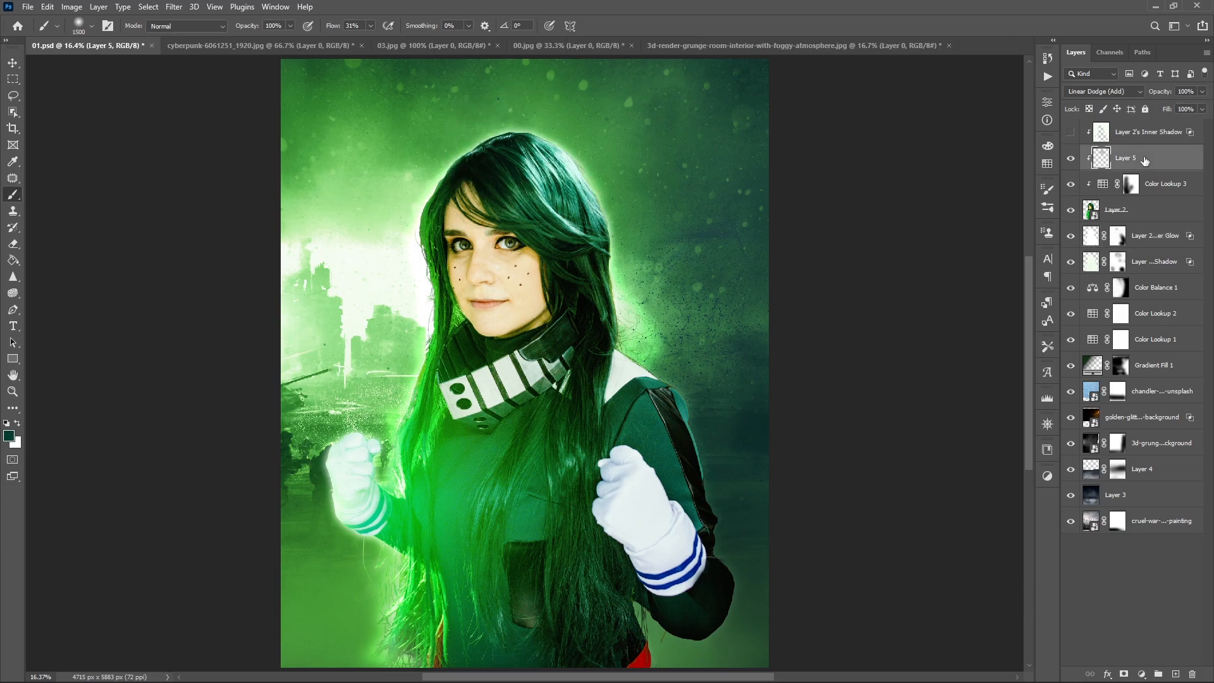
click(1070, 132)
click(1145, 137)
mouse_move(436, 588)
mouse_down()
mouse_move(420, 651)
mouse_move(411, 598)
mouse_up()
key(bracketright)
key(bracketright)
mouse_move(749, 648)
mouse_down()
mouse_move(784, 621)
mouse_move(713, 462)
mouse_move(745, 577)
mouse_up()
key(ctrl+z)
key(ctrl+z)
key(ctrl+z)
key(ctrl+z)
key(ctrl+z)
- Add a mask to the Inner Shadow layer and paint black over the body and hair to remove unwanted light edges
click(1071, 133)
click(1070, 133)
click(1124, 674)
mouse_move(373, 627)
mouse_down()
mouse_move(489, 637)
mouse_move(412, 628)
mouse_up()
scroll(465, 594, up, 2)
drag(463, 559, 468, 402)
mouse_move(791, 487)
mouse_down()
mouse_move(415, 521)
mouse_move(594, 521)
mouse_up()
mouse_move(626, 412)
mouse_down()
mouse_move(523, 534)
mouse_move(448, 581)
mouse_up()
mouse_move(557, 594)
mouse_down()
mouse_move(655, 414)
mouse_move(658, 582)
mouse_up()
drag(462, 283, 610, 516)
- Refine the Inner Shadow mask around the hair, face and glove with a 700 px brush, and select the Outer Glow mask
key(bracketleft)
key(bracketleft)
key(bracketleft)
key(bracketleft)
key(bracketleft)
key(bracketleft)
key(bracketleft)
key(bracketleft)
key(bracketleft)
key(bracketleft)
drag(582, 374, 455, 282)
drag(373, 342, 465, 285)
drag(384, 445, 461, 323)
drag(579, 538, 494, 384)
scroll(534, 374, down, 5)
scroll(618, 391, up, 5)
mouse_move(591, 297)
mouse_down()
mouse_move(683, 572)
mouse_move(611, 292)
mouse_up()
click(1070, 159)
click(1070, 160)
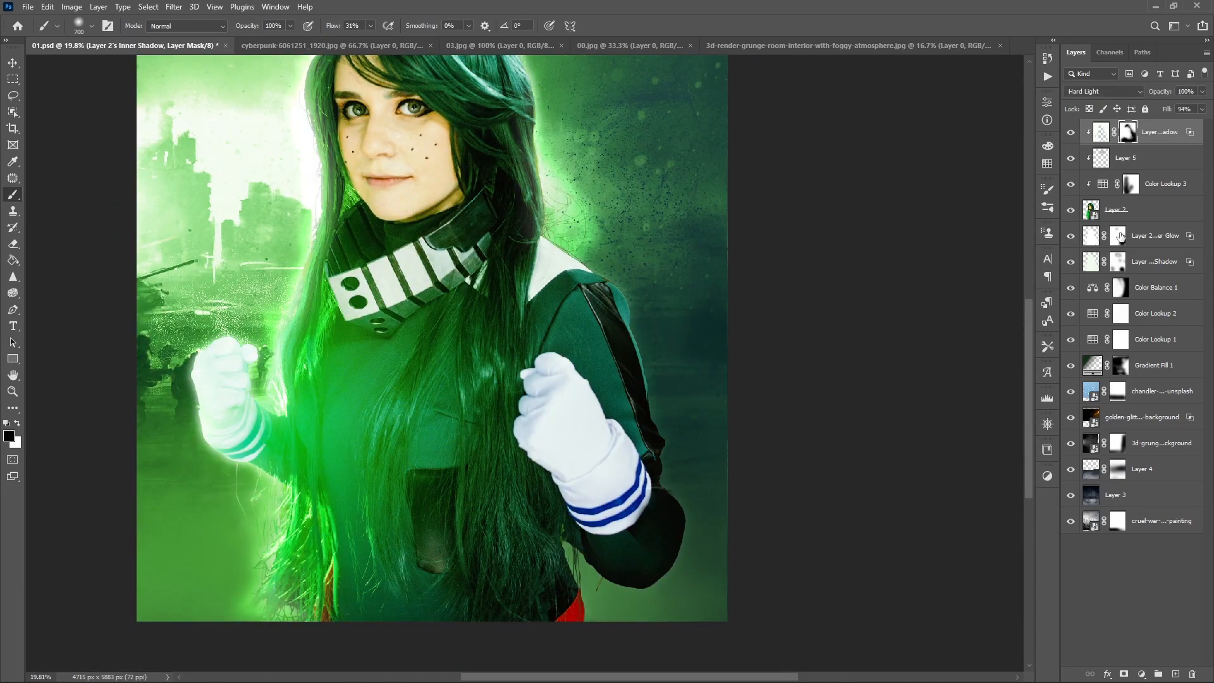
click(1119, 235)
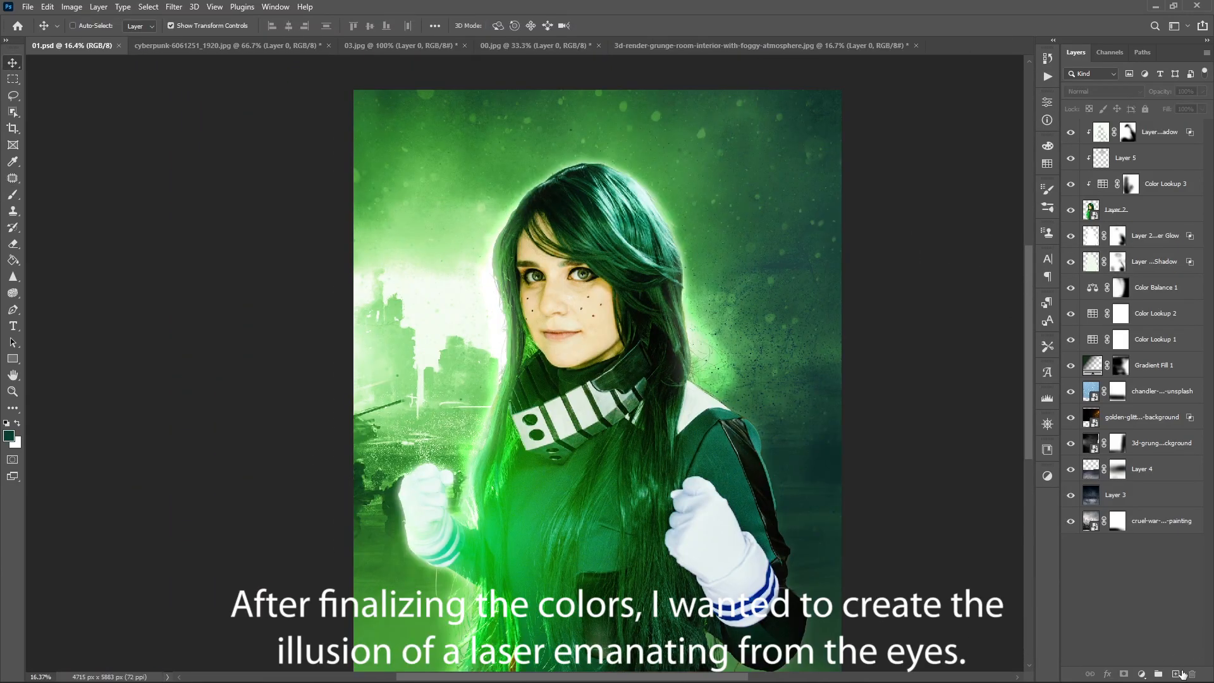
- Add a new layer on top, outline the iris of the eye nearer the bright background with the Pen tool and make it a selection
click(1176, 674)
scroll(594, 324, up, 8)
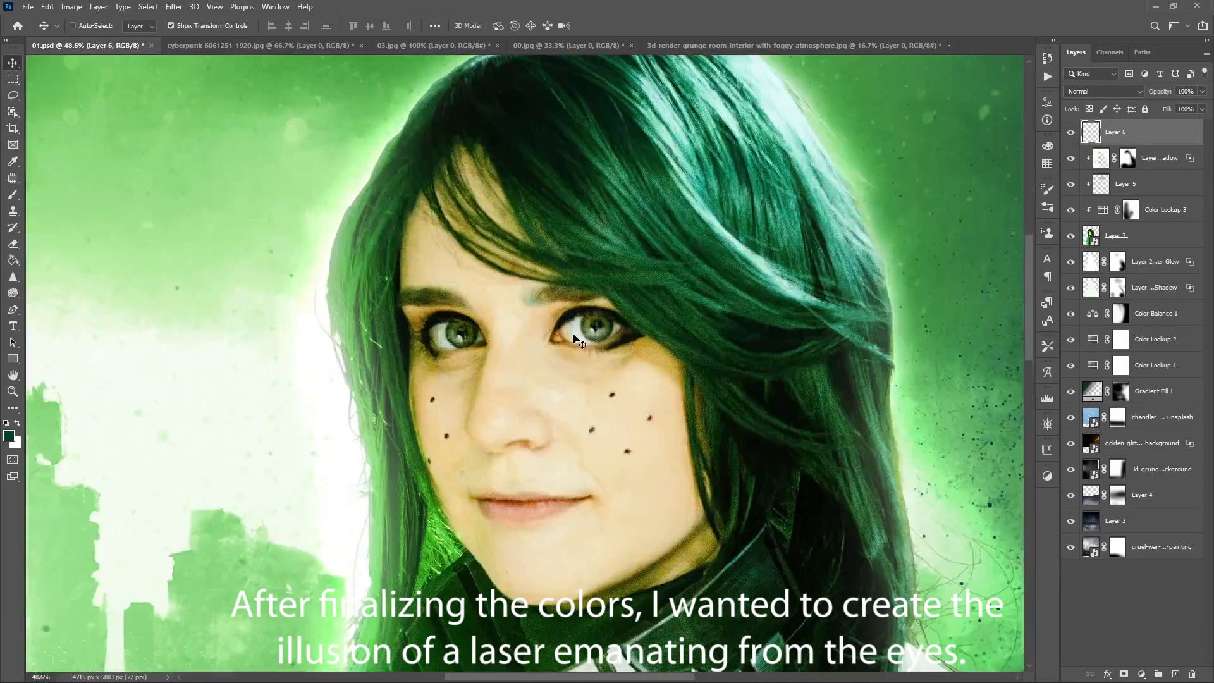
scroll(595, 324, up, 3)
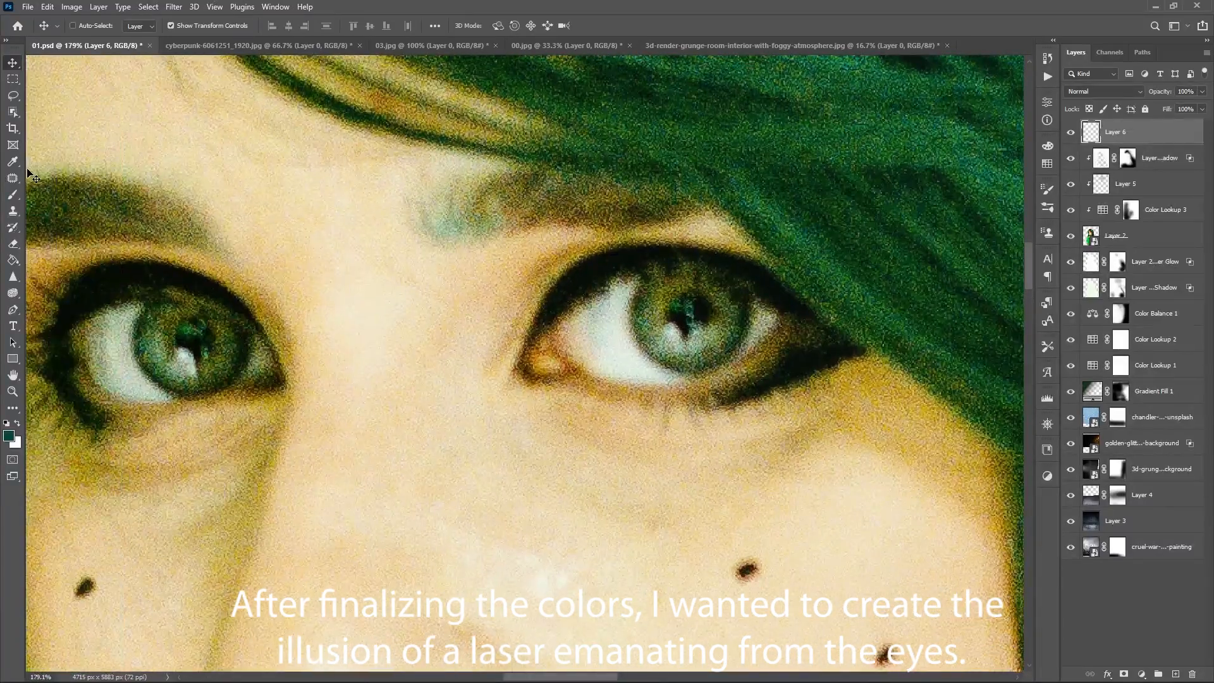
key(p)
scroll(136, 329, up, 4)
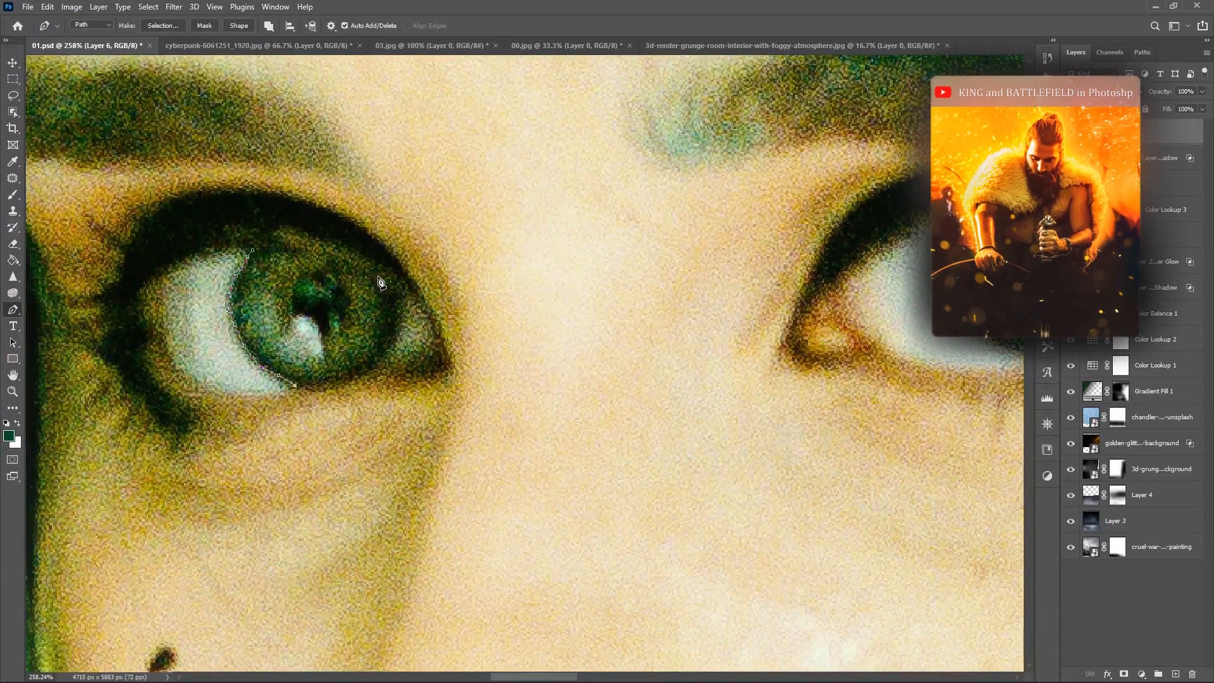
right_click(399, 374)
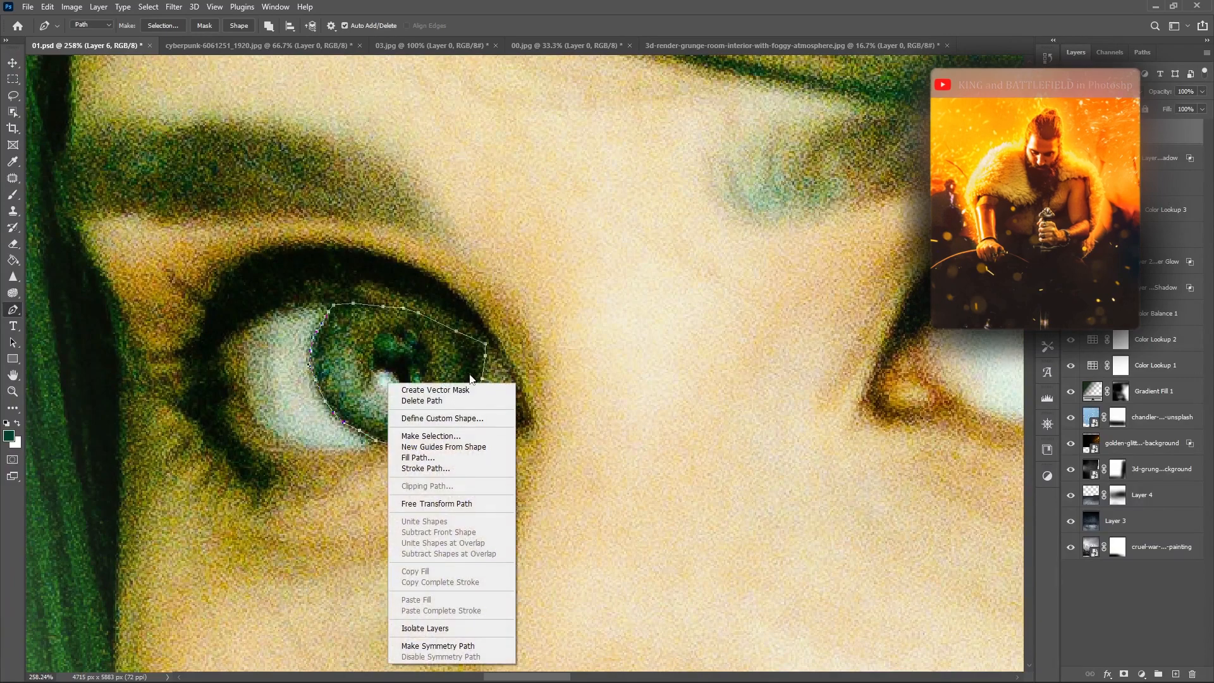
click(434, 445)
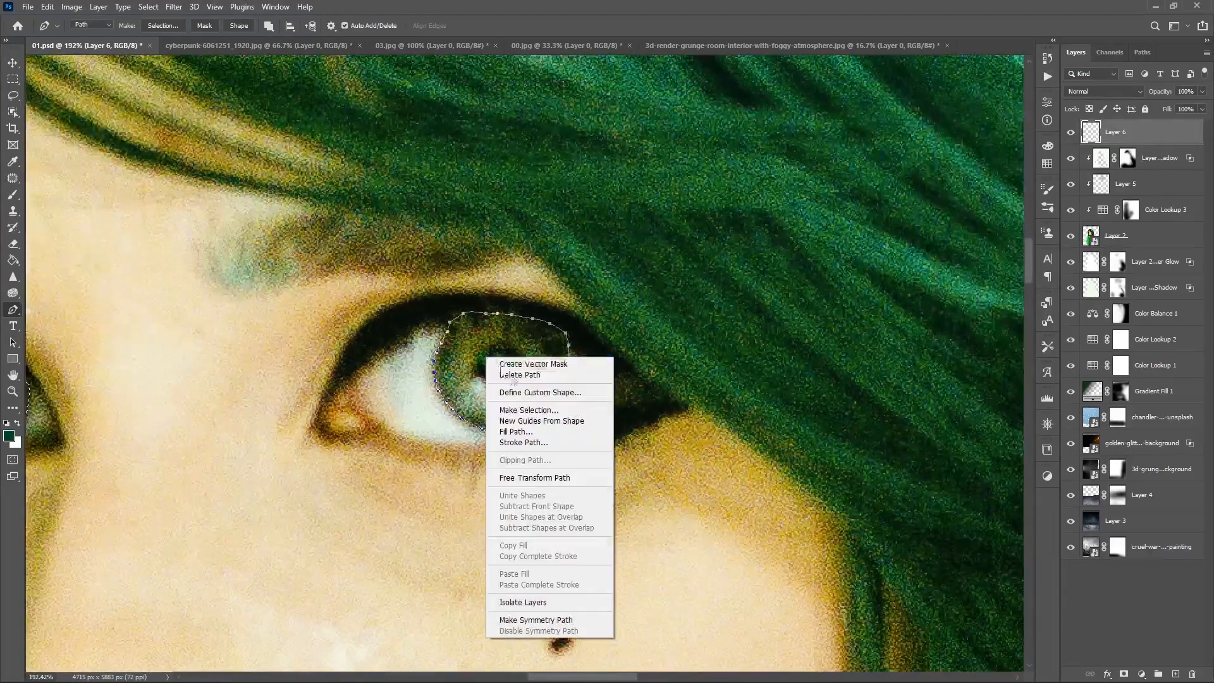
- Outline the other iris with the Pen tool and add it to the selection with a 0-pixel feather
click(516, 414)
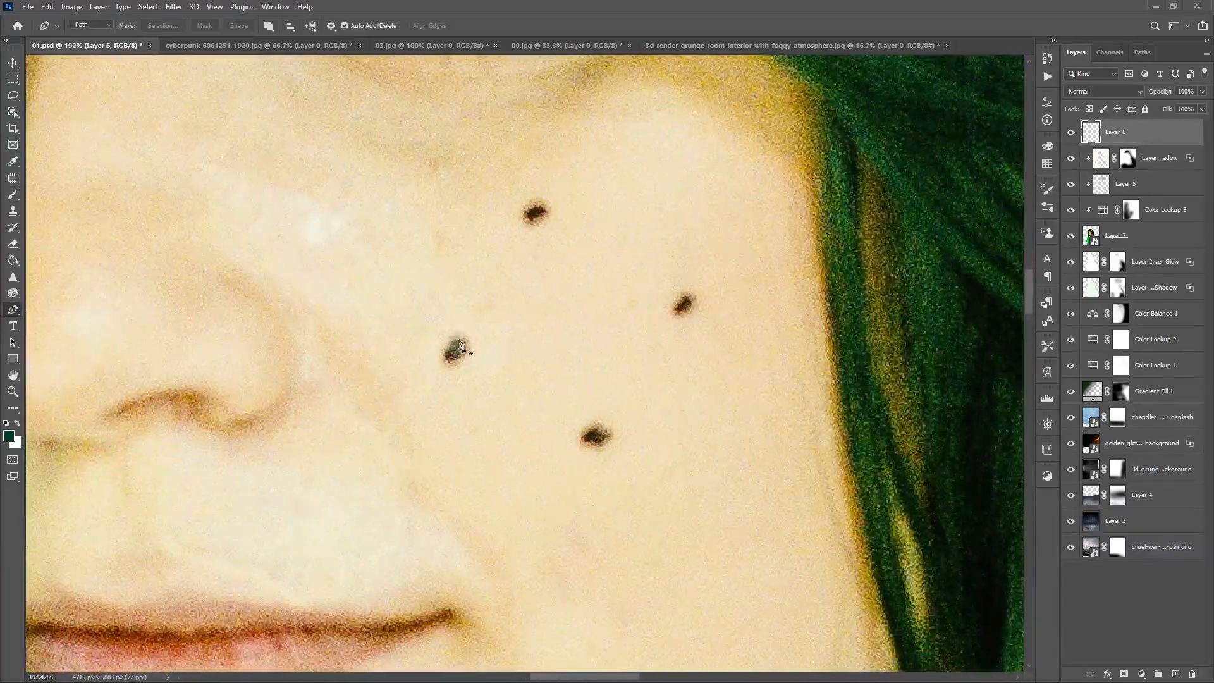
scroll(443, 390, down, 3)
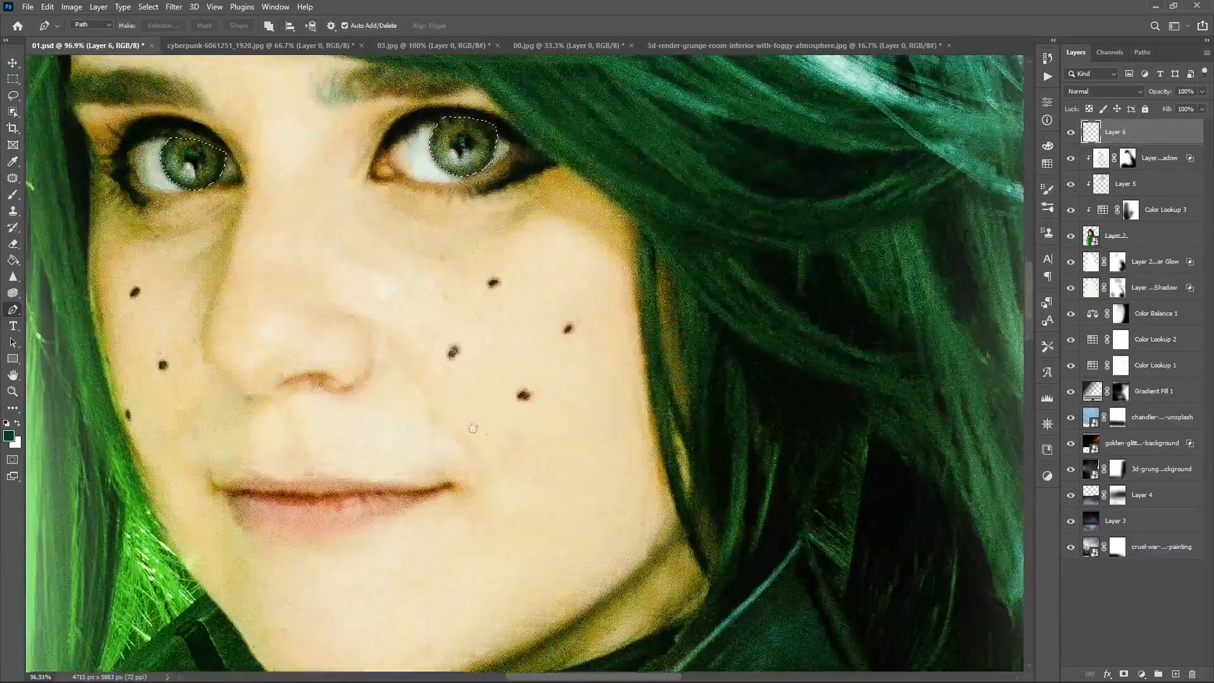
drag(443, 390, 559, 589)
- Fill both selected irises with white on Layer 6 using the Paint Bucket and clear the selection
right_click(13, 195)
click(57, 207)
click(13, 260)
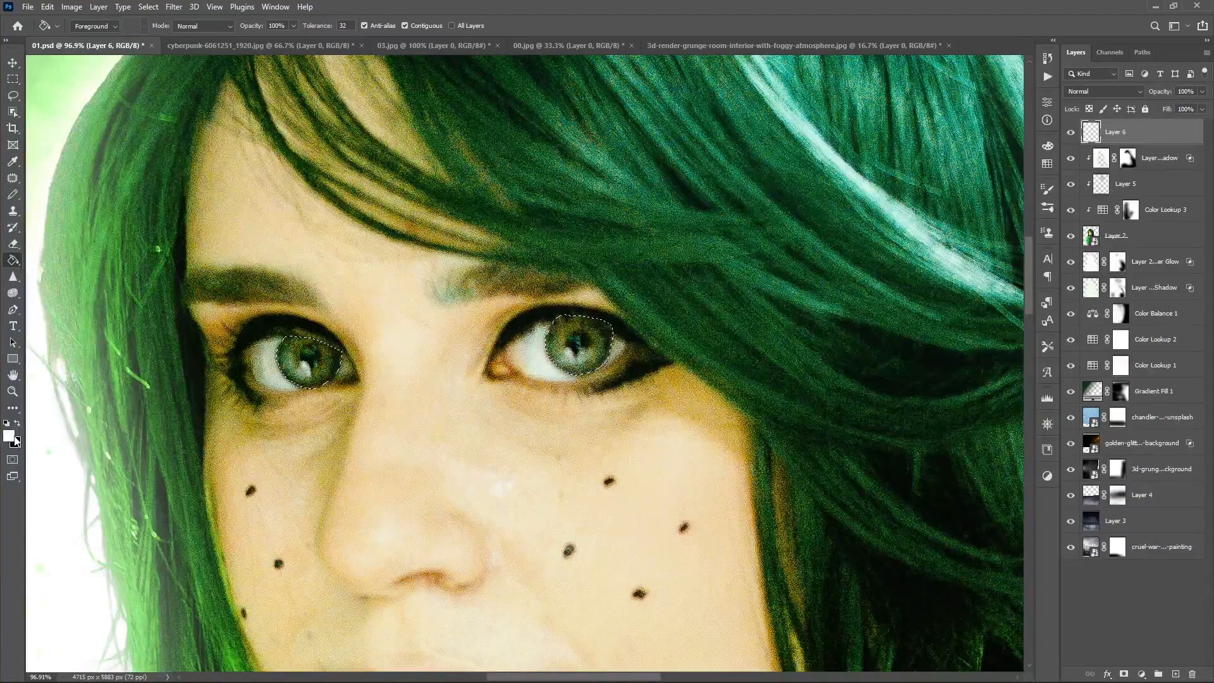
click(9, 436)
text(00ff5a)
click(1089, 372)
click(596, 344)
key(ctrl+z)
click(310, 372)
key(b)
- Convert Layer 6 to a smart object
click(174, 7)
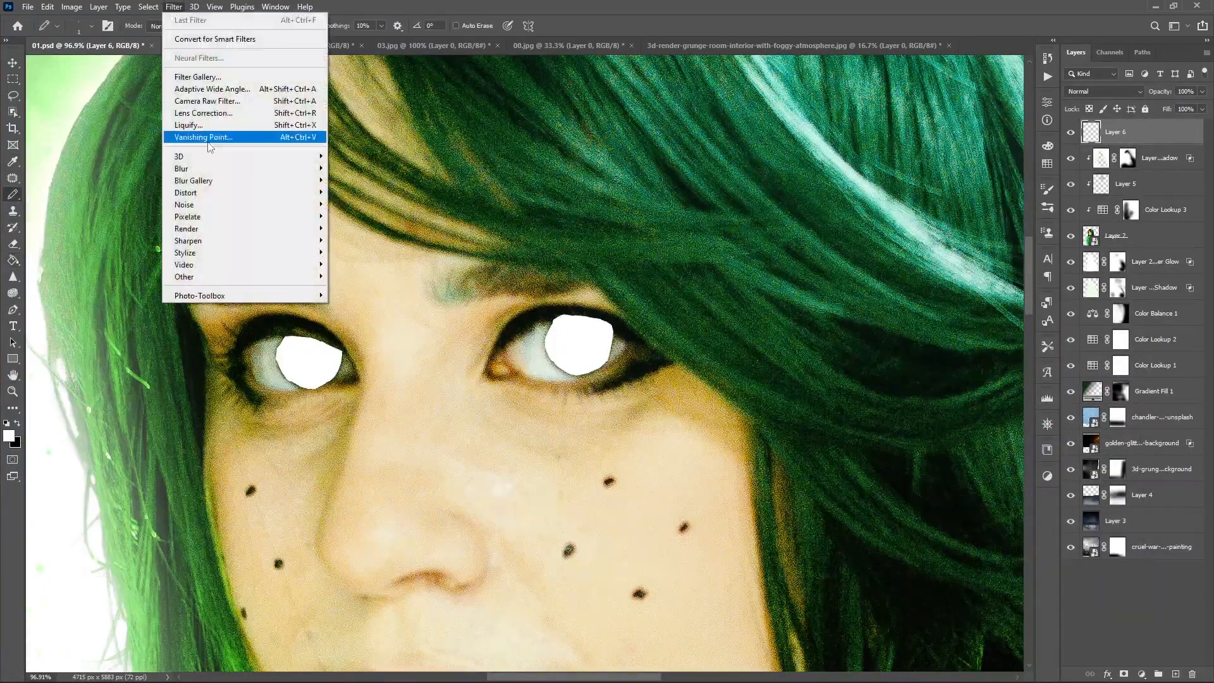
mouse_move(266, 169)
right_click(1132, 132)
click(1096, 314)
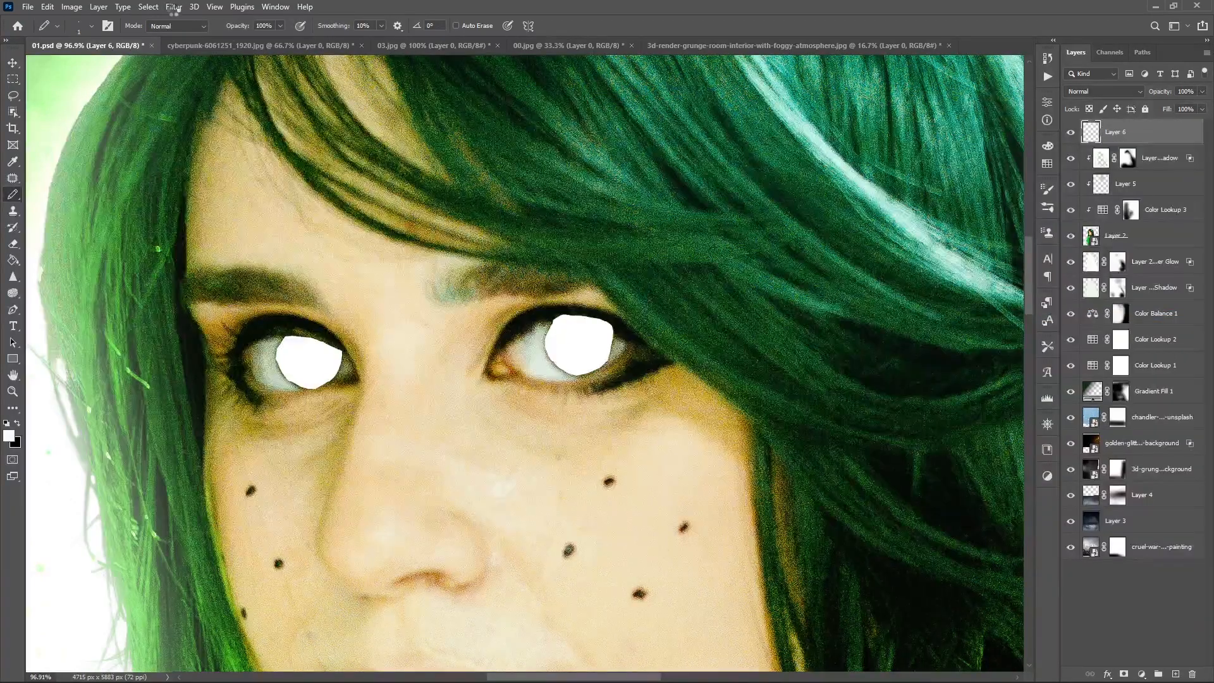
- Apply a Gaussian Blur with a 7.6-pixel radius to the white irises on Layer 6
click(174, 8)
mouse_move(253, 169)
click(360, 217)
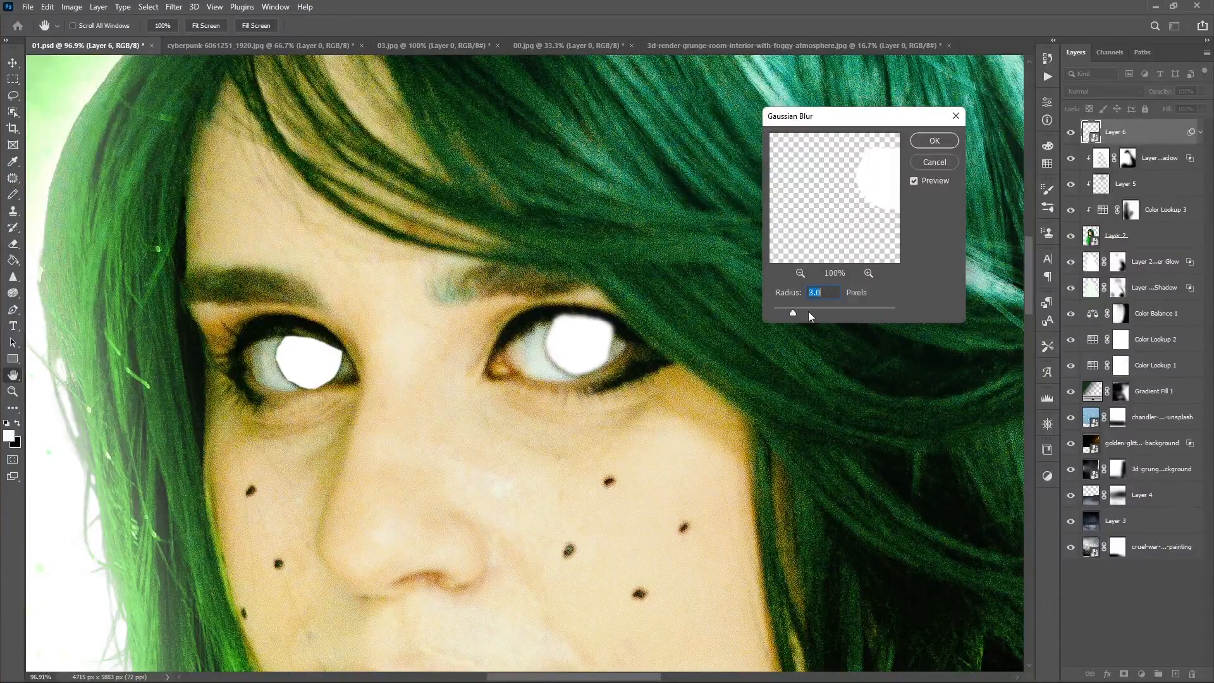
drag(829, 307, 803, 306)
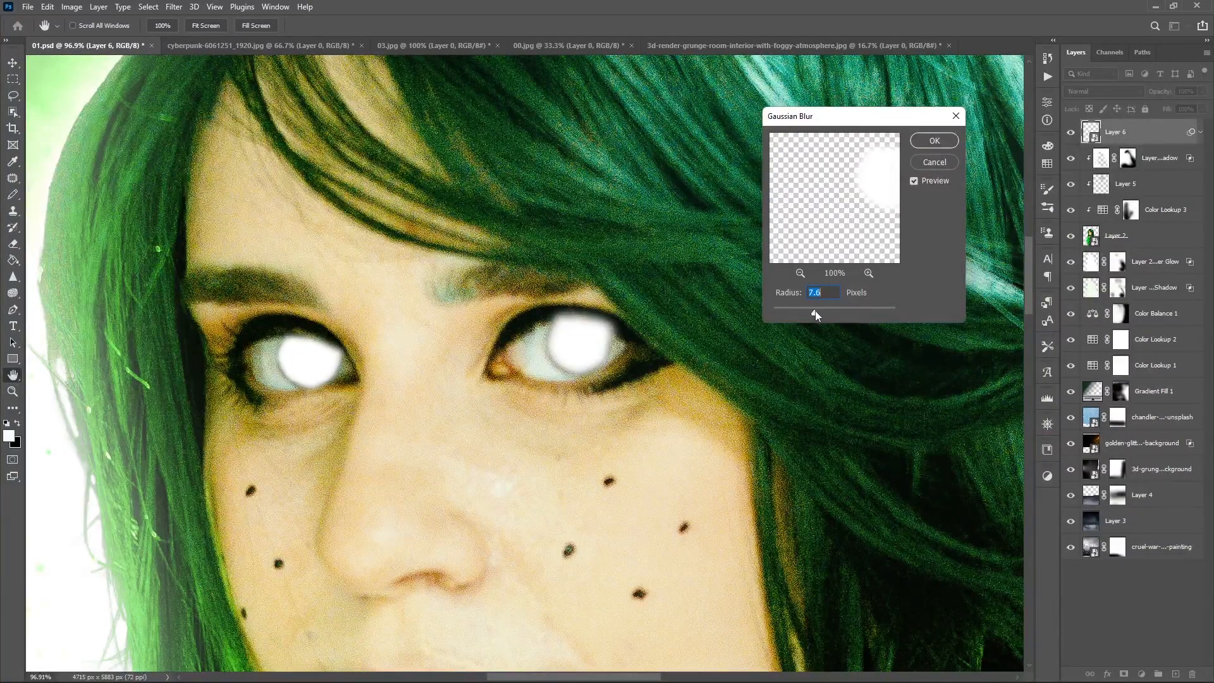
click(934, 141)
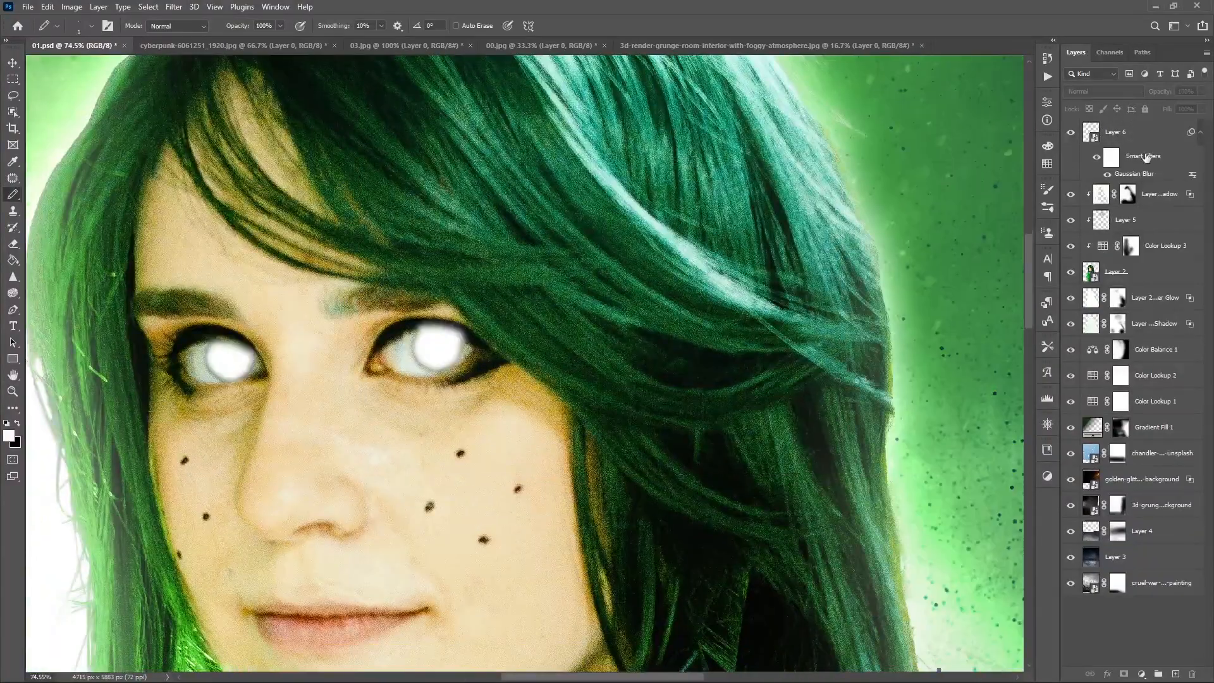
- Try blend modes such as Darken and Screen on Layer 6
right_click(1149, 160)
click(1113, 91)
click(1119, 101)
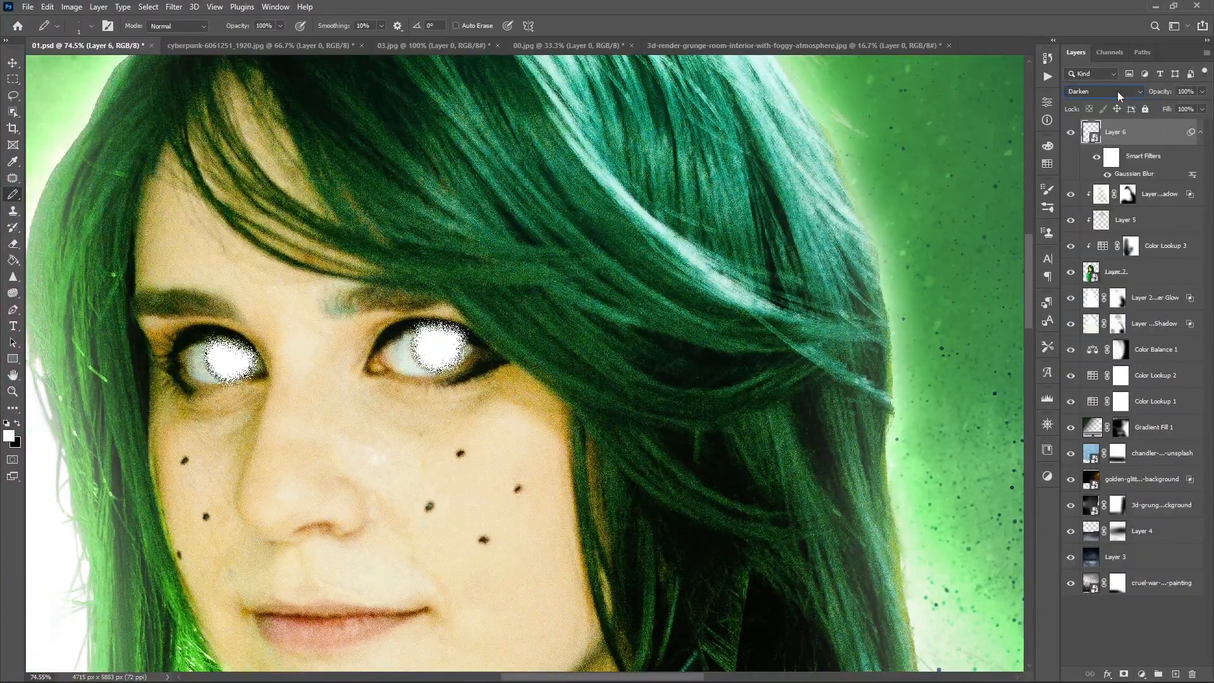
scroll(1120, 96, down, 2)
key(Down)
key(Down)
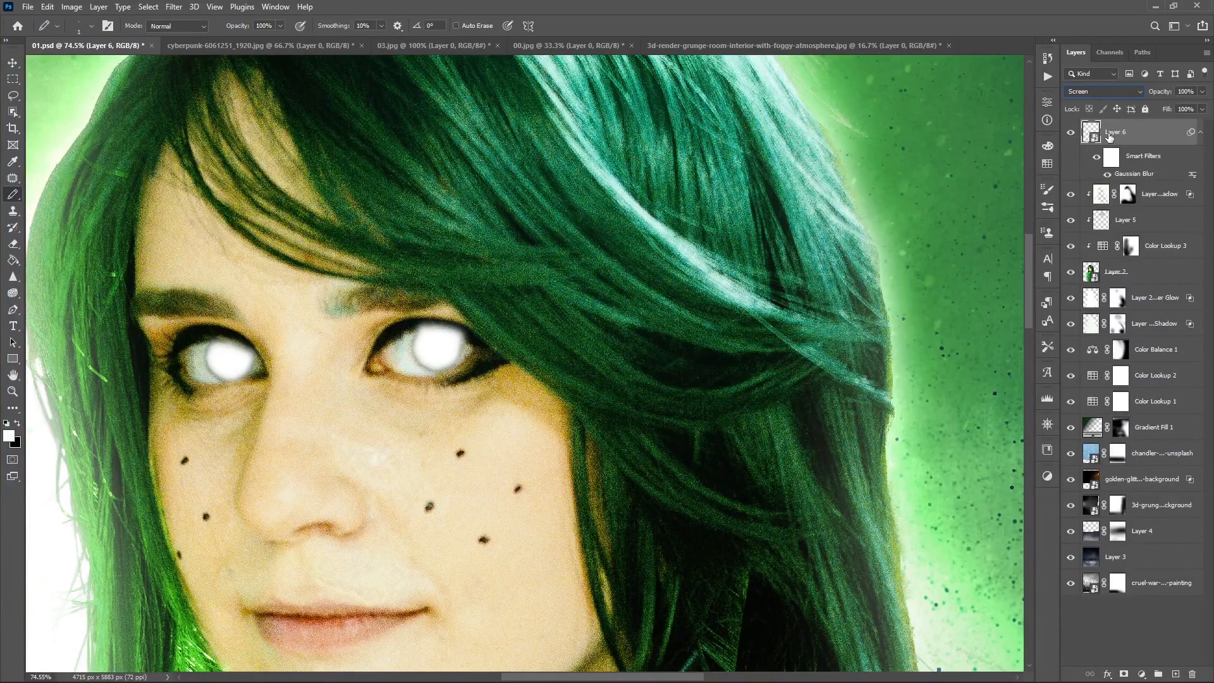
- Hide all layers below Layer 2 and return Layer 6 to the Normal blend mode after trying Linear Dodge (Add)
drag(1070, 272, 1056, 195)
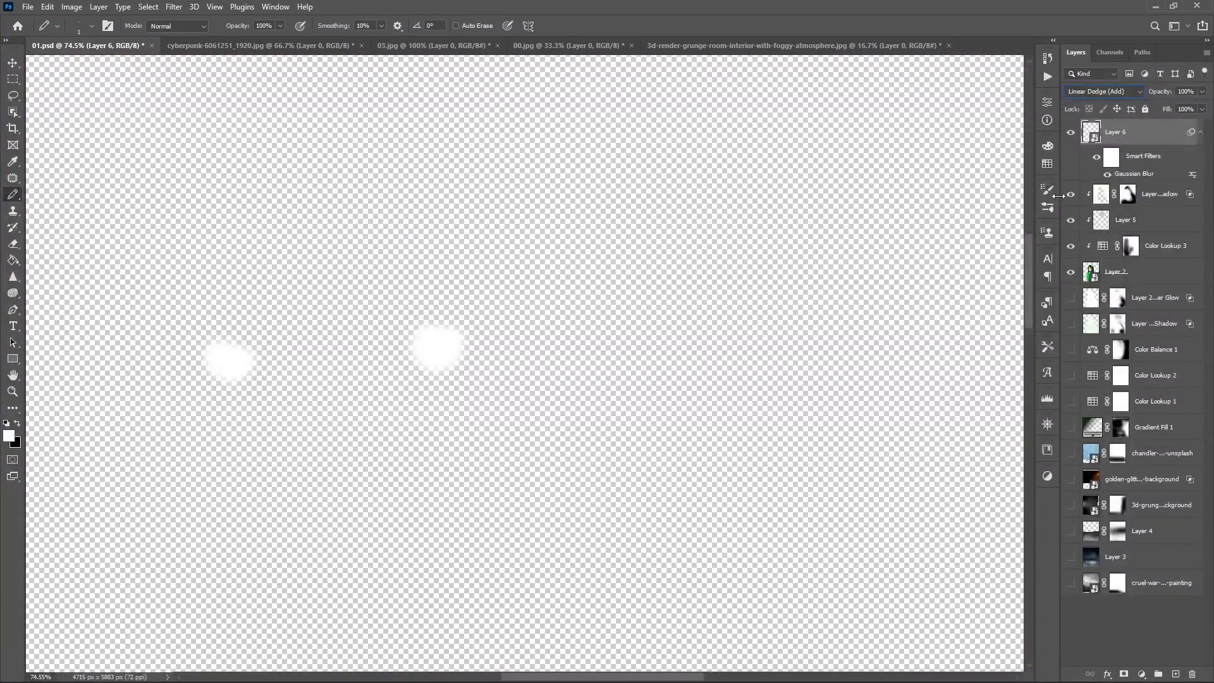
key(Down)
key(Down)
key(Down)
key(Down)
key(Down)
key(Down)
key(Down)
click(1083, 97)
click(1083, 103)
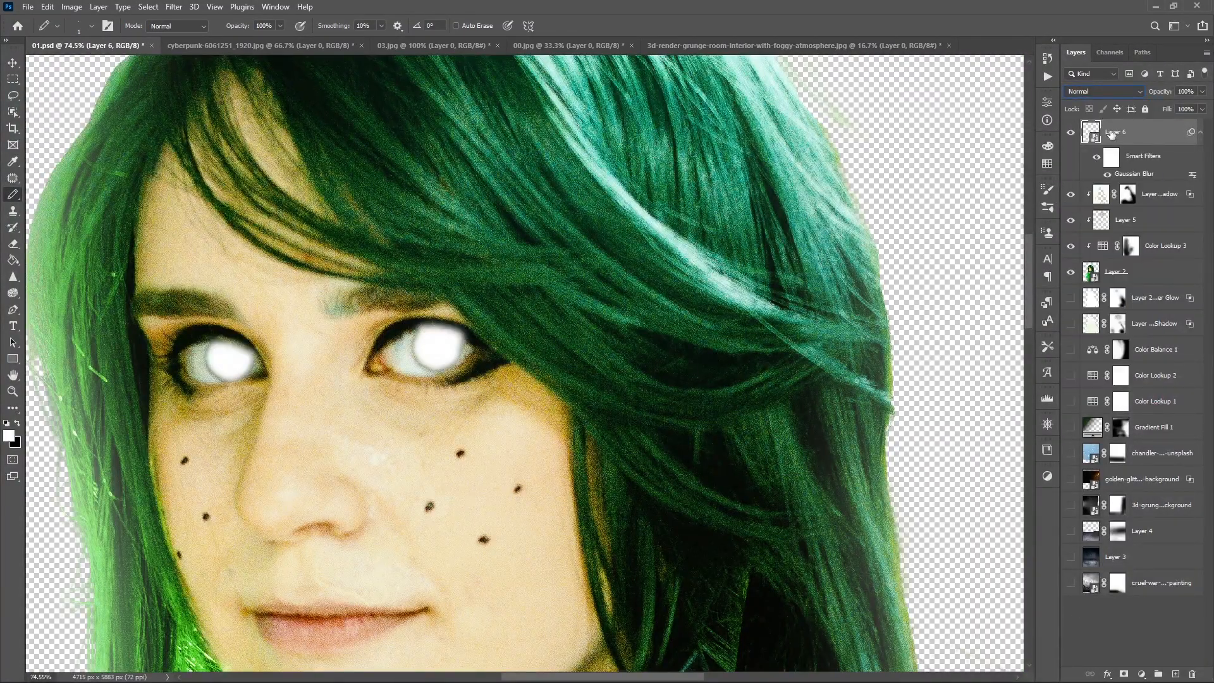
- Save the document and give Layer 6 a green Hard Mix Drop Shadow with 91% opacity and 101 px size
key(ctrl+s)
key(v)
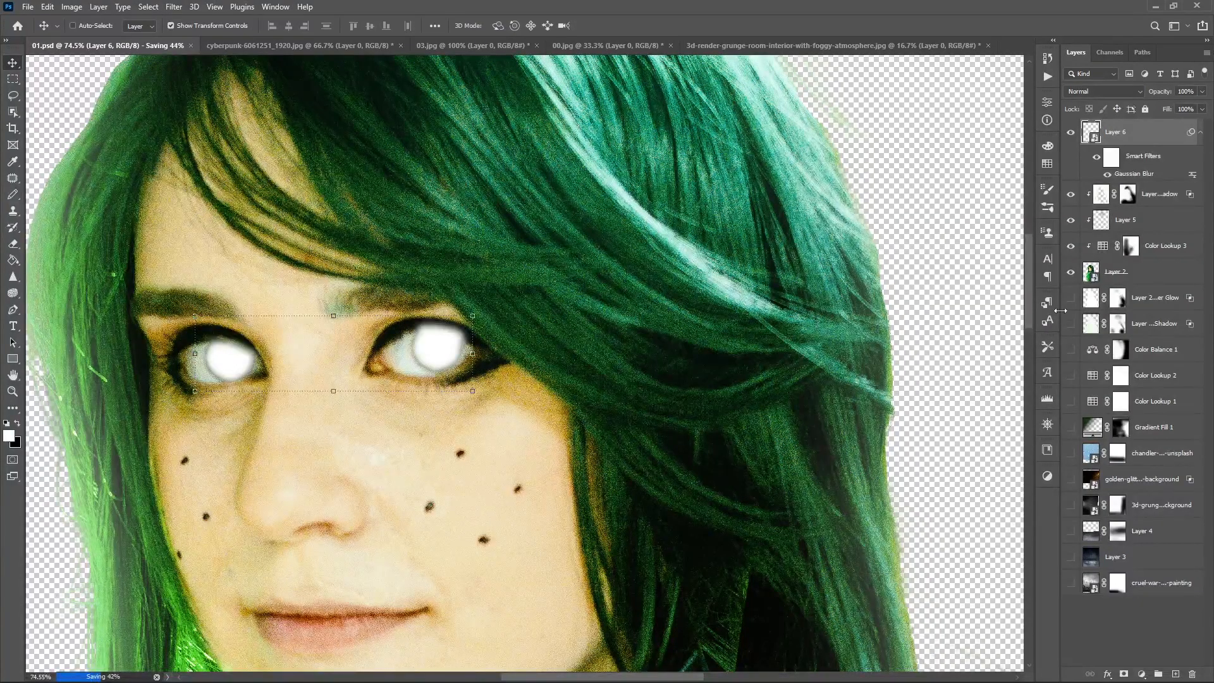
right_click(1139, 133)
click(1050, 121)
click(753, 347)
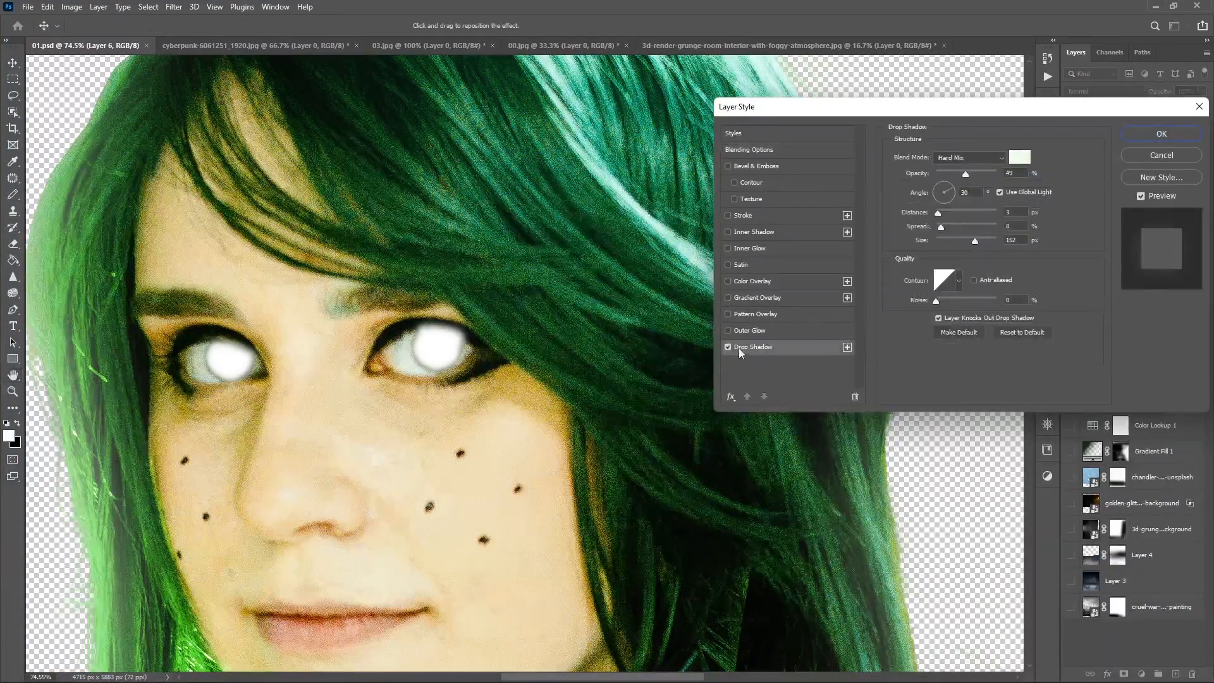
click(1023, 158)
click(969, 373)
click(1082, 371)
drag(967, 173, 991, 173)
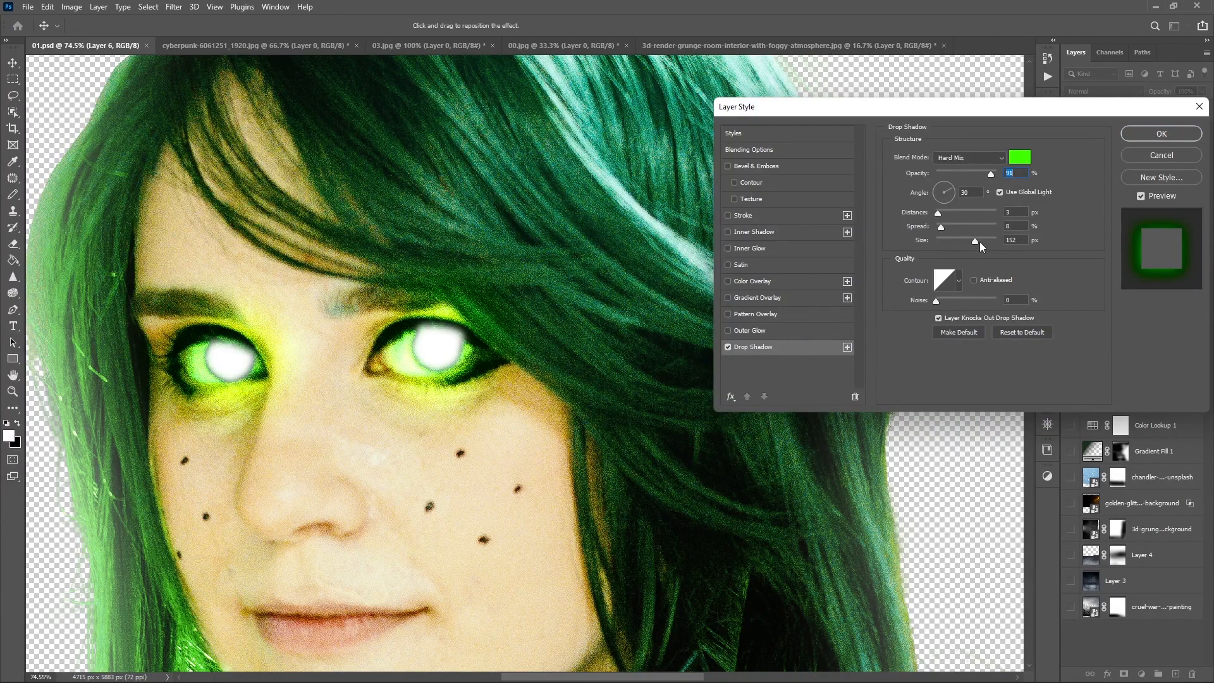
drag(977, 240, 950, 238)
key(Return)
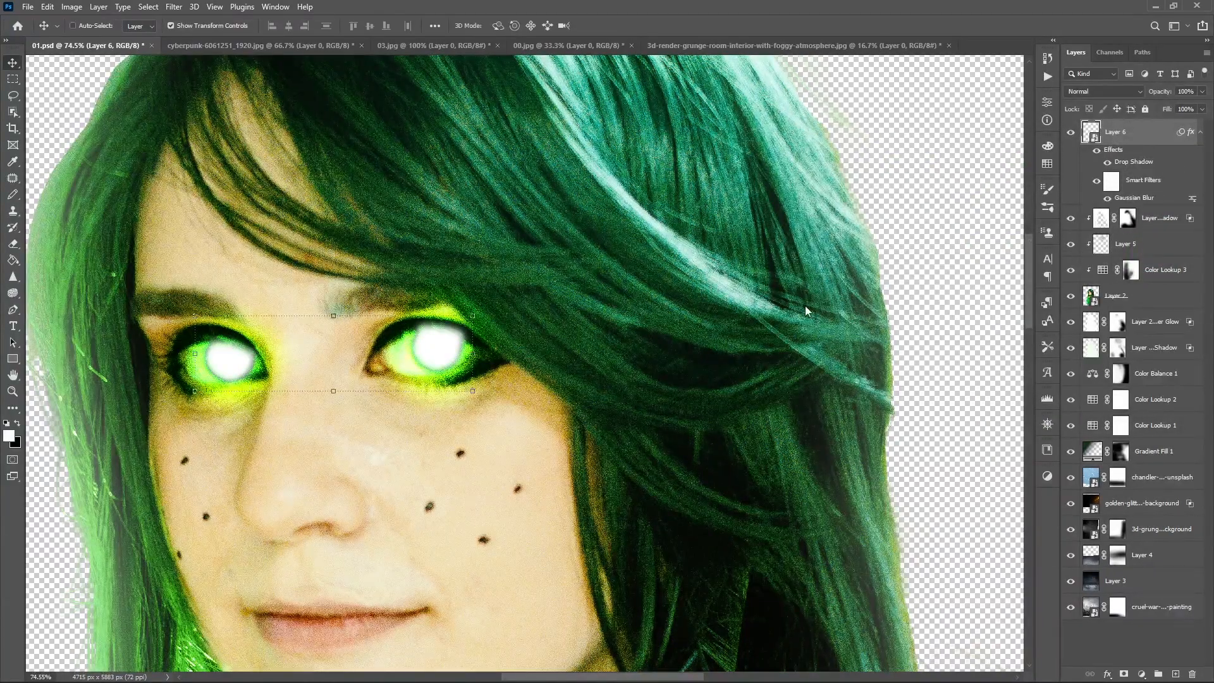
- Adjust the blend mode of Layer 6's Drop Shadow and enlarge its size to spread the green glow around the eyes
key(ctrl+0)
click(1124, 643)
scroll(493, 202, up, 4)
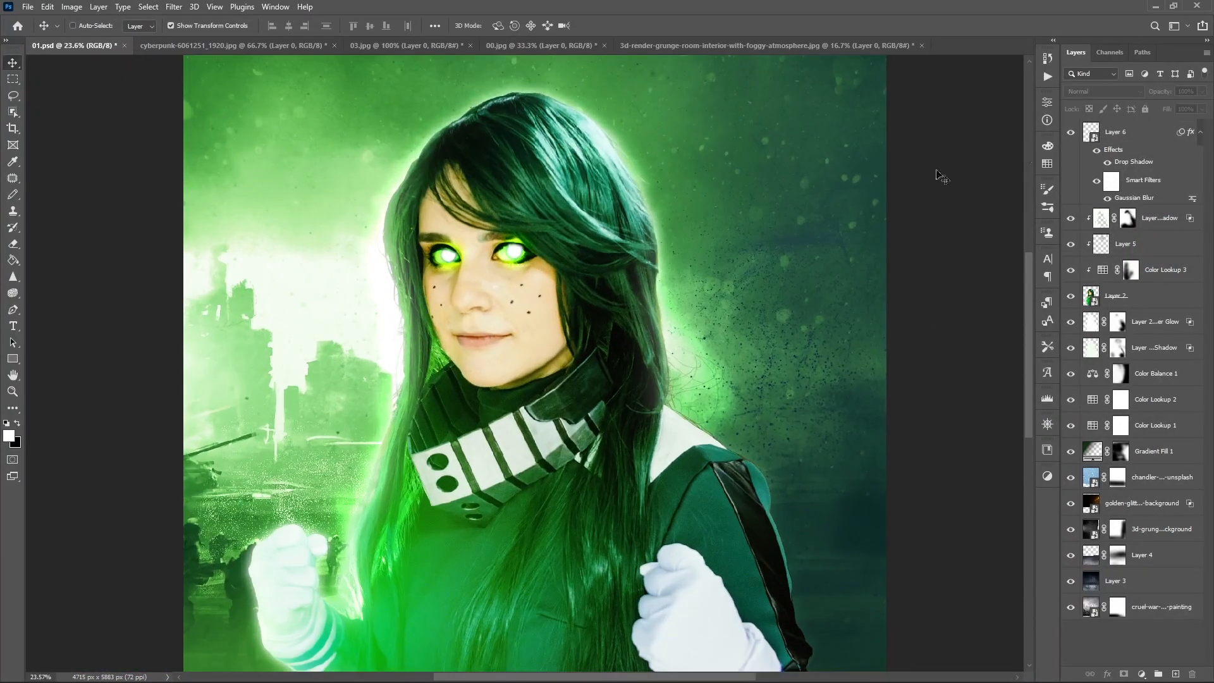
double_click(1134, 163)
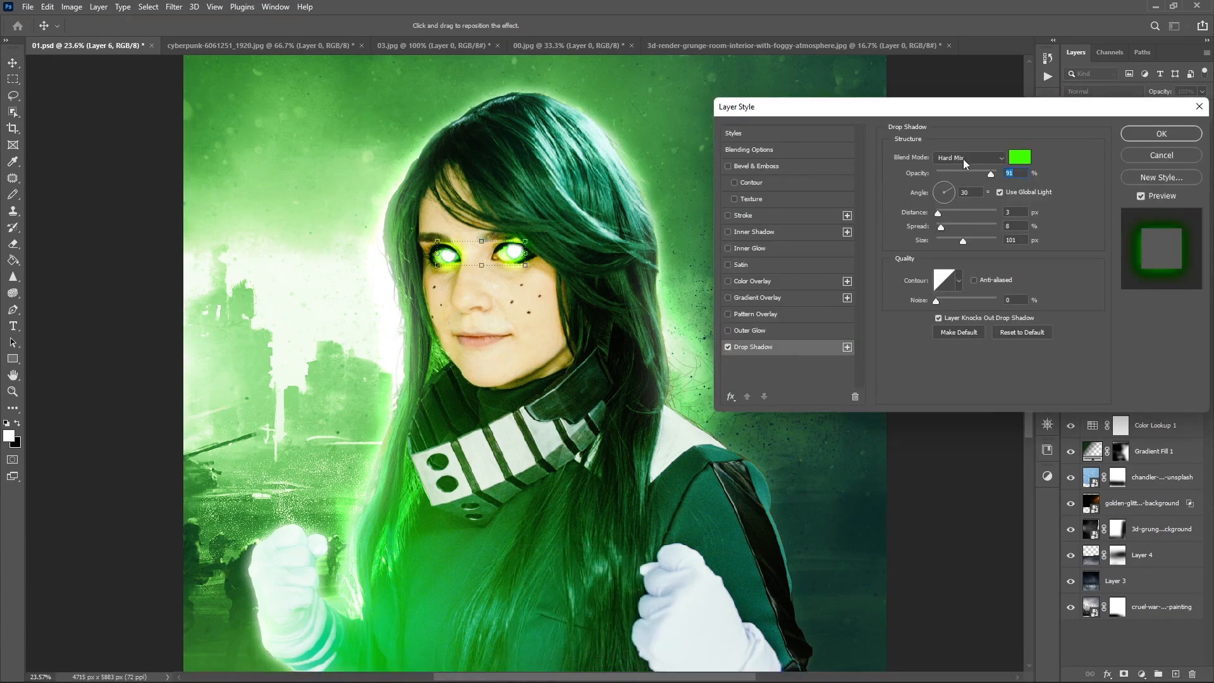
scroll(959, 167, down, 16)
drag(960, 241, 997, 243)
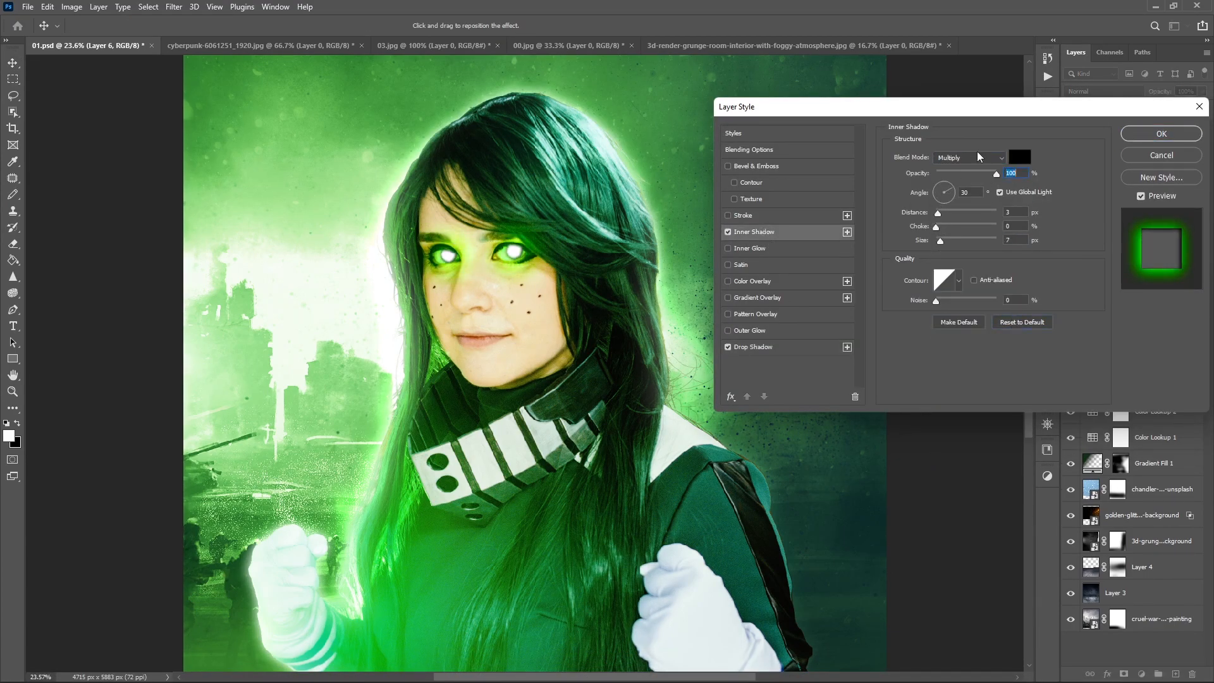
- Add an Inner Shadow to Layer 6 in Normal mode at 100% opacity with a bright yellowish-green color
click(1019, 157)
drag(986, 531, 990, 462)
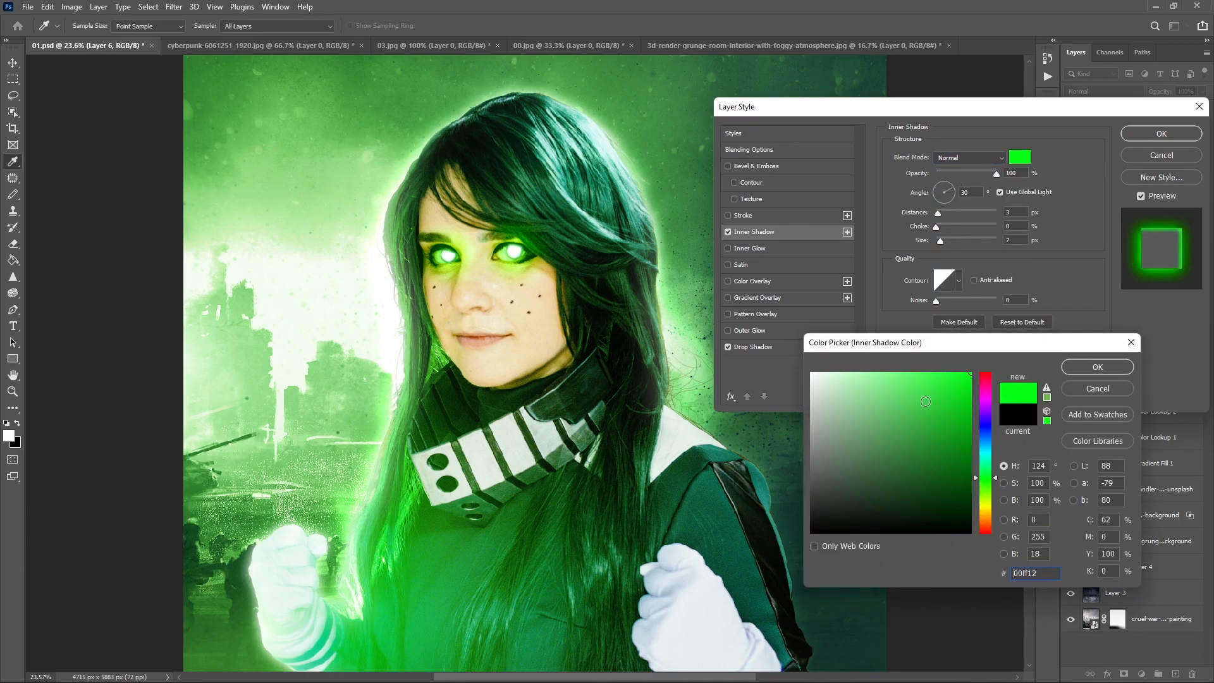
drag(950, 421, 875, 373)
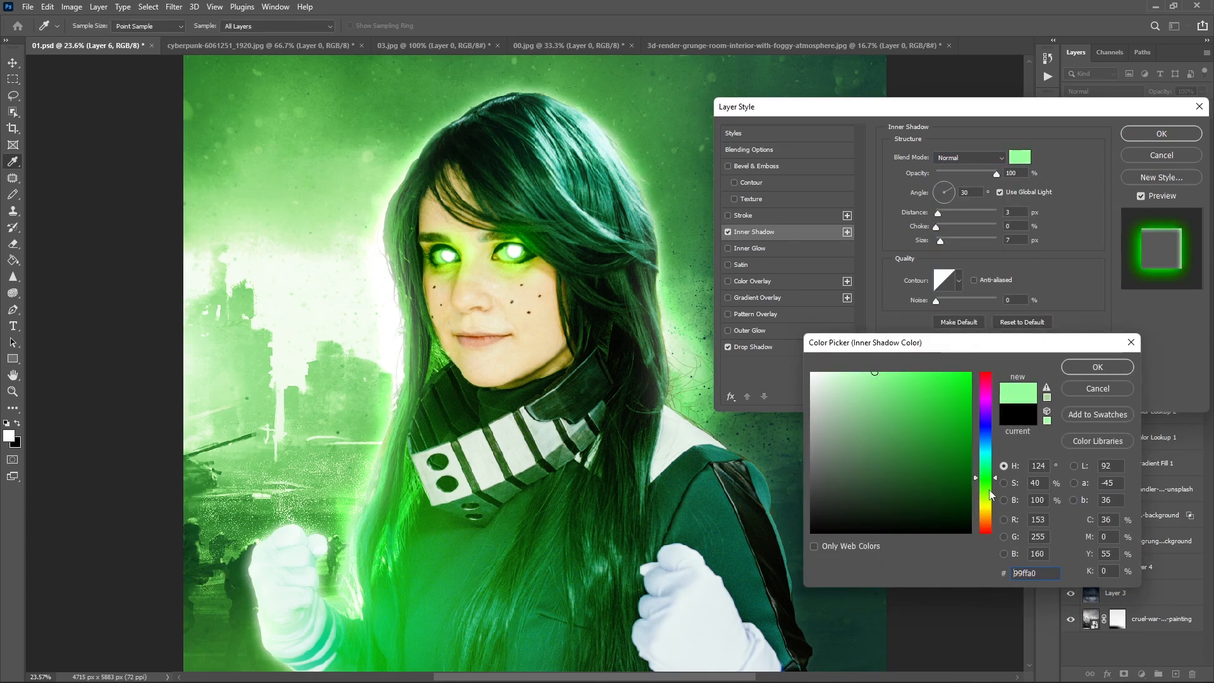
click(947, 374)
drag(987, 479, 986, 492)
click(1098, 367)
- Set the Inner Shadow to Normal mode, 0 px distance, 1% choke and 21 px size, and readjust its green color
click(960, 241)
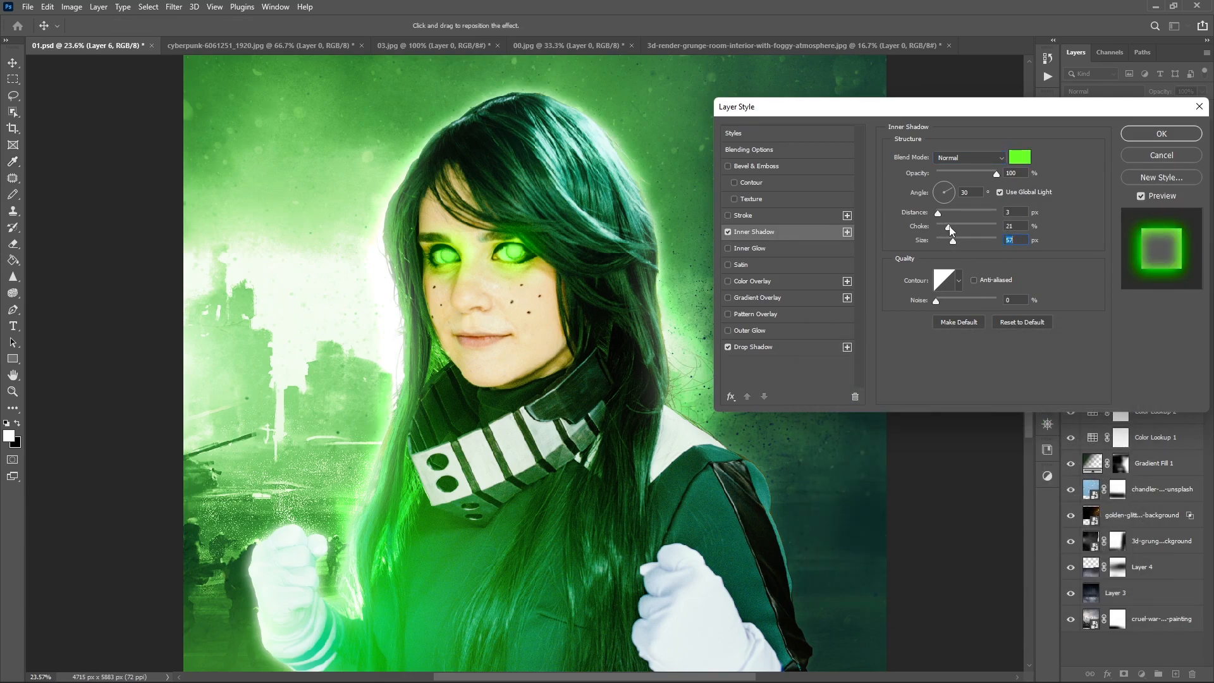
drag(941, 242, 945, 241)
click(940, 225)
click(949, 155)
click(948, 155)
scroll(949, 155, down, 7)
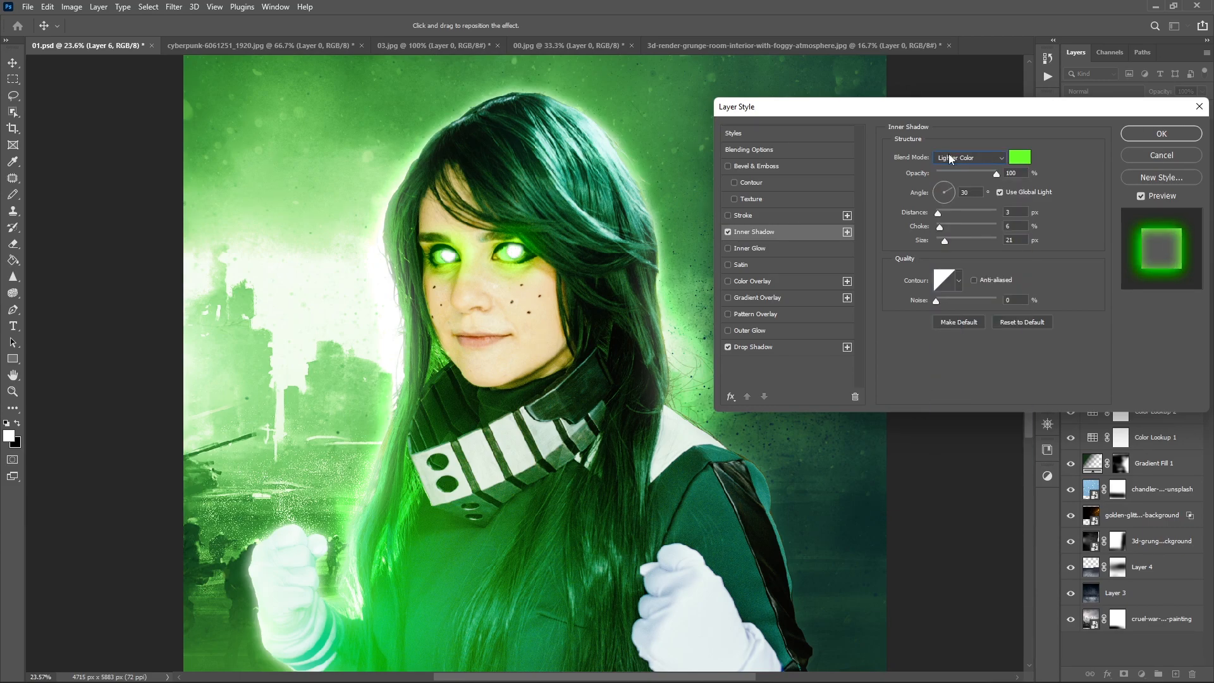
click(949, 156)
click(952, 159)
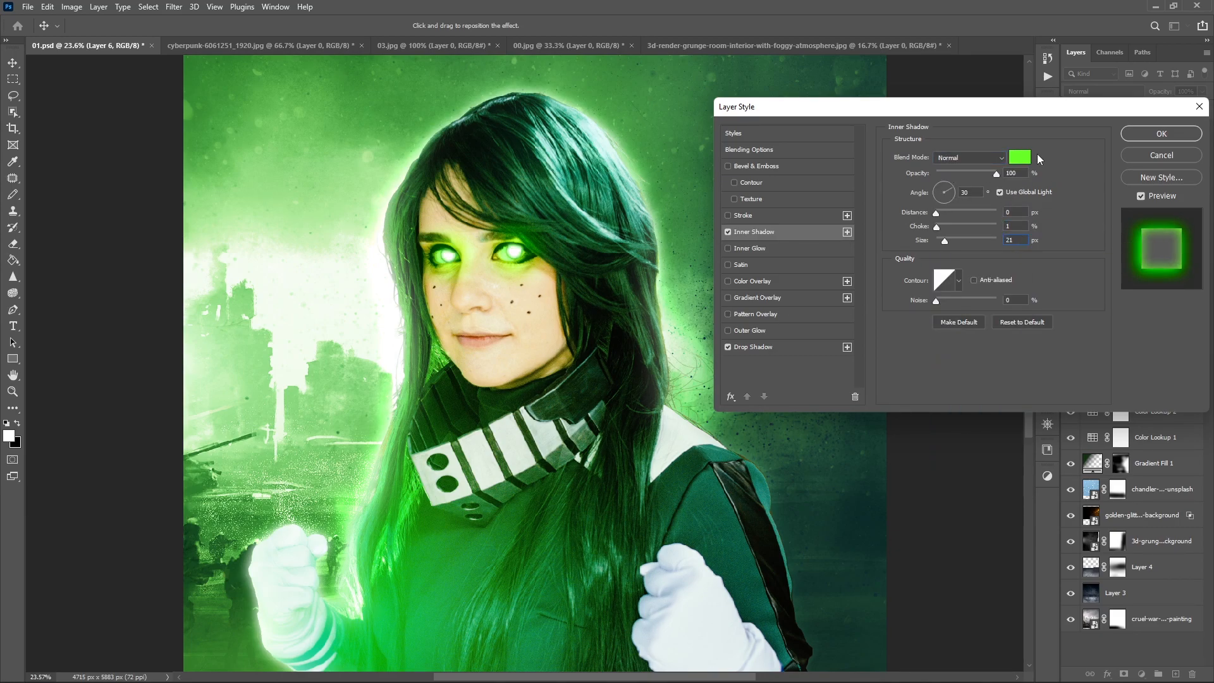
click(1019, 156)
drag(986, 387, 989, 492)
click(1090, 368)
- Add an Inner Glow to Layer 6 in Normal mode at 97% opacity with a solid bright green color
click(751, 248)
click(995, 169)
click(978, 156)
click(977, 166)
click(905, 201)
click(920, 200)
click(971, 374)
click(986, 485)
click(1098, 368)
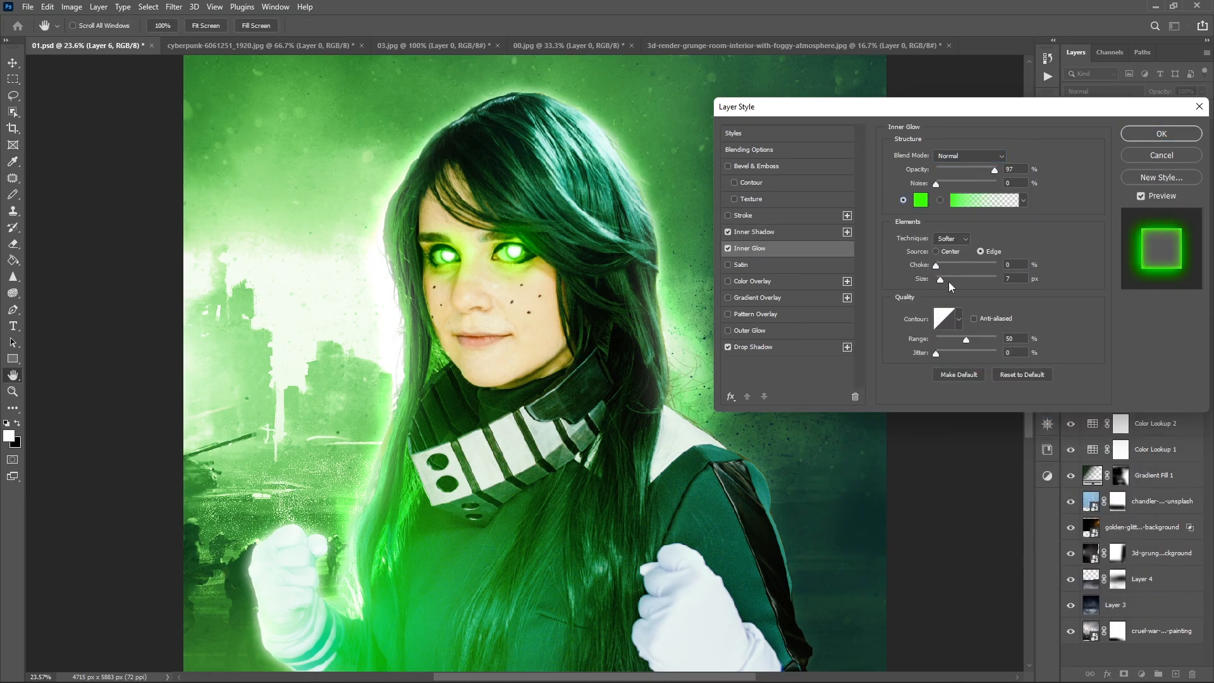
- Set the Inner Glow's size to 32 px and try blend modes such as Screen and Luminosity
scroll(956, 154, down, 16)
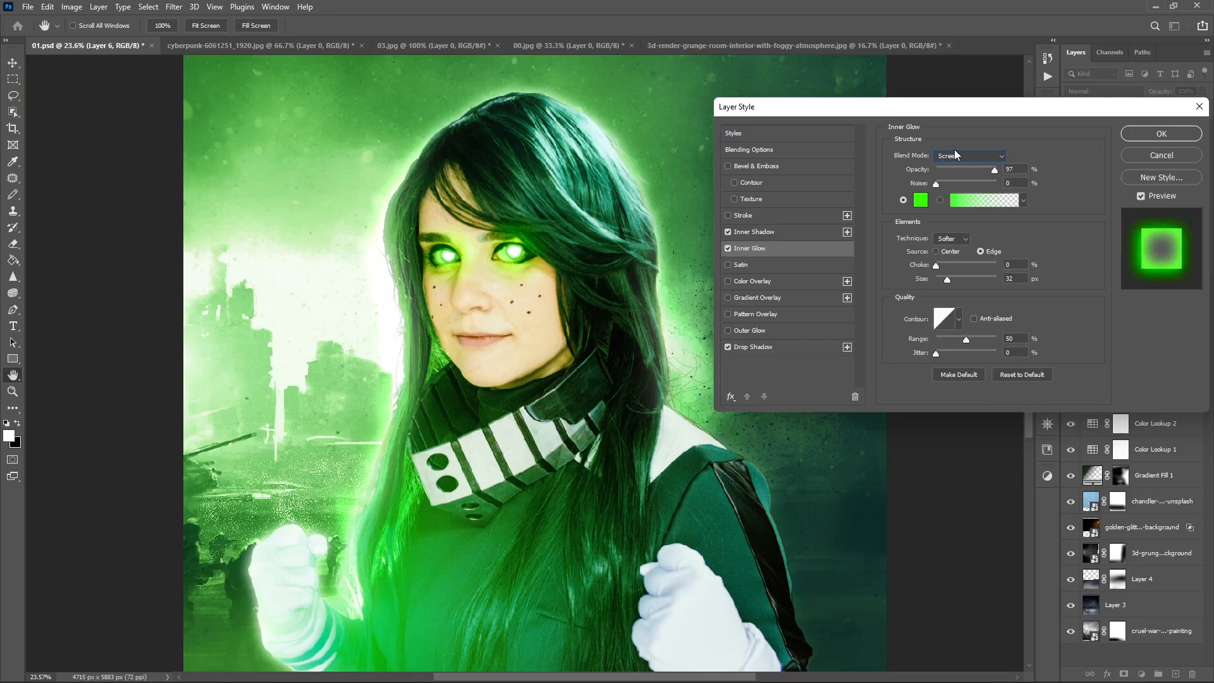
scroll(957, 155, down, 8)
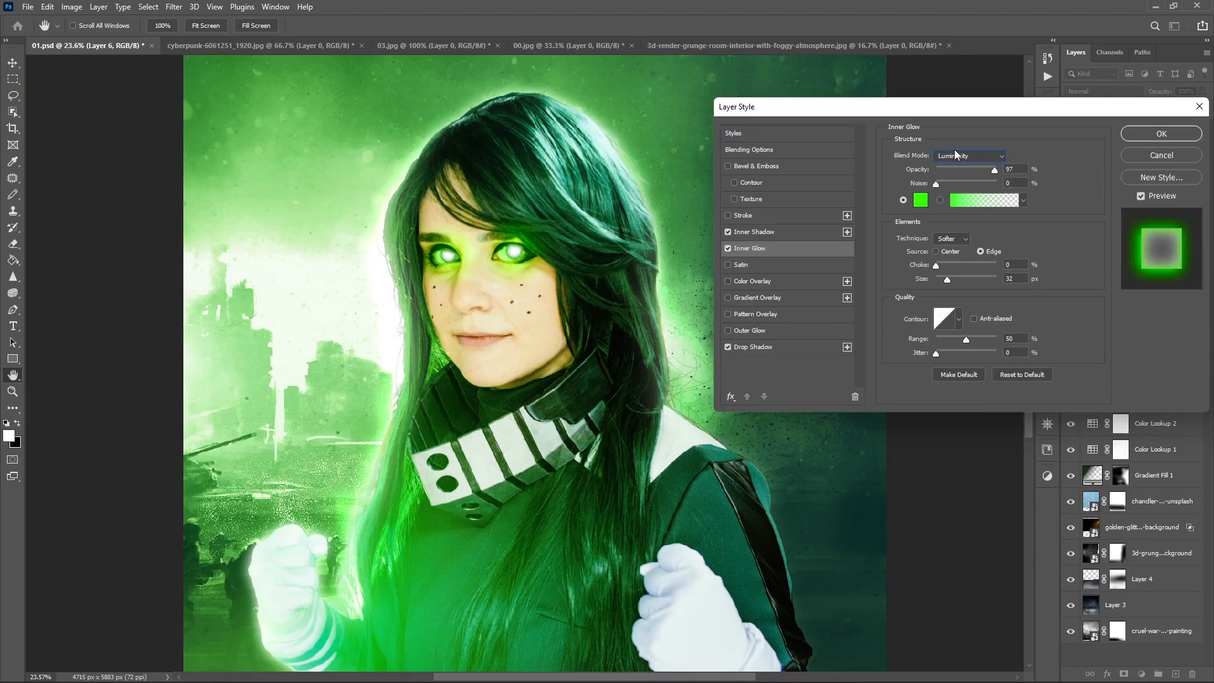
click(727, 248)
scroll(950, 154, up, 6)
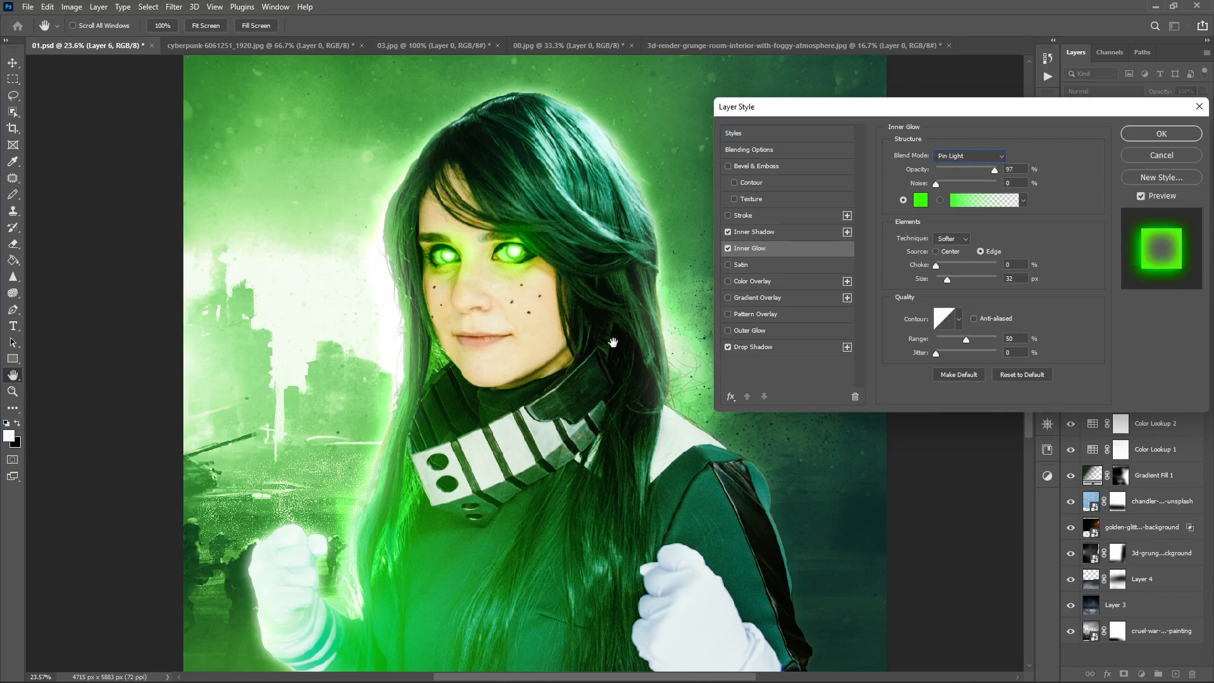
- Try a pure green Color Overlay at 91% opacity on Layer 6
click(742, 282)
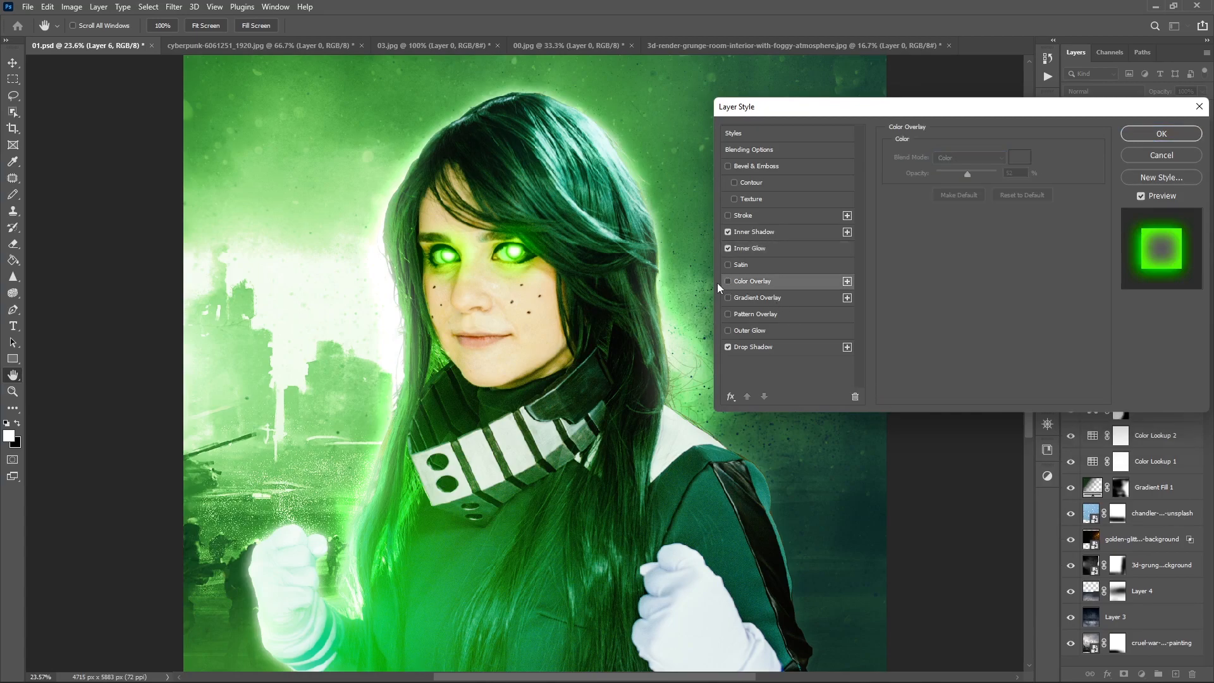
click(969, 158)
click(955, 170)
click(1023, 158)
drag(952, 389, 973, 373)
drag(988, 432, 988, 481)
click(1070, 362)
- Try Color Overlay blend modes such as Soft Light and Normal, and switch off the color, gradient and pattern overlays
scroll(941, 157, down, 3)
scroll(941, 155, down, 10)
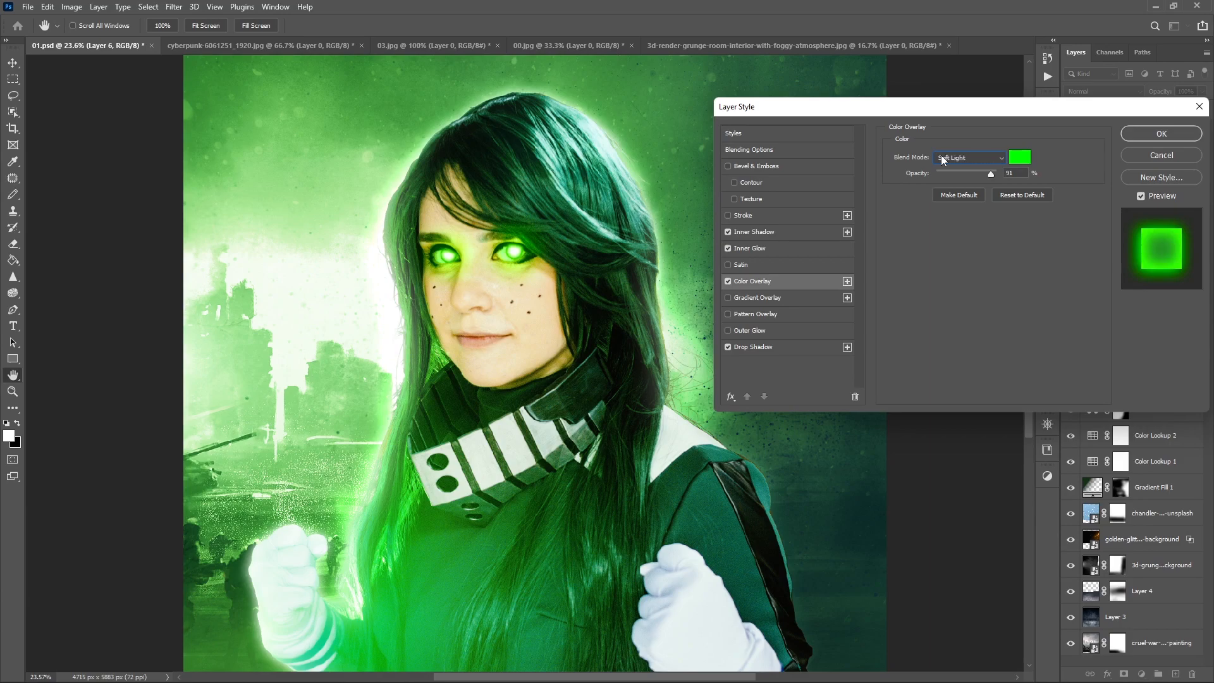
scroll(941, 155, down, 5)
click(941, 155)
click(945, 170)
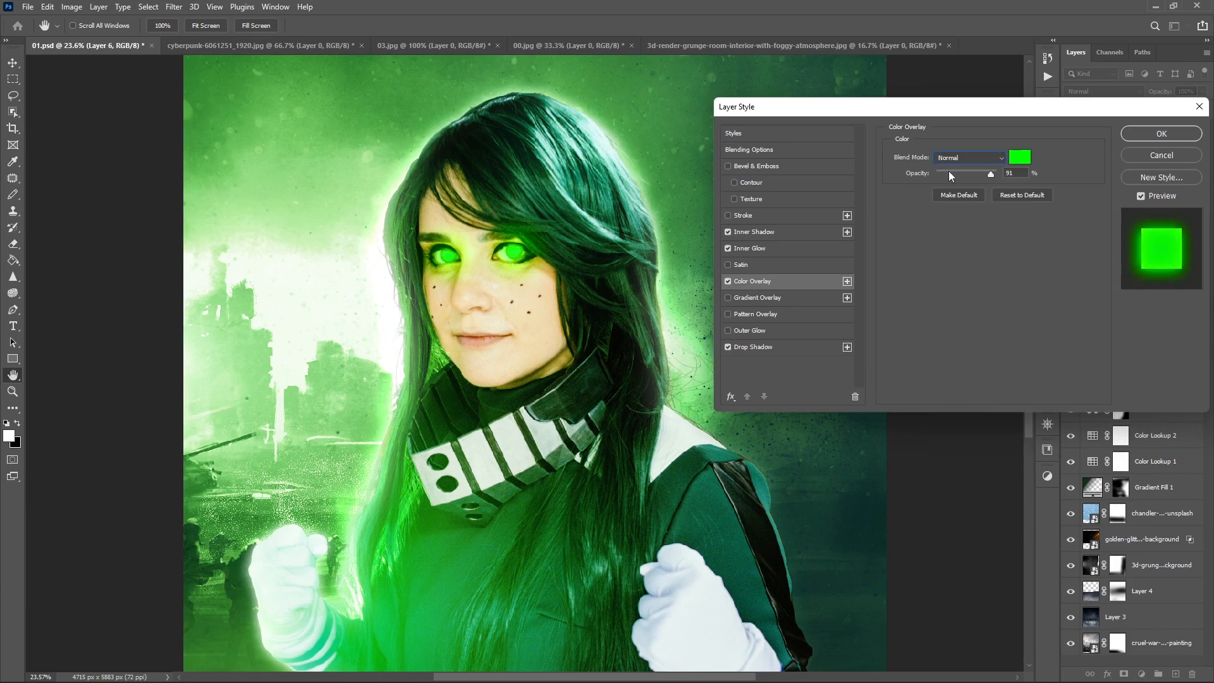
click(729, 282)
click(729, 298)
click(729, 298)
click(730, 314)
click(729, 314)
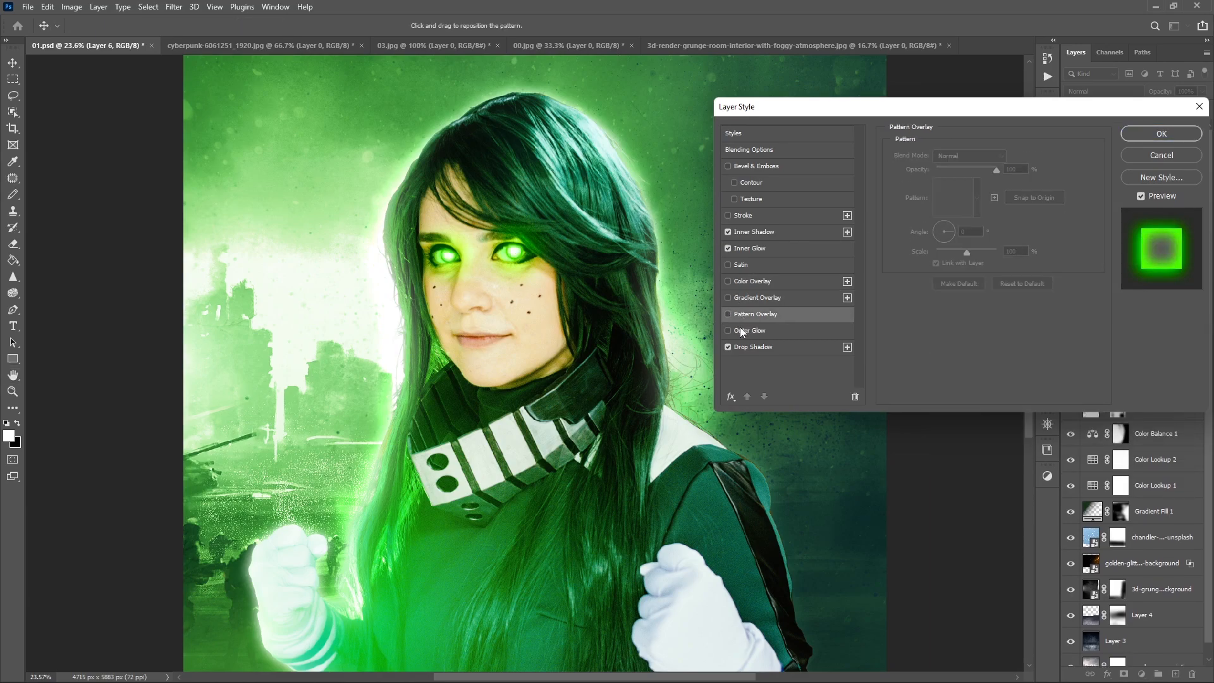
- Add a white Outer Glow at 75% opacity to Layer 6 and try blend modes such as Hard Light and Color
click(729, 330)
click(961, 155)
click(955, 345)
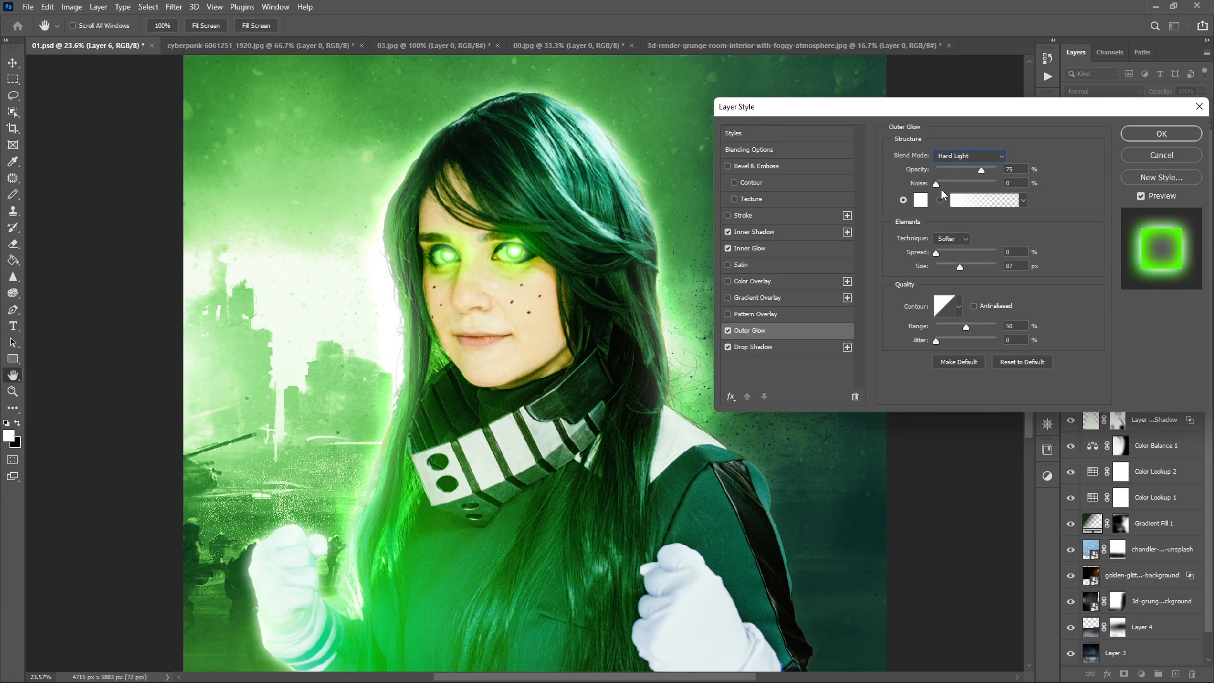
key(Down)
key(Down)
key(Down)
key(Down)
key(Down)
key(Down)
key(Down)
key(Down)
key(Down)
key(Down)
key(Down)
key(Down)
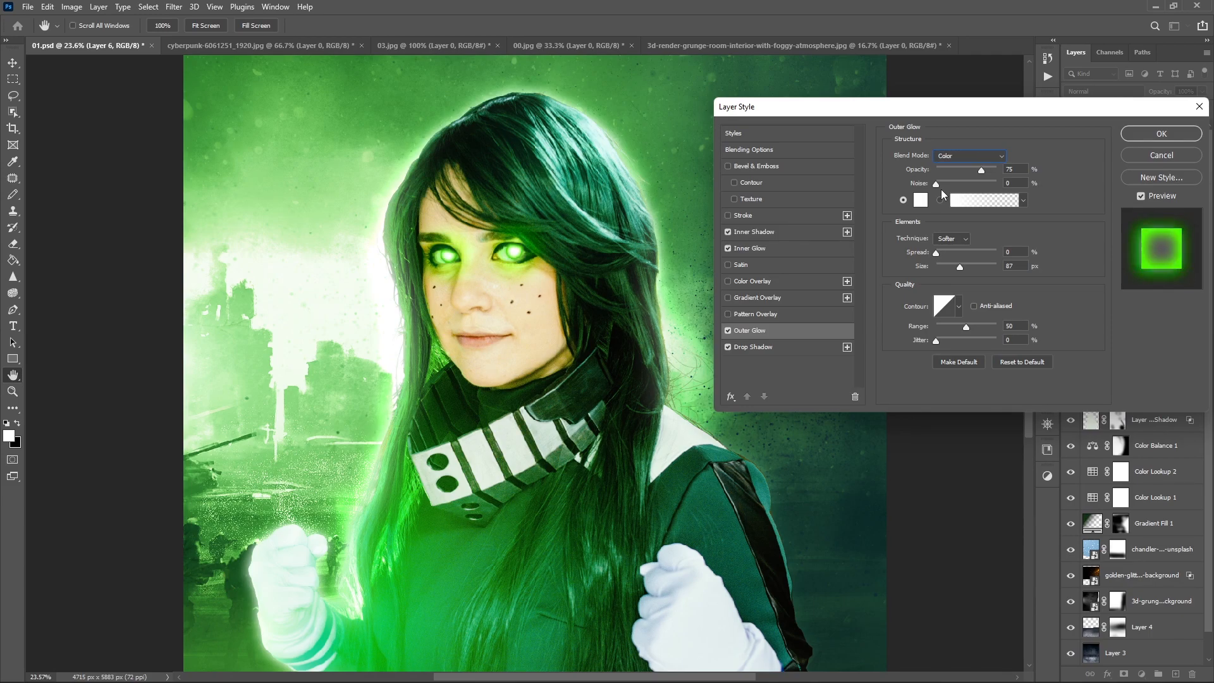
key(Up)
key(Down)
- Set the Outer Glow's blend mode to Normal after trying further modes
click(977, 157)
click(970, 167)
key(Down)
key(Down)
key(Down)
key(Down)
key(Down)
key(Down)
key(Down)
key(Down)
key(Down)
key(Down)
click(948, 156)
click(950, 168)
- Try a green Outer Glow color, starting from 00ff00 and shifting its hue
click(921, 199)
text(00ff00)
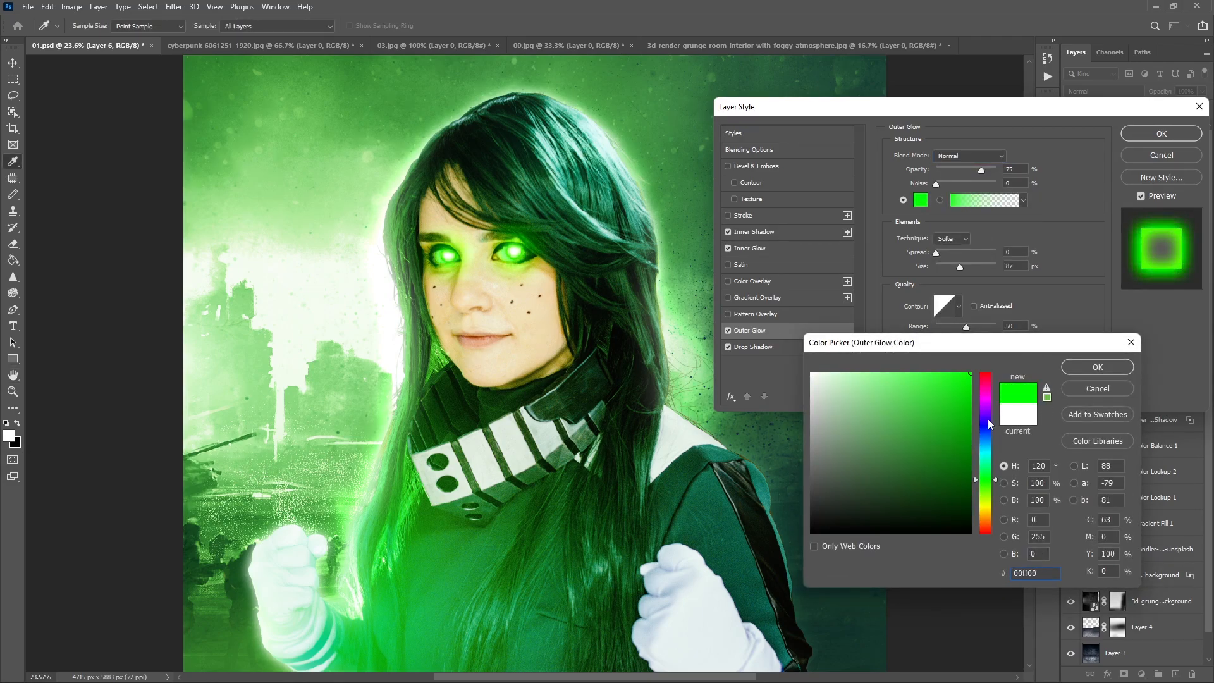
drag(986, 481, 986, 503)
drag(917, 443, 688, 286)
key(Return)
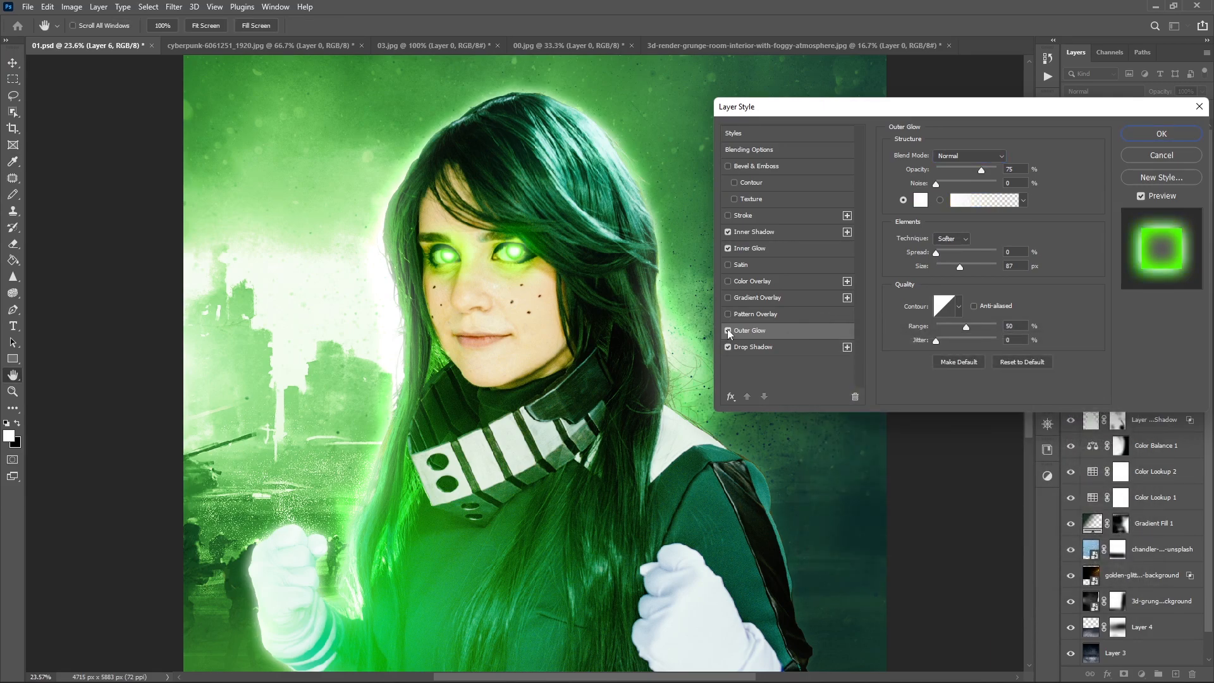
- Apply the layer style and split Layer 6's effects into separate layers
key(Return)
right_click(1182, 135)
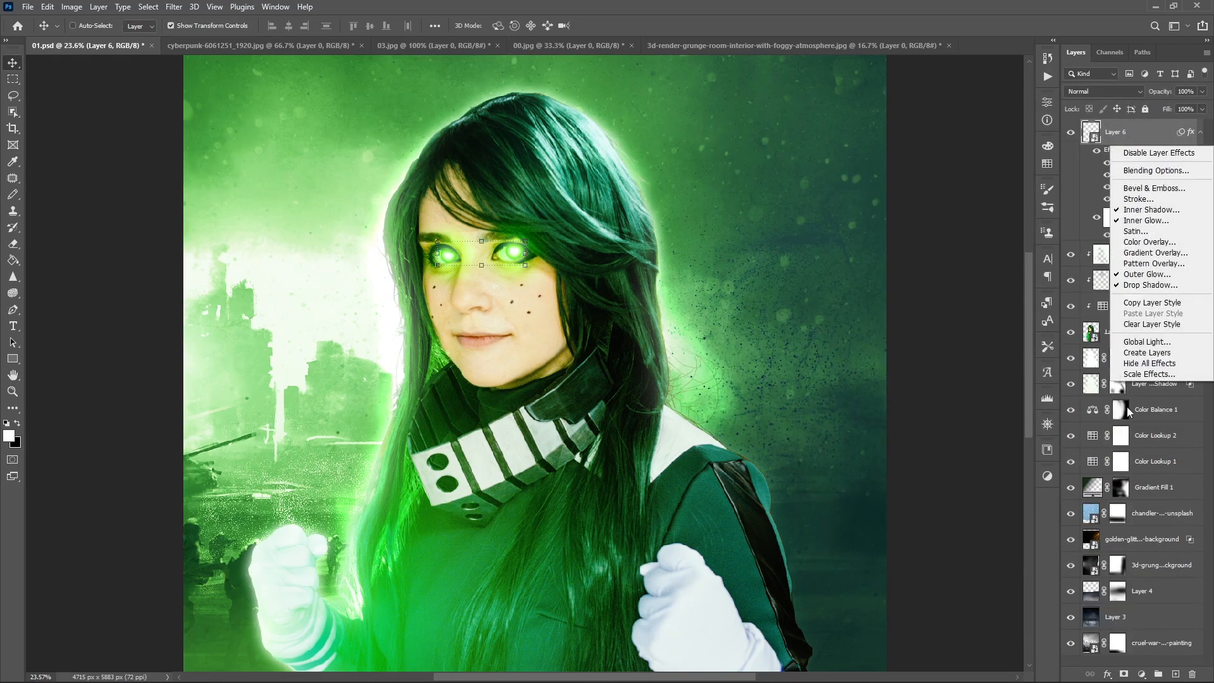
click(1132, 354)
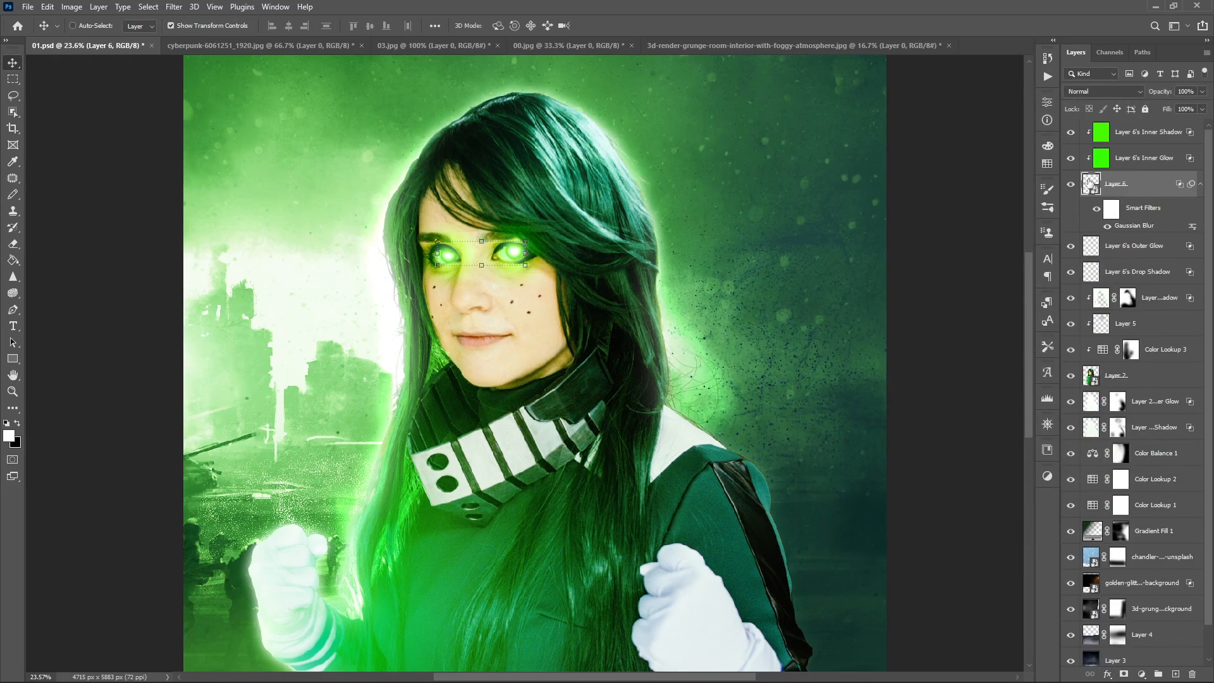
- Return Layer 6 to the Normal blend mode and save the document
click(1101, 90)
click(1099, 103)
key(ctrl+s)
- Hide the subject, glow and eye layers and select the cruel-war-scenes digital painting layer
drag(1071, 428, 1071, 132)
scroll(1140, 514, down, 3)
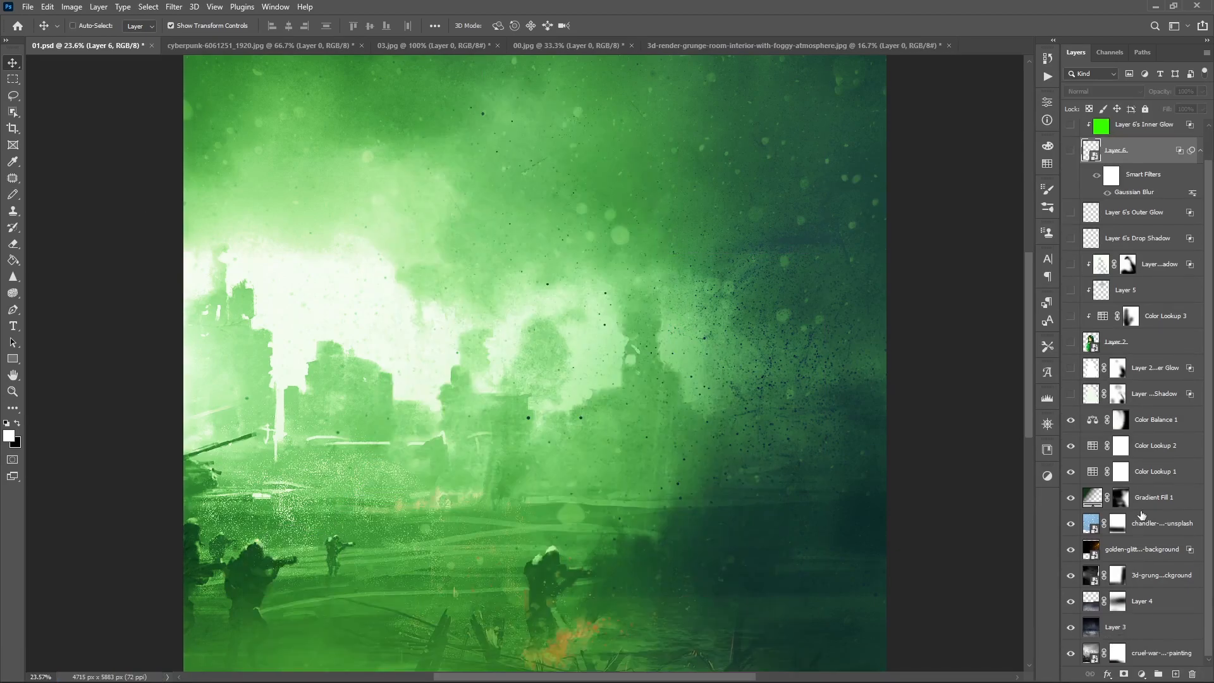
click(1141, 518)
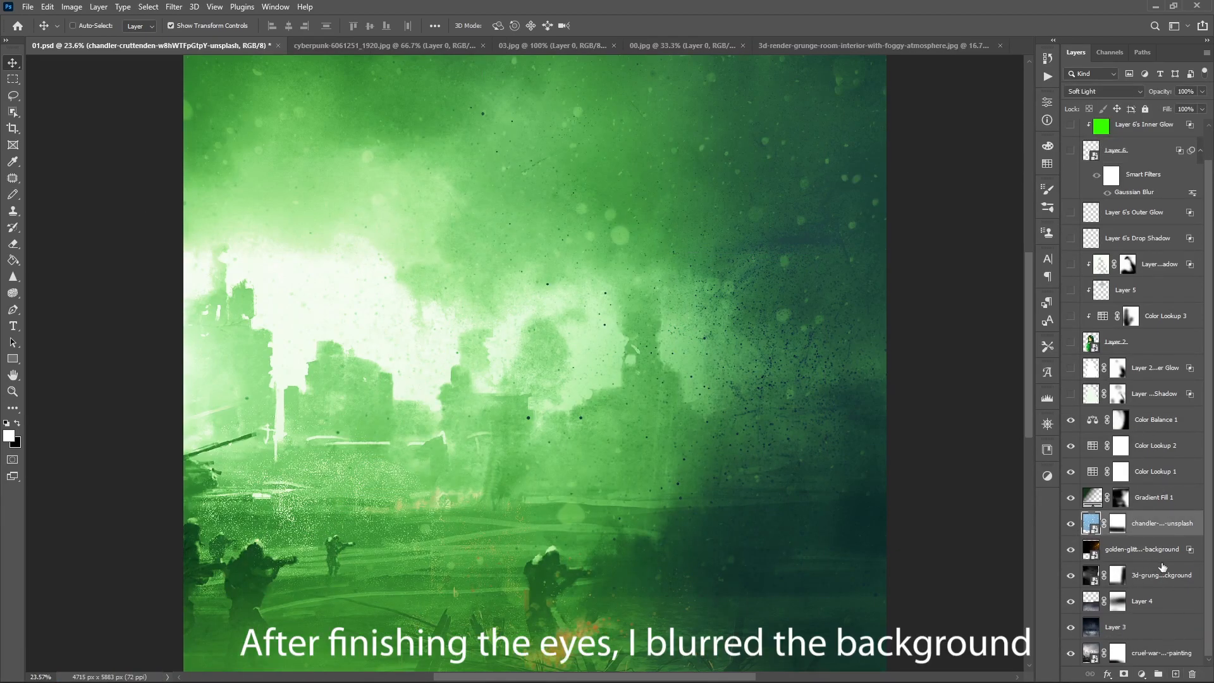
click(1139, 549)
click(1070, 654)
click(1071, 654)
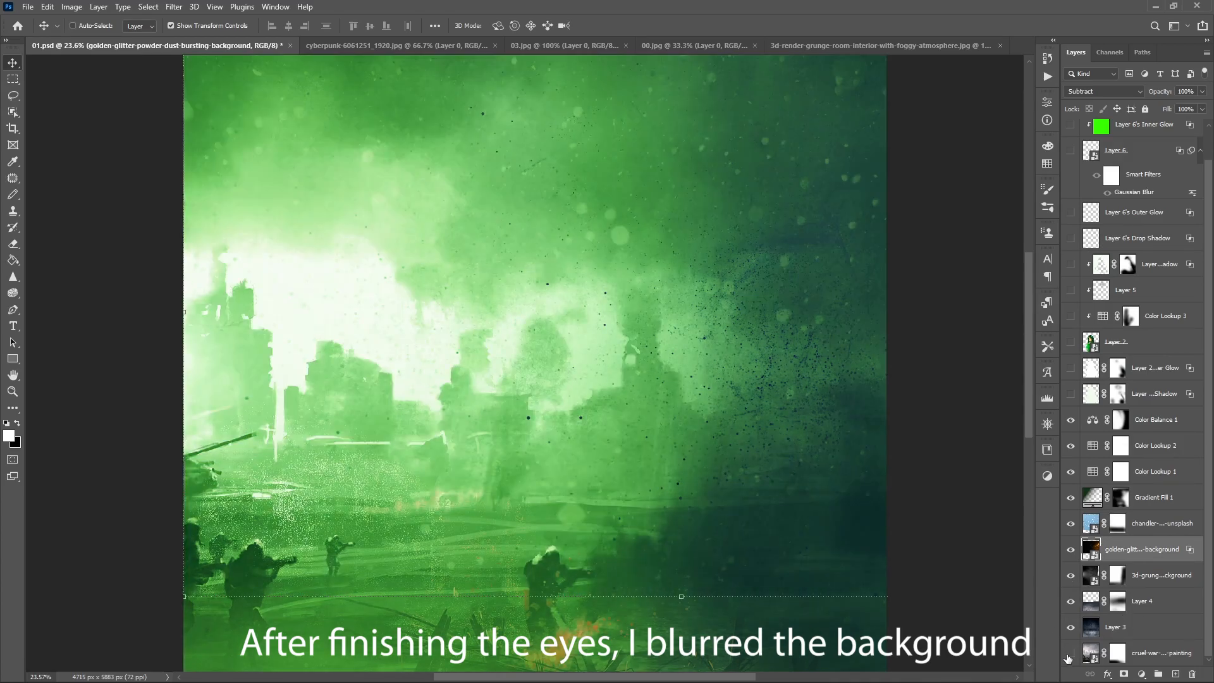
click(1137, 656)
- Apply a 7 px Tilt-Shift blur to the war painting with its focus area moved upward, after trying Iris Blur
click(169, 8)
mouse_move(239, 182)
click(351, 182)
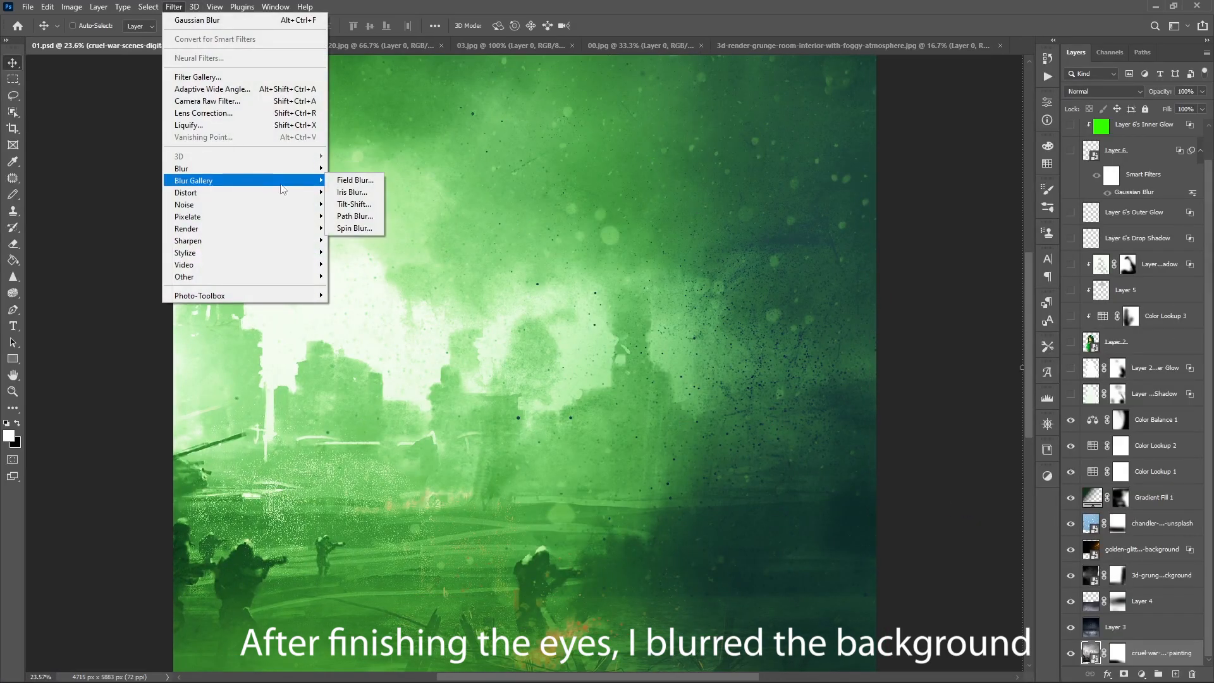
click(366, 182)
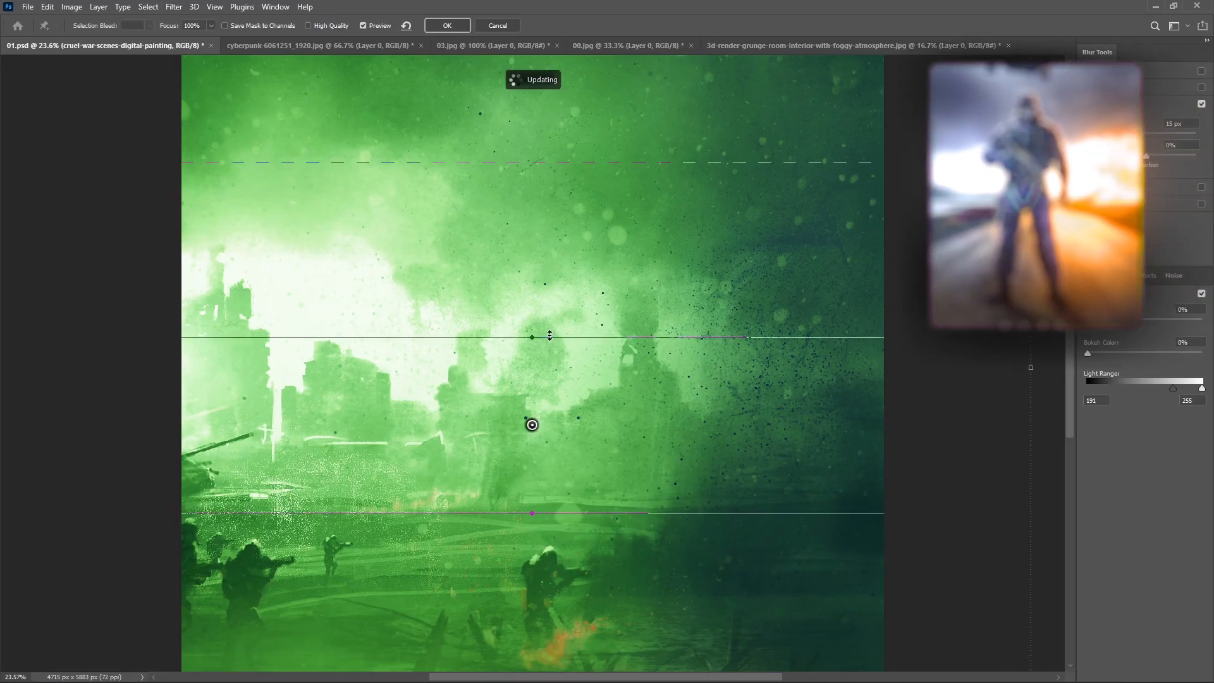
scroll(595, 266, down, 2)
drag(572, 344, 570, 281)
drag(1112, 134, 1100, 134)
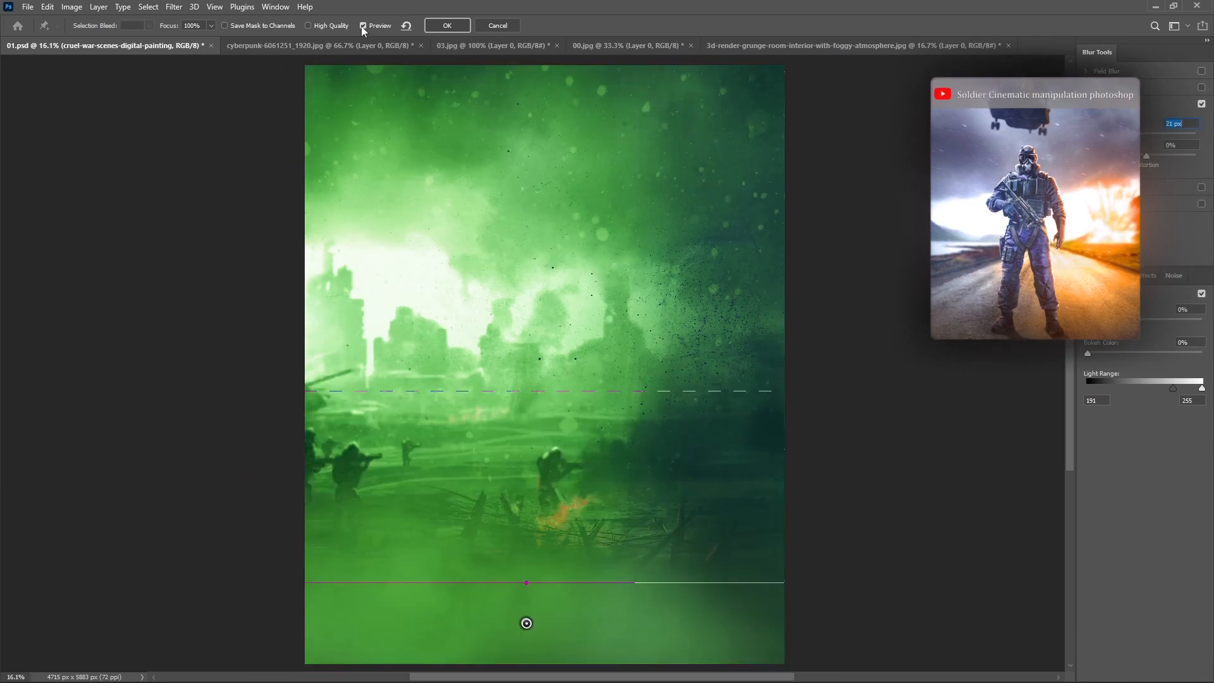
click(457, 26)
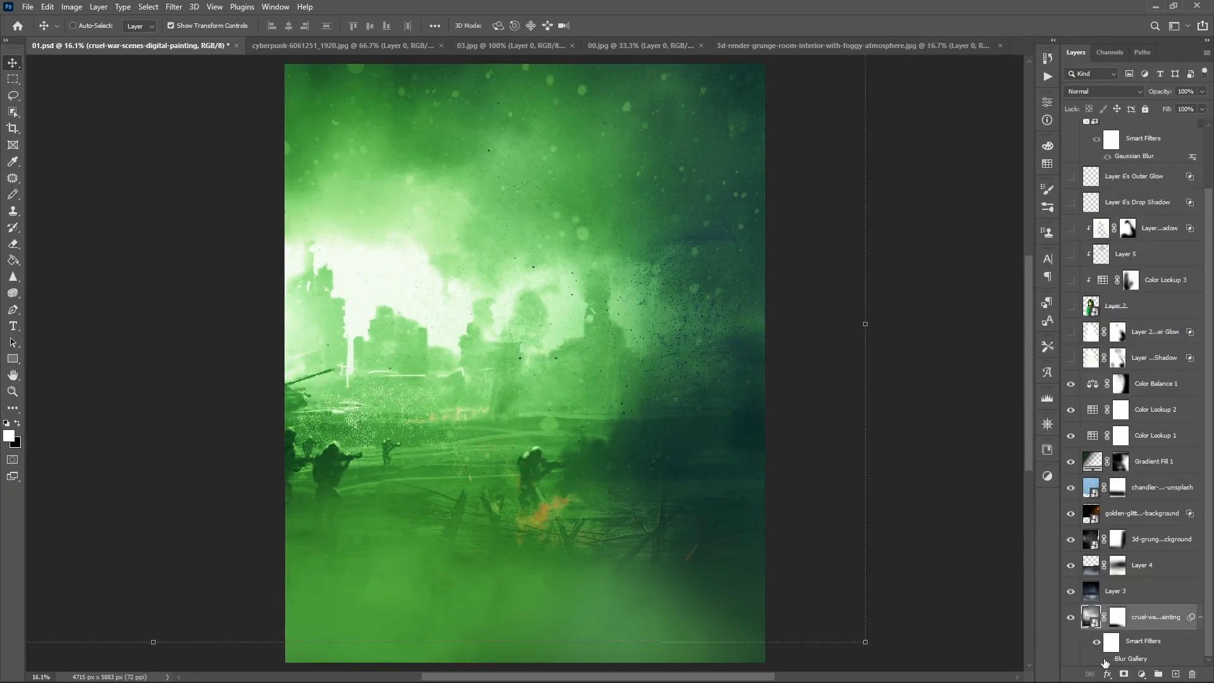
- Show the subject, glow and eye layers again over the blurred background and check the whole composite
click(1106, 659)
drag(1071, 358, 1088, 155)
scroll(761, 289, down, 2)
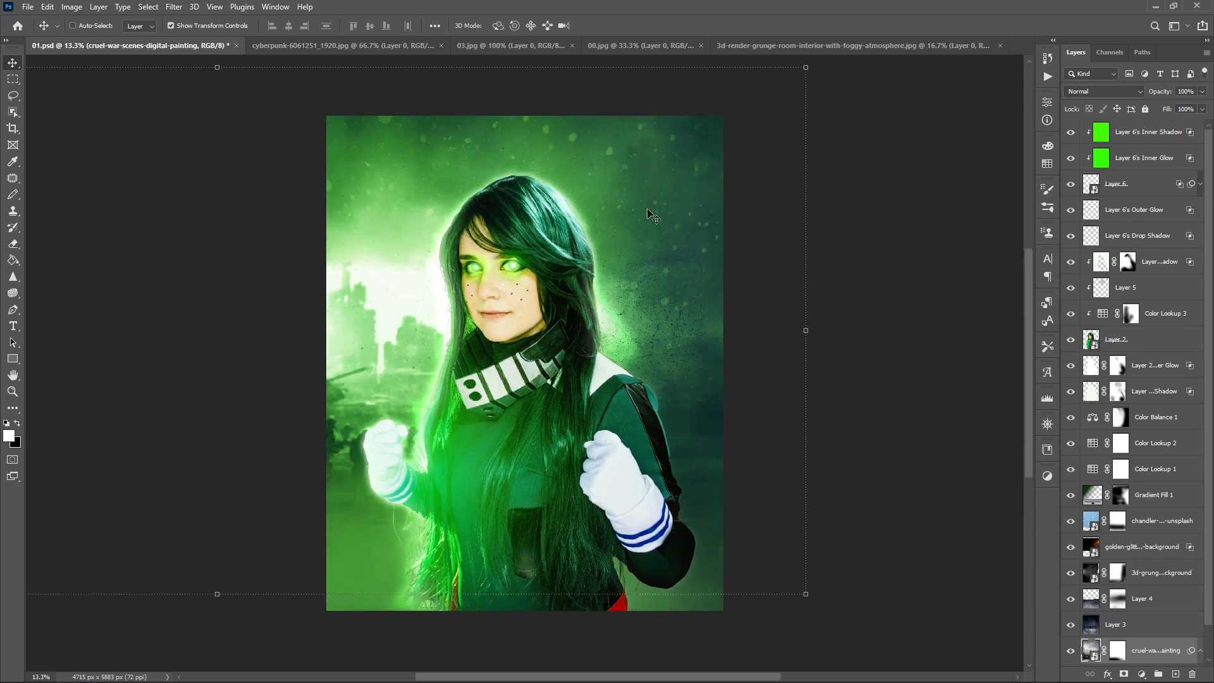
scroll(923, 347, up, 3)
scroll(1138, 540, down, 2)
scroll(980, 383, down, 2)
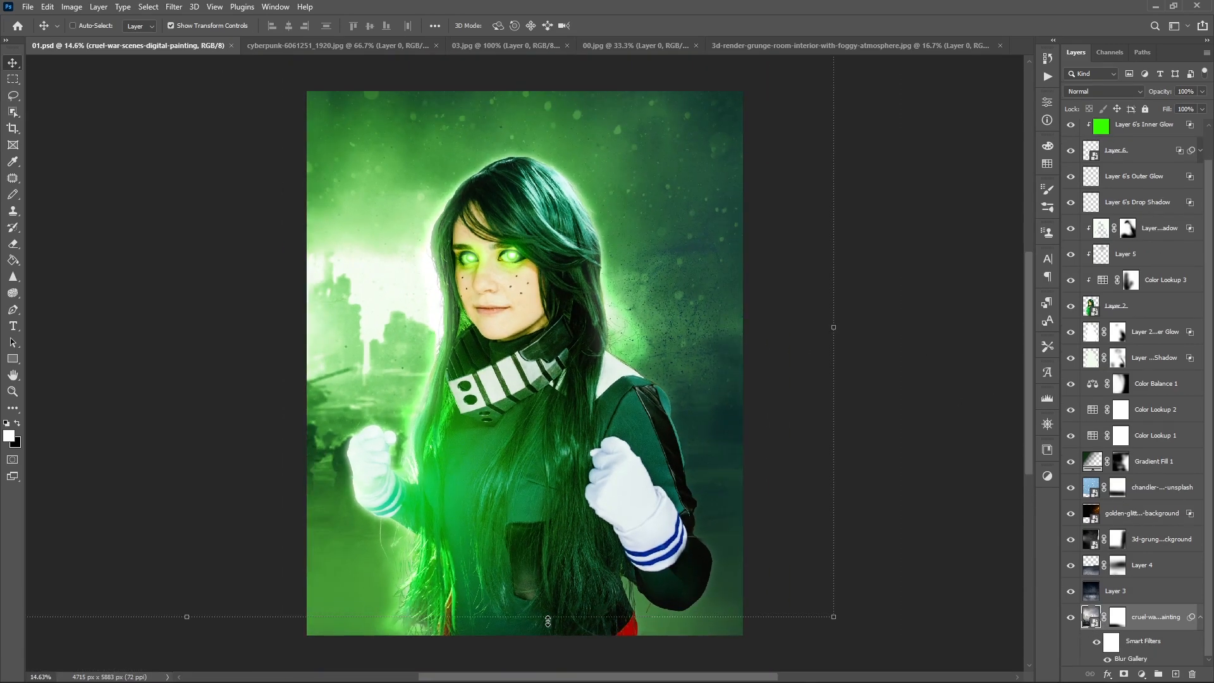
- Move the added blue smoke image (Layer 7) to the top of the layer stack and set its blend mode to Screen
click(860, 45)
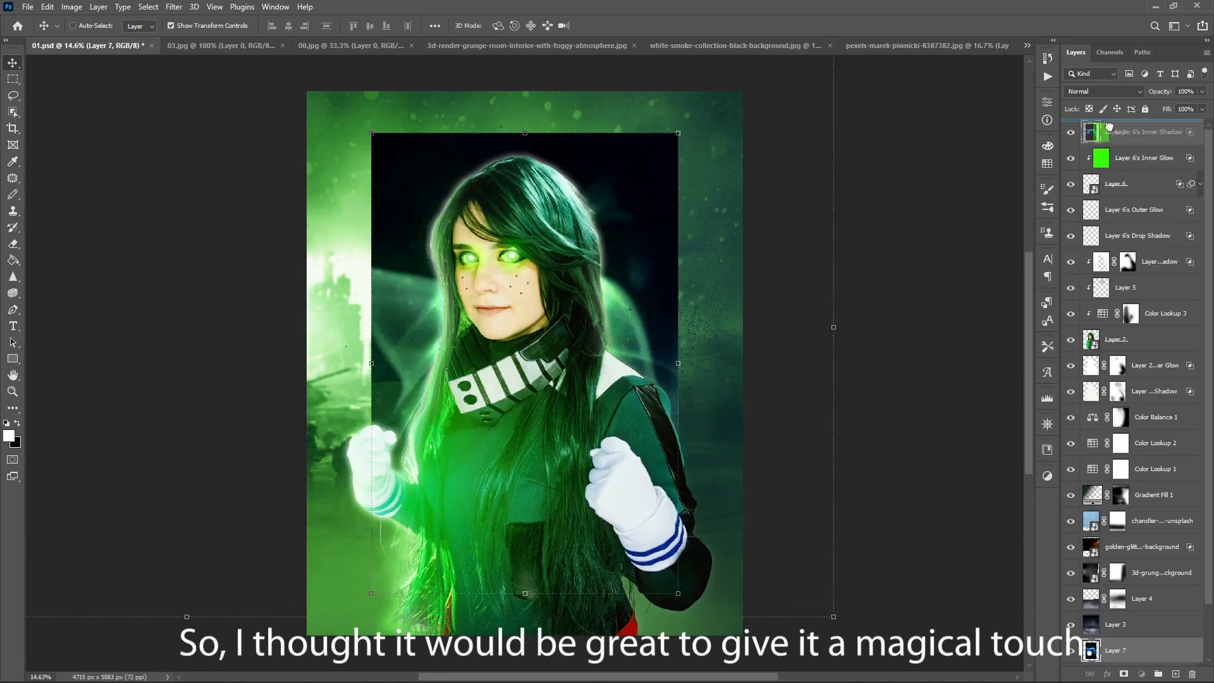
drag(1113, 617, 1100, 123)
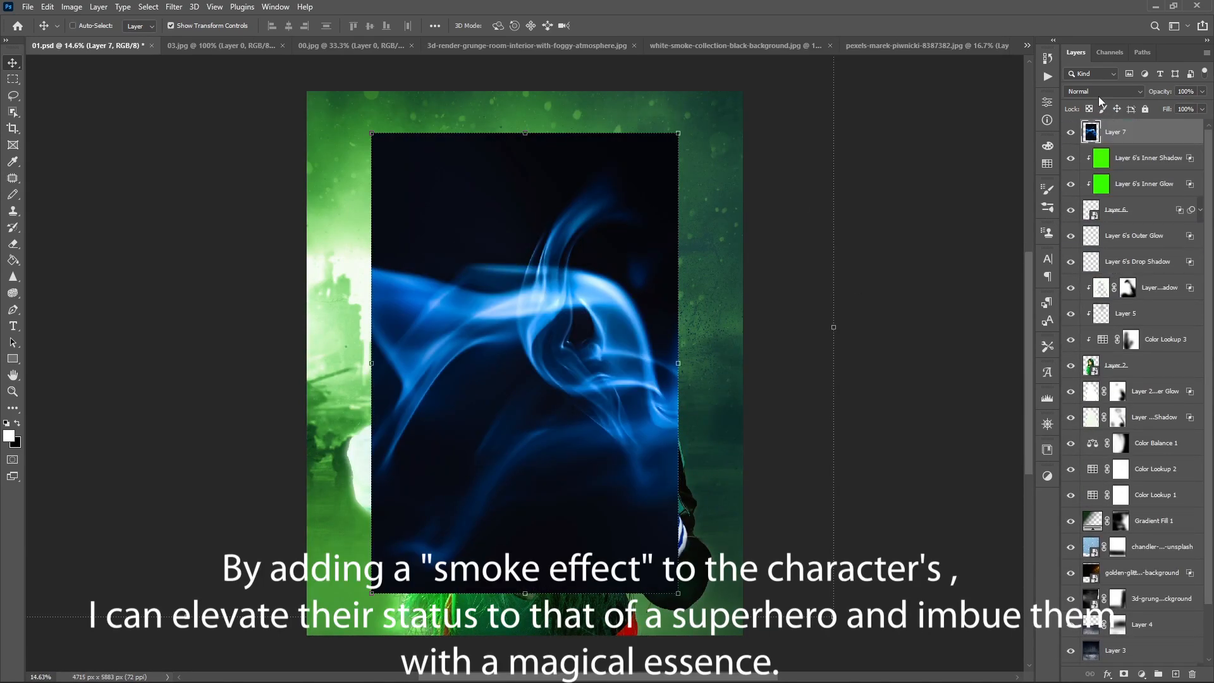
scroll(1103, 92, down, 5)
click(1091, 74)
click(1090, 84)
scroll(1094, 86, down, 8)
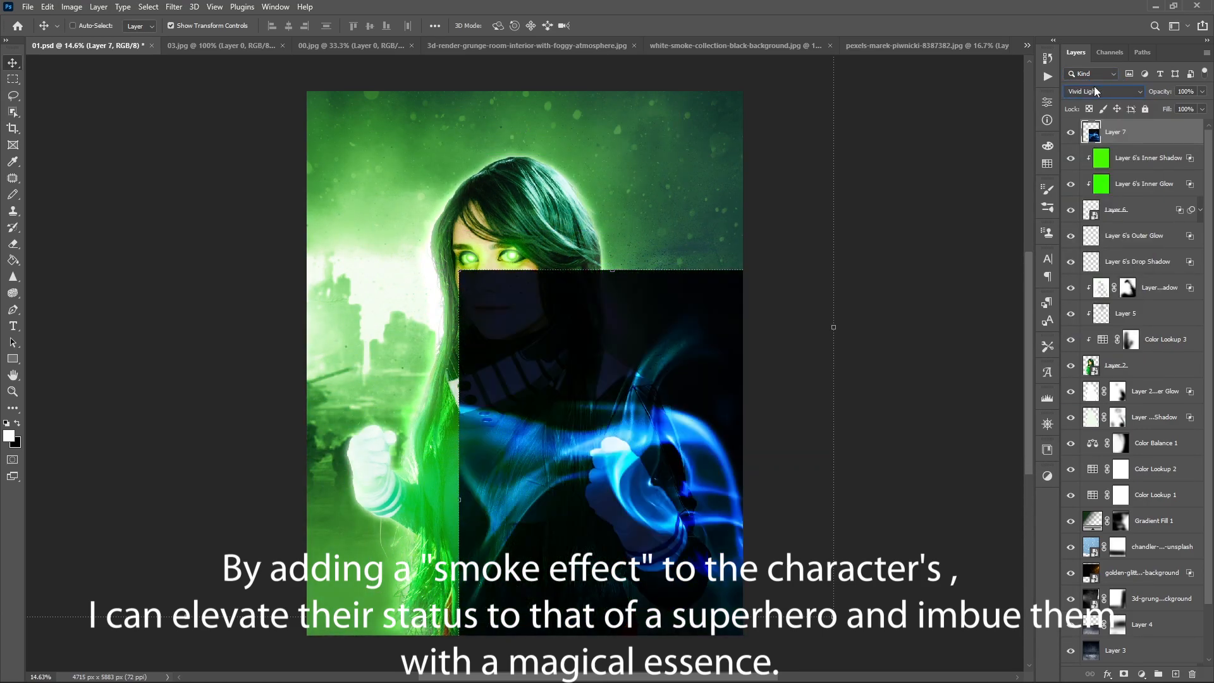
scroll(1094, 86, down, 3)
click(1103, 91)
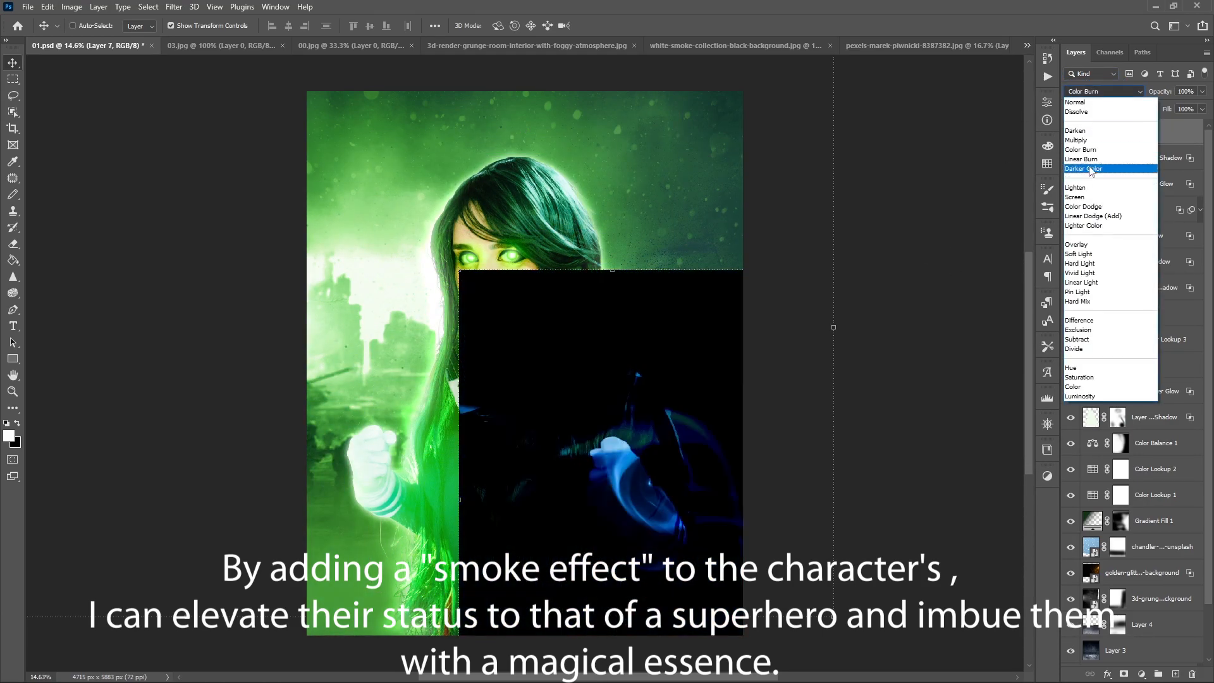
click(1093, 215)
click(1104, 91)
click(1101, 196)
- Clip a Hue/Saturation adjustment with hue -66 and saturation +5 to the smoke layer and position the smoke over the torso and raised arm
click(1142, 674)
click(1154, 553)
click(939, 324)
drag(943, 188, 946, 214)
click(1133, 158)
drag(667, 484, 644, 446)
drag(644, 446, 605, 527)
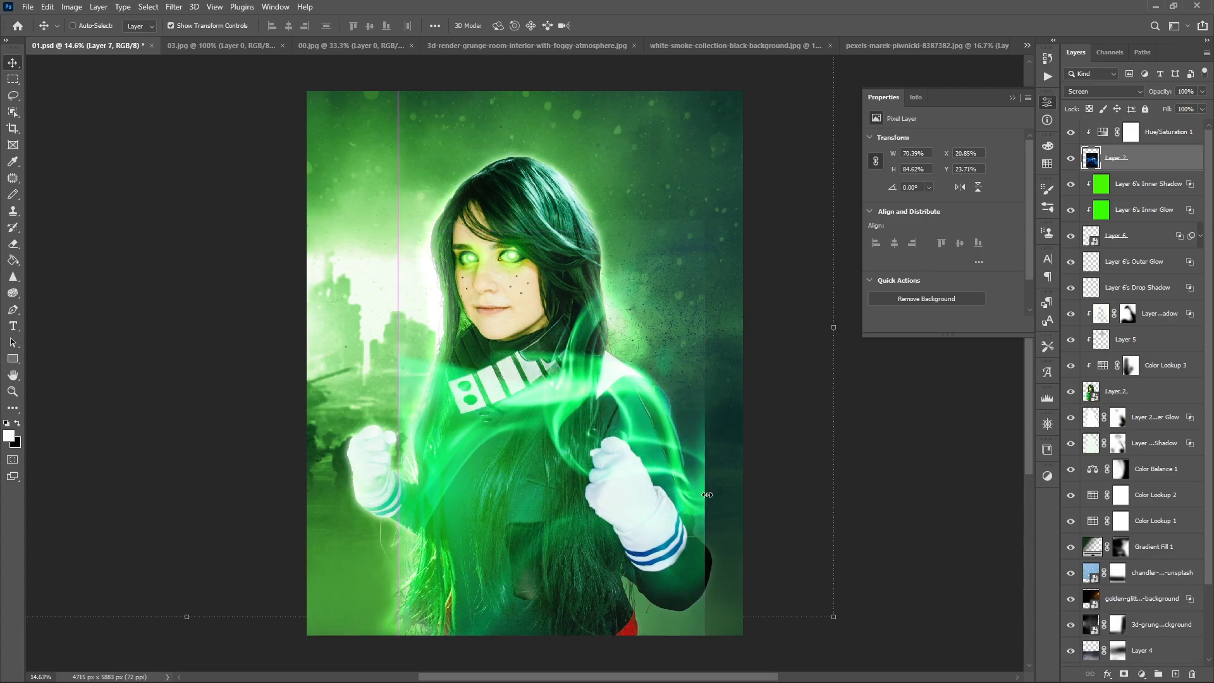
- Refine the smoke's Hue/Saturation adjustment to hue -79, saturation +18 and lightness -3
click(1134, 133)
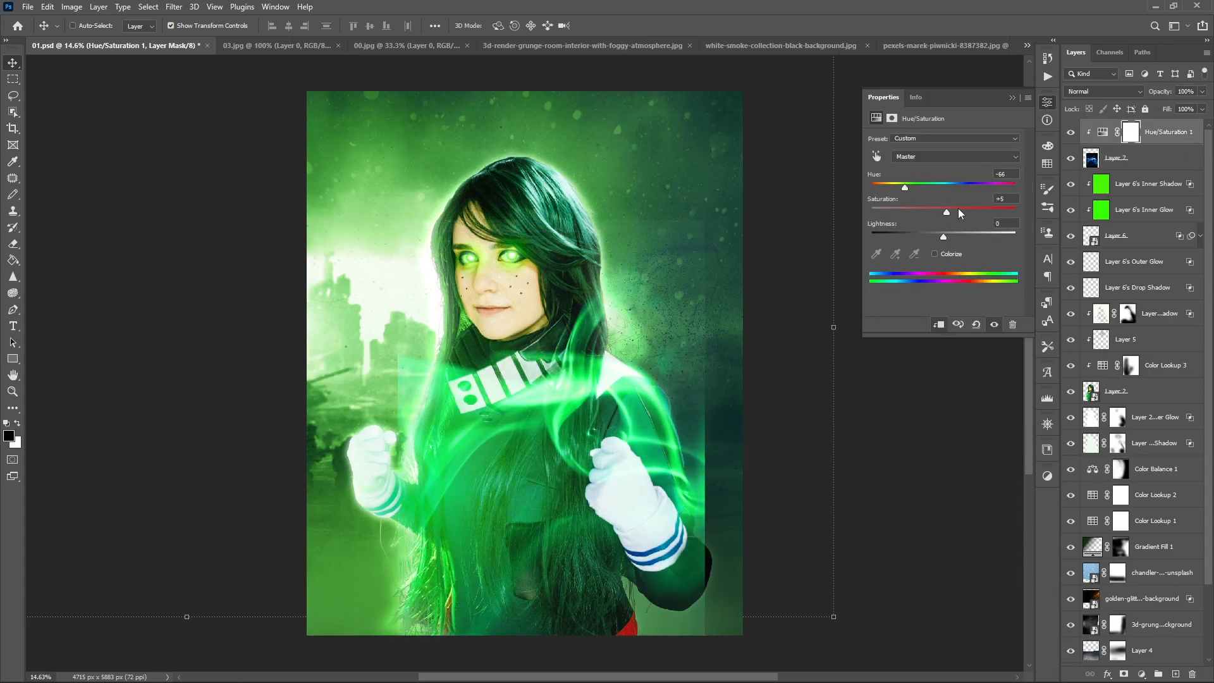
drag(943, 237, 936, 237)
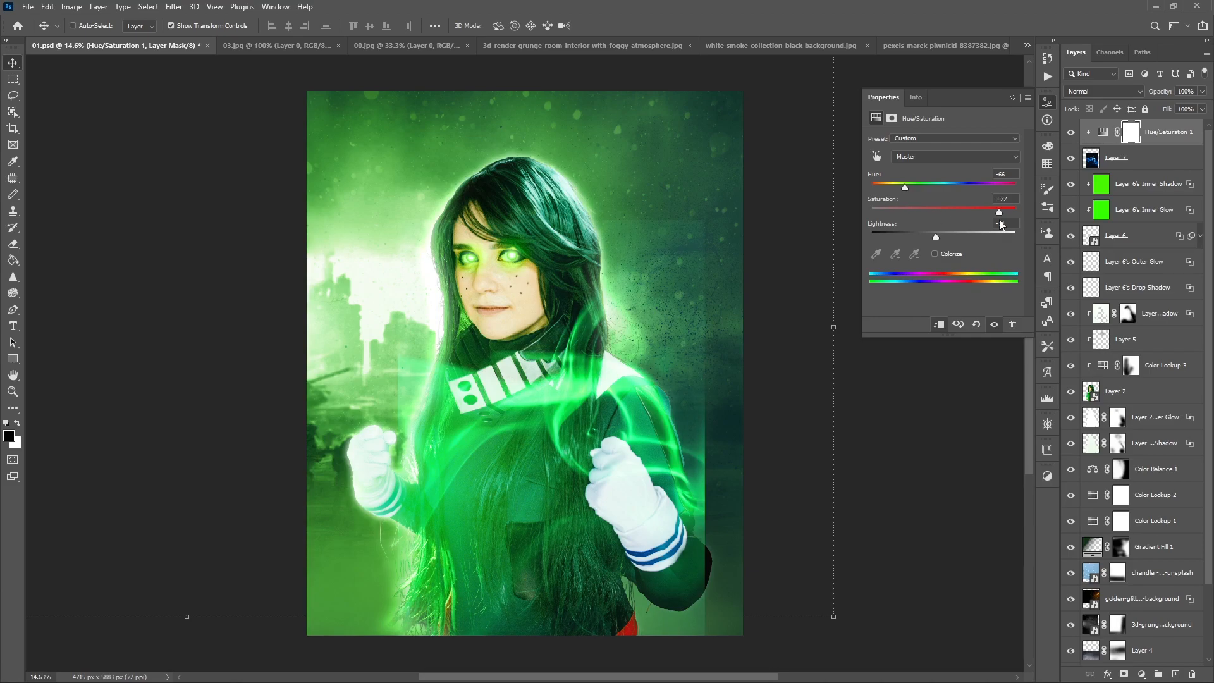
click(943, 235)
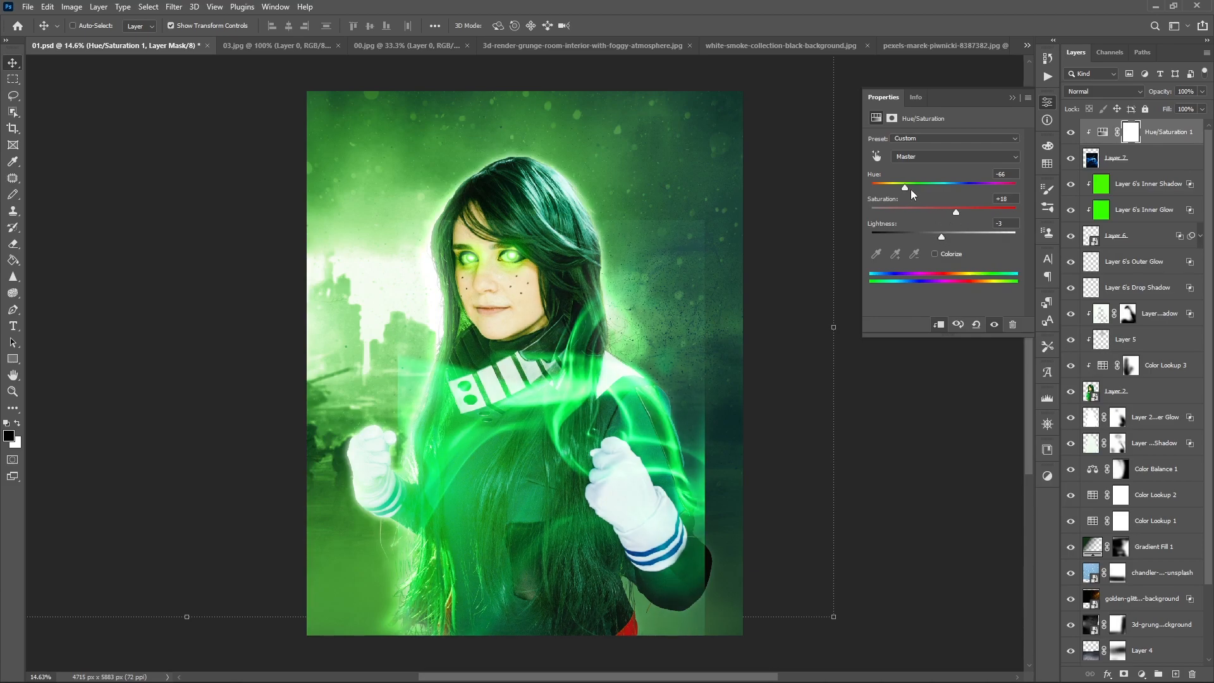
- Split Layer 7's Underlying Layer white Blend If slider to about 84 / 255 and add a layer mask to it
double_click(1157, 158)
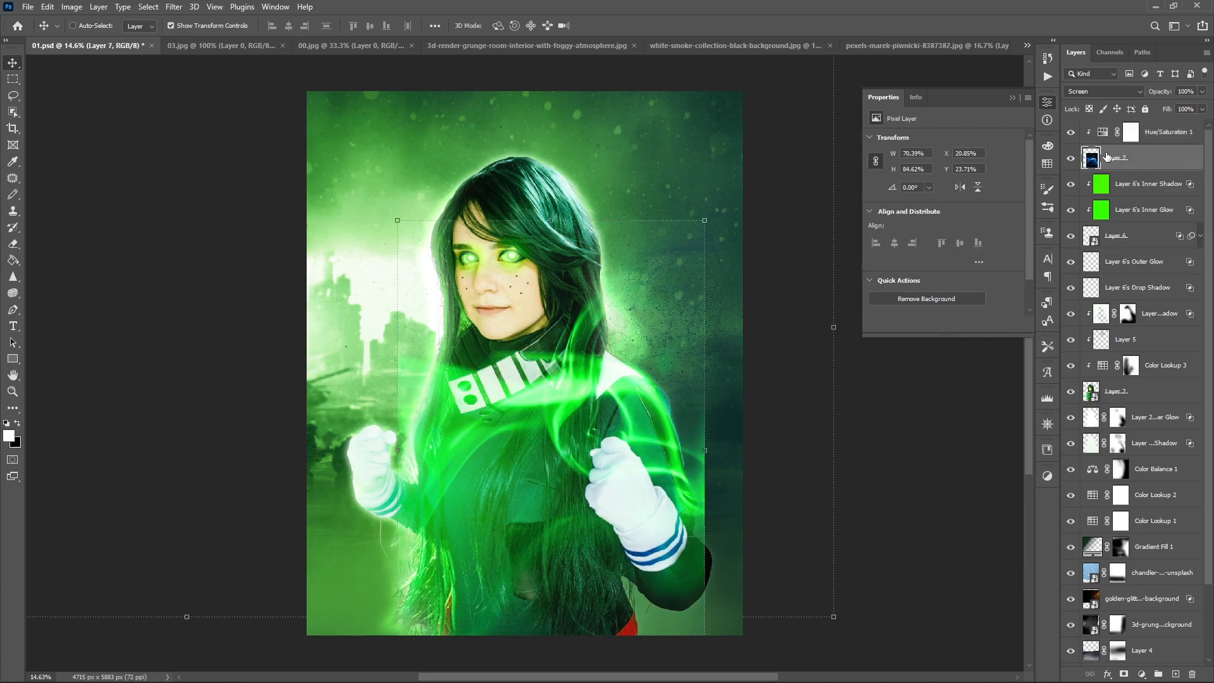
mouse_move(906, 355)
mouse_down()
mouse_move(921, 355)
mouse_move(890, 355)
mouse_up()
drag(1051, 355, 964, 360)
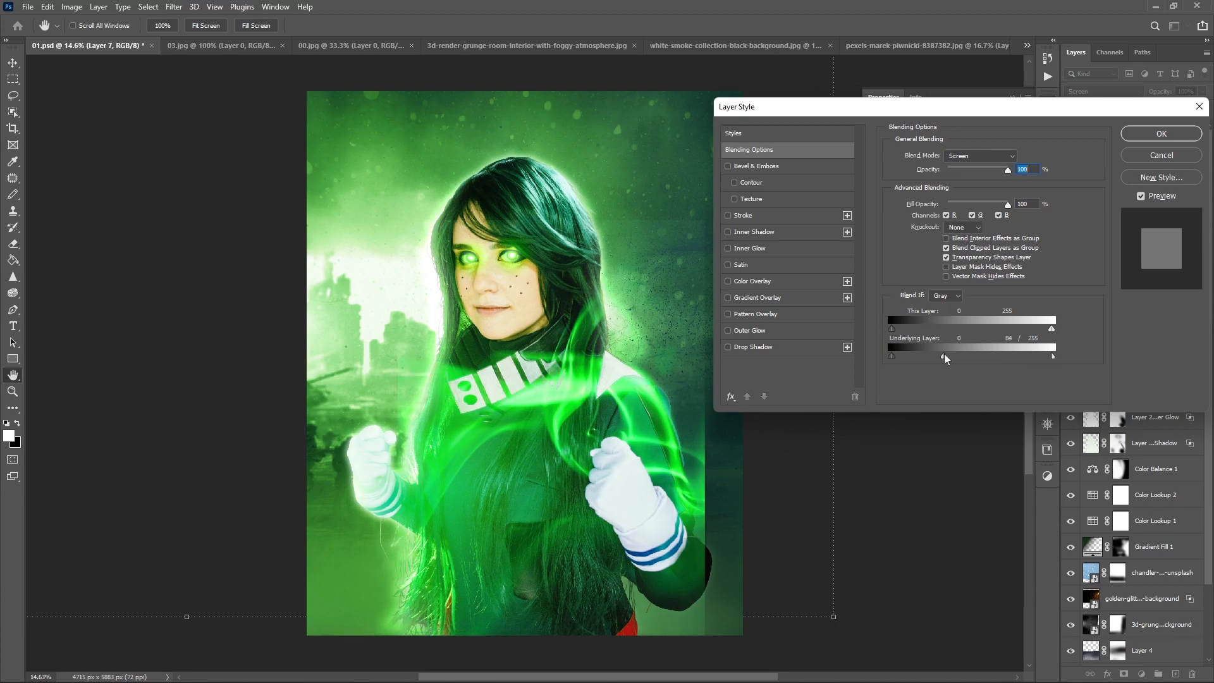
click(1138, 134)
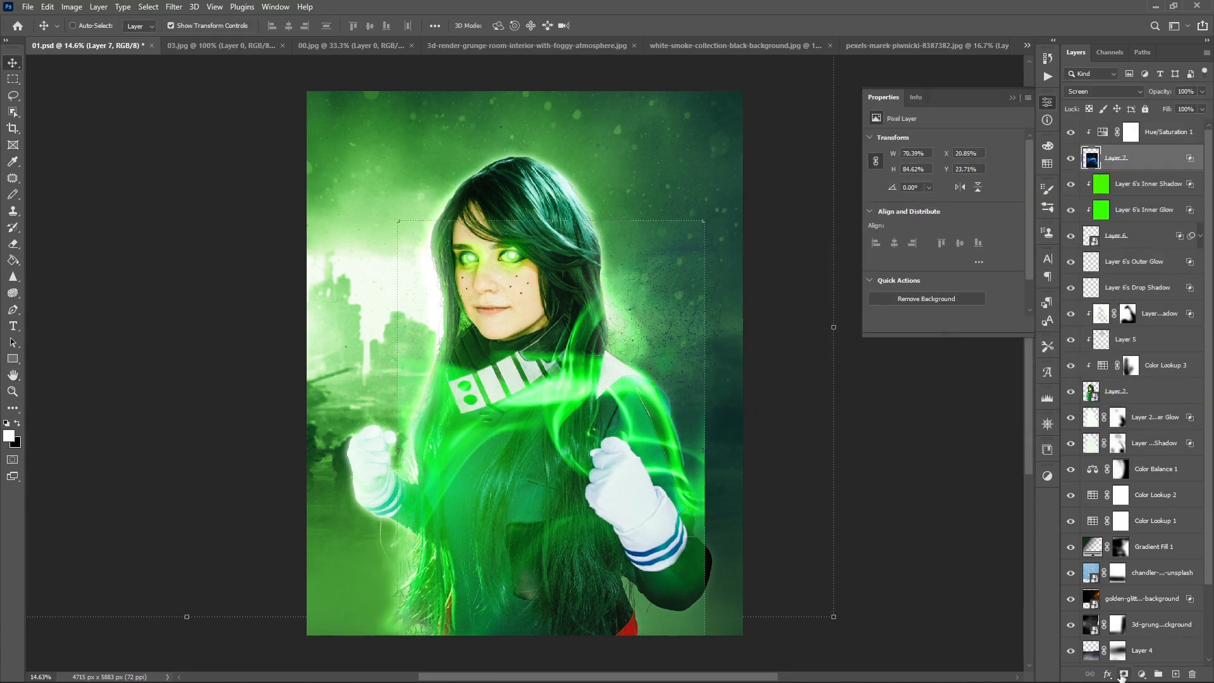
click(1124, 676)
- Try a Color Lookup adjustment clipped to the smoke with several 3DLUT presets, and discard it
click(1167, 133)
click(1142, 675)
click(1144, 606)
click(946, 141)
click(947, 156)
click(939, 325)
key(Down)
key(Down)
key(Down)
key(Down)
key(Down)
key(Down)
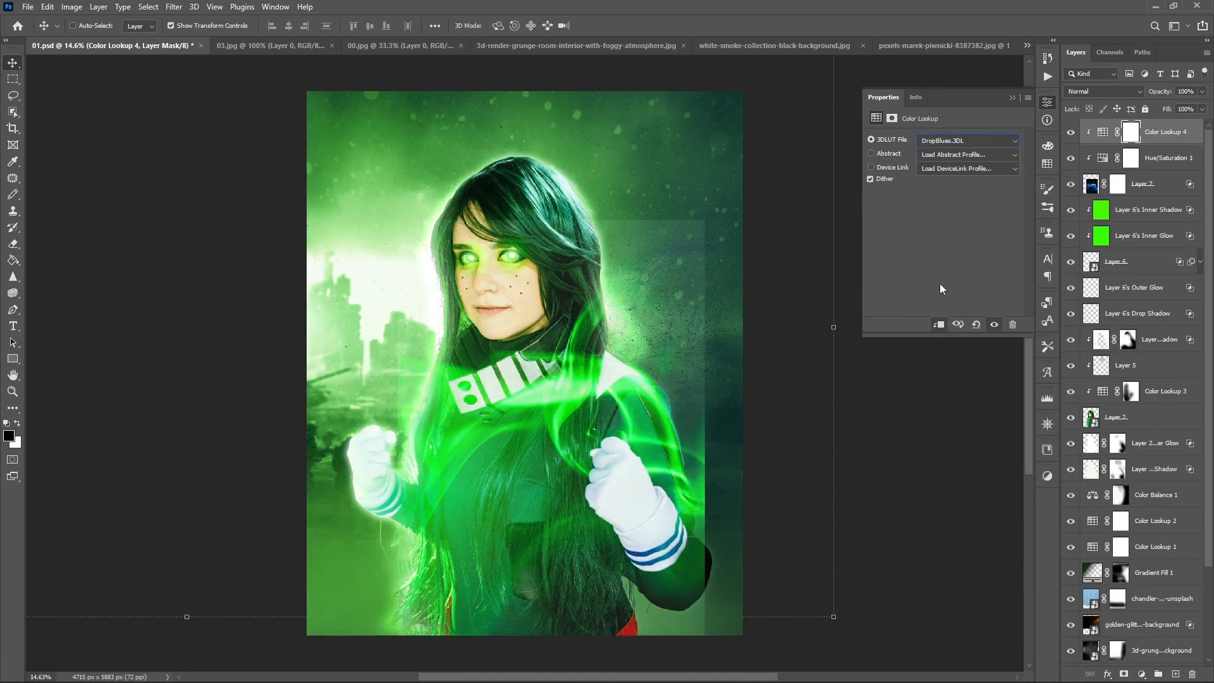
key(Down)
key(Down)
key(Down)
key(Down)
key(Down)
key(Down)
key(Down)
key(Down)
key(Down)
key(Down)
key(Down)
key(Down)
key(Down)
key(Down)
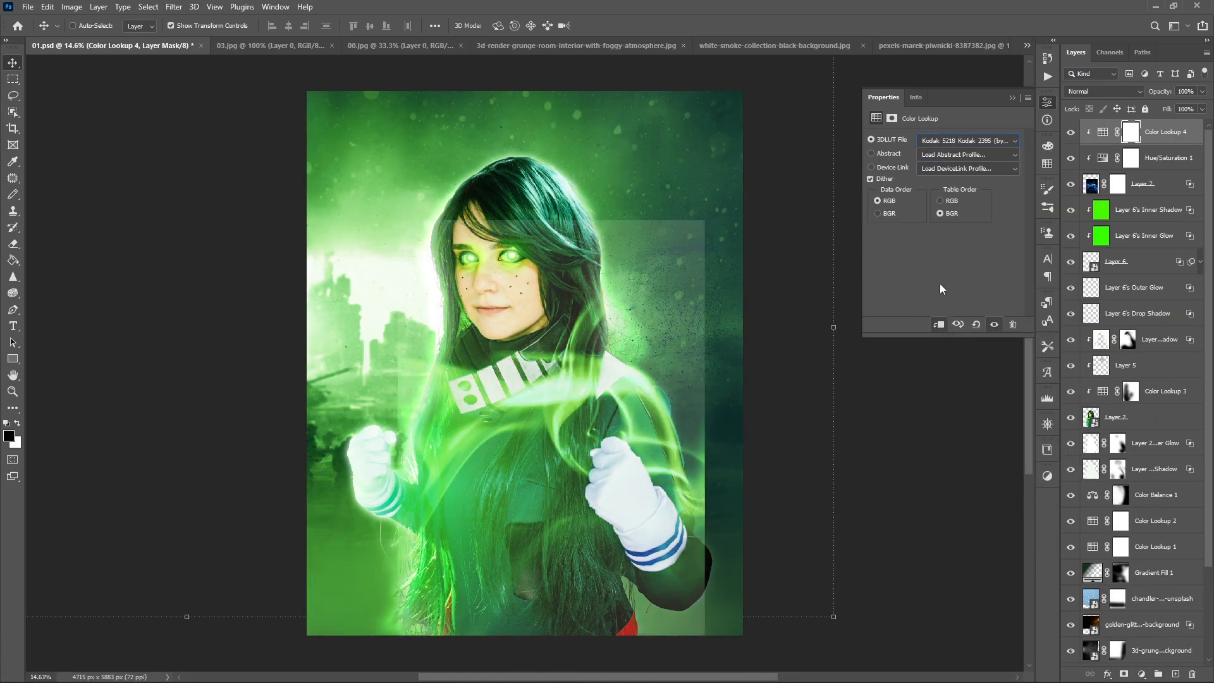
key(Down)
key(Down)
key(Down)
key(Down)
key(Down)
key(Down)
drag(1159, 134, 1192, 674)
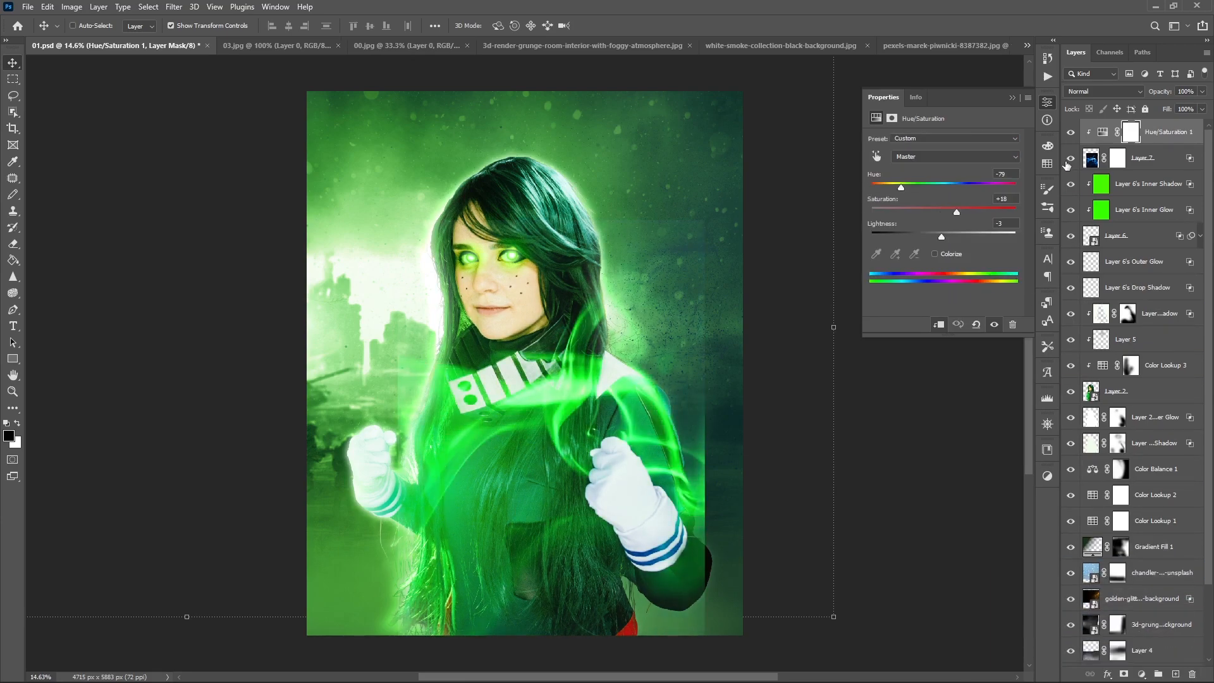
- Paint black with a large soft brush on Layer 7's mask to hide the smoke image's outer borders
click(1118, 158)
key(b)
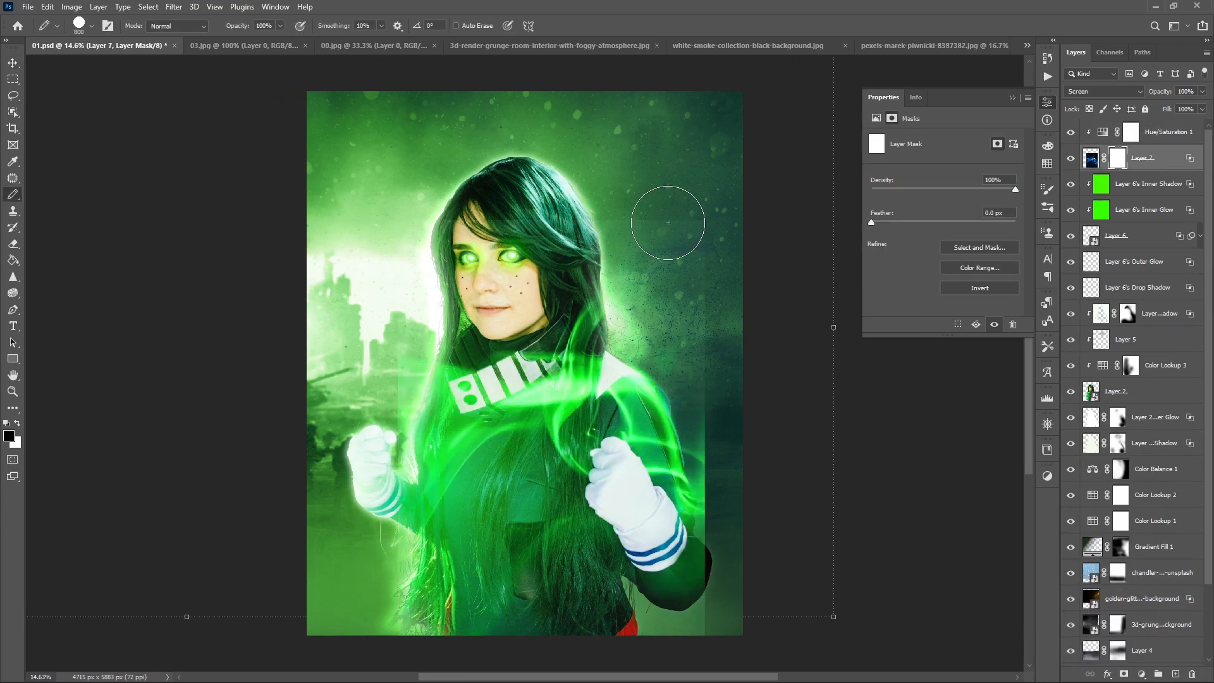
key(shift+b)
key(bracketright)
key(bracketright)
key(bracketright)
key(bracketright)
mouse_move(719, 230)
mouse_down()
mouse_move(340, 270)
mouse_move(725, 307)
mouse_move(740, 442)
mouse_up()
key(bracketleft)
key(bracketleft)
mouse_move(743, 564)
mouse_down()
mouse_move(747, 508)
mouse_move(744, 638)
mouse_up()
key(bracketright)
key(bracketright)
drag(749, 589, 404, 604)
key(bracketright)
key(bracketright)
mouse_move(402, 196)
mouse_down()
mouse_move(408, 464)
mouse_move(393, 638)
mouse_up()
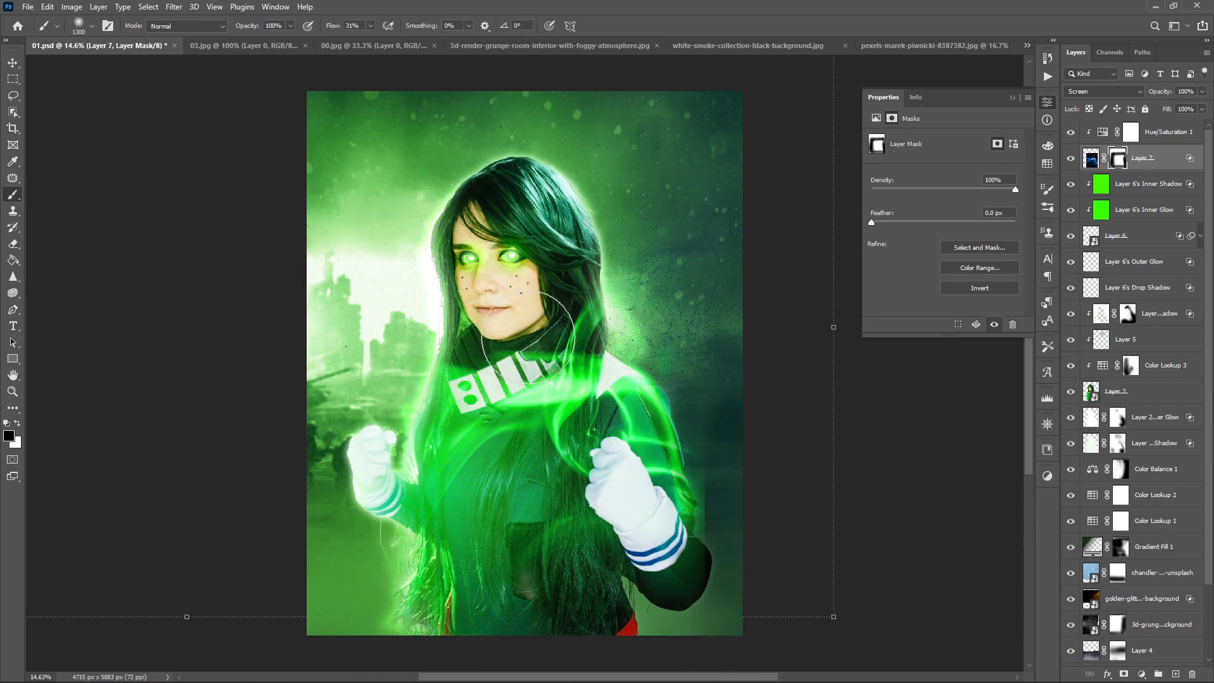
- Fade the smoke across the collar and upper chest on Layer 7's mask
drag(529, 332, 378, 378)
key(bracketleft)
key(bracketleft)
key(bracketleft)
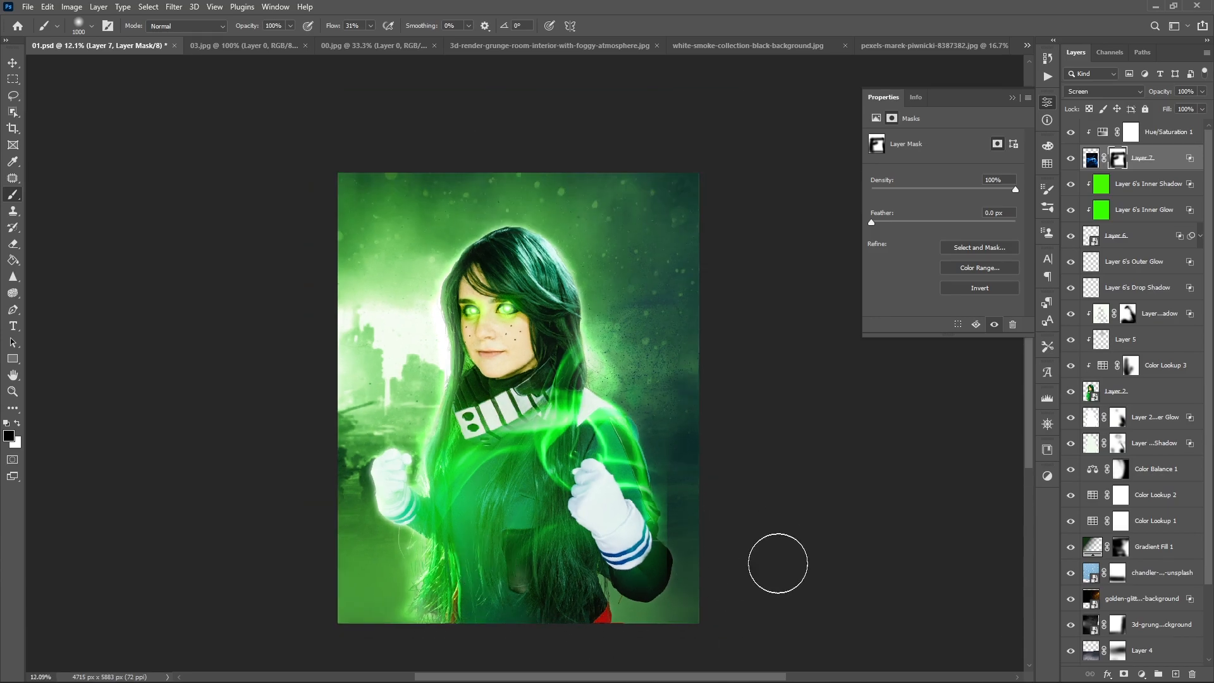
click(1145, 187)
click(1135, 162)
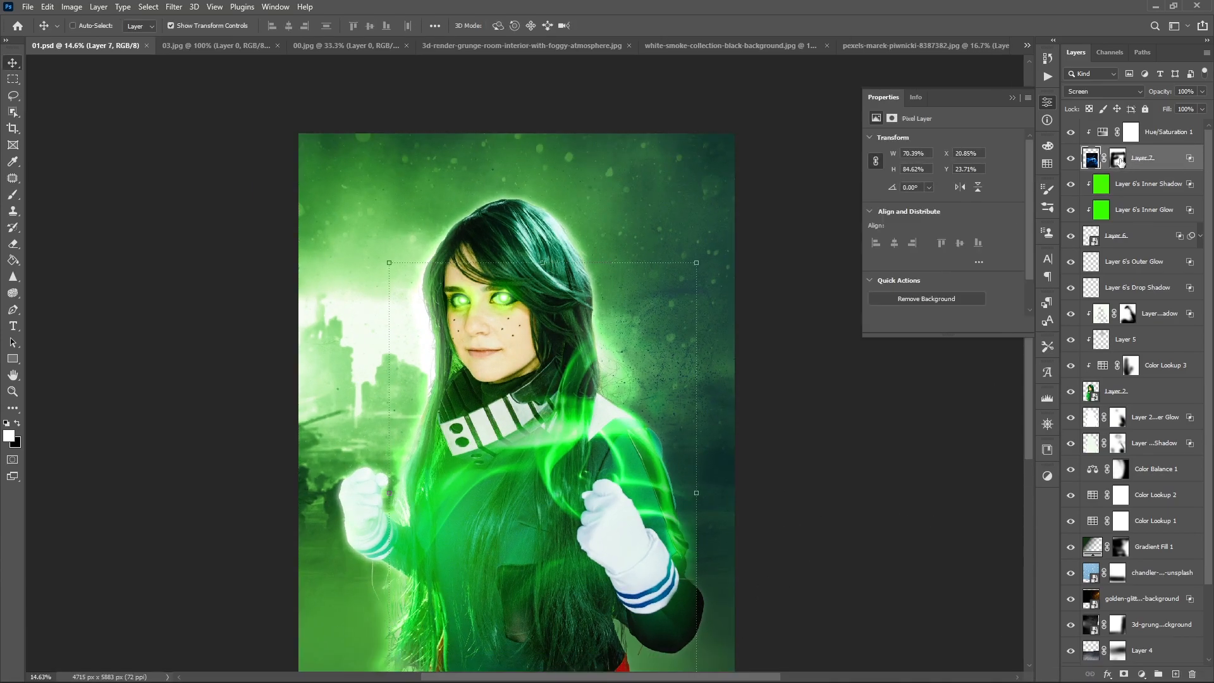
- Mask out the stray smoke beside the outer sleeve of the raised arm on Layer 7's mask
click(1118, 159)
click(170, 27)
key(b)
scroll(688, 481, up, 6)
drag(728, 506, 661, 386)
scroll(661, 386, up, 1)
key(bracketleft)
key(bracketleft)
key(bracketleft)
key(bracketleft)
key(bracketleft)
key(bracketleft)
key(bracketleft)
key(bracketleft)
key(bracketleft)
key(bracketleft)
key(bracketleft)
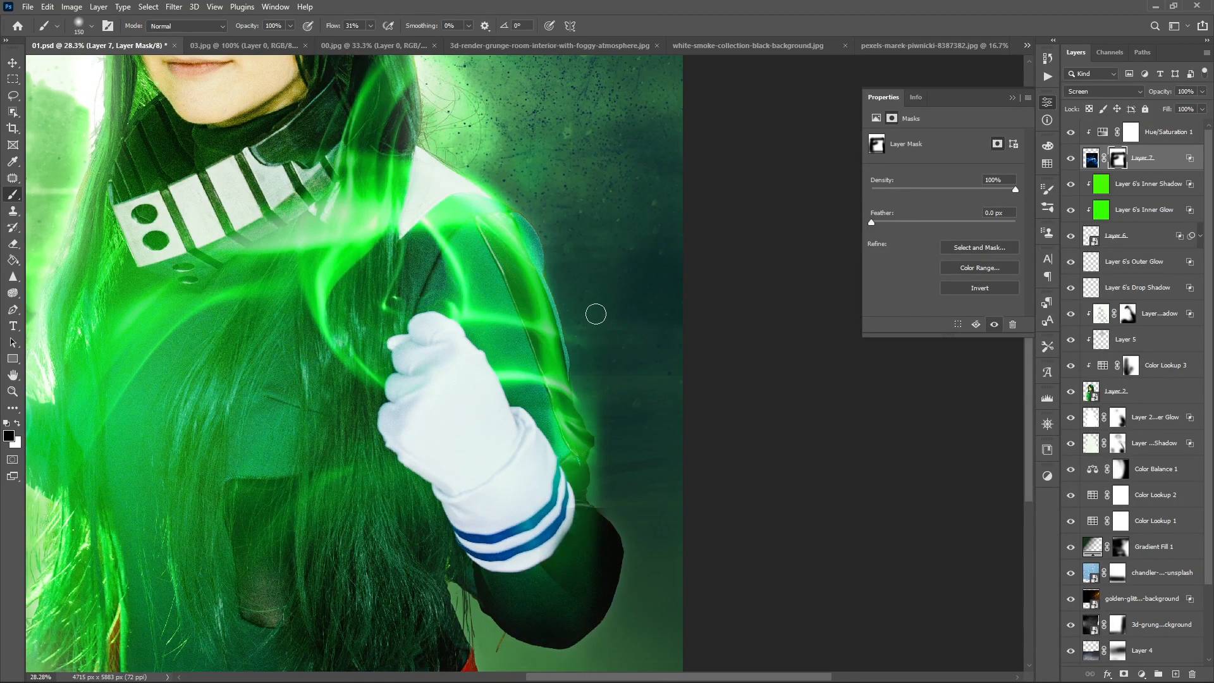
key(bracketright)
key(bracketright)
key(bracketright)
key(bracketright)
key(bracketright)
key(bracketright)
key(bracketright)
key(bracketright)
key(bracketright)
key(bracketright)
key(bracketright)
key(bracketright)
key(bracketright)
scroll(899, 548, down, 6)
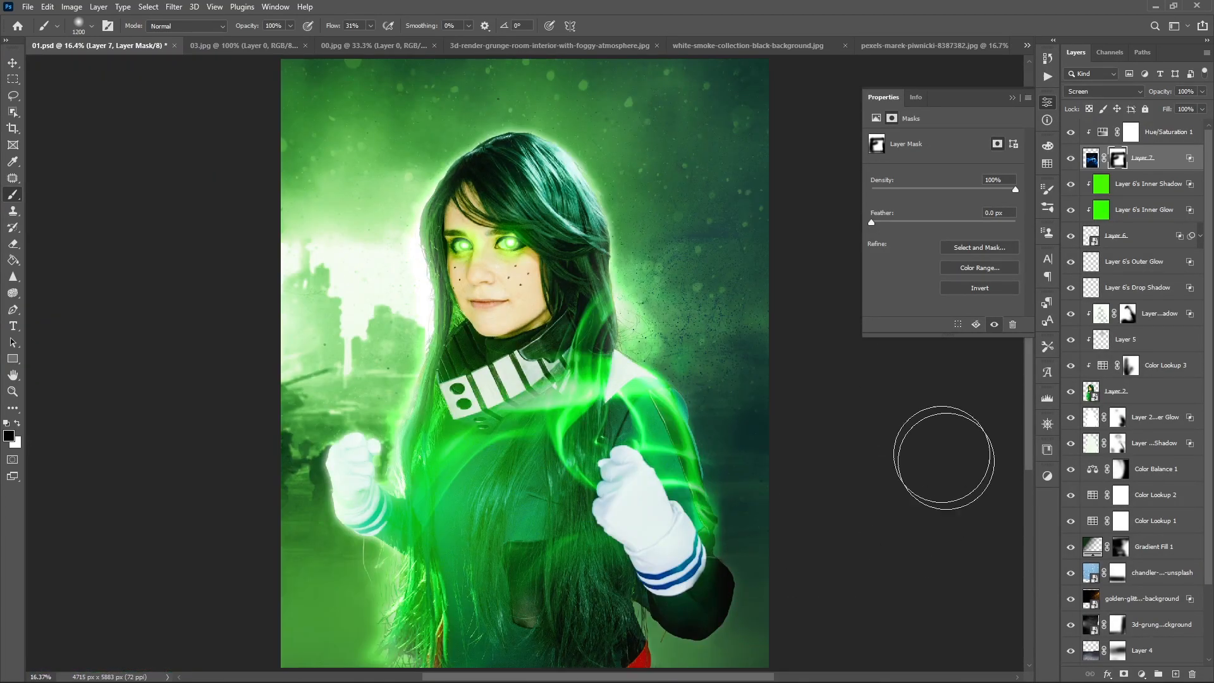
key(v)
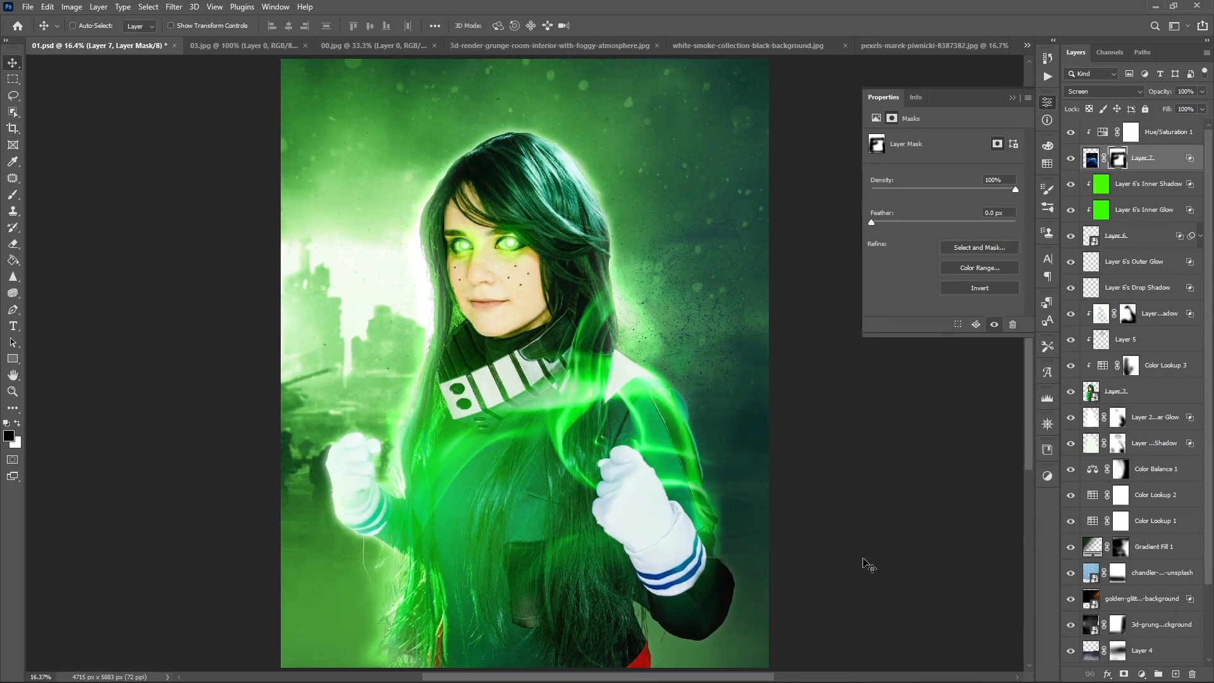
- Place the orange smoke stock image as a smart object above all layers and set its blend mode to Screen
click(440, 668)
drag(528, 420, 622, 265)
key(alt+Tab)
key(Return)
drag(1155, 158, 1157, 121)
alt+click(1149, 169)
scroll(1104, 95, down, 2)
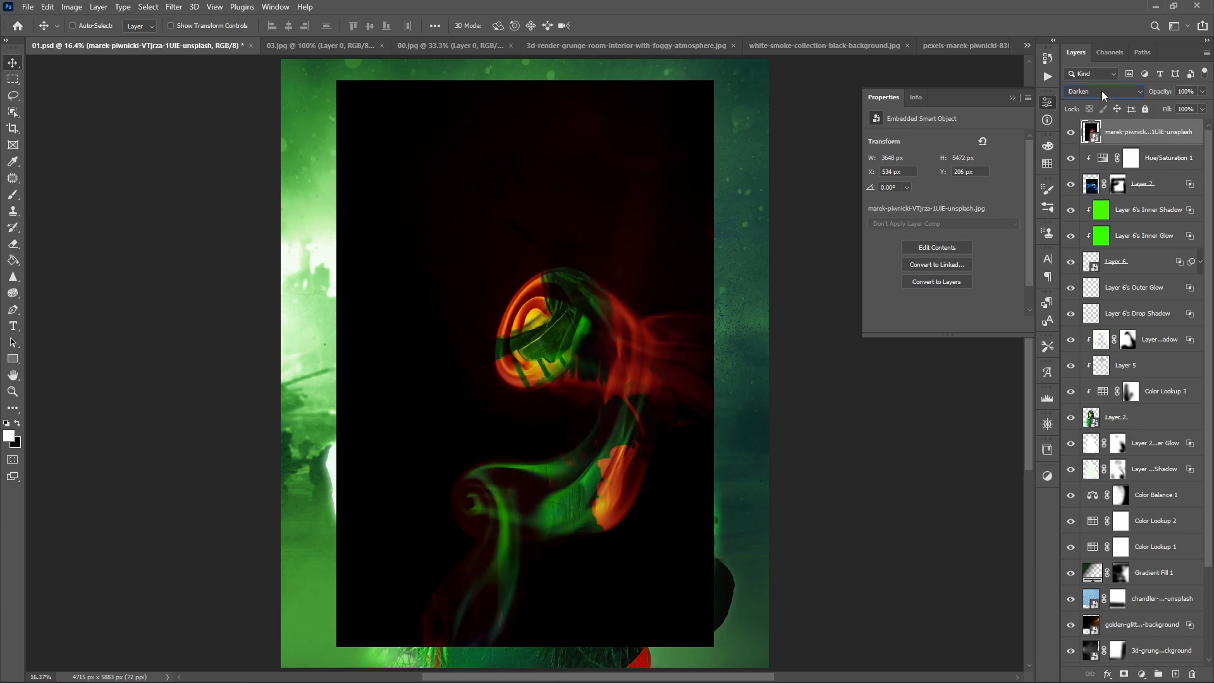
scroll(1104, 95, down, 6)
- Move the orange smoke over the subject's waist and rotate it
drag(482, 588, 536, 576)
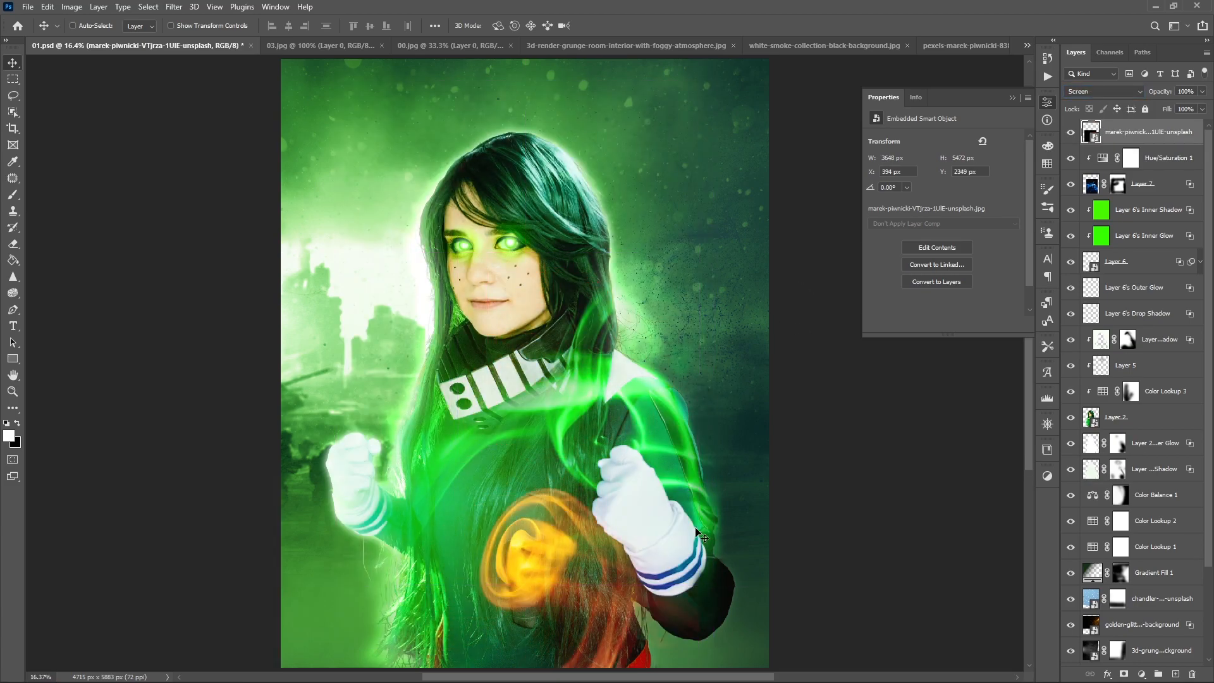
scroll(814, 514, up, 1)
key(ctrl+t)
drag(696, 590, 525, 452)
drag(552, 508, 565, 525)
drag(890, 654, 660, 517)
key(Return)
- Flip the orange smoke vertically and rotate it to 103.19° across the subject's lower body
drag(604, 486, 493, 488)
key(ctrl+t)
right_click(583, 505)
click(614, 485)
drag(741, 557, 721, 615)
drag(559, 499, 598, 496)
drag(879, 564, 834, 423)
mouse_move(613, 455)
mouse_down()
mouse_move(621, 420)
mouse_move(610, 438)
mouse_up()
drag(827, 471, 813, 556)
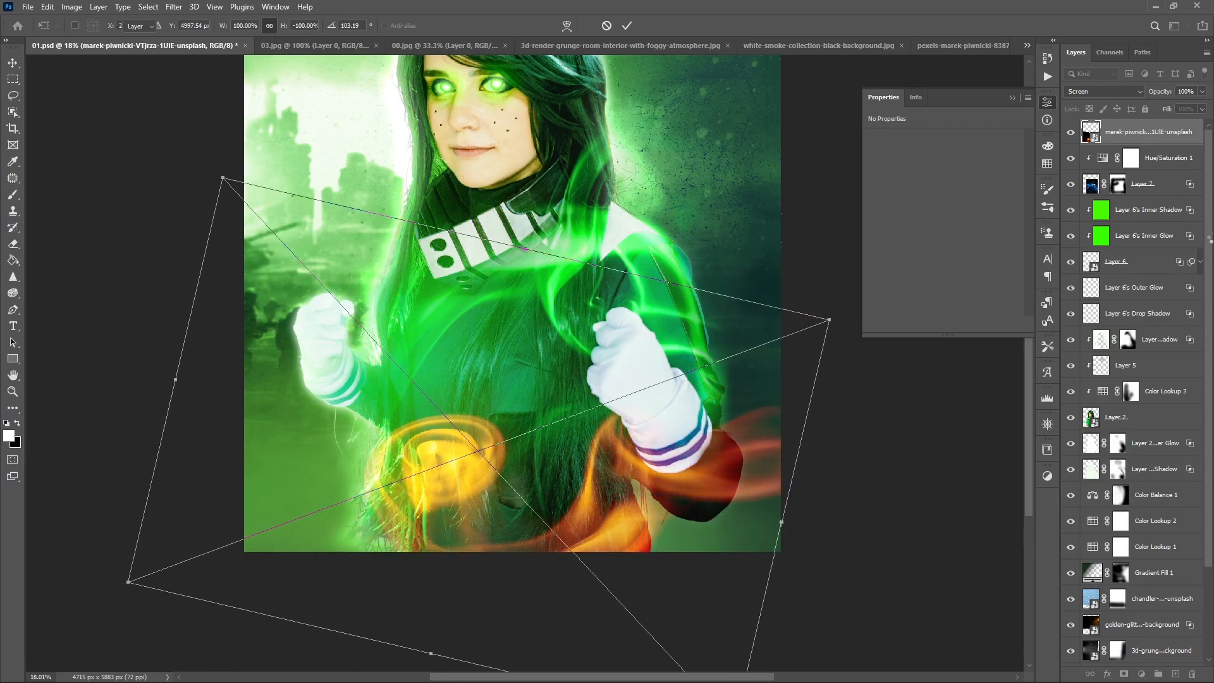
key(Return)
- Try other blend modes on the orange smoke layer and return it to Screen
scroll(1096, 91, down, 10)
scroll(1095, 91, down, 3)
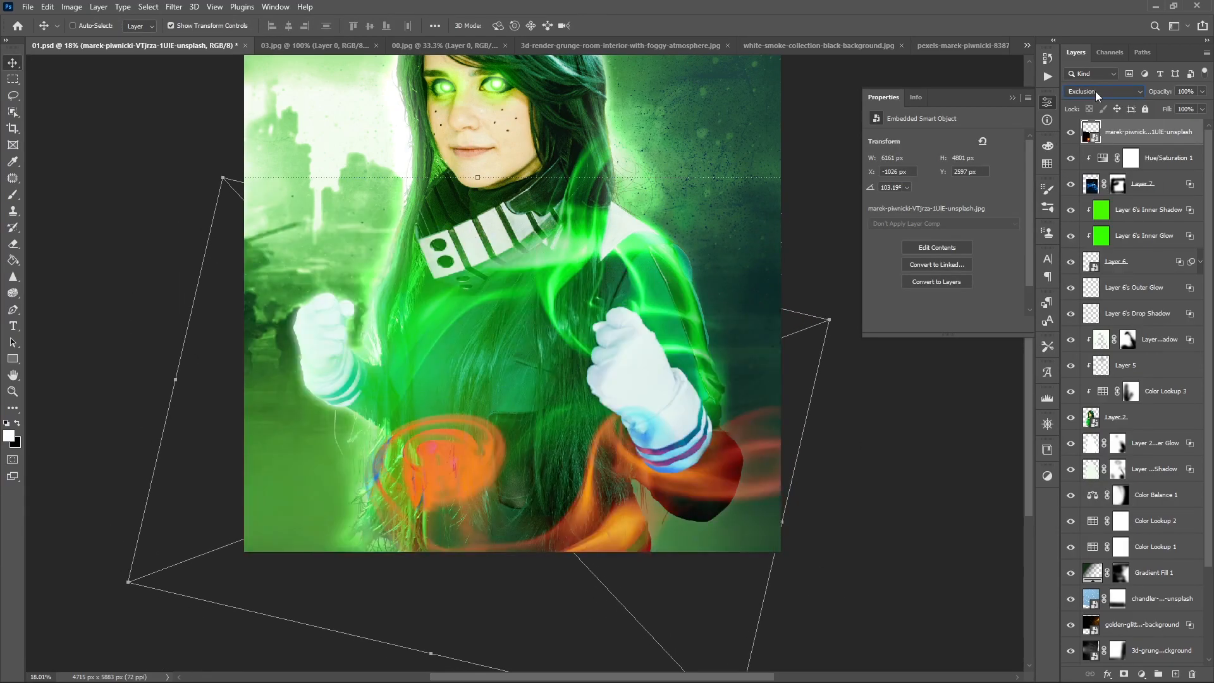
scroll(1095, 91, up, 2)
scroll(1095, 91, up, 10)
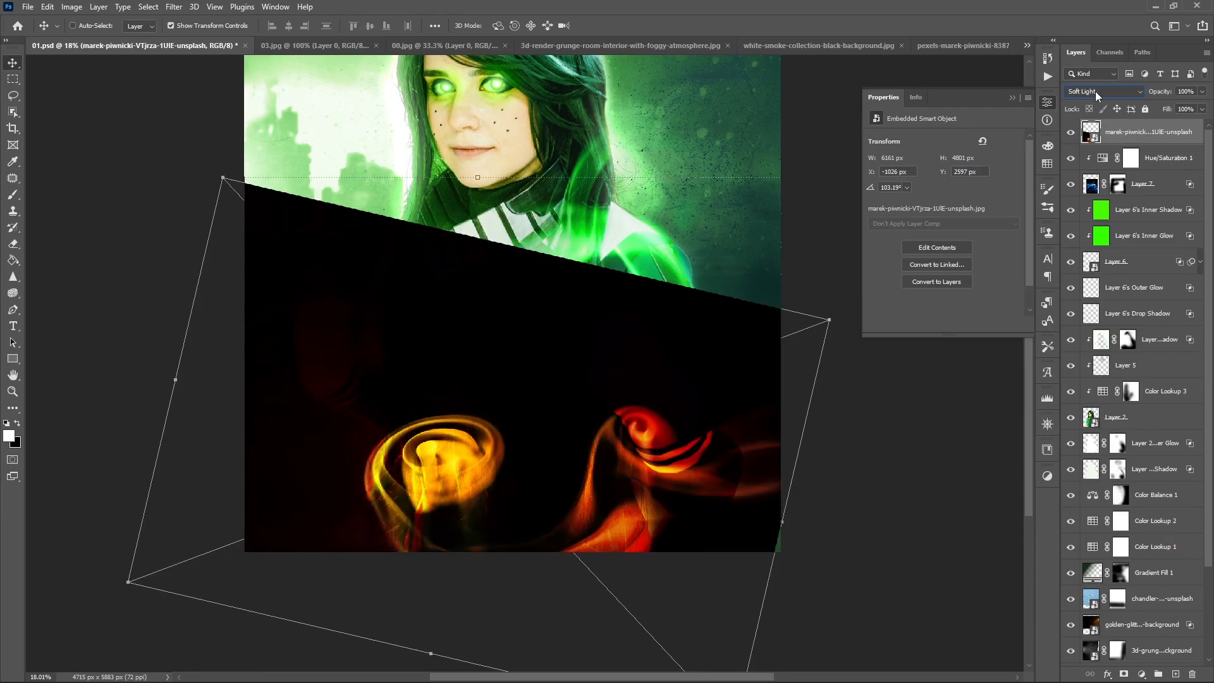
scroll(1096, 91, up, 1)
- Move the orange smoke swirl onto the raised fist, flip it and rotate it to about 41°
mouse_move(410, 474)
mouse_down()
mouse_move(320, 338)
mouse_move(667, 378)
mouse_move(628, 384)
mouse_up()
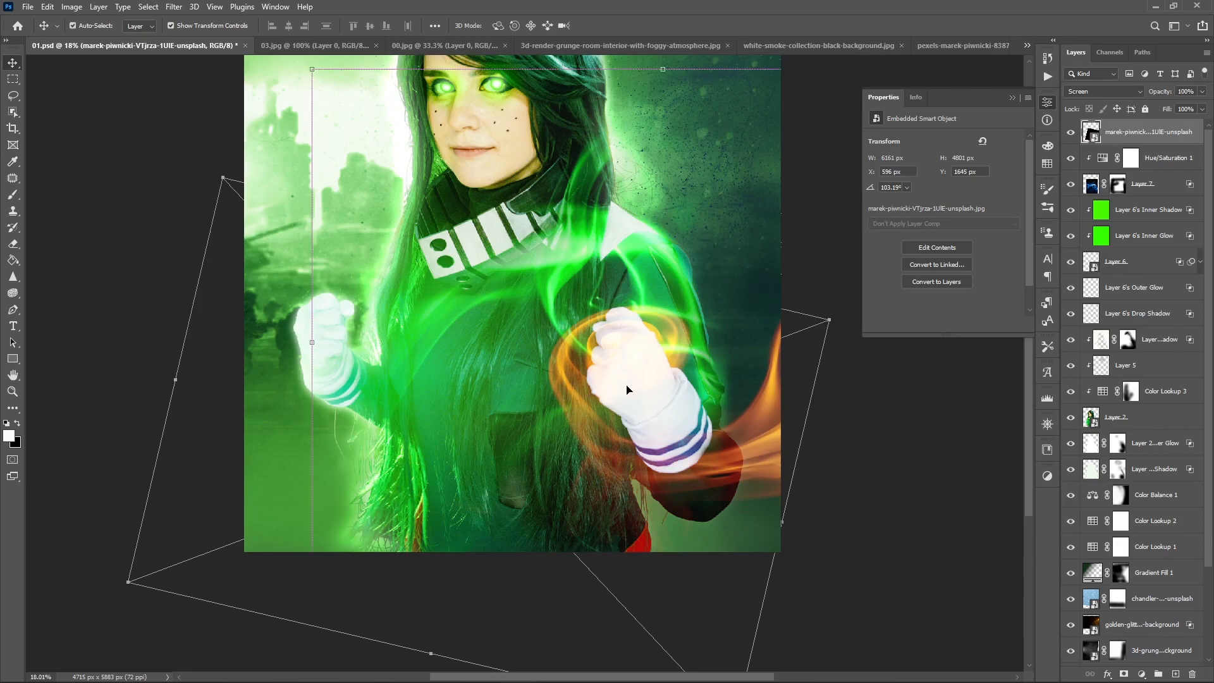
key(ctrl+t)
right_click(627, 385)
click(662, 618)
drag(680, 468, 614, 468)
drag(632, 569, 734, 527)
drag(638, 463, 687, 463)
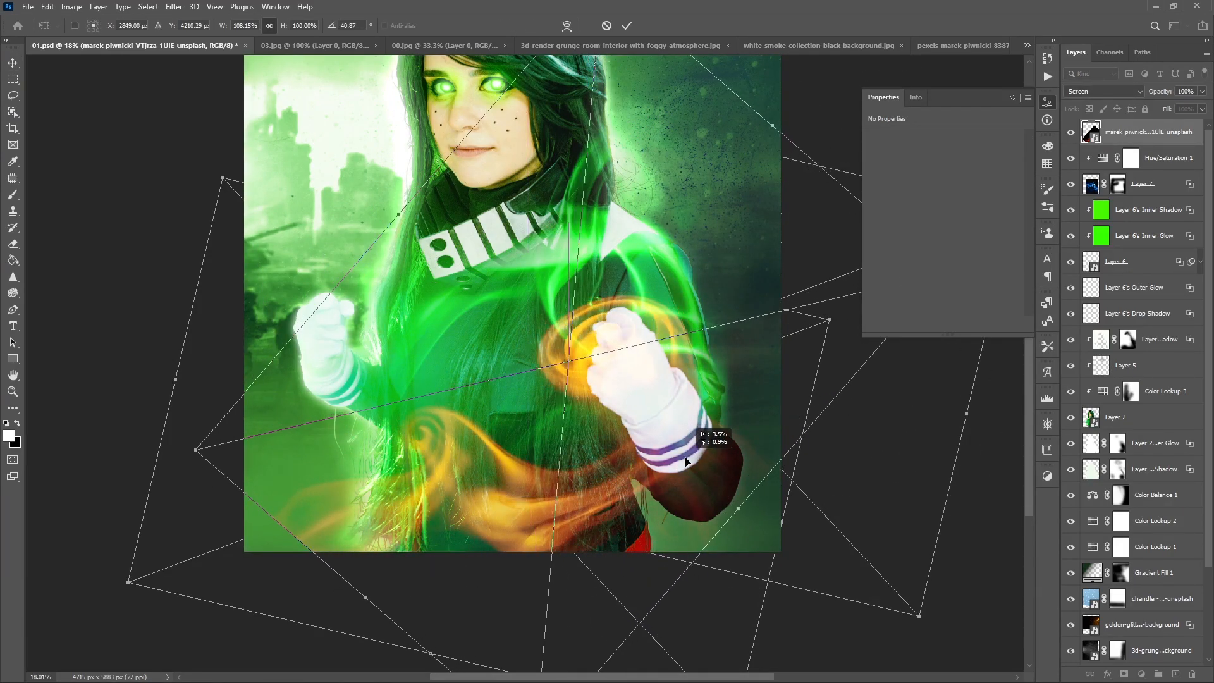
- Resize and rotate the orange smoke to 48.50° so its swirl wraps around the raised fist, and apply the transform
drag(196, 450, 260, 431)
drag(371, 418, 387, 418)
drag(658, 103, 593, 157)
drag(723, 181, 699, 209)
drag(587, 299, 599, 294)
drag(539, 58, 544, 55)
drag(877, 381, 862, 381)
key(Return)
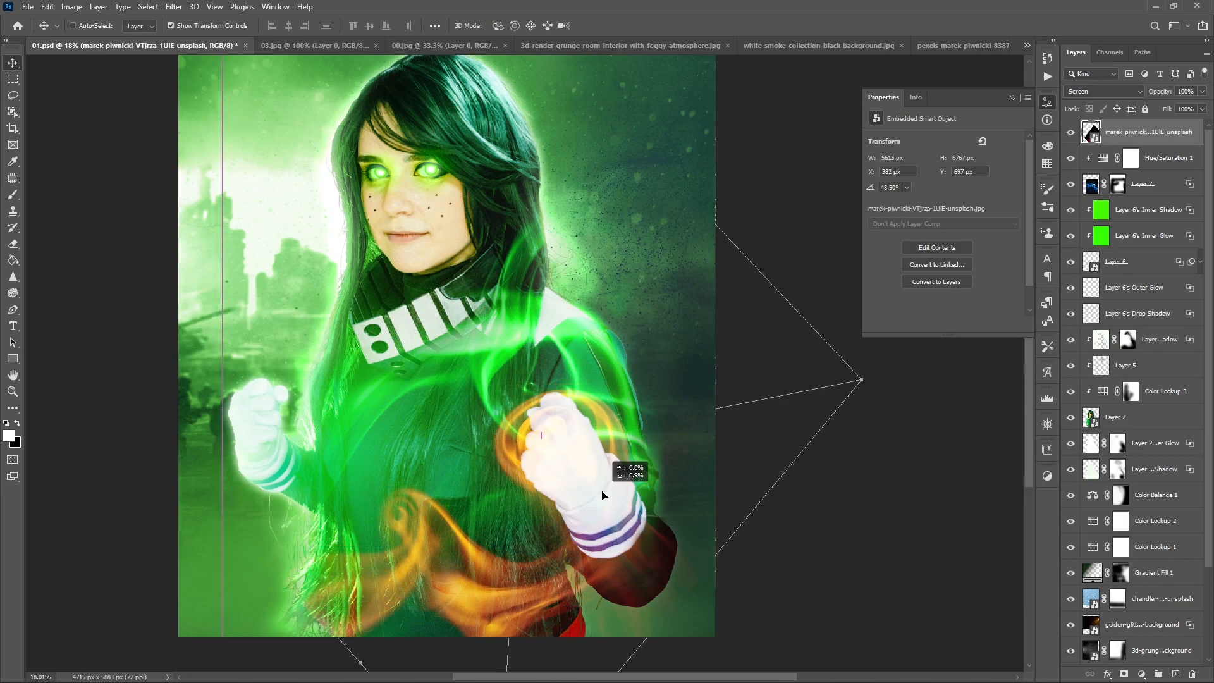
- Clip a colorized Hue/Saturation adjustment to the orange smoke with hue 128, saturation 53 and lightness -5
click(1142, 674)
click(1153, 554)
click(938, 324)
click(936, 254)
drag(908, 211, 948, 212)
drag(871, 187, 924, 188)
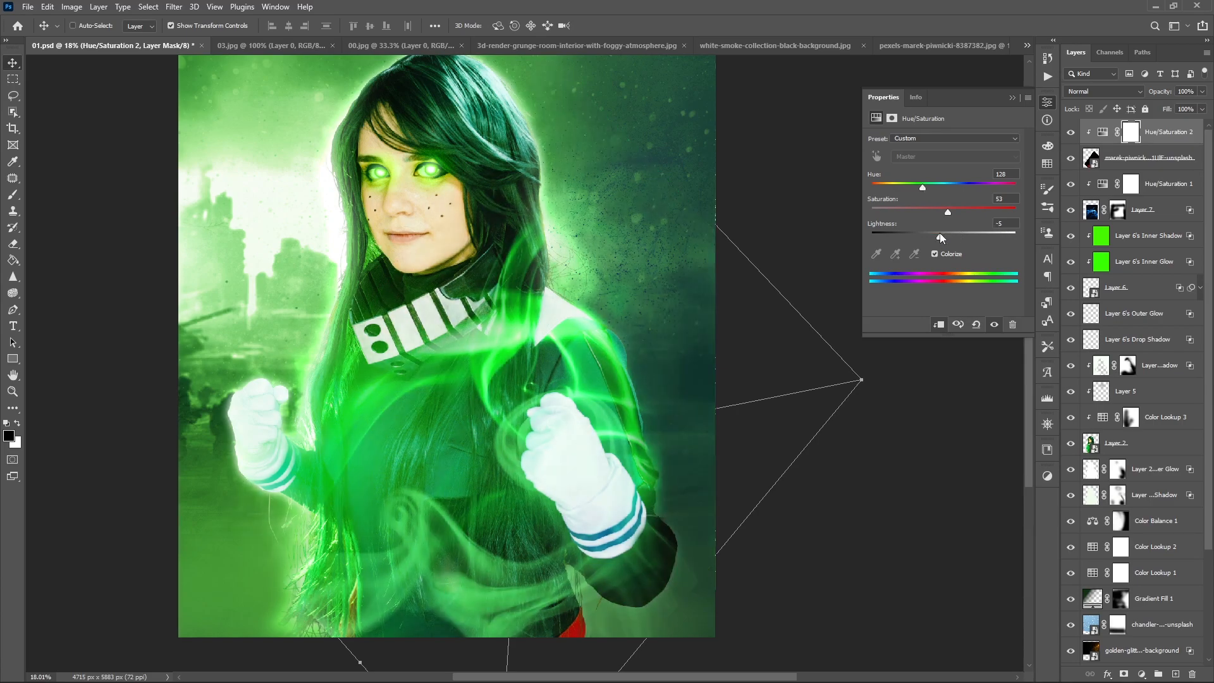
- Add a mask to the recolored smoke layer, paint away the smoke along the lower body, and save the document
click(1141, 160)
click(1124, 674)
key(b)
mouse_move(316, 589)
mouse_down()
mouse_move(699, 629)
mouse_move(710, 583)
mouse_up()
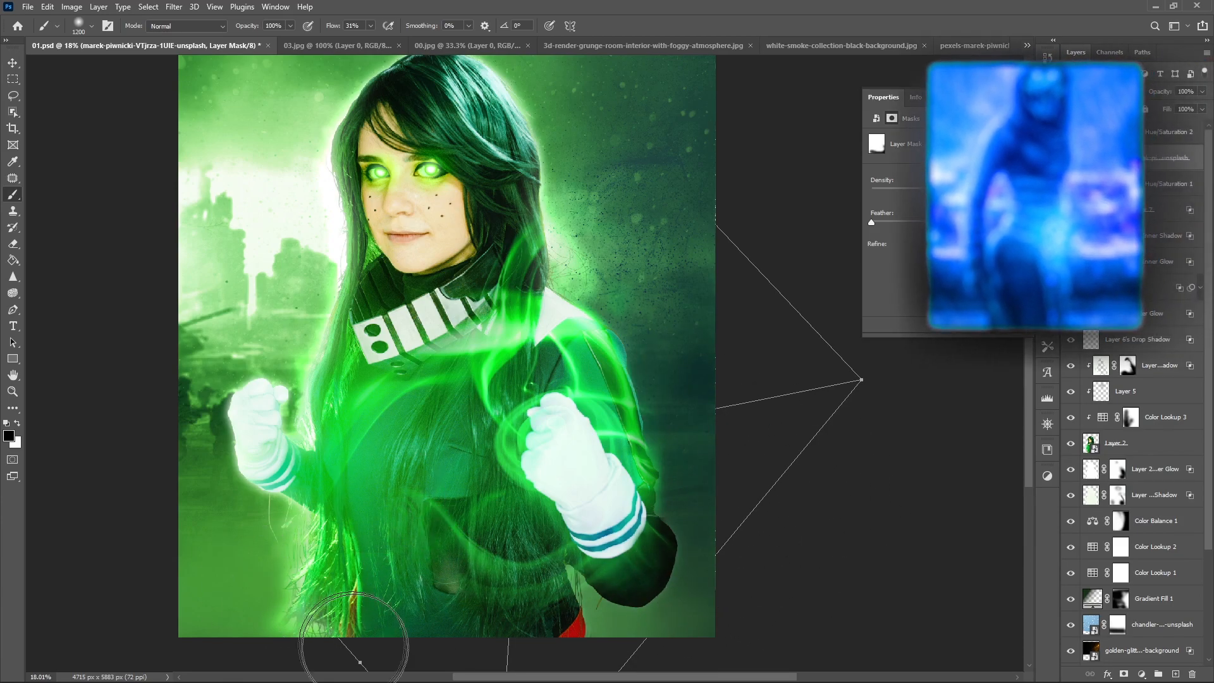
key(ctrl+minus)
key(ctrl+plus)
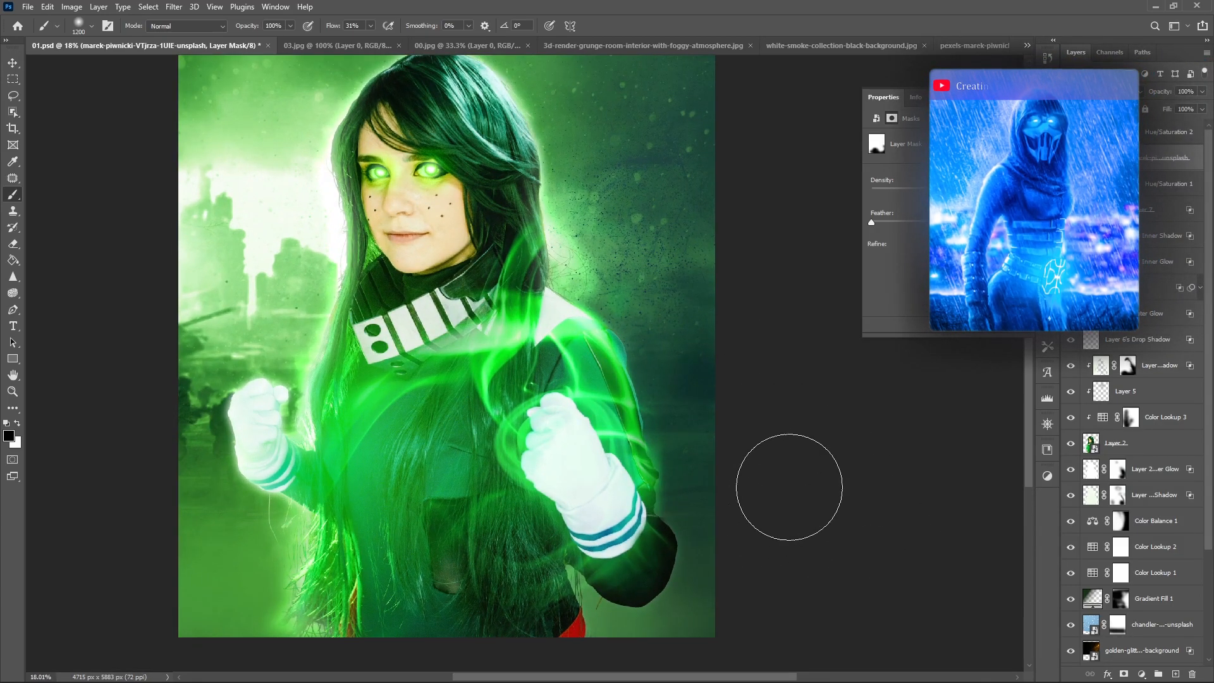
key(ctrl+s)
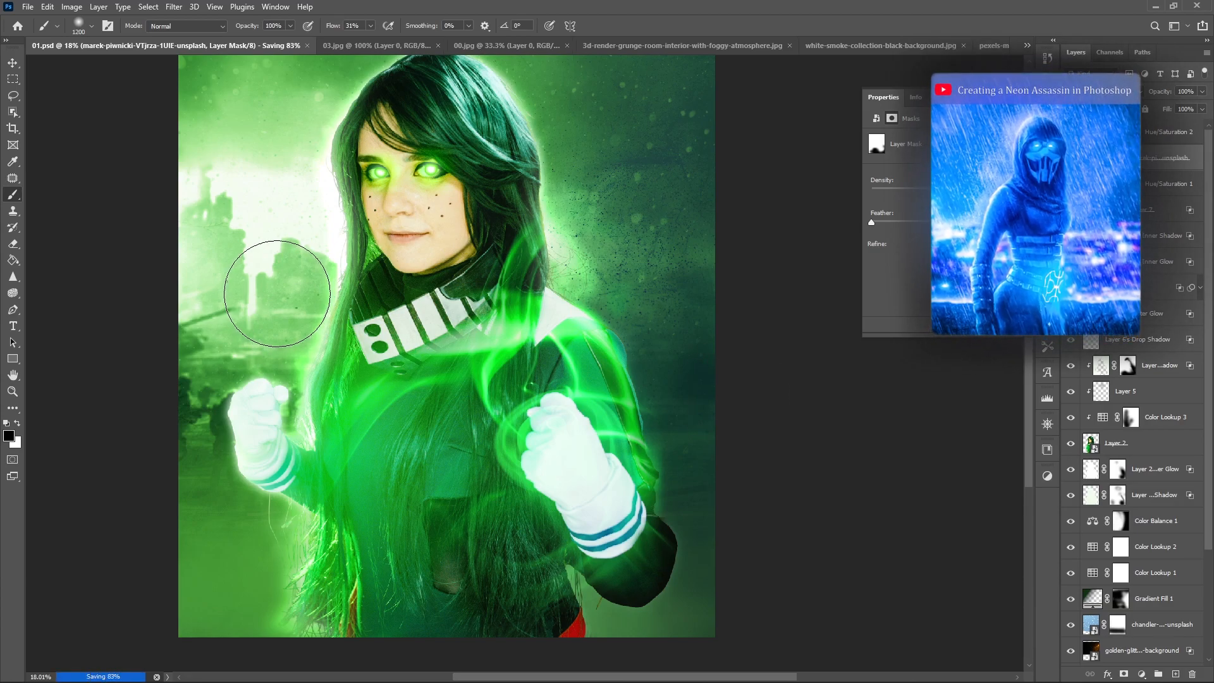
- Close the blue smoke source image without saving its changes
key(v)
click(967, 46)
key(ctrl+w)
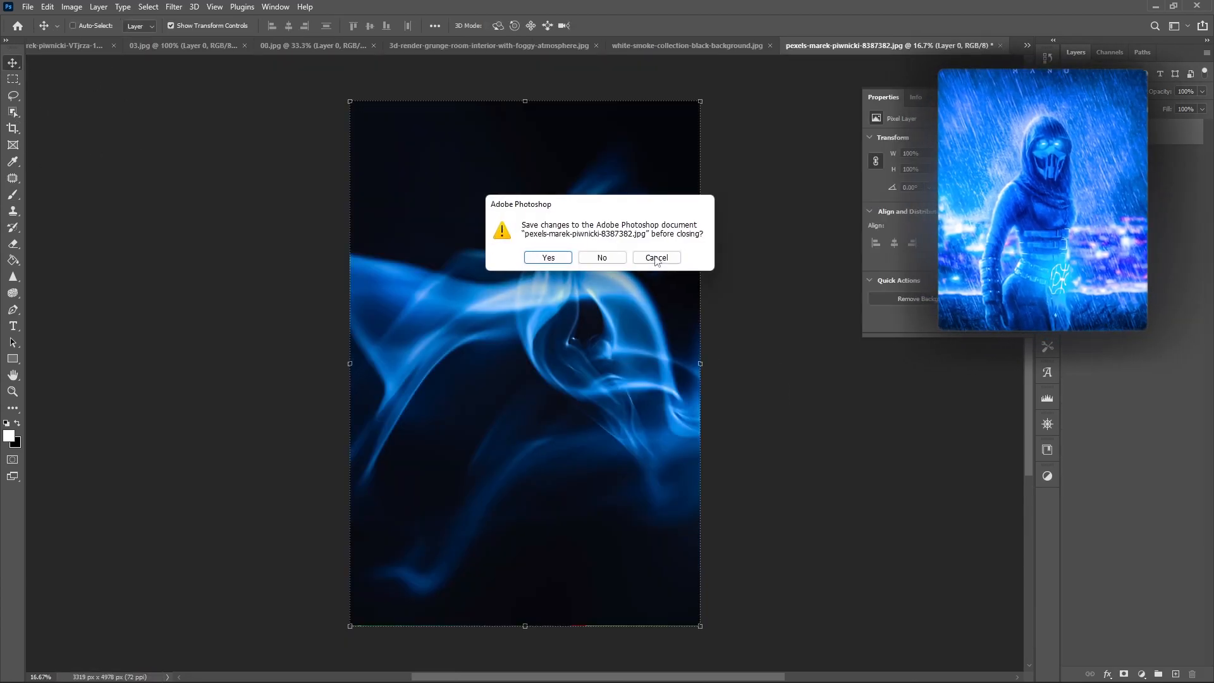
click(602, 259)
- Bring the blue smoke image in at the top of the composite's layer stack and set its blend mode to Screen
click(874, 47)
drag(1197, 139, 1133, 166)
key(shift+plus)
key(shift+plus)
key(shift+plus)
key(shift+plus)
key(shift+plus)
key(shift+plus)
key(shift+plus)
key(shift+plus)
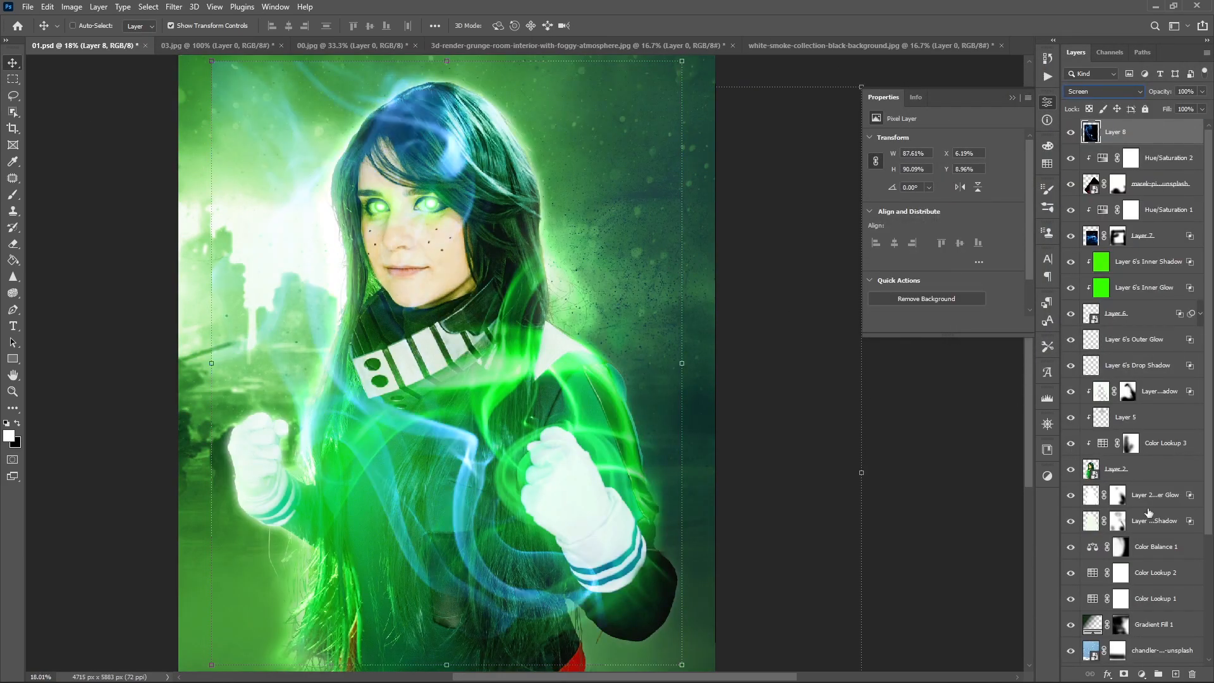
- Clip a Hue/Saturation adjustment to the blue smoke, colorize it, and shift its hue to green with strong saturation
click(1142, 674)
click(1157, 551)
click(940, 324)
click(947, 255)
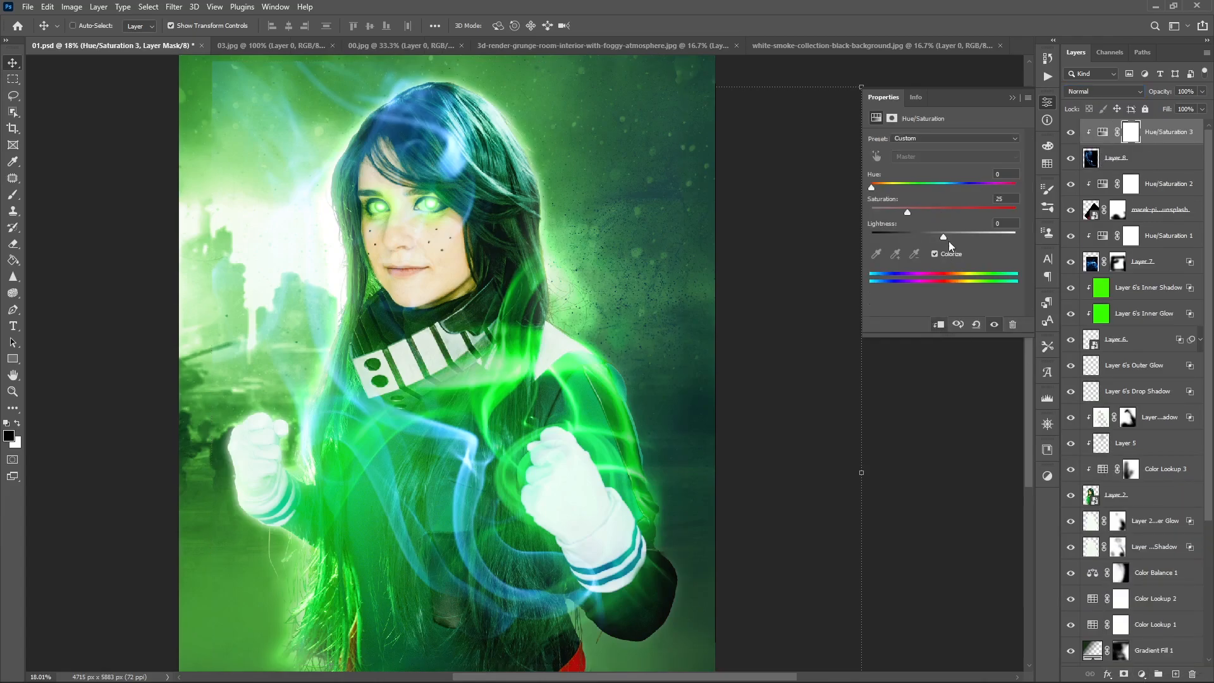
drag(872, 188, 916, 189)
drag(908, 212, 1015, 217)
- Move the newly recolored smoke over the lower body, warp its curves, and apply the transform
click(1137, 158)
drag(458, 285, 414, 470)
click(643, 247)
click(566, 26)
drag(268, 560, 361, 400)
drag(476, 508, 383, 363)
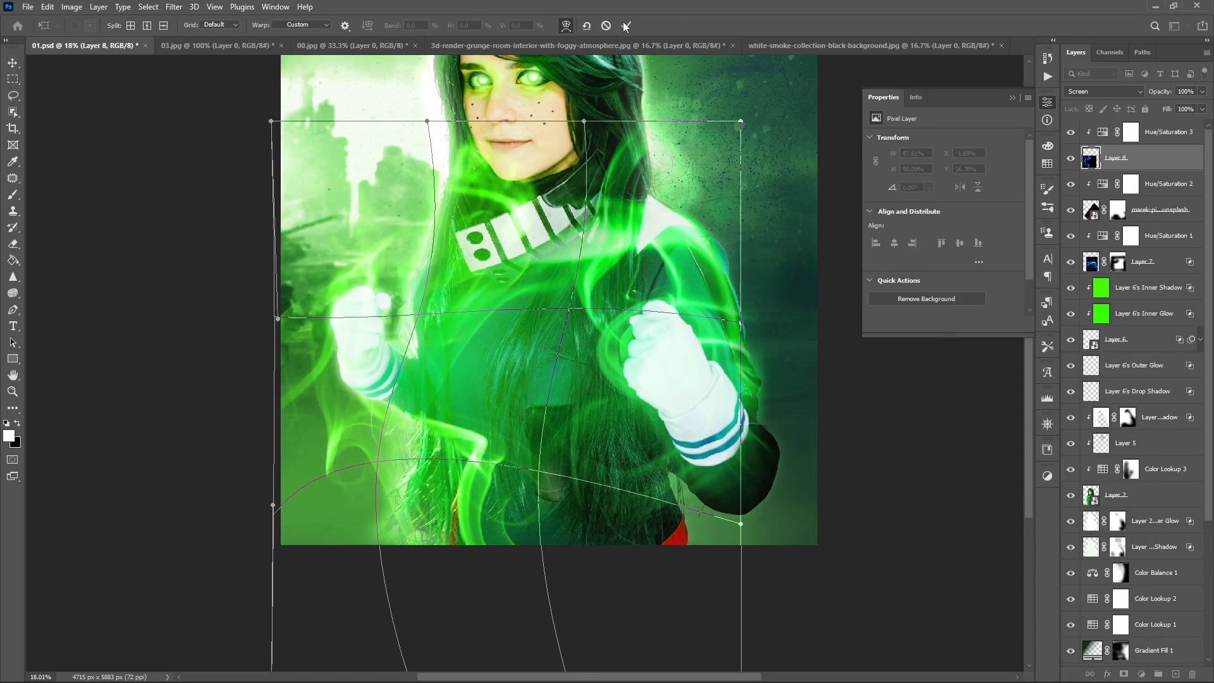
click(628, 26)
- Scale down the warped smoke and place it around the smaller, farther fist
drag(741, 120, 523, 402)
drag(406, 541, 431, 375)
drag(502, 468, 422, 442)
key(Return)
mouse_move(346, 346)
mouse_down()
mouse_move(324, 336)
mouse_move(337, 360)
mouse_up()
- Flip, rotate and reposition the smoke so it curls beside the farther fist and along the hair, and apply the transform
key(ctrl+t)
right_click(346, 357)
click(385, 616)
drag(437, 411, 331, 441)
drag(515, 354, 392, 601)
drag(370, 382, 361, 468)
key(Return)
- Add a mask to the fist smoke layer and paint away unwanted smoke with a soft black brush
click(1123, 674)
key(b)
mouse_move(344, 300)
mouse_down()
mouse_move(252, 446)
mouse_move(272, 296)
mouse_up()
key(ctrl+z)
drag(374, 352, 354, 353)
mouse_move(748, 420)
mouse_down()
mouse_move(797, 473)
mouse_move(792, 486)
mouse_up()
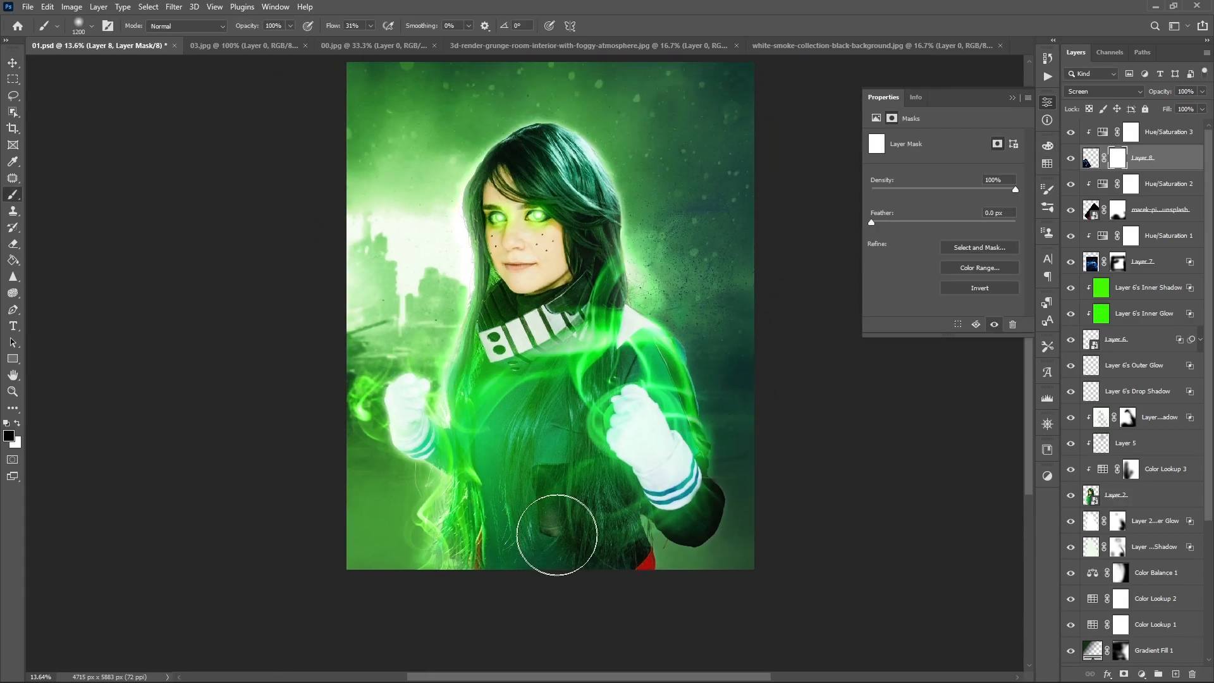
scroll(604, 535, up, 5)
drag(561, 515, 615, 410)
drag(568, 227, 487, 184)
mouse_move(472, 209)
mouse_down()
mouse_move(544, 351)
mouse_move(508, 202)
mouse_up()
scroll(447, 269, up, 7)
drag(745, 537, 527, 253)
mouse_move(508, 332)
mouse_down()
mouse_move(794, 491)
mouse_move(843, 491)
mouse_up()
- Refine the fist smoke's mask around the glove, sleeve and torso with smaller and larger brush sizes
key(bracketleft)
key(bracketleft)
key(bracketleft)
drag(394, 490, 396, 208)
drag(788, 500, 667, 236)
scroll(668, 461, down, 3)
key(bracketright)
key(bracketright)
key(bracketright)
key(bracketright)
drag(643, 339, 493, 528)
scroll(732, 504, down, 2)
mouse_move(810, 491)
mouse_down()
mouse_move(703, 424)
mouse_move(710, 433)
mouse_up()
- Toggle the visibility of the three smoke layers to compare the image with and without each one
click(1070, 159)
click(1070, 159)
click(1070, 159)
click(1070, 159)
click(1070, 159)
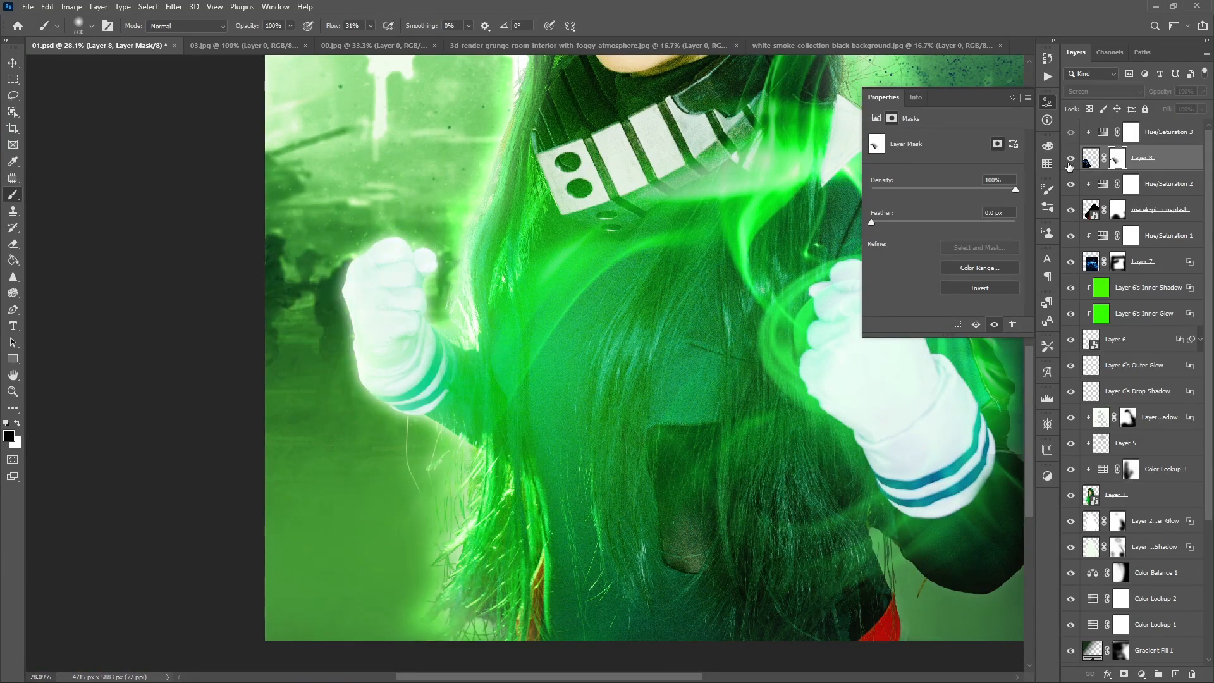
click(1070, 158)
click(1070, 211)
click(1070, 210)
drag(785, 413, 502, 418)
click(1069, 217)
click(1069, 217)
click(1069, 217)
click(1068, 217)
click(1068, 264)
click(1068, 264)
- Fit the whole composite in view and save the document
key(ctrl+0)
key(v)
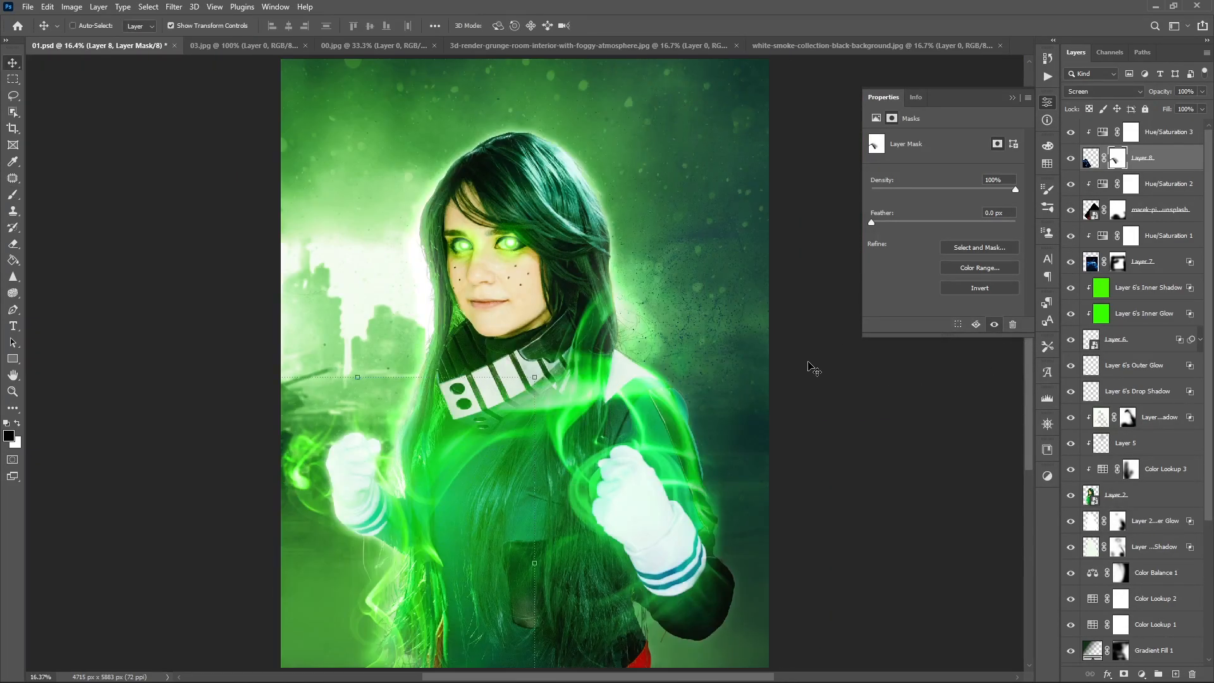
key(ctrl+s)
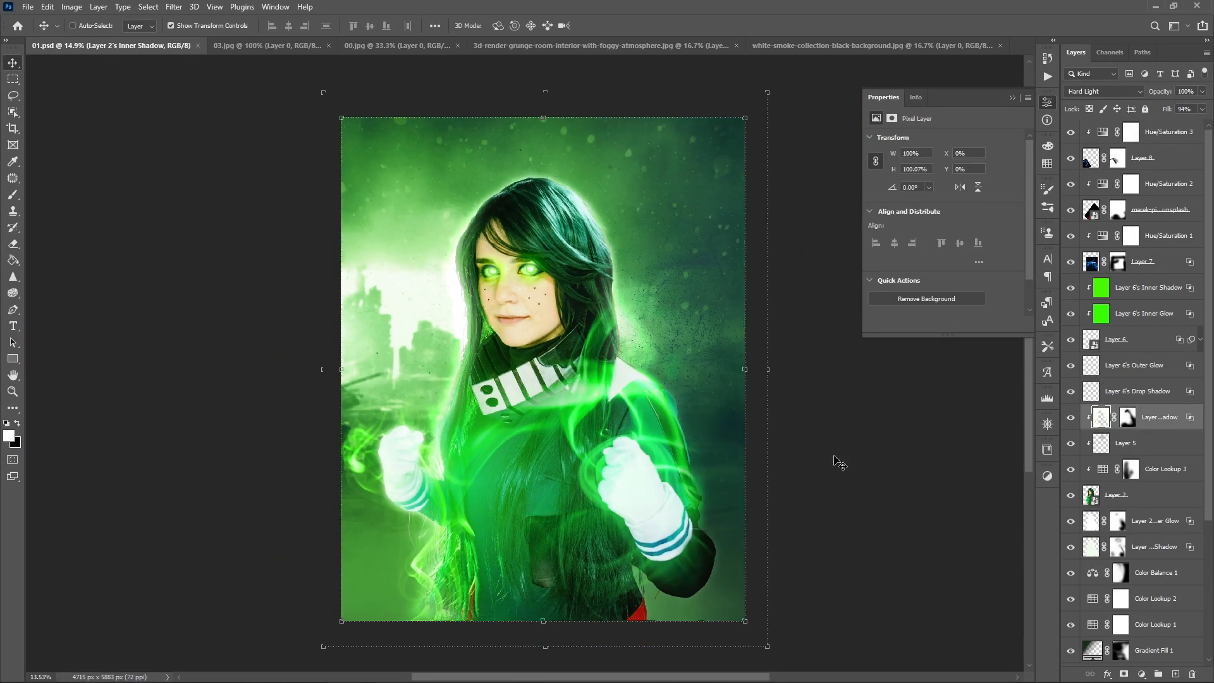
- Add a bright green solid color fill layer clipped to the subject, and adjust its green hue
click(1142, 674)
click(1141, 448)
click(1098, 315)
key(Return)
alt+click(1147, 430)
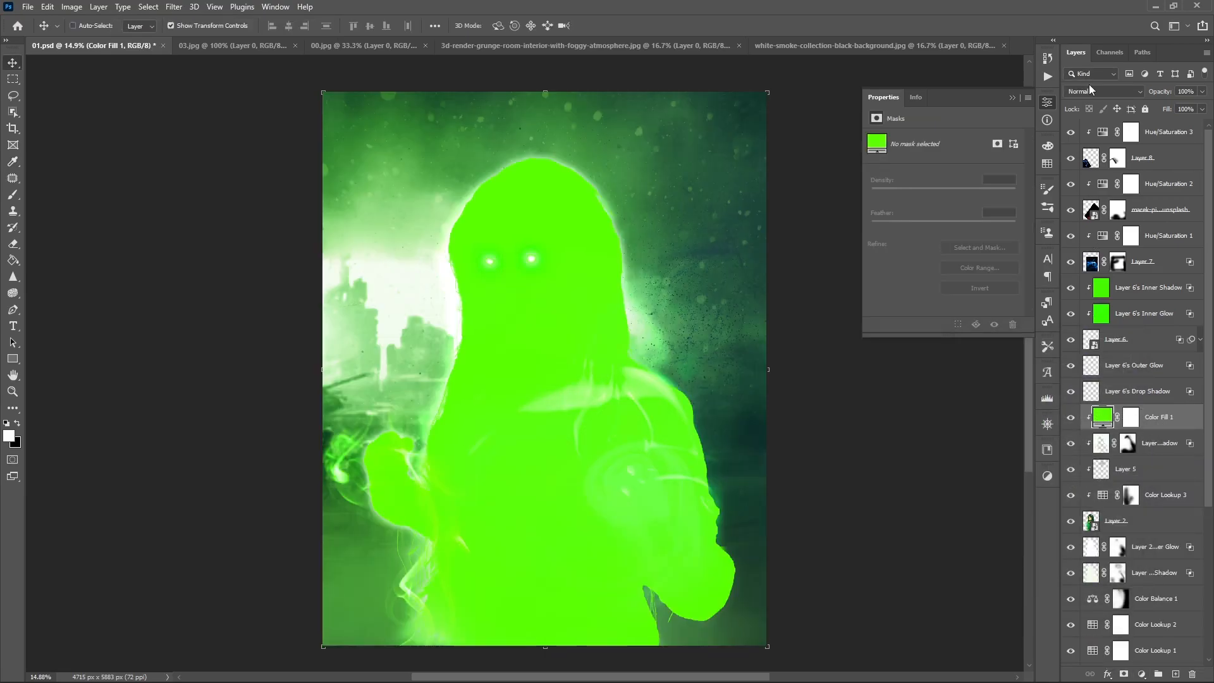
double_click(1103, 416)
drag(988, 489, 988, 484)
click(1075, 364)
- Set the green fill to Color blend mode and split its underlying-layer Blend If sliders at 0/68 and 195/255
click(1108, 94)
scroll(1108, 96, down, 13)
scroll(1108, 96, down, 9)
scroll(1108, 96, down, 3)
right_click(1182, 425)
click(1051, 148)
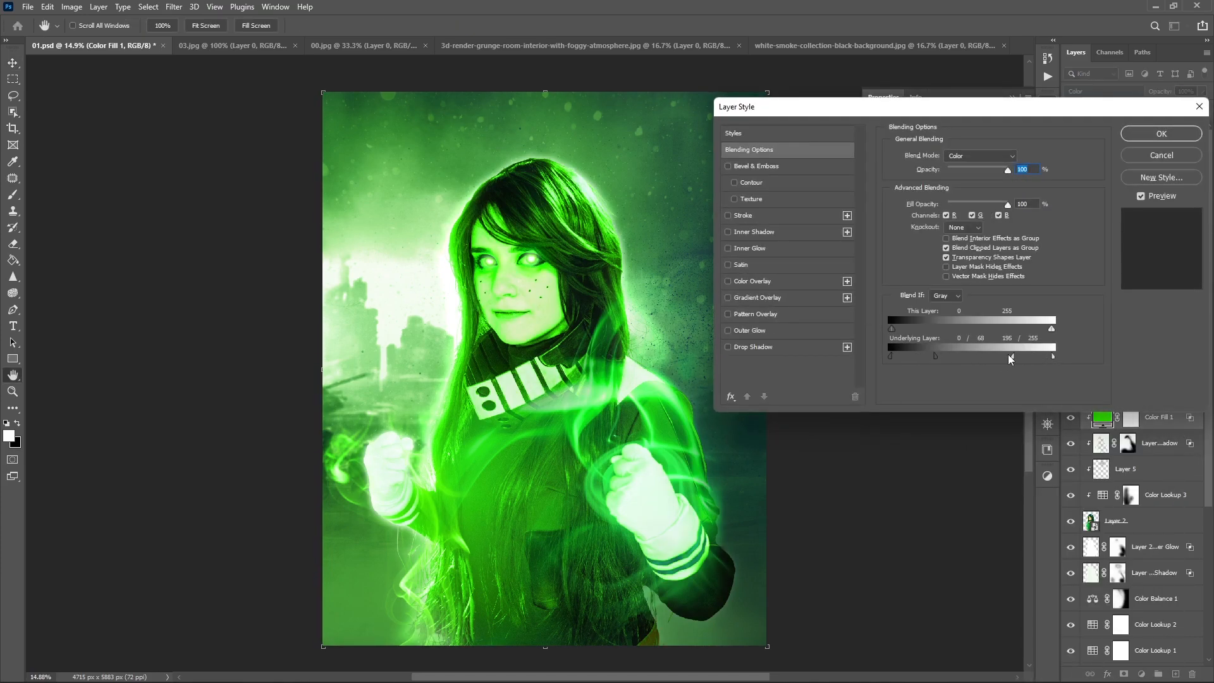
click(1134, 135)
- Invert the green fill's mask and paint the tint back over the hair and jacket with a soft, low-opacity brush
click(1131, 422)
key(ctrl+i)
key(b)
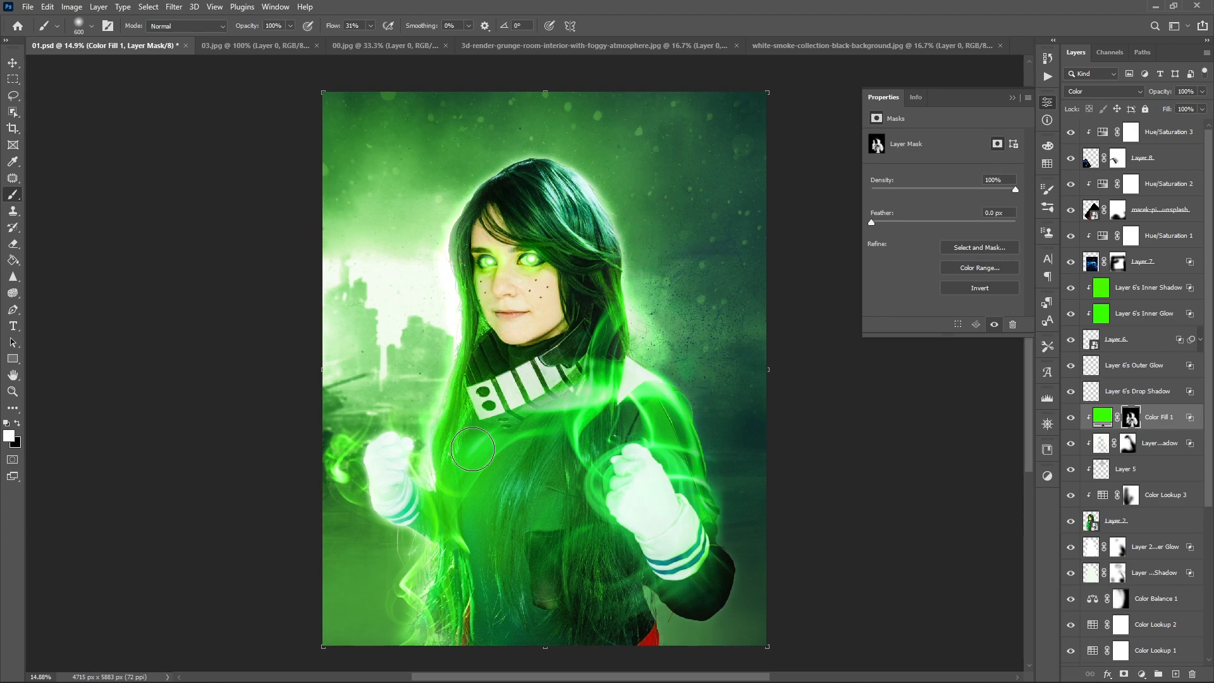
scroll(625, 296, up, 3)
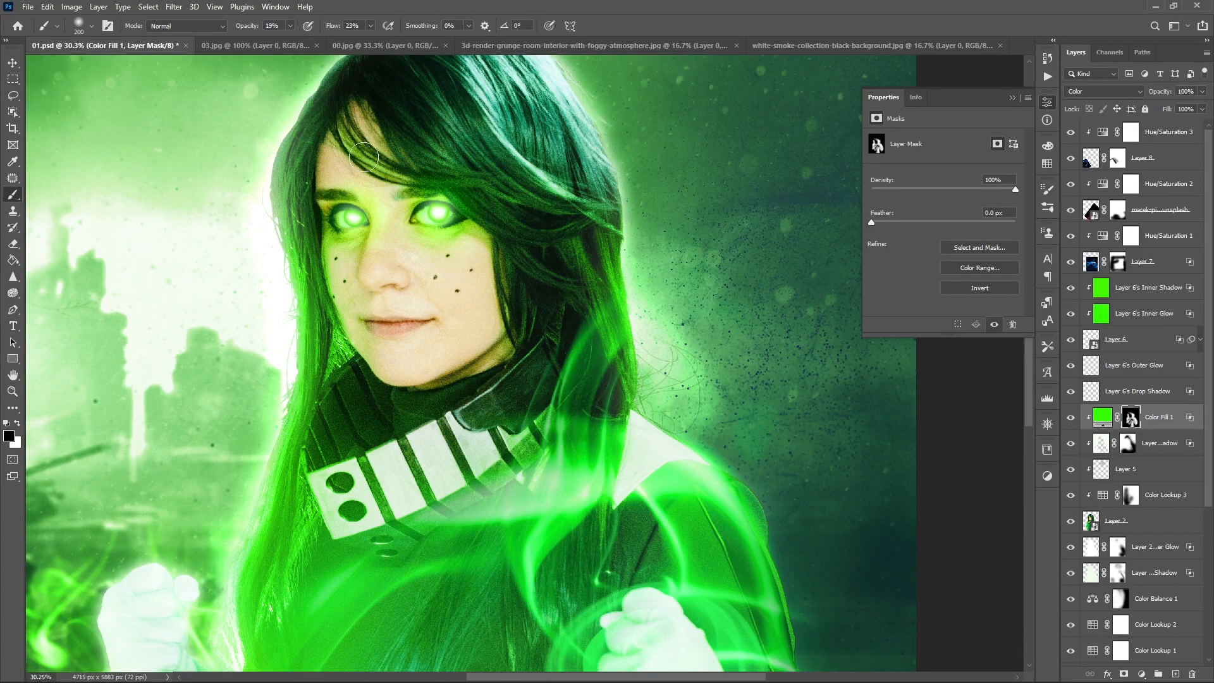
scroll(403, 220, down, 1)
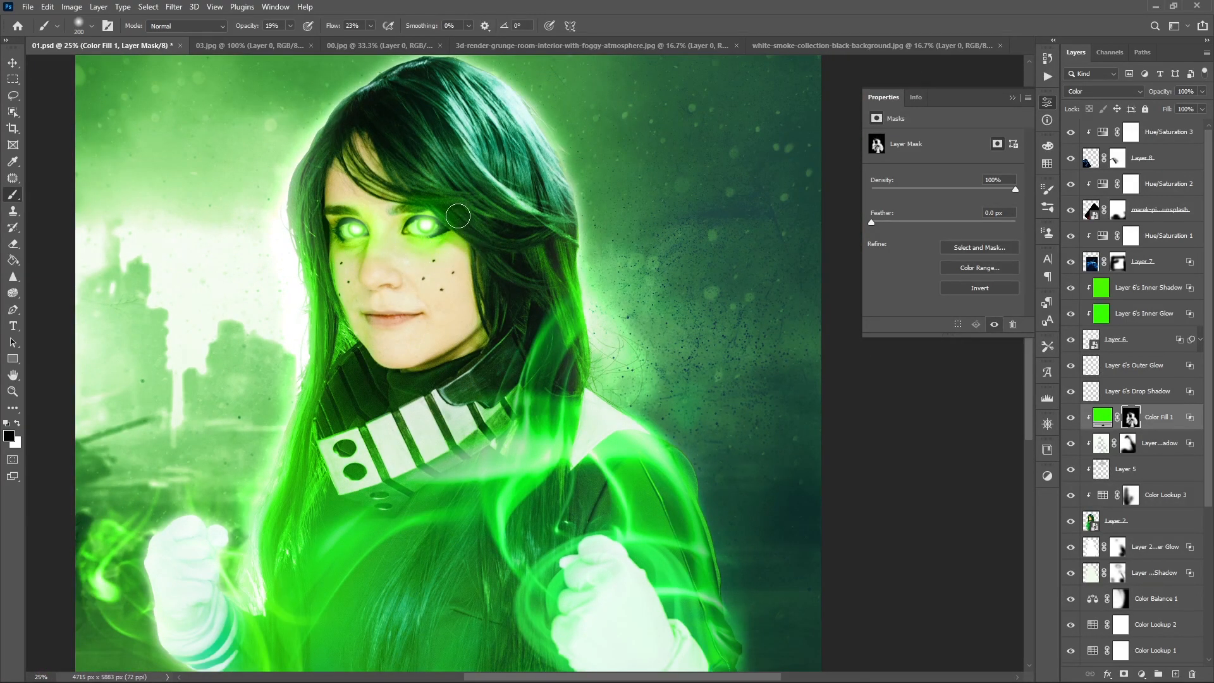
scroll(461, 222, down, 1)
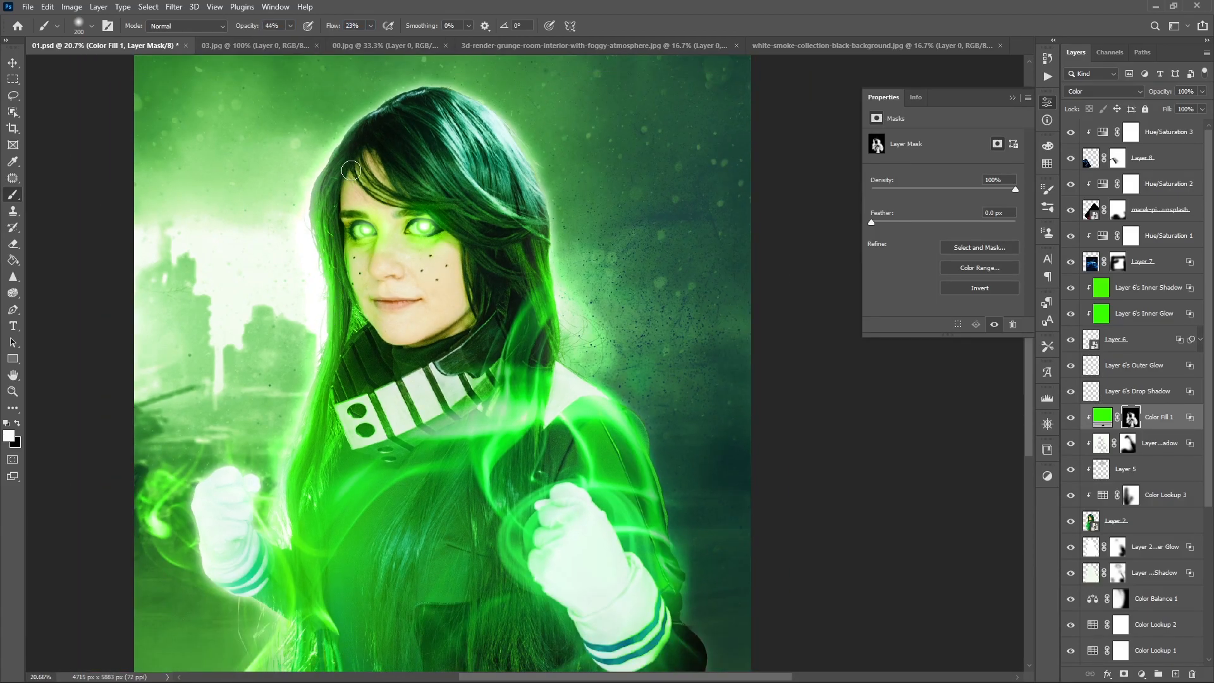
- Extend the green tint over the lower hair, sleeves and jacket on the fill's mask using higher brush opacity
key(x)
drag(274, 518, 411, 318)
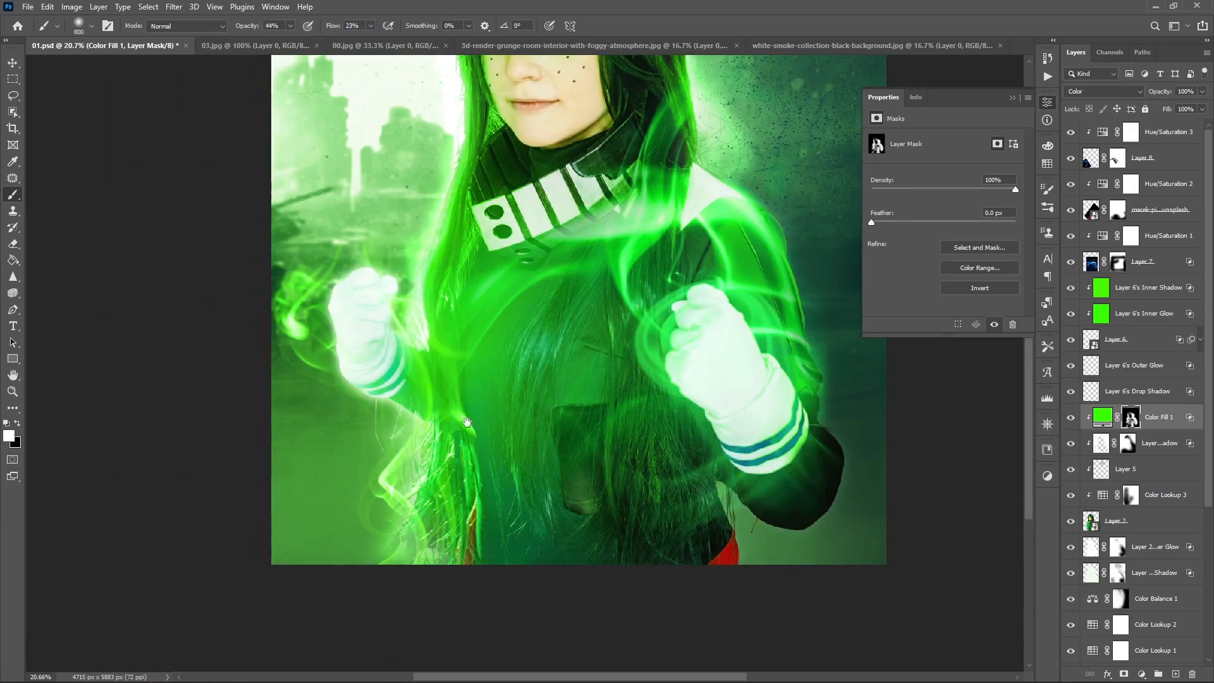
drag(493, 399, 370, 489)
scroll(440, 471, down, 2)
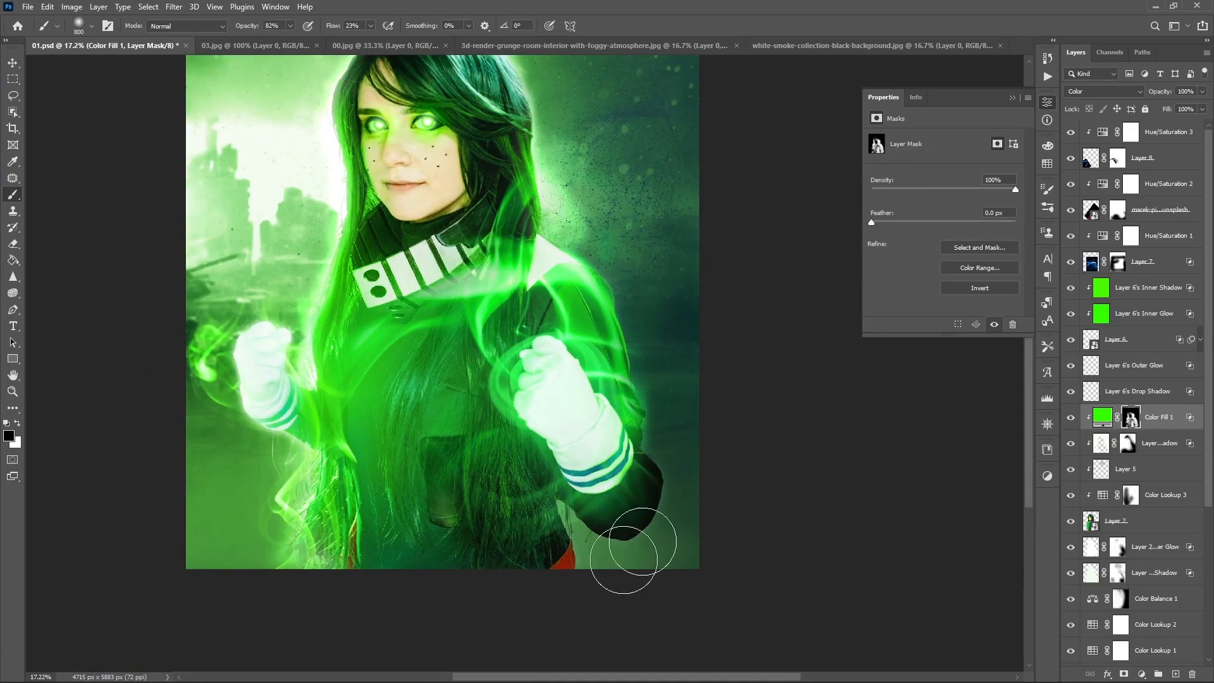
drag(462, 171, 492, 322)
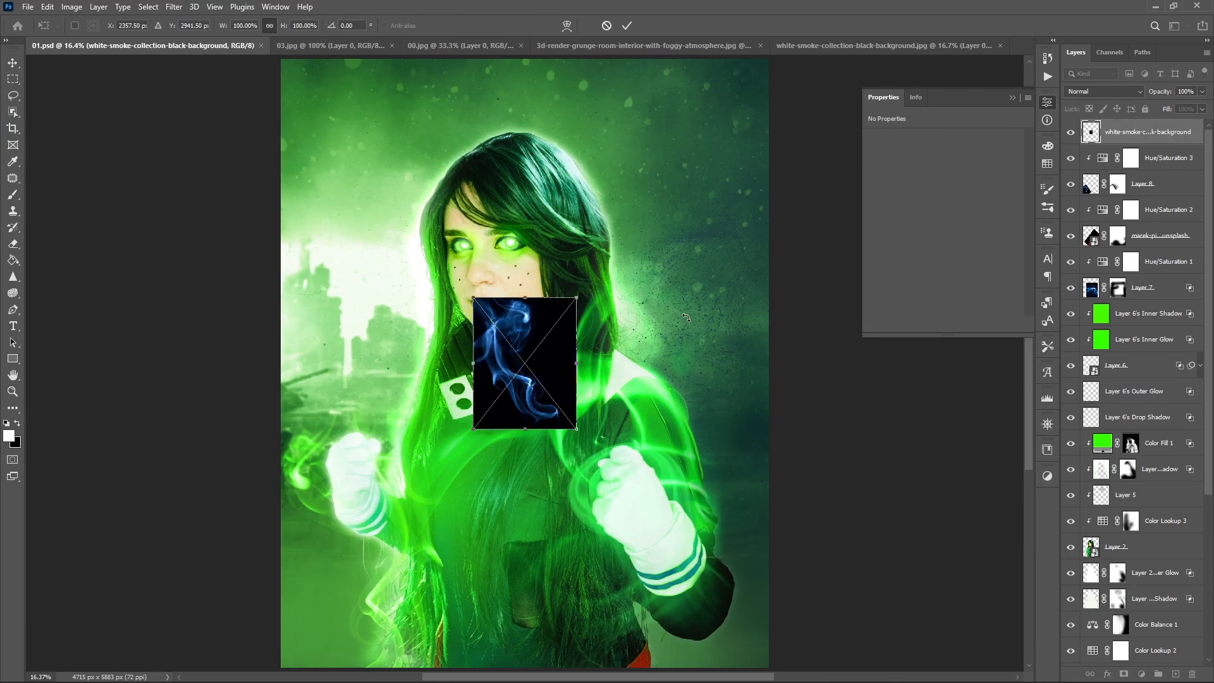
- Change the placed white smoke image's blend mode and shrink it over the subject's eye
click(1104, 91)
click(1100, 208)
drag(584, 364, 525, 364)
drag(504, 368, 517, 249)
key(Return)
- Clip a colorized Hue/Saturation to the eye smoke with hue 122, saturation 87, lightness -5, and set the smoke to Screen
click(1142, 675)
click(1157, 554)
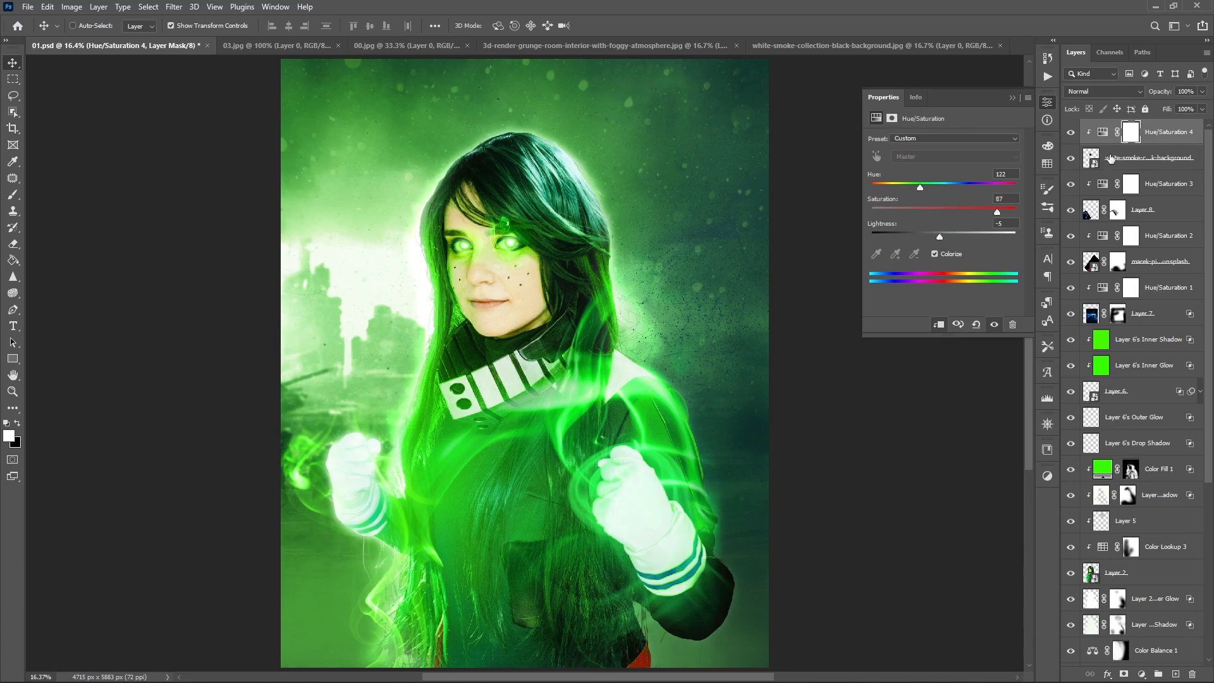
click(1111, 159)
scroll(1092, 94, down, 8)
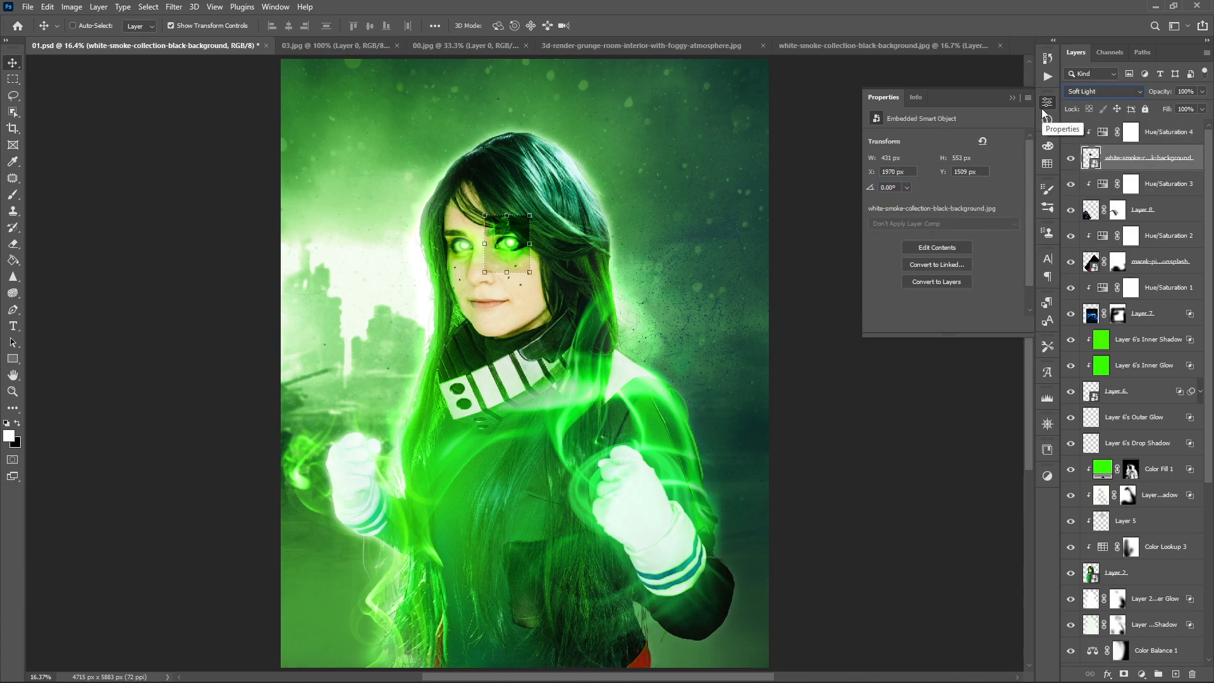
click(1083, 93)
click(1081, 195)
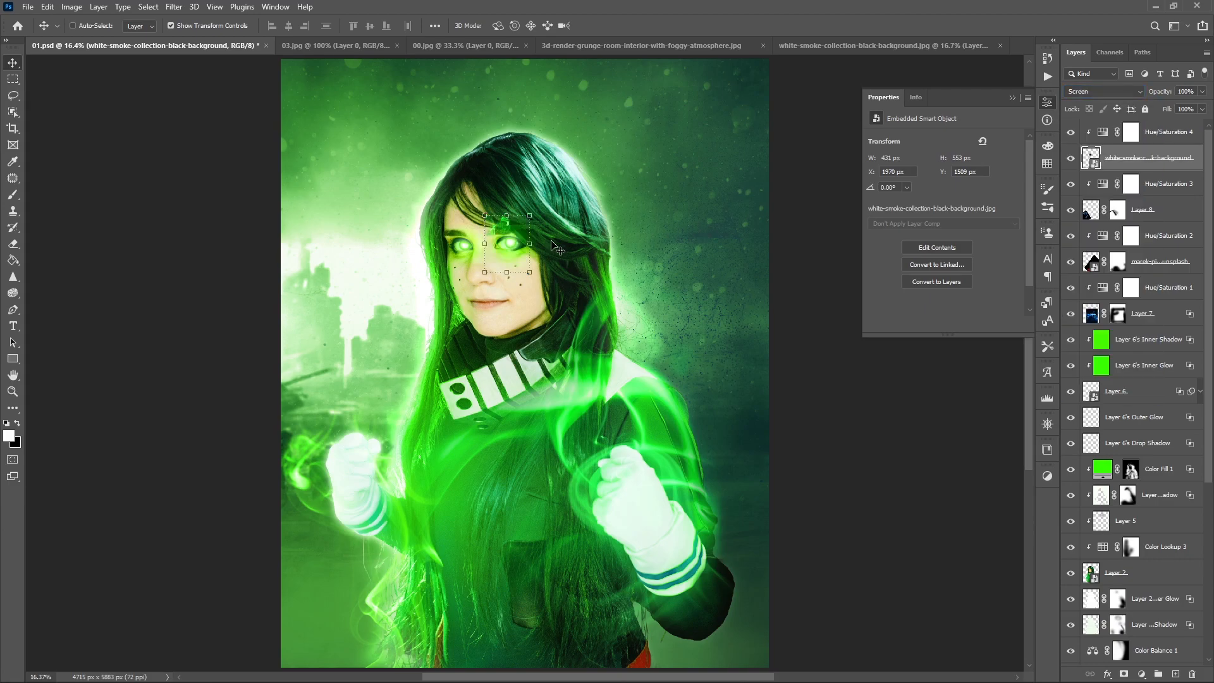
- Scale the eye smoke to 43.49% and rotate it to 107.62° so it trails outward from the eye nearer the bright background
scroll(552, 243, up, 5)
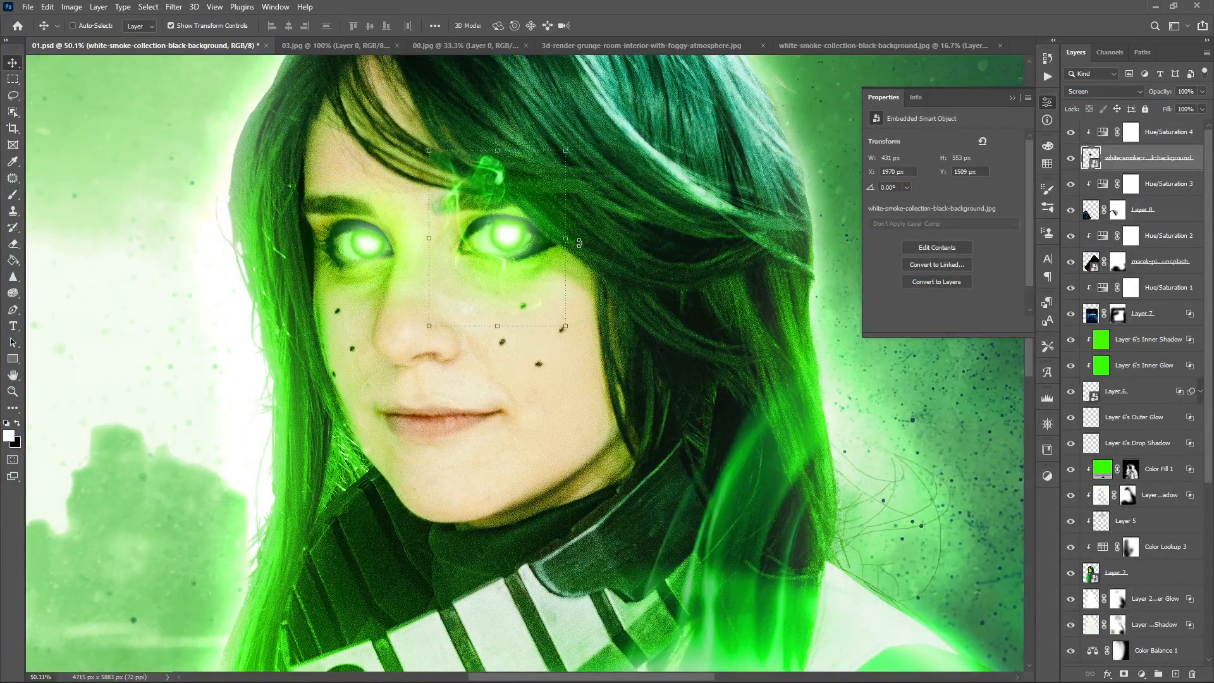
drag(579, 243, 456, 299)
drag(521, 246, 339, 236)
drag(428, 278, 446, 239)
drag(373, 243, 368, 249)
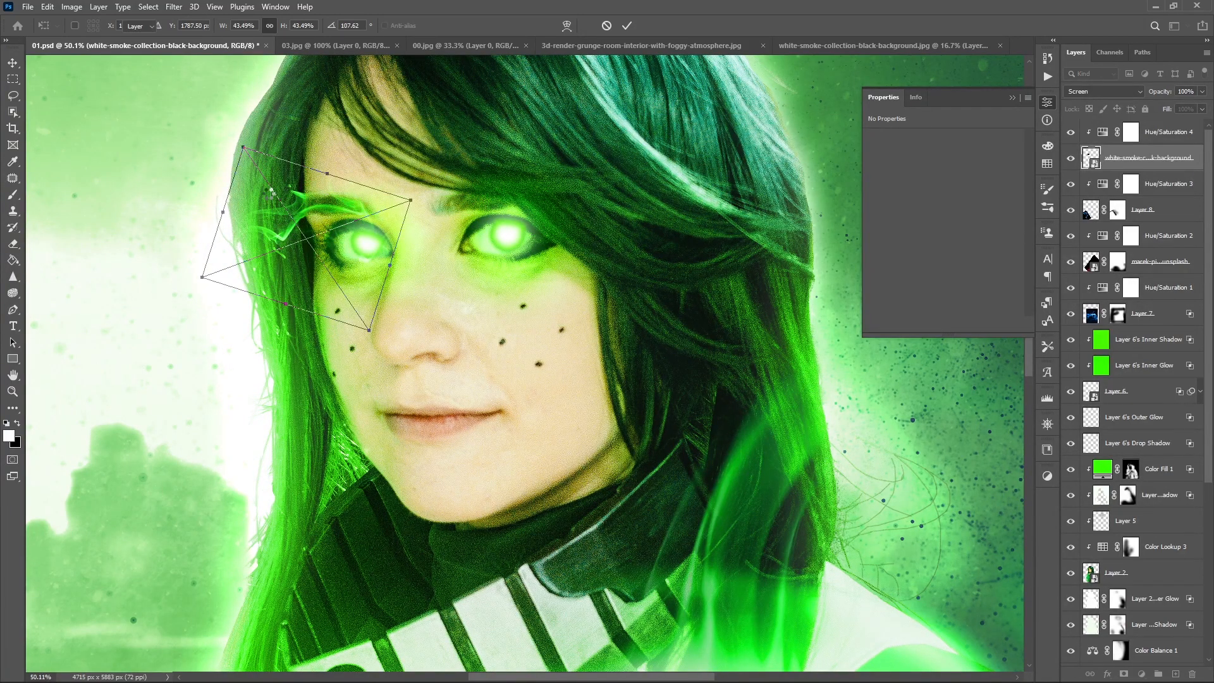
- Duplicate the eye smoke with its color adjustment, move the copy to the other eye, and flip it horizontally
click(1161, 144)
key(ctrl+j)
drag(298, 220, 561, 217)
key(ctrl+t)
right_click(589, 232)
click(623, 484)
key(Return)
- Hide the duplicate smoke and warp the original to follow the outer edge of its eye
drag(1070, 132, 1071, 159)
click(1148, 210)
key(ctrl+t)
click(567, 26)
drag(306, 214, 268, 198)
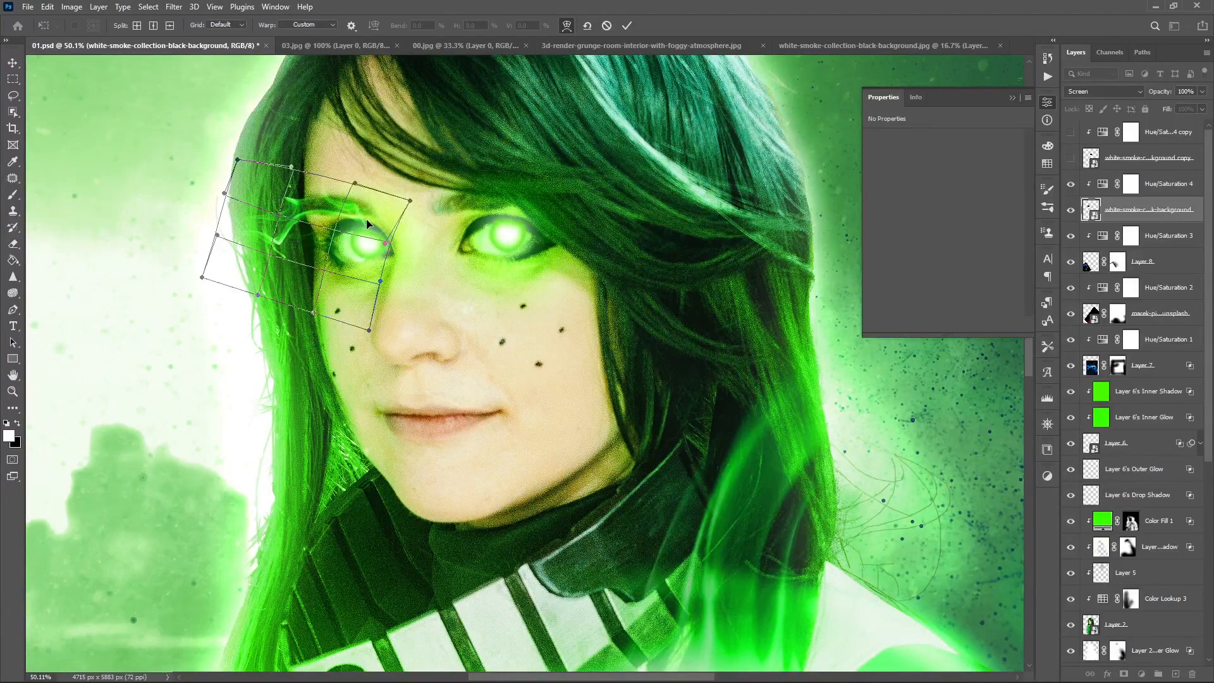
click(627, 26)
- Show the duplicate eye smoke again and warp it to follow the outer edge of the other eye
drag(1071, 159, 1071, 132)
click(1148, 159)
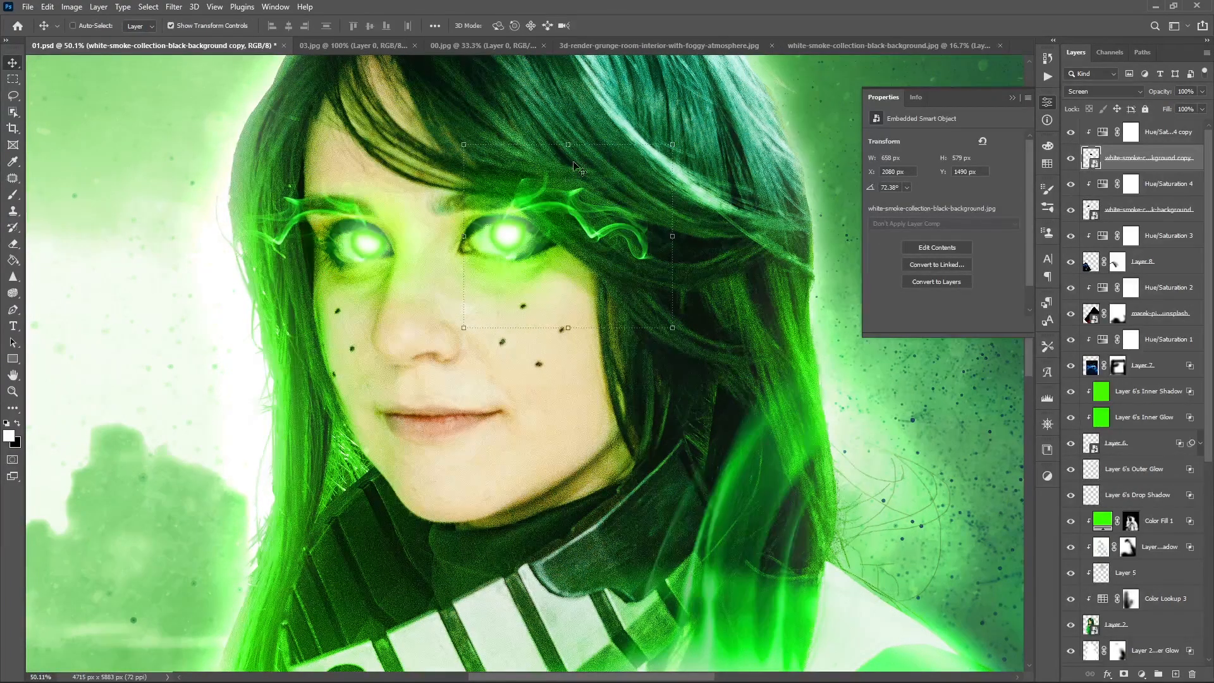
key(ctrl+t)
click(567, 26)
drag(598, 245, 582, 257)
drag(533, 197, 530, 208)
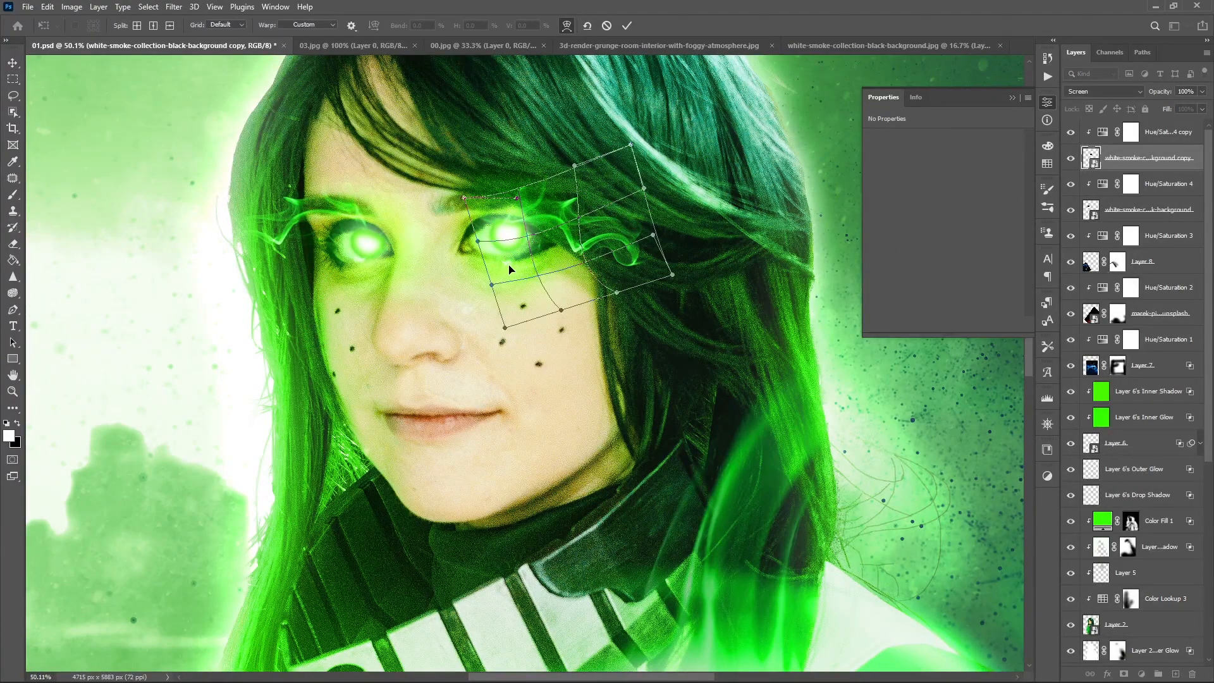
click(628, 26)
- Mask the original eye smoke and fade its edges with a soft brush at 25% opacity and 40% flow
click(1149, 209)
drag(1071, 132, 1070, 159)
click(1125, 674)
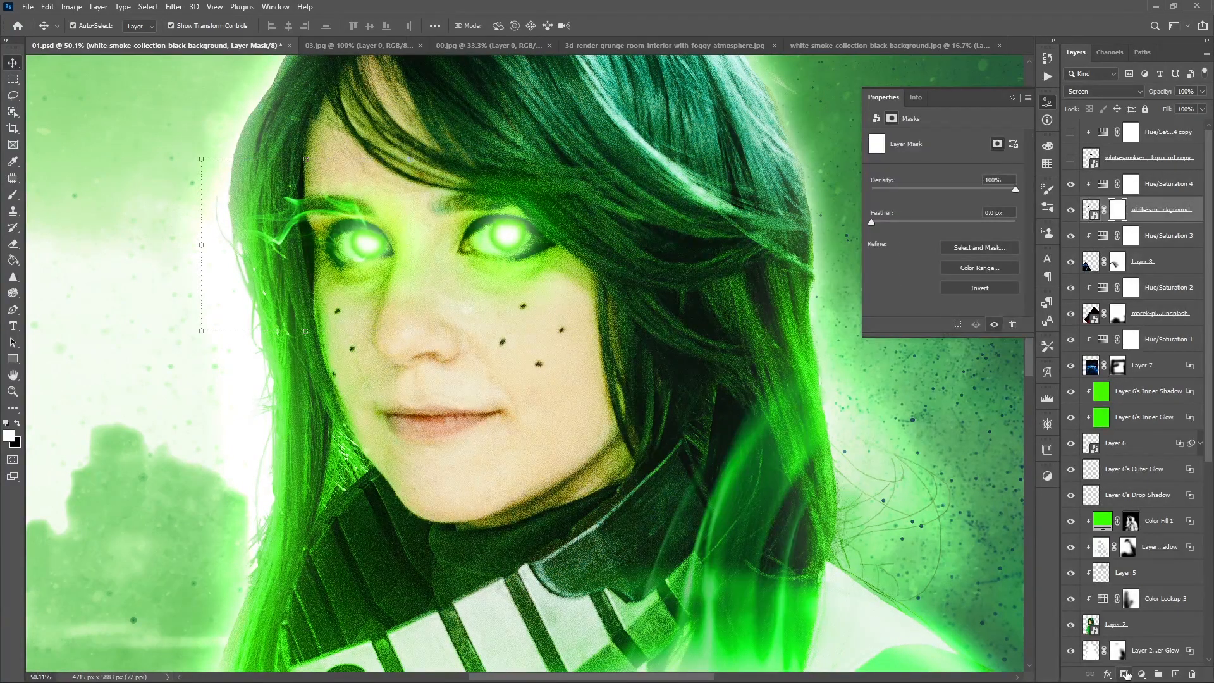
key(ctrl+0)
scroll(412, 250, up, 8)
key(b)
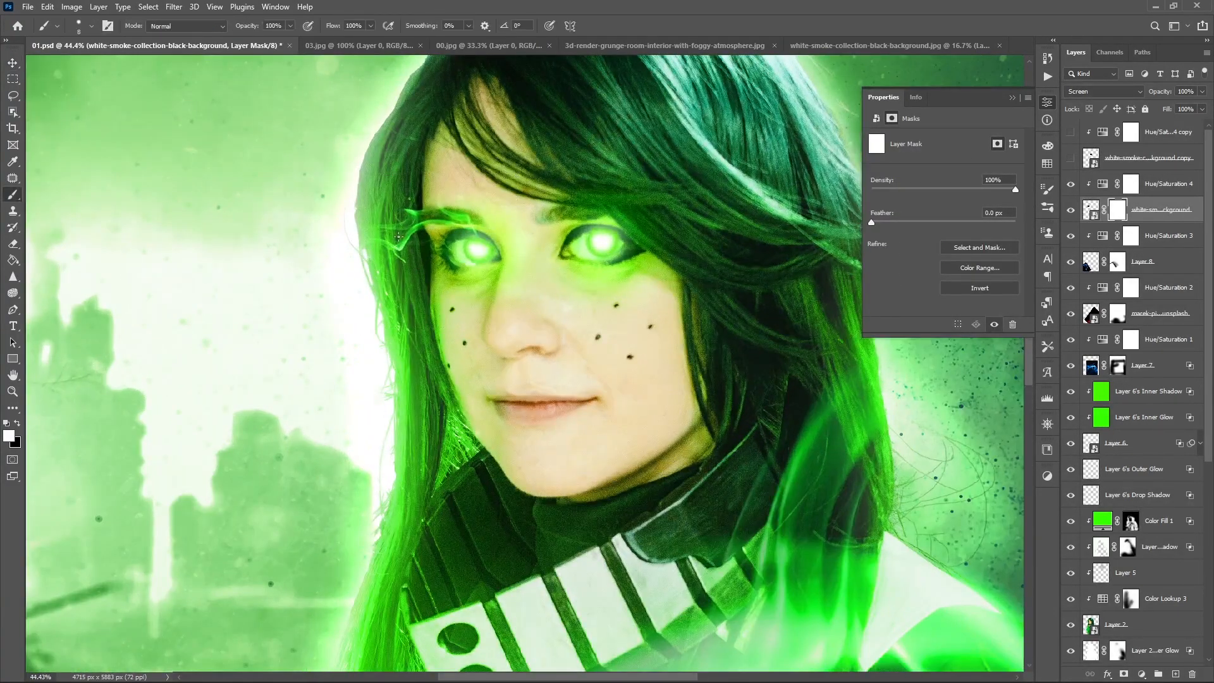
right_click(343, 305)
click(290, 26)
- Add a mask to the duplicate eye smoke, soften its trailing end, and return to the original smoke's mask
click(1116, 153)
click(1125, 674)
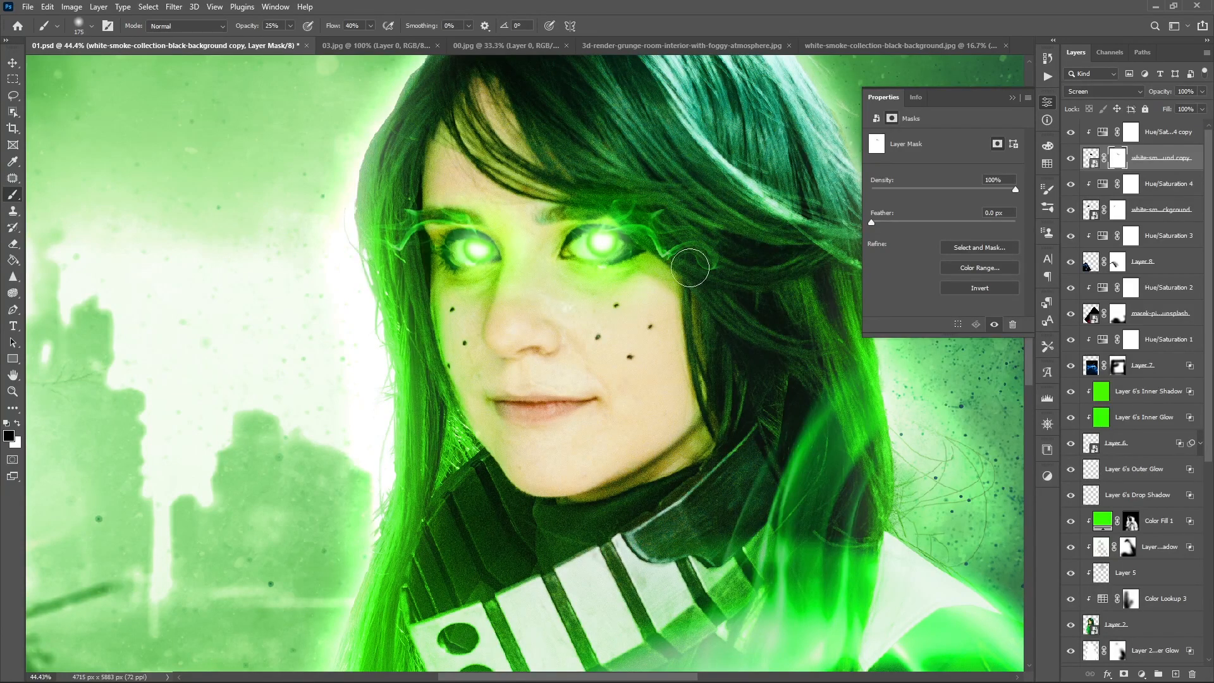
key(alt+bracketleft)
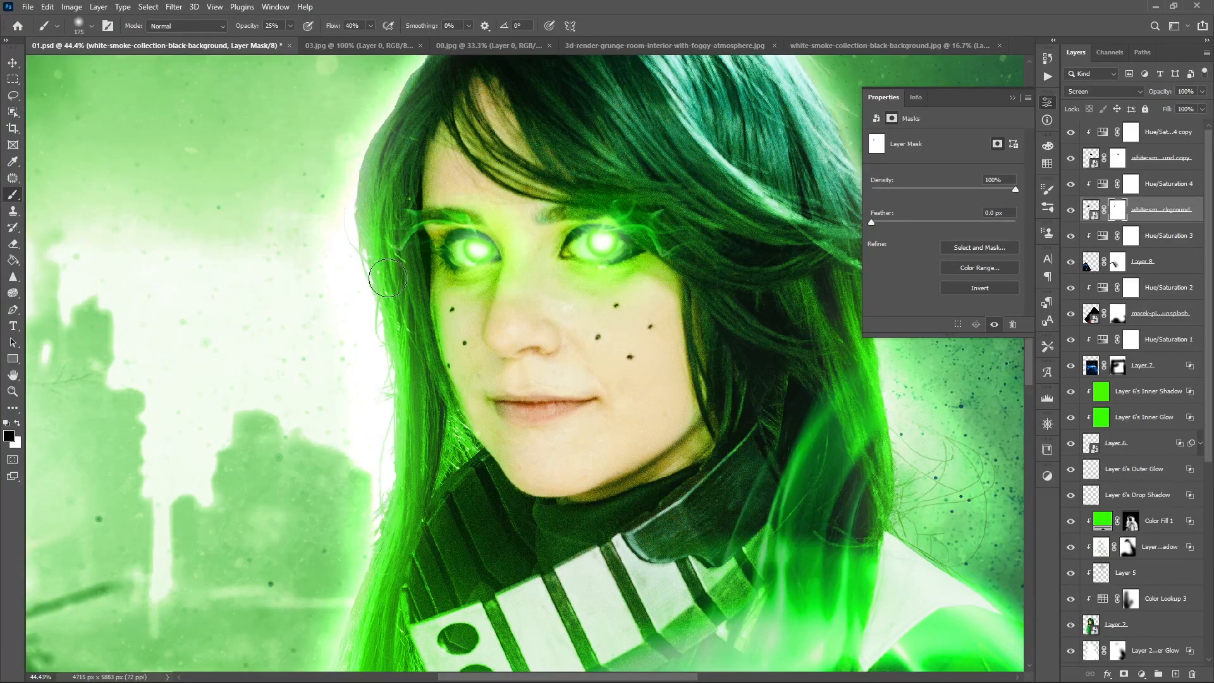
- Save the document, and reduce the fill to 82% on the original eye smoke and 63% on its copy
key(ctrl+0)
key(ctrl+s)
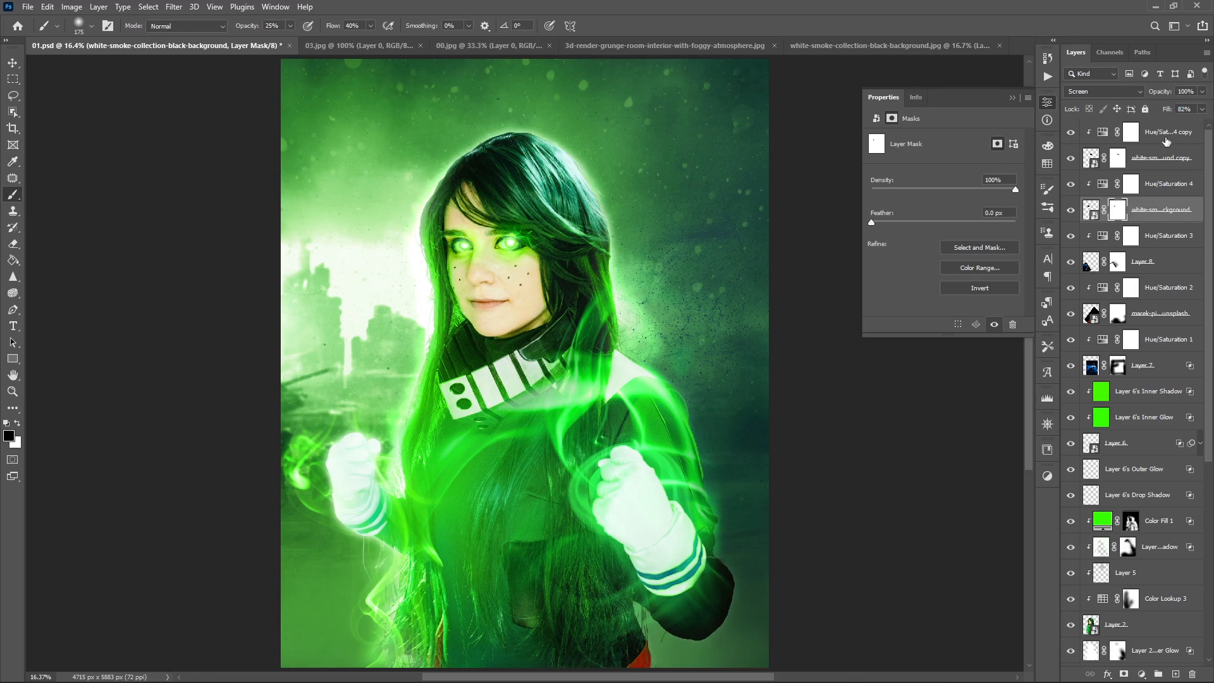
click(1148, 158)
click(1010, 97)
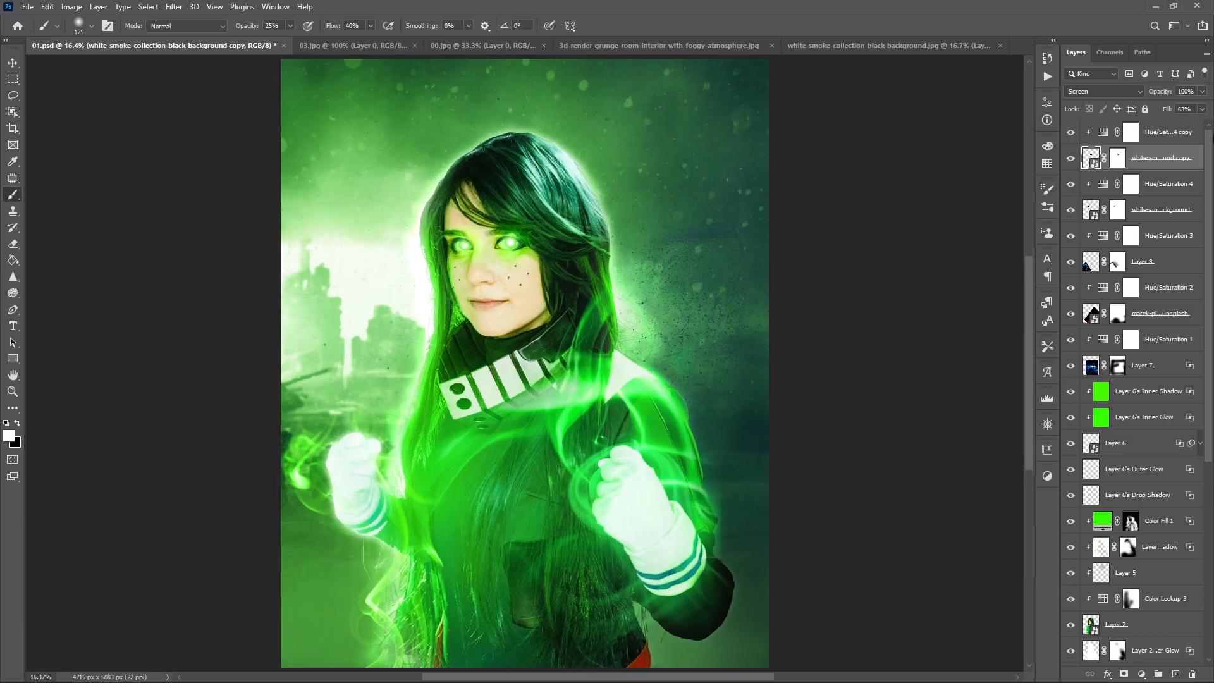
- Create a new layer at the top of the stack and set the foreground colour to a bright saturated green
click(1176, 674)
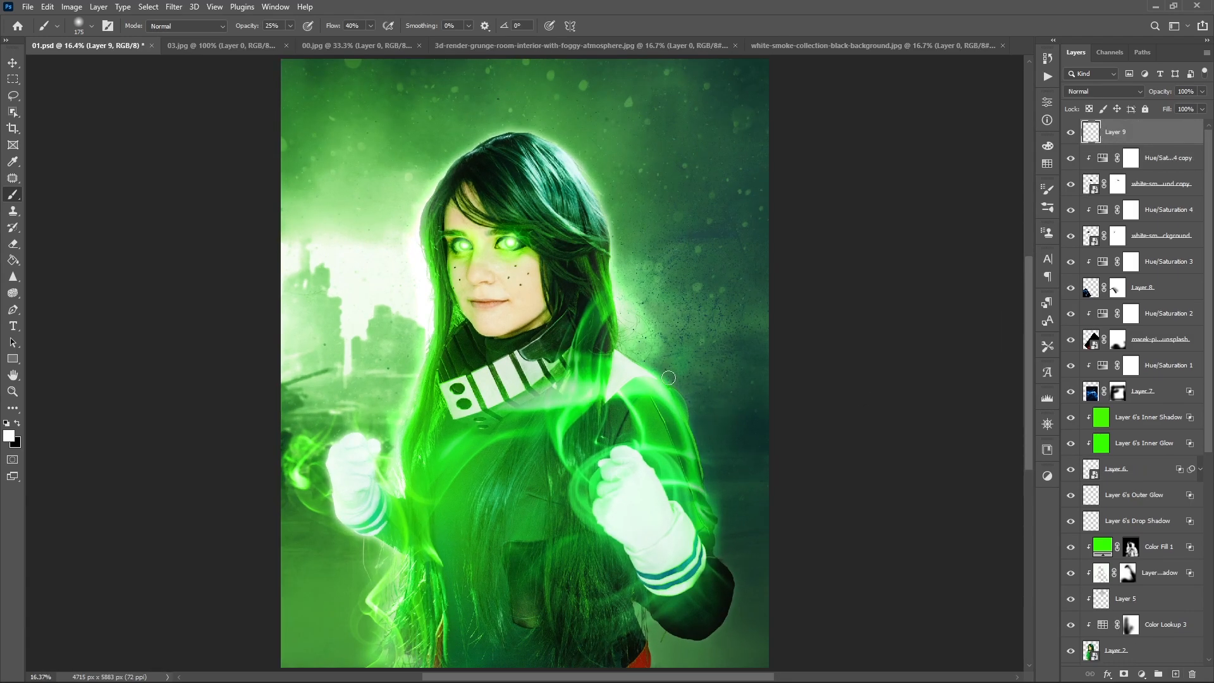
click(9, 436)
click(852, 373)
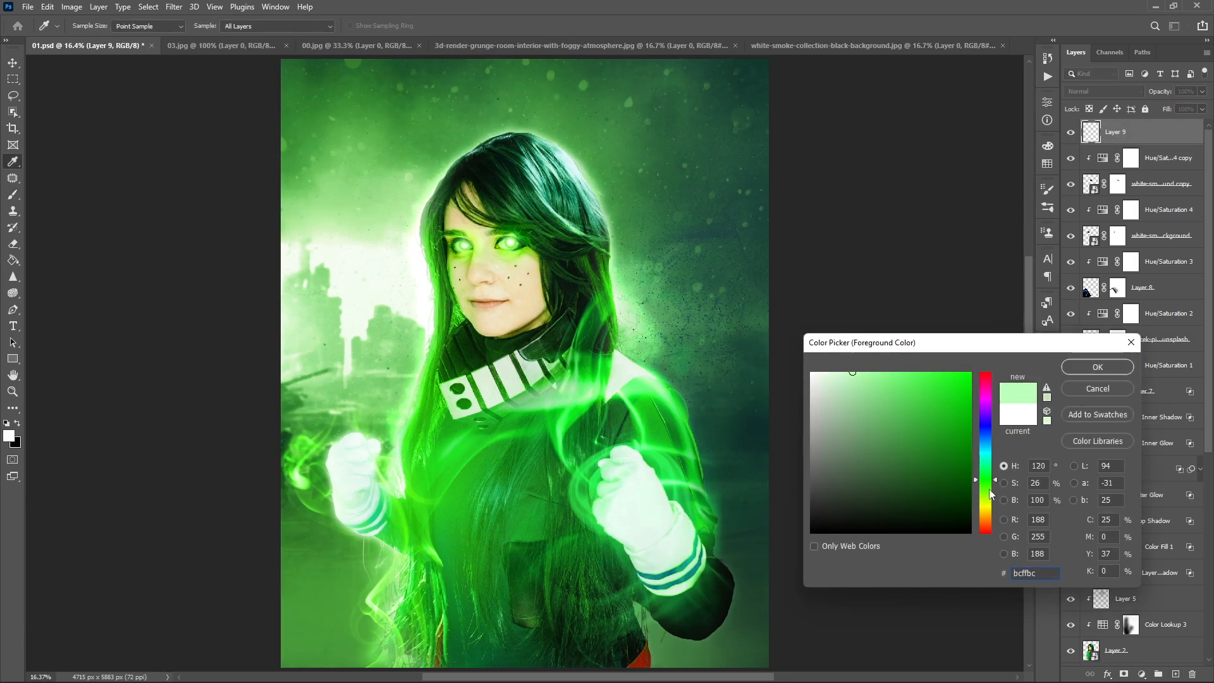
key(Return)
key(b)
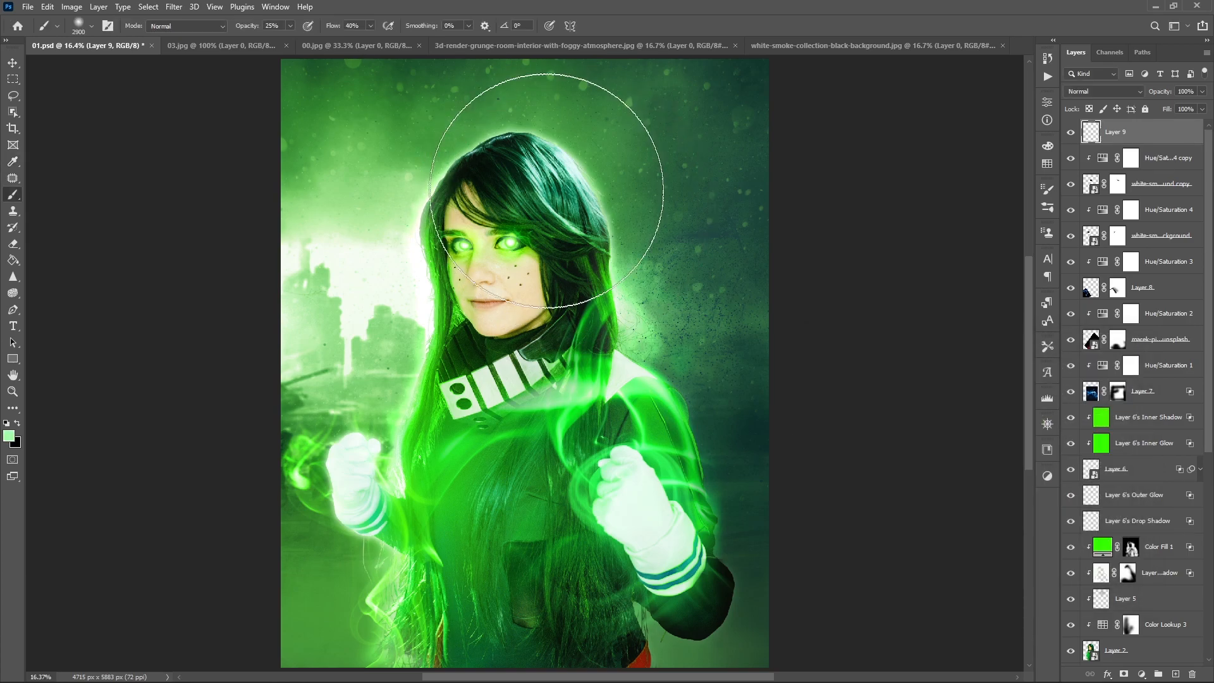
click(10, 441)
click(968, 373)
click(1098, 366)
- Paint a soft green glow on the new layer at 30% brush opacity, blend it as Linear Dodge (Add), and save the document
key(3)
key(bracketleft)
key(bracketleft)
key(bracketleft)
key(bracketleft)
key(bracketleft)
key(bracketleft)
key(bracketleft)
key(bracketleft)
key(bracketleft)
key(bracketleft)
key(bracketleft)
key(bracketleft)
key(bracketleft)
click(1098, 93)
click(1097, 235)
click(1070, 134)
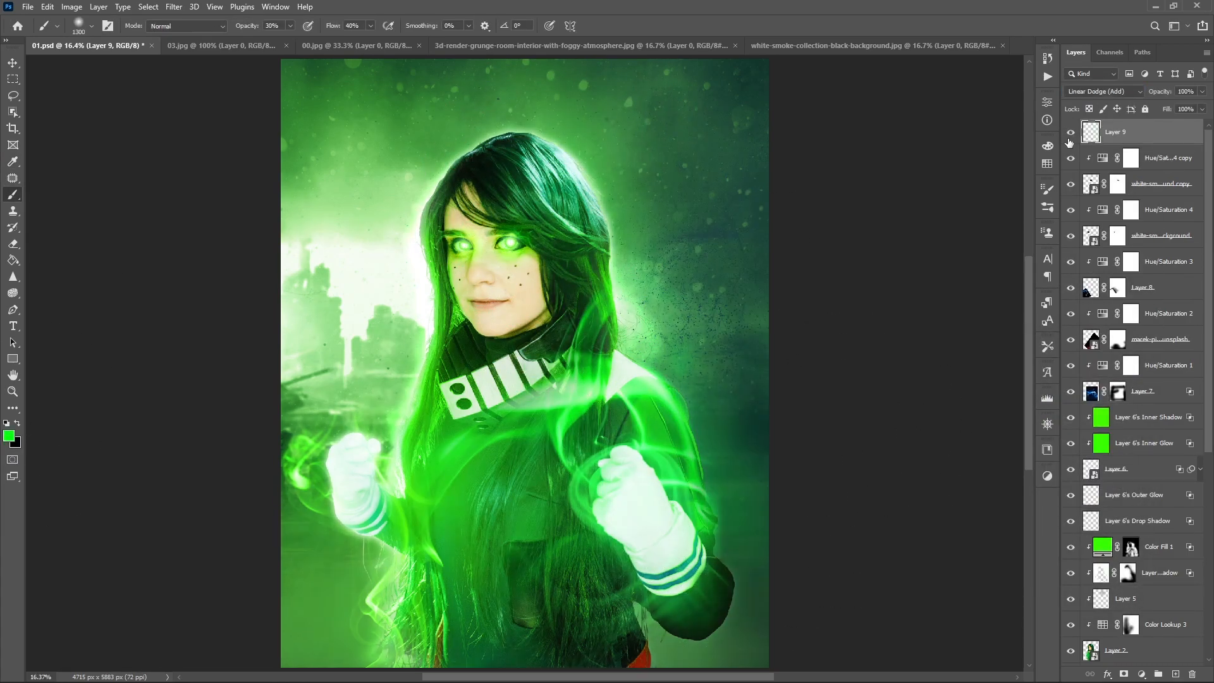
key(ctrl+s)
- Copy the whole dust particle image from 03.jpg and paste it into 01.psd as a new layer
scroll(833, 363, down, 2)
key(c)
scroll(848, 367, up, 2)
key(v)
scroll(137, 266, down, 1)
click(215, 47)
key(ctrl+a)
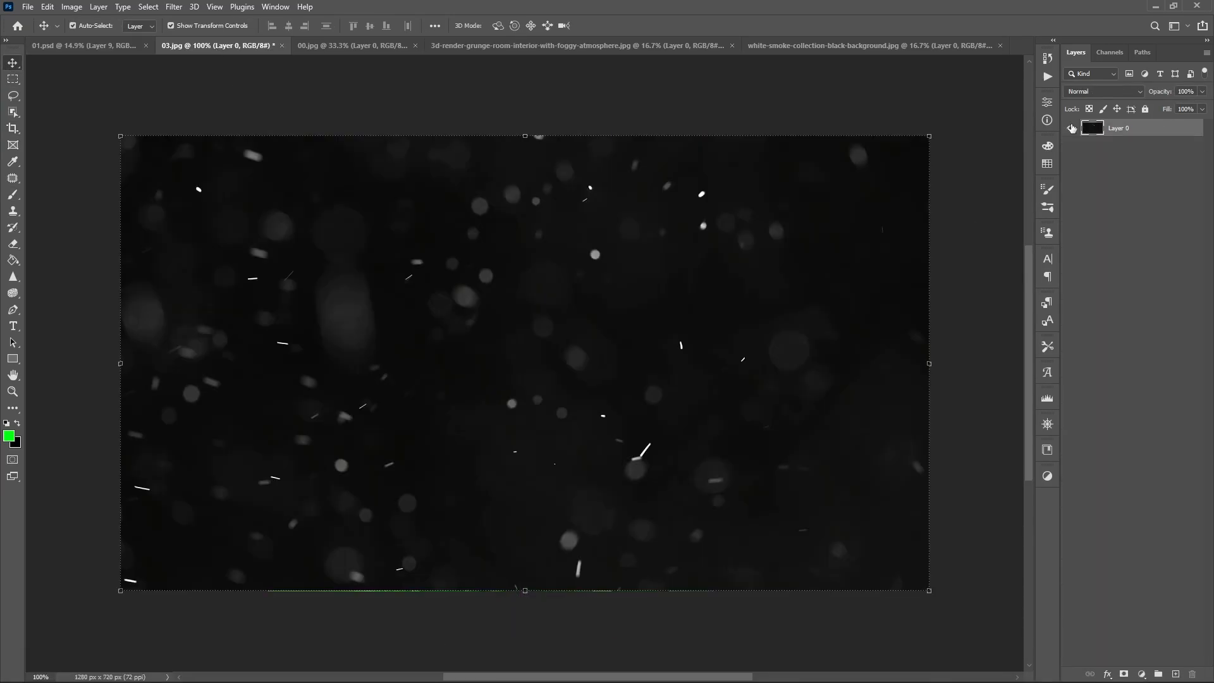
key(ctrl+c)
click(101, 47)
key(ctrl+v)
- Scale and position the pasted particle layer so it spans the canvas width at the upper part
drag(551, 352, 728, 344)
drag(651, 351, 491, 159)
drag(567, 163, 691, 164)
drag(633, 184, 620, 208)
drag(678, 188, 709, 191)
key(Return)
- Duplicate the particle layer twice down the canvas, flipping each copy horizontally to cover the remaining area
alt+drag(599, 229, 615, 475)
key(ctrl+t)
right_click(564, 454)
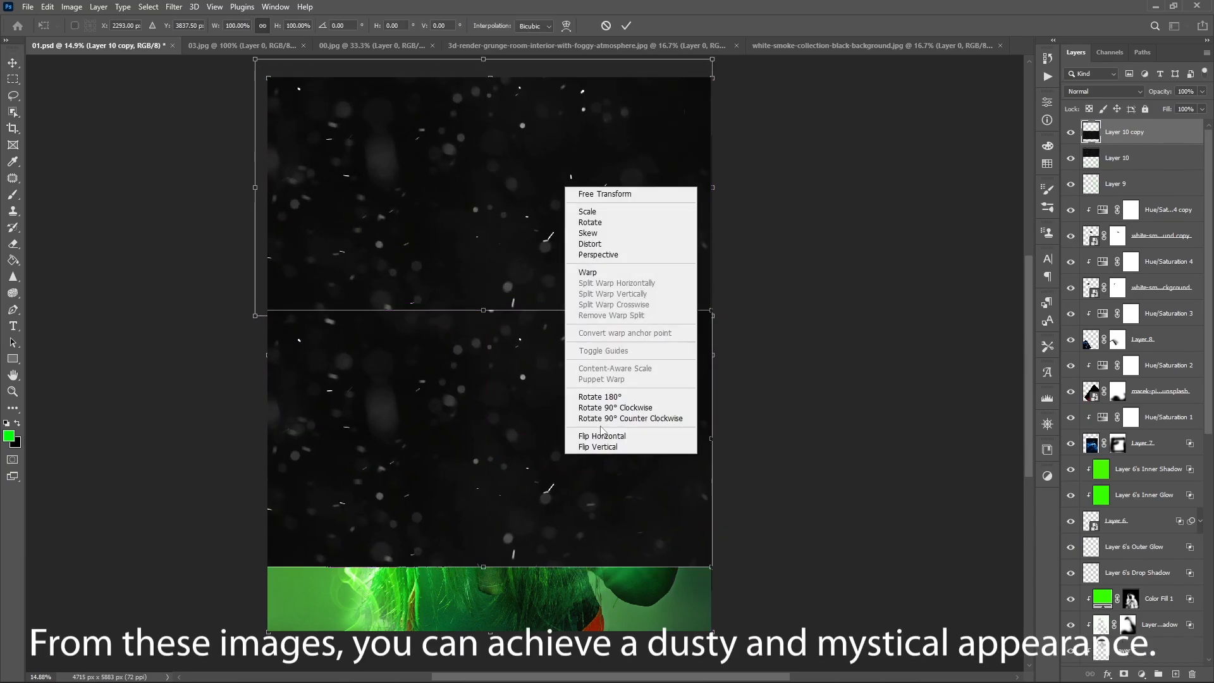
click(602, 437)
key(Return)
alt+drag(572, 376, 532, 599)
key(ctrl+t)
right_click(529, 618)
click(549, 601)
key(Return)
- Combine the three particle layers into a single smart object
shift+click(1119, 188)
right_click(1121, 189)
click(1151, 205)
right_click(1132, 188)
click(993, 327)
click(1092, 93)
click(1092, 93)
click(1142, 674)
click(1132, 544)
key(ctrl+z)
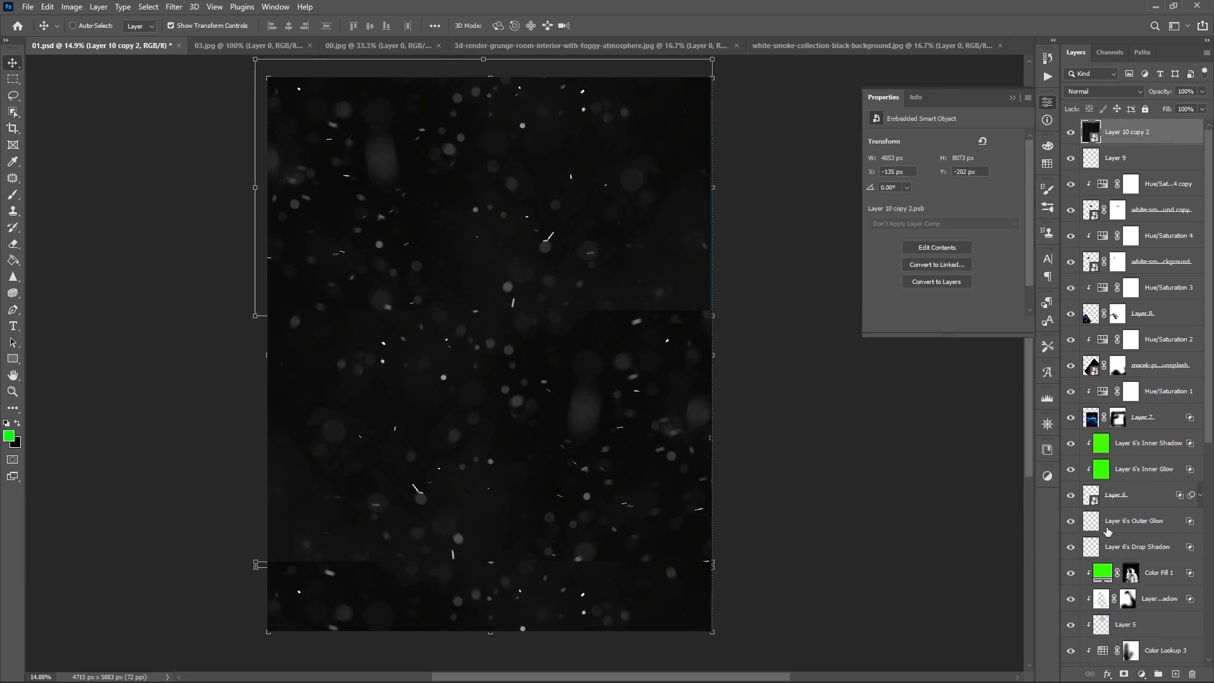
- Clip a colorized Hue/Saturation adjustment to the particle layer with hue 118, saturation 31 and lightness +2
click(1142, 675)
click(1132, 556)
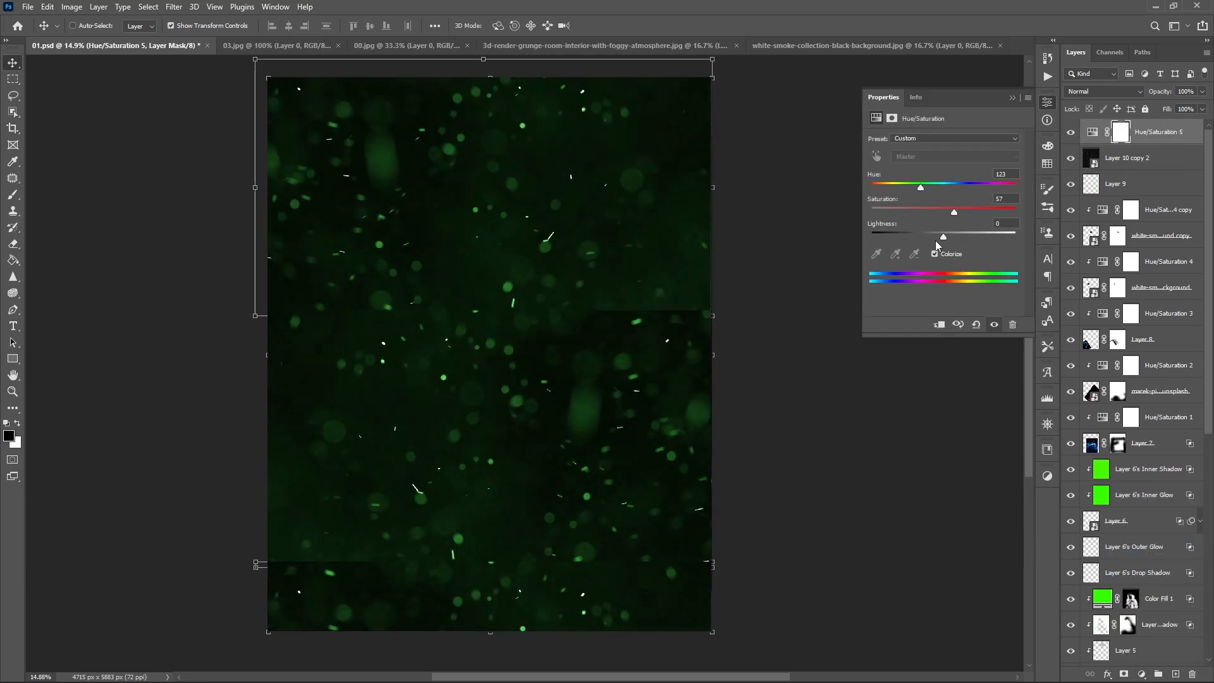
drag(944, 236, 946, 234)
drag(921, 188, 919, 187)
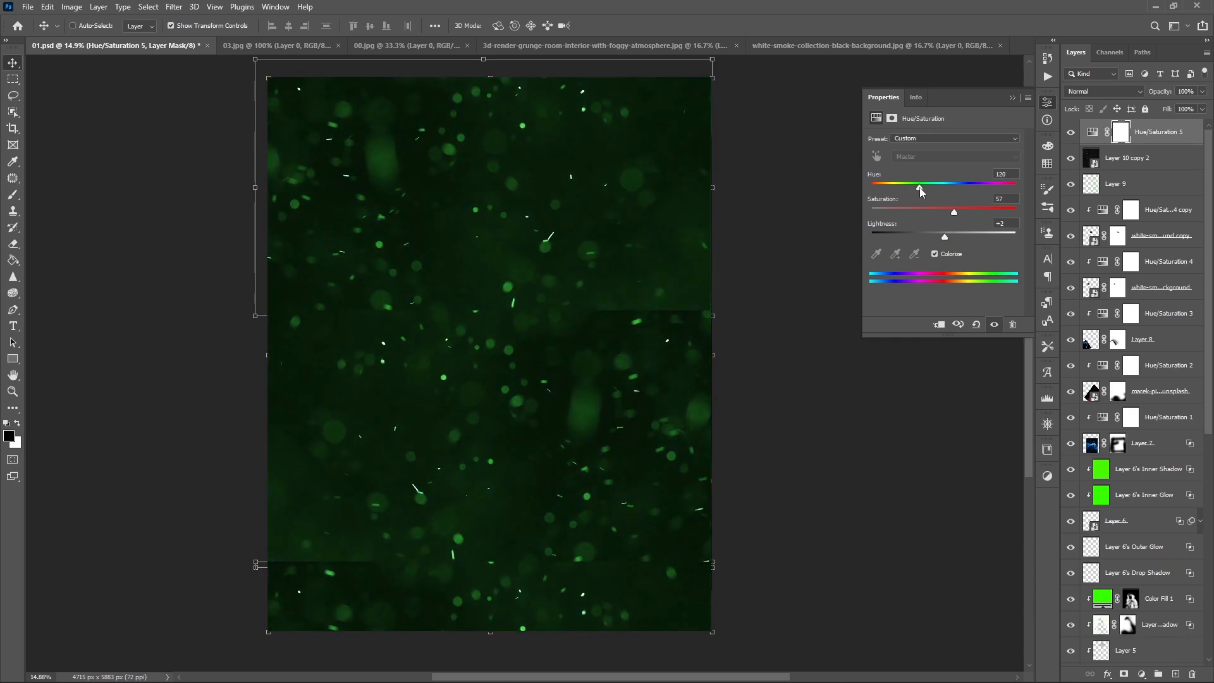
alt+click(1107, 146)
click(1108, 157)
- Blend the particle layer as Linear Dodge (Add) and move it with its adjustment behind the subject, just above Color Balance 1
click(1097, 94)
click(1093, 226)
shift+click(1182, 135)
drag(1182, 136, 1159, 510)
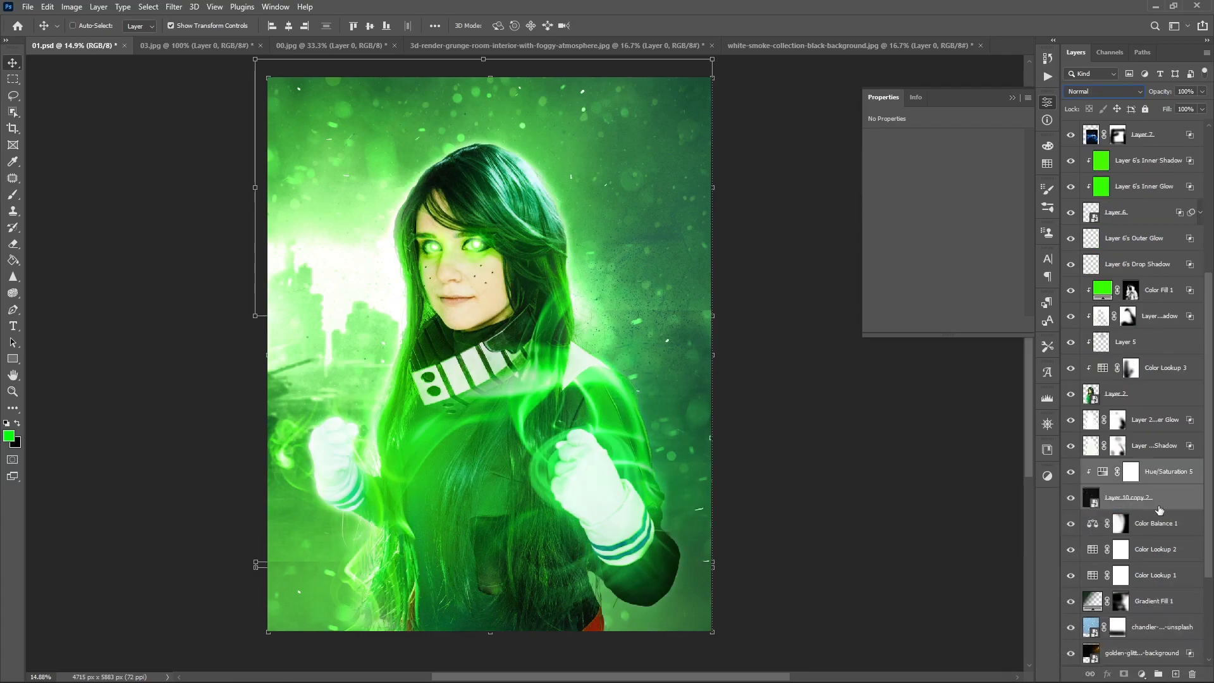
- Mask the particle layer, fade its seams and the particles around the subject with a soft black brush at 30% opacity, and save
click(1153, 504)
click(1124, 674)
click(1102, 473)
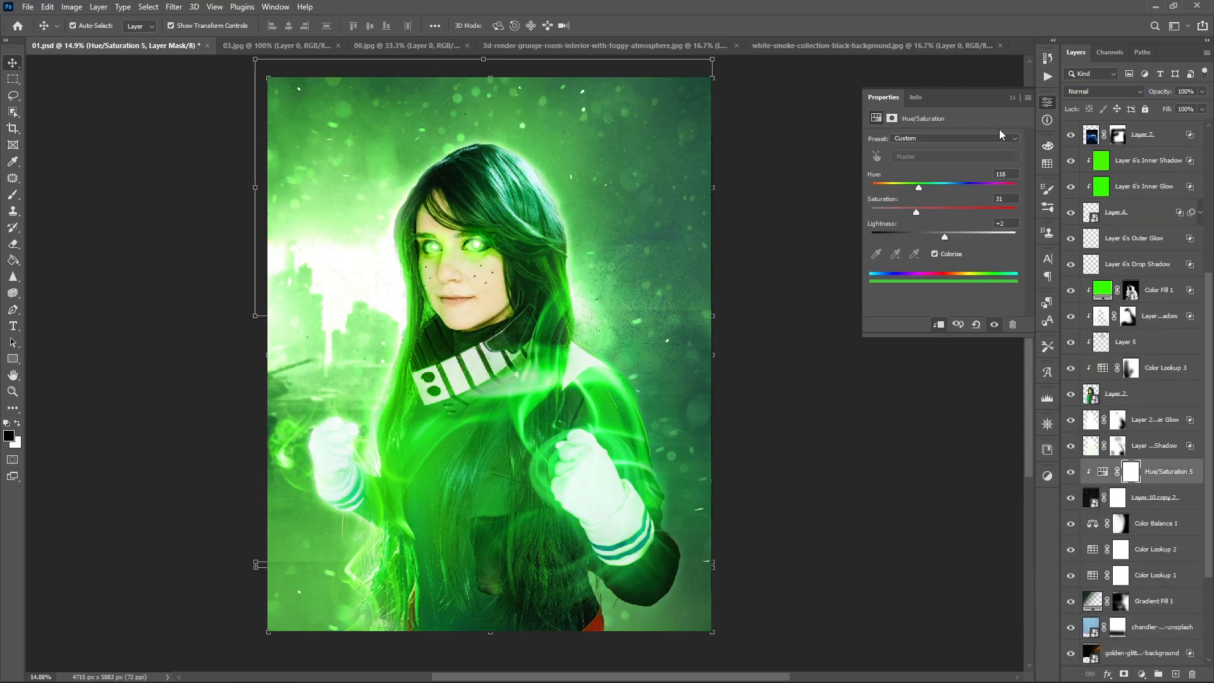
click(1010, 99)
click(1118, 497)
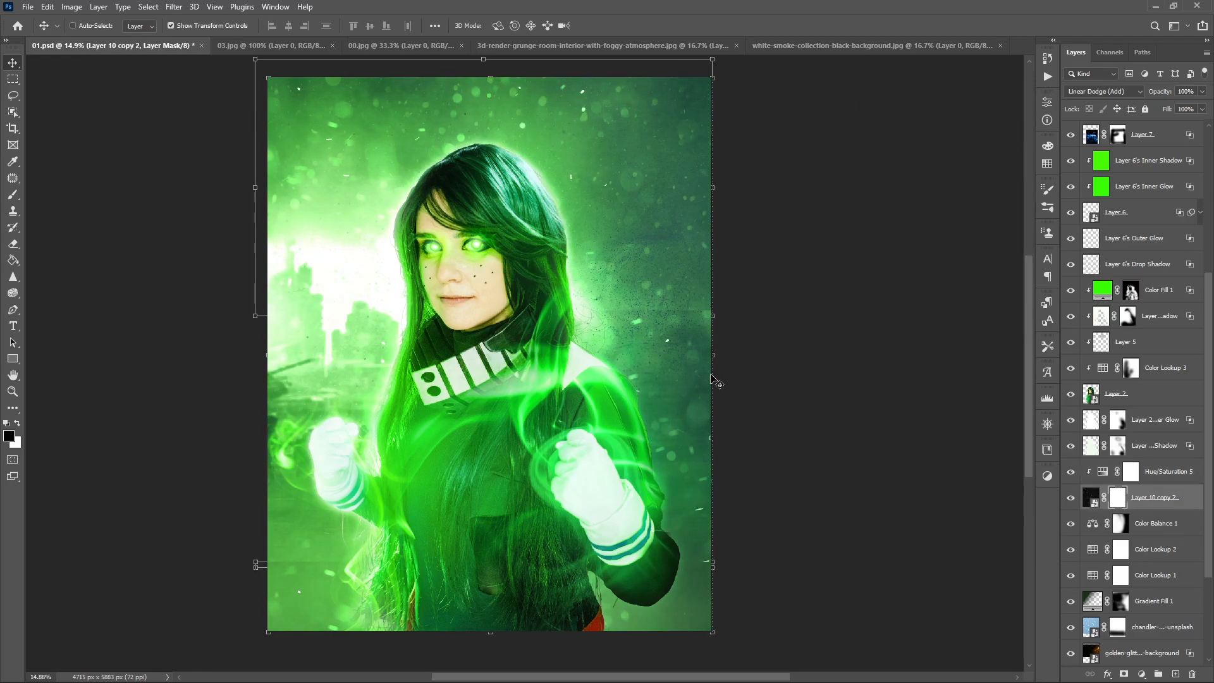
key(b)
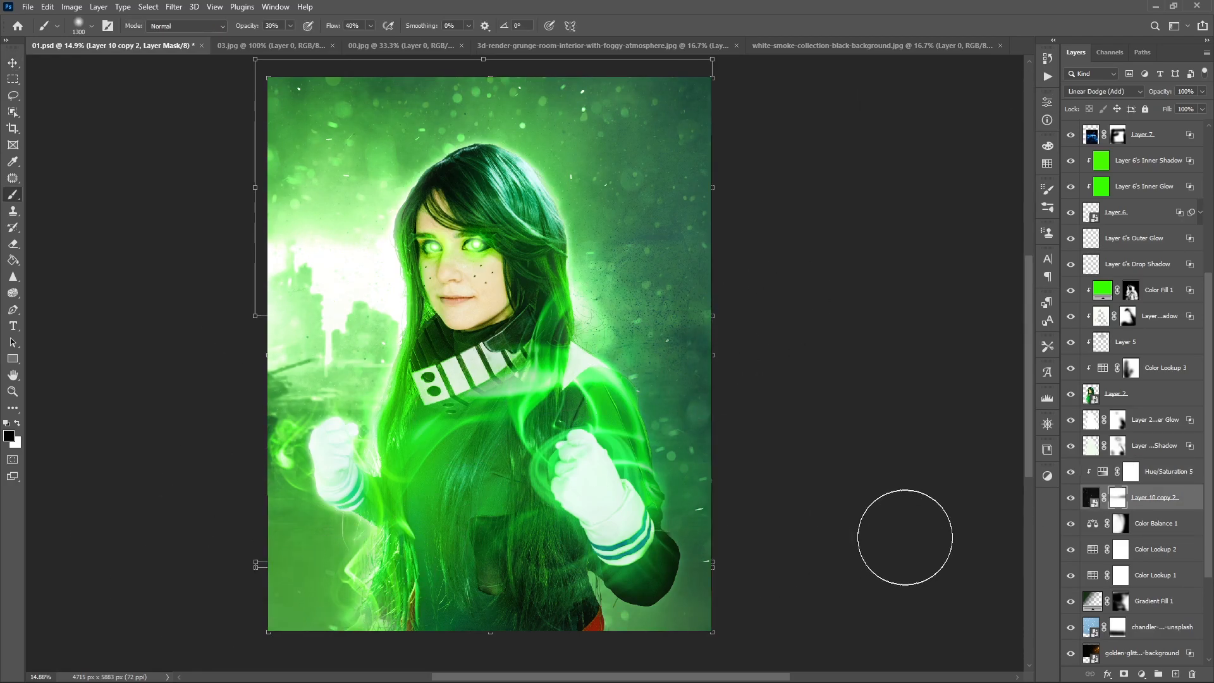
scroll(873, 422, up, 2)
drag(404, 279, 480, 359)
drag(327, 352, 330, 474)
mouse_move(407, 556)
mouse_down()
mouse_move(407, 287)
mouse_move(392, 254)
mouse_up()
drag(795, 356, 630, 569)
scroll(630, 569, down, 2)
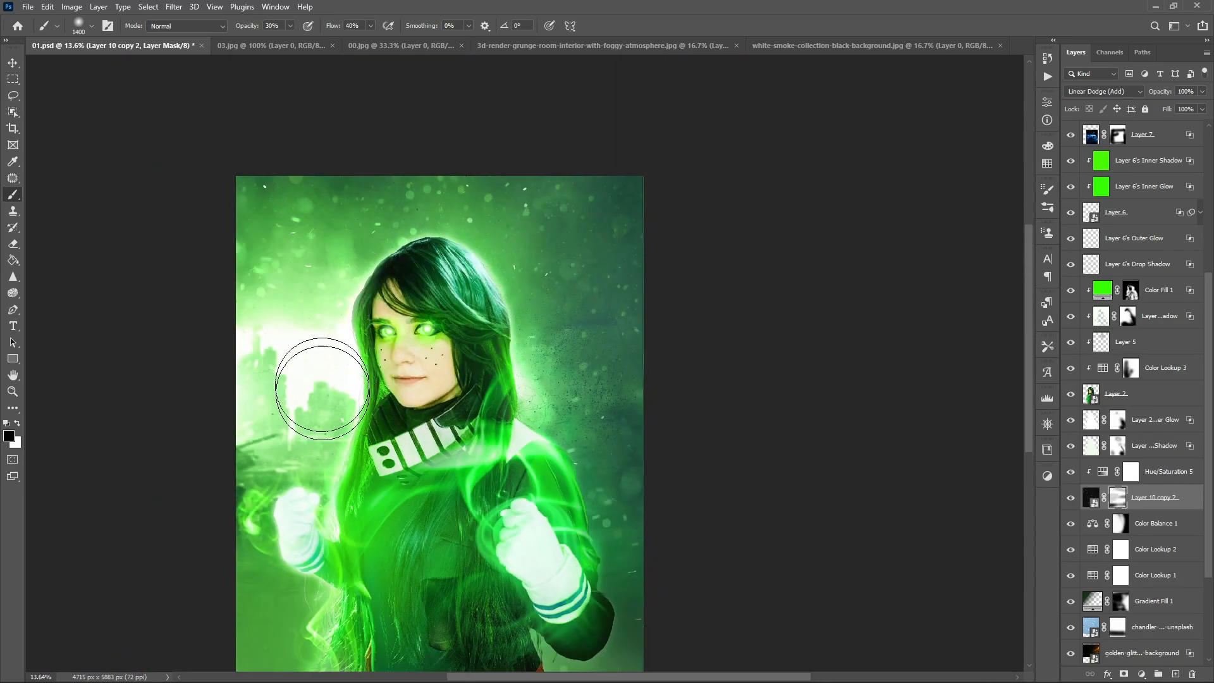
scroll(721, 490, down, 3)
key(v)
key(ctrl+s)
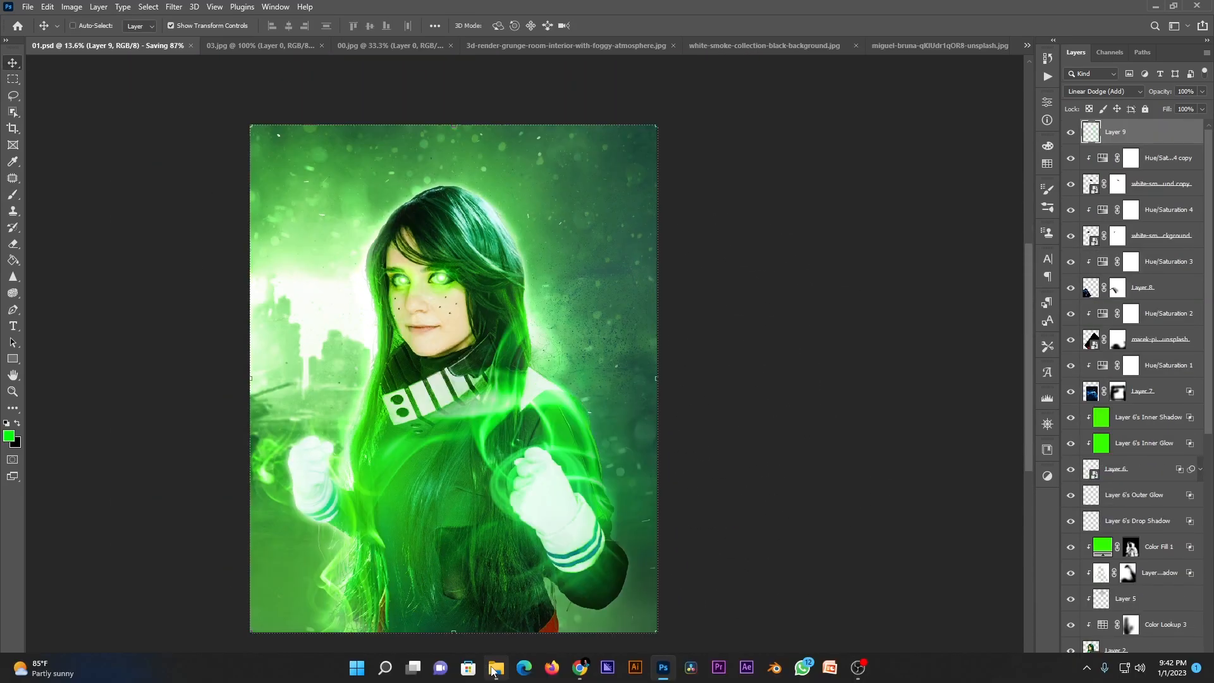
- Place the blurred snowfall photo over the canvas, rotated 90° and scaled to about 134%, and set its blend mode to Screen
click(496, 667)
drag(382, 263, 366, 278)
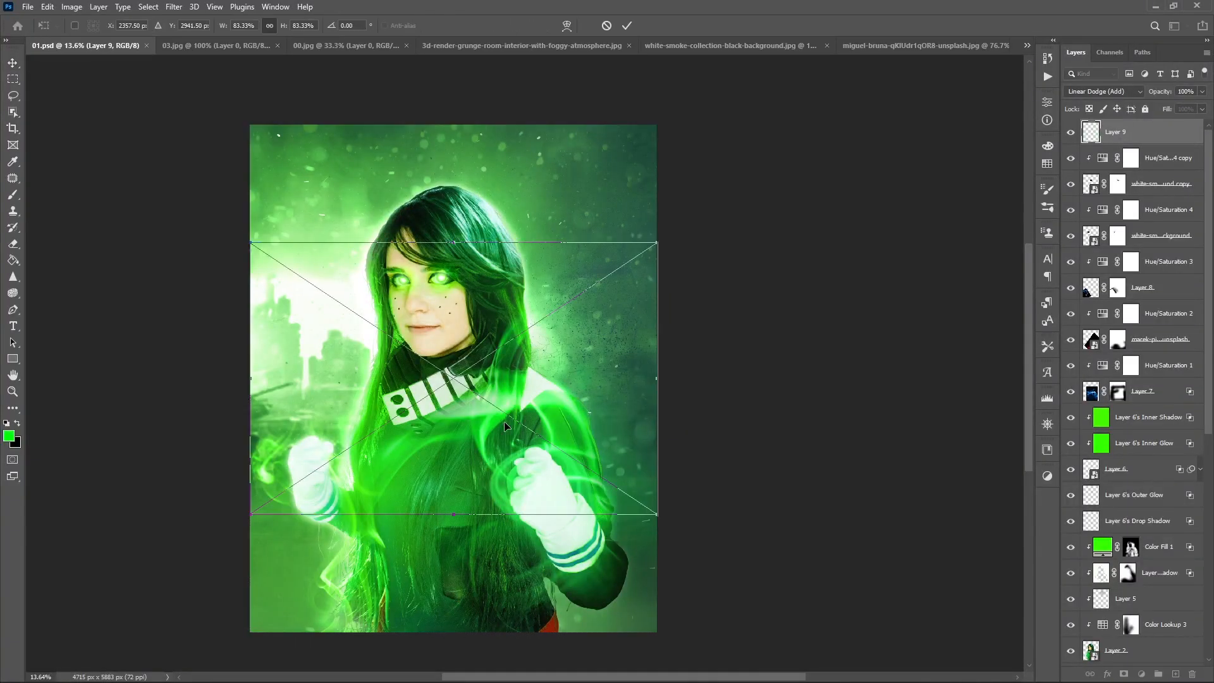
drag(504, 421, 522, 378)
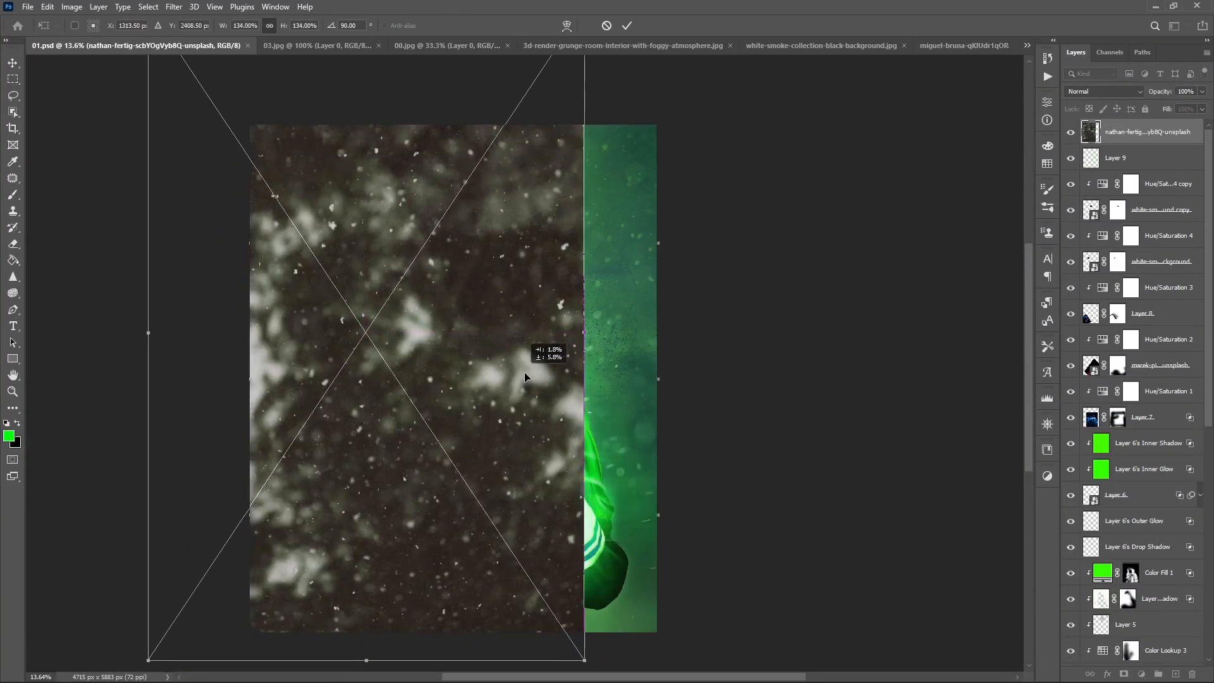
key(Return)
scroll(1088, 92, down, 10)
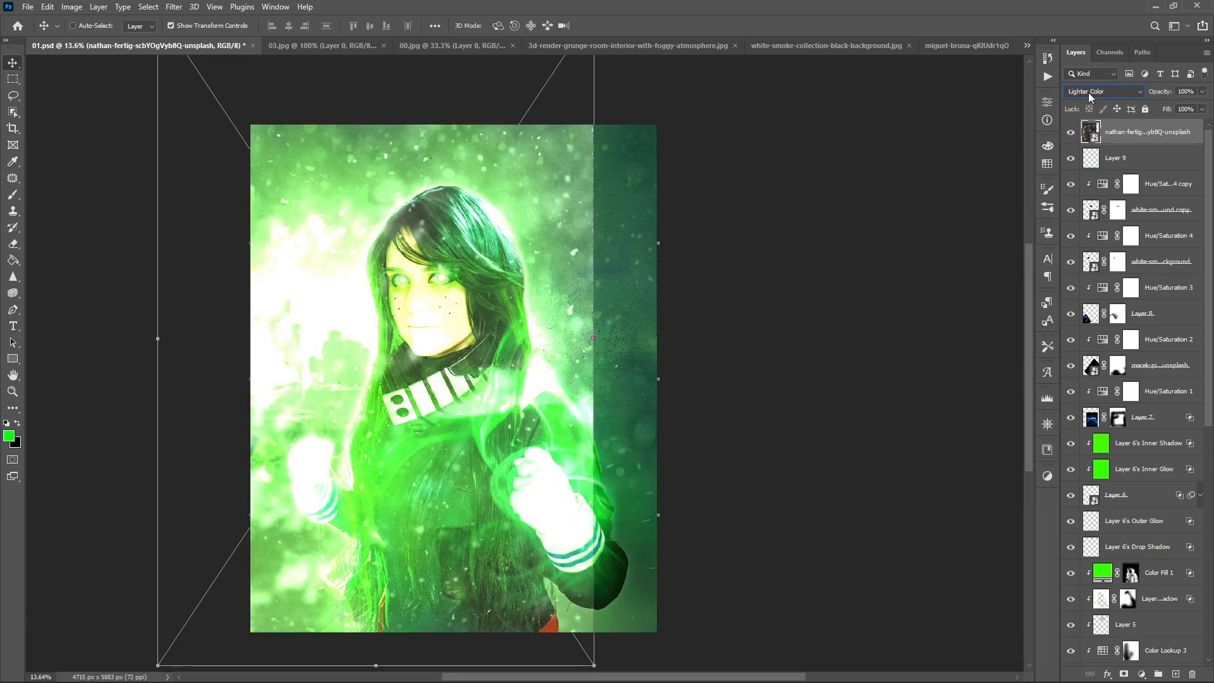
scroll(1088, 92, down, 13)
scroll(1088, 93, up, 15)
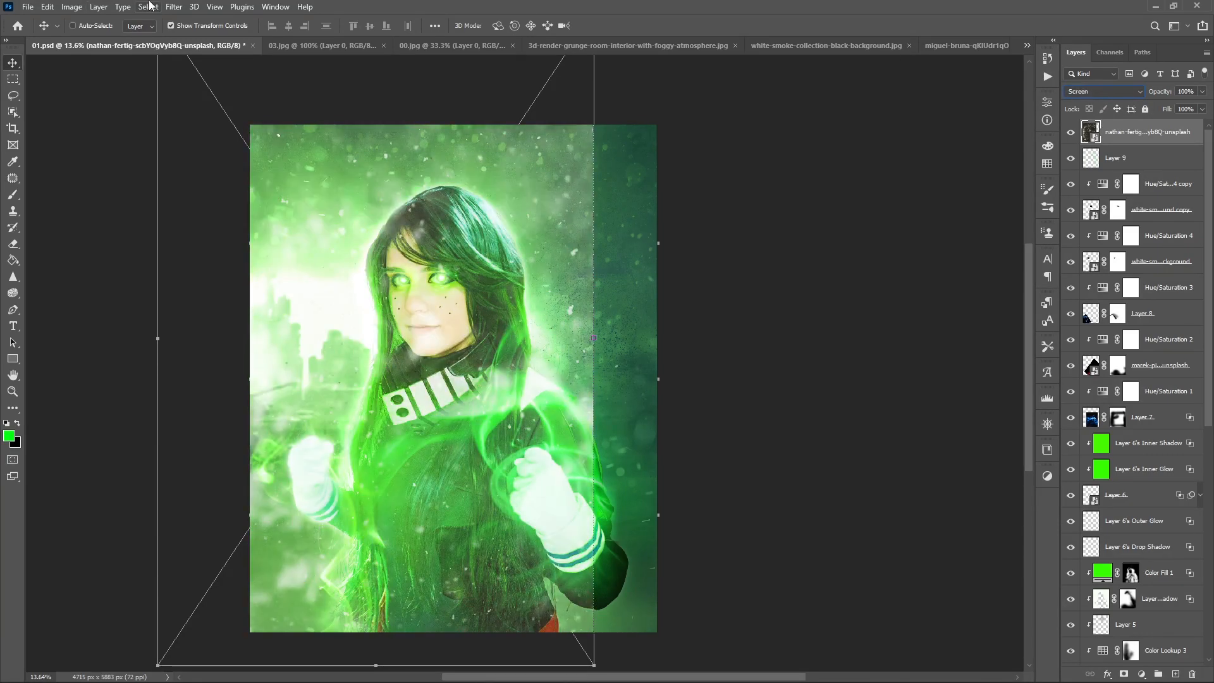
- Apply a Motion Blur to the snowfall layer with an angle of 4° and a distance of 78 pixels
click(172, 7)
mouse_move(310, 169)
click(359, 240)
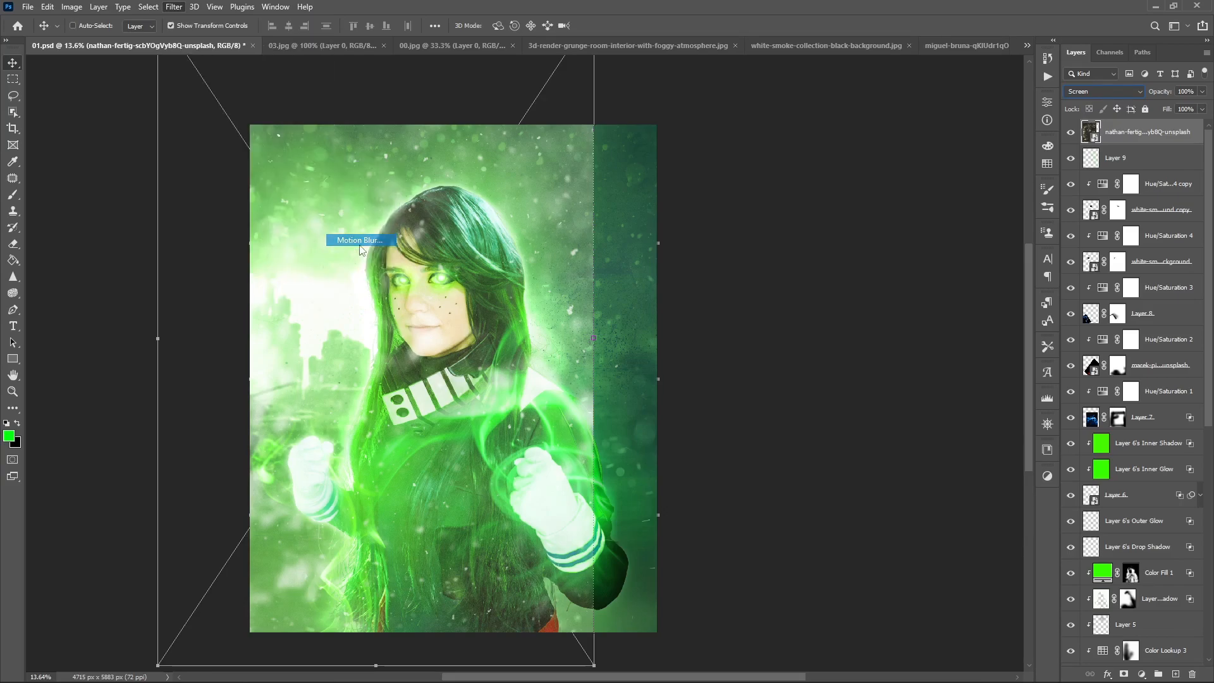
click(1039, 287)
drag(954, 329, 962, 332)
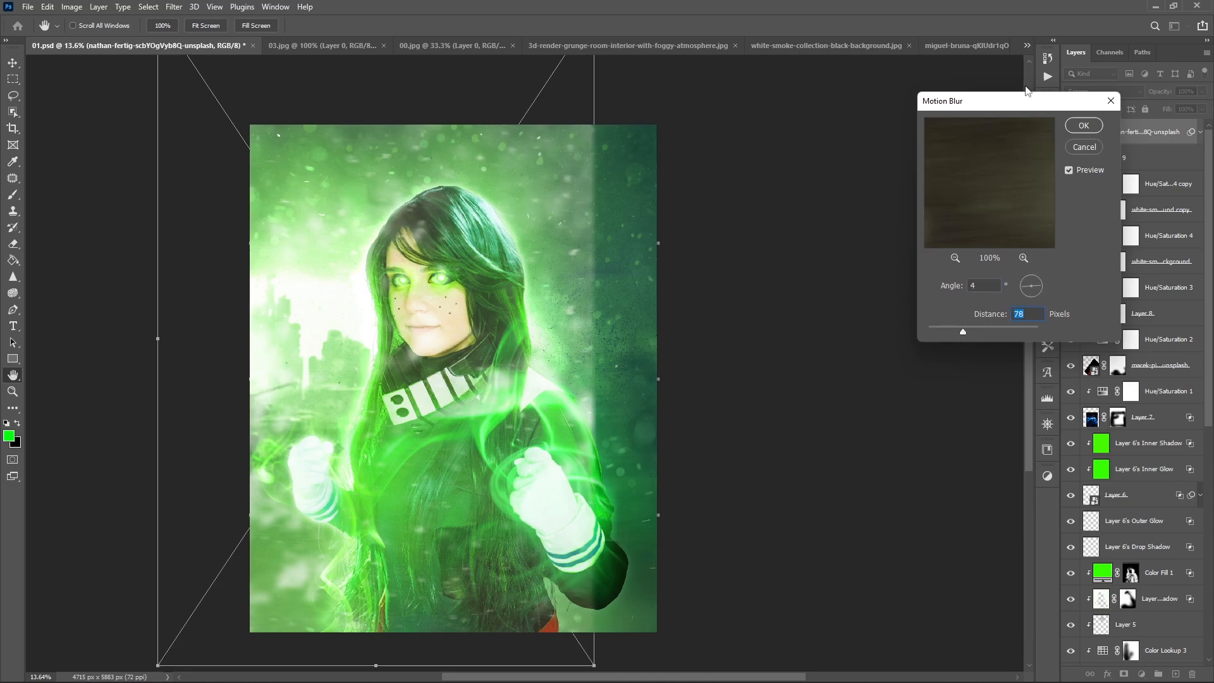
click(1092, 128)
- Mask the snowfall layer, brush it away from the subject and its hard edge at 30% opacity, and compare it on and off
click(1123, 675)
key(b)
mouse_move(578, 268)
mouse_down()
mouse_move(575, 278)
mouse_move(591, 203)
mouse_move(589, 566)
mouse_move(296, 518)
mouse_move(430, 365)
mouse_move(352, 362)
mouse_move(291, 605)
mouse_move(311, 209)
mouse_move(345, 538)
mouse_up()
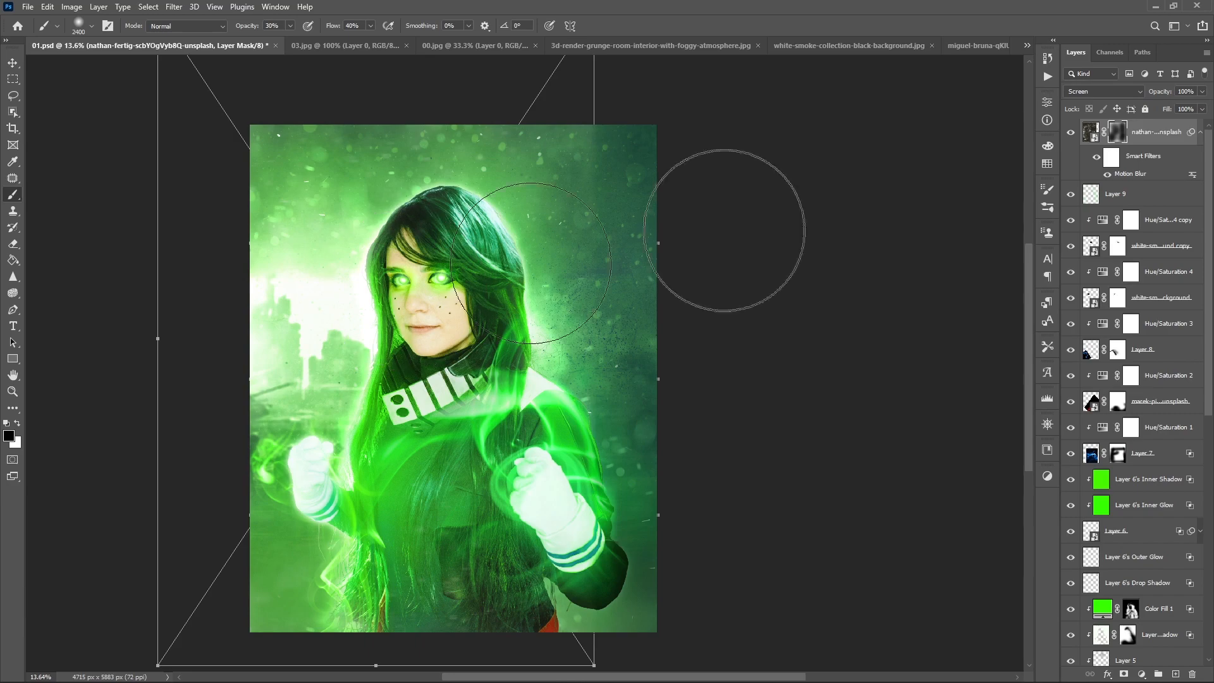
drag(419, 274, 457, 519)
click(1072, 133)
click(1072, 132)
click(1072, 132)
click(1071, 133)
click(1069, 136)
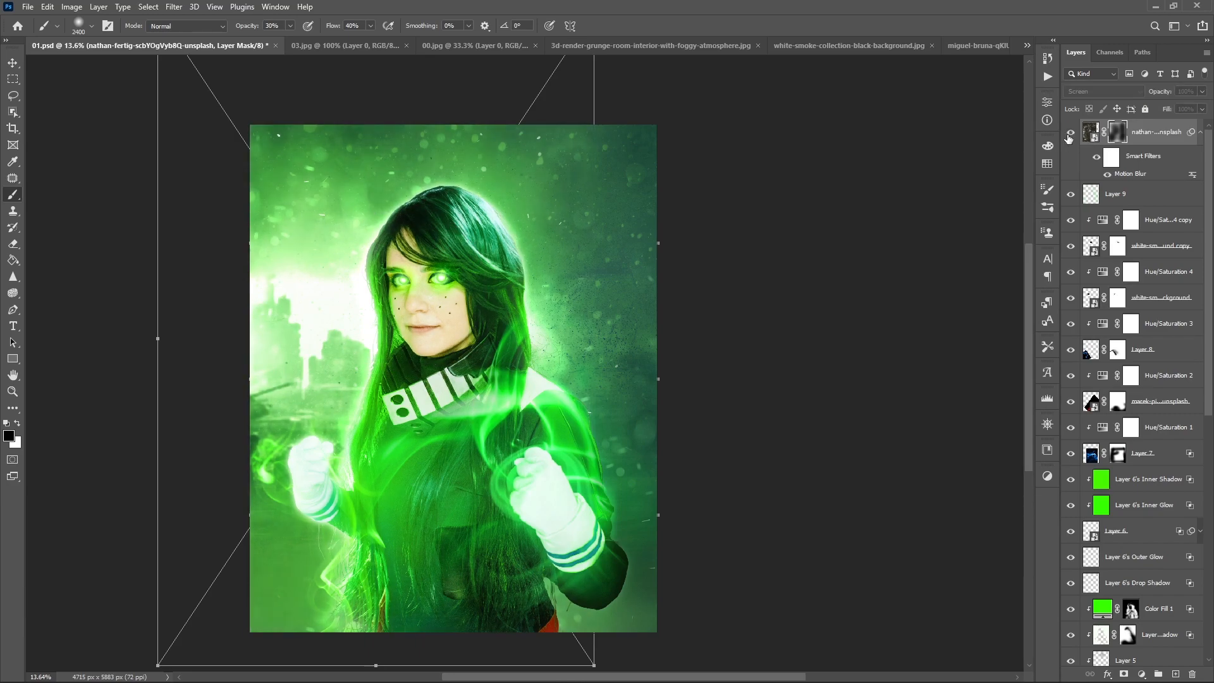
- Add a mask to the painted green glow on Layer 9, fade its lower-left area, and save the document
click(1071, 195)
click(1071, 194)
click(1117, 195)
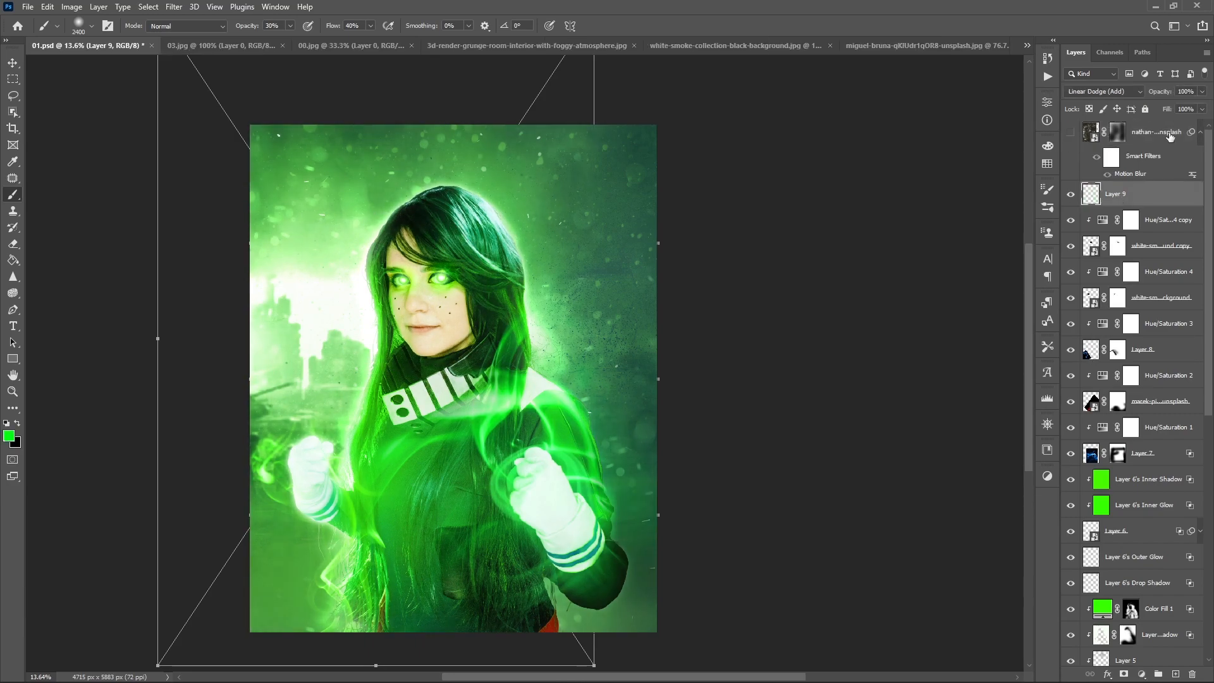
click(1125, 674)
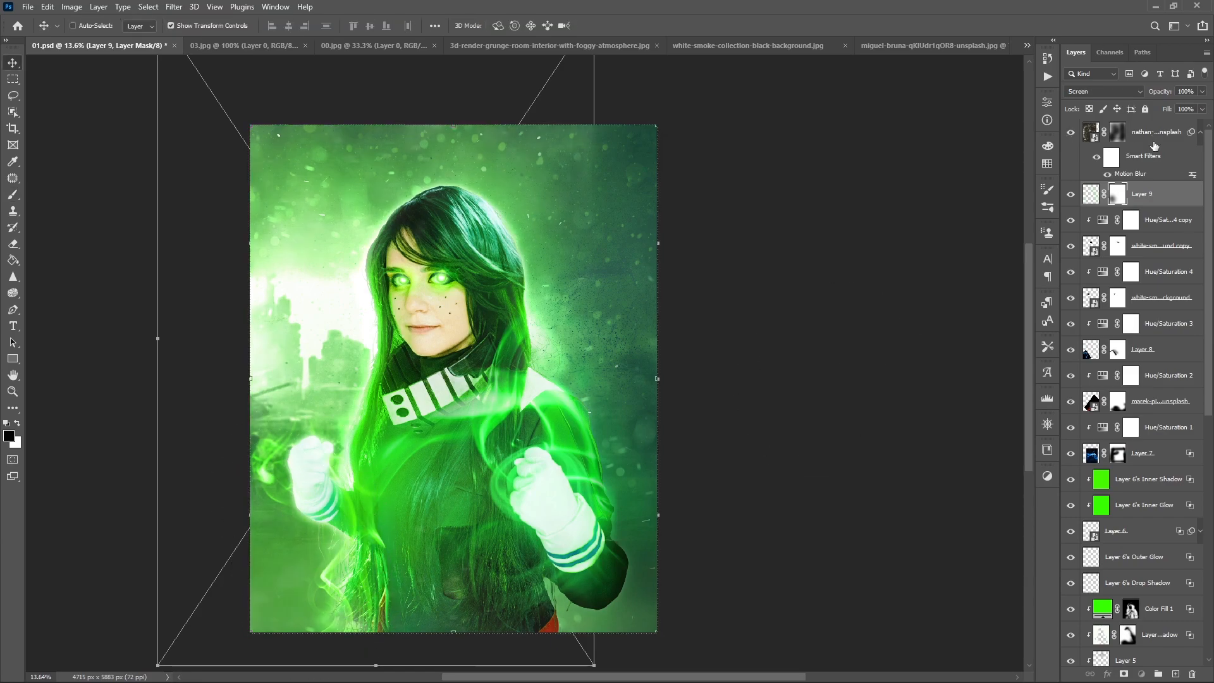
key(ctrl+s)
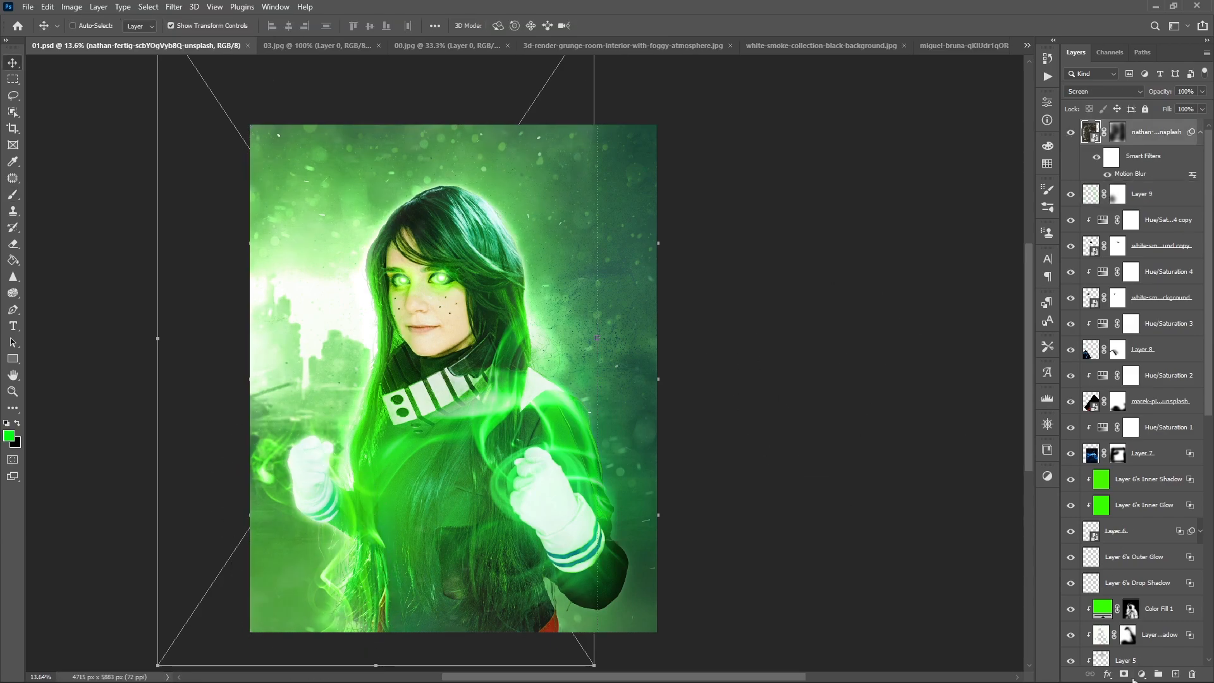
- Add a Color Balance adjustment at the top with midtones at +35 red, -9 magenta and +7 blue
click(1141, 674)
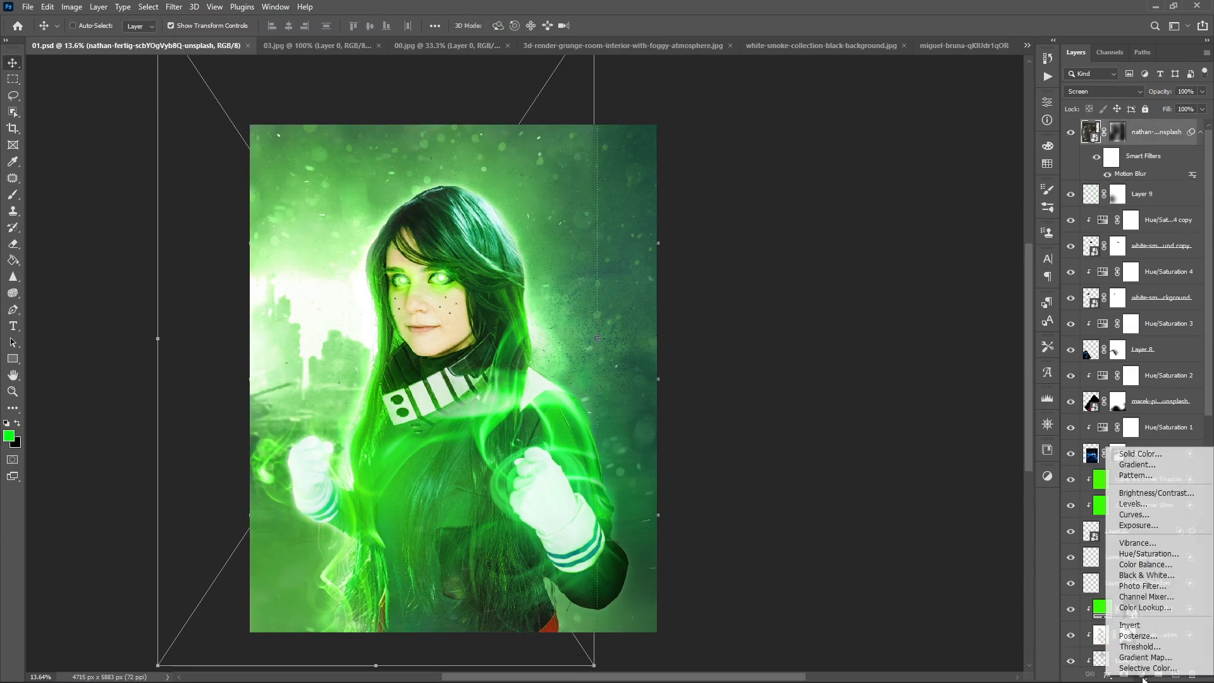
click(1164, 564)
mouse_move(928, 167)
mouse_down()
mouse_move(943, 168)
mouse_move(921, 185)
mouse_move(939, 203)
mouse_move(940, 168)
mouse_move(943, 204)
mouse_move(937, 168)
mouse_move(923, 184)
mouse_up()
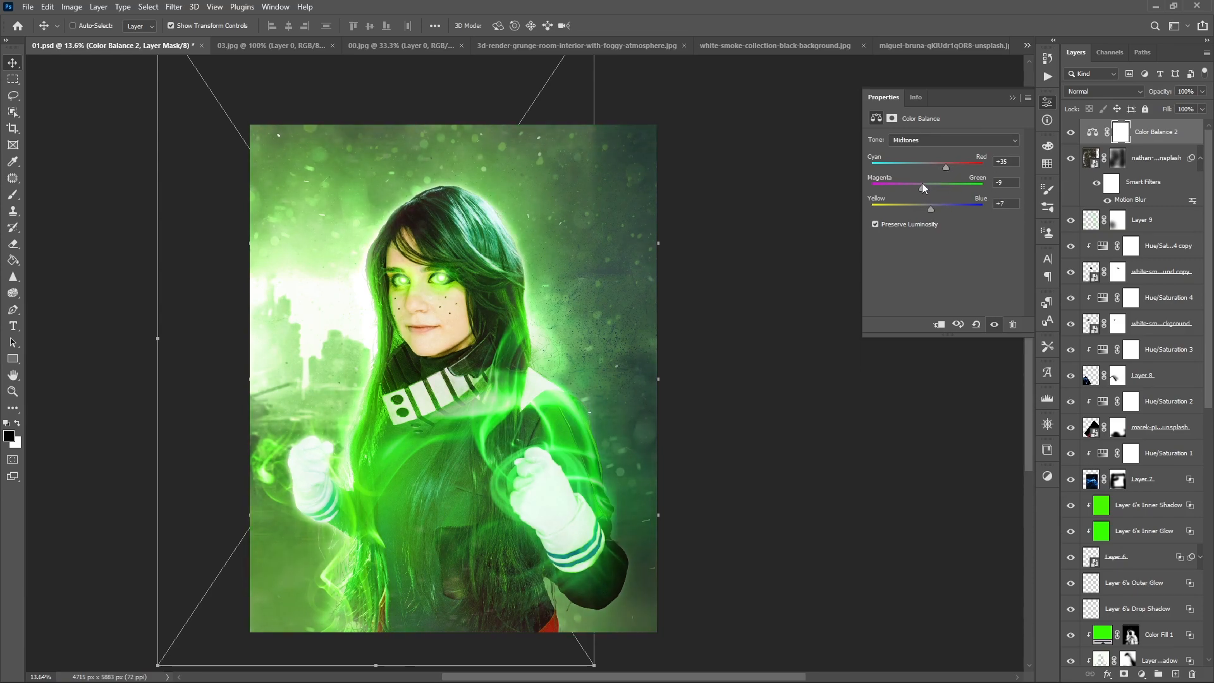
- Brush out more of the snowfall layer's vertical edge on its mask near the canvas's right side
click(1118, 157)
key(b)
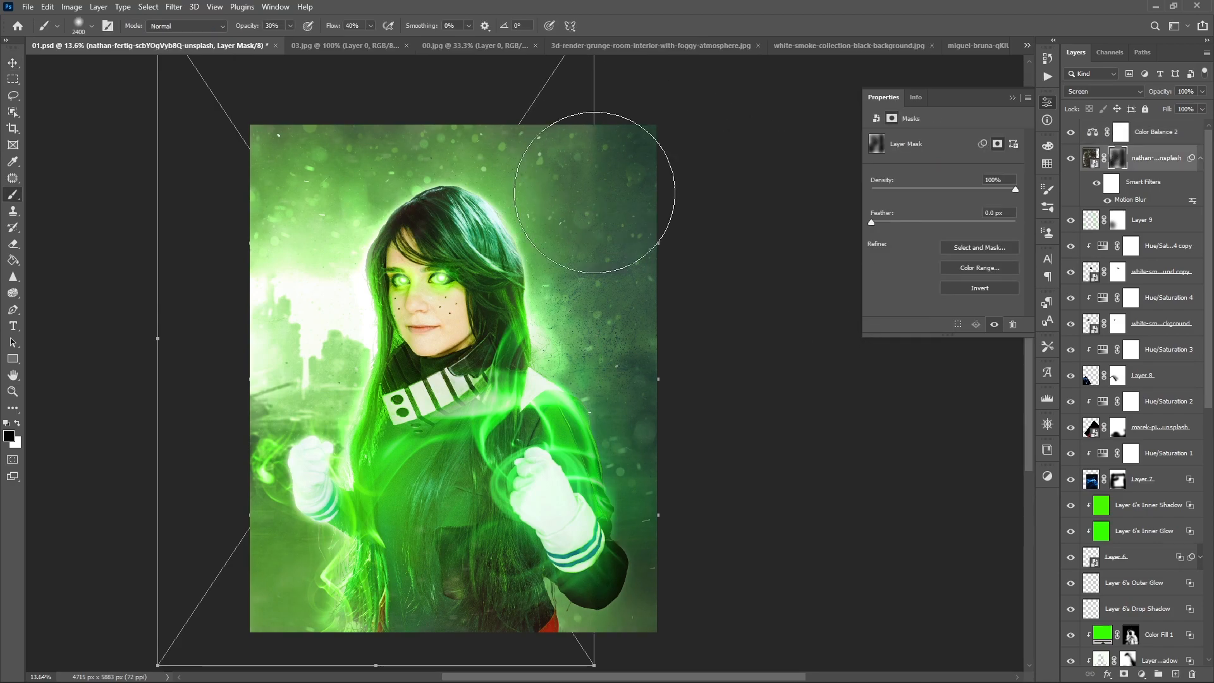
drag(654, 270, 736, 367)
key(v)
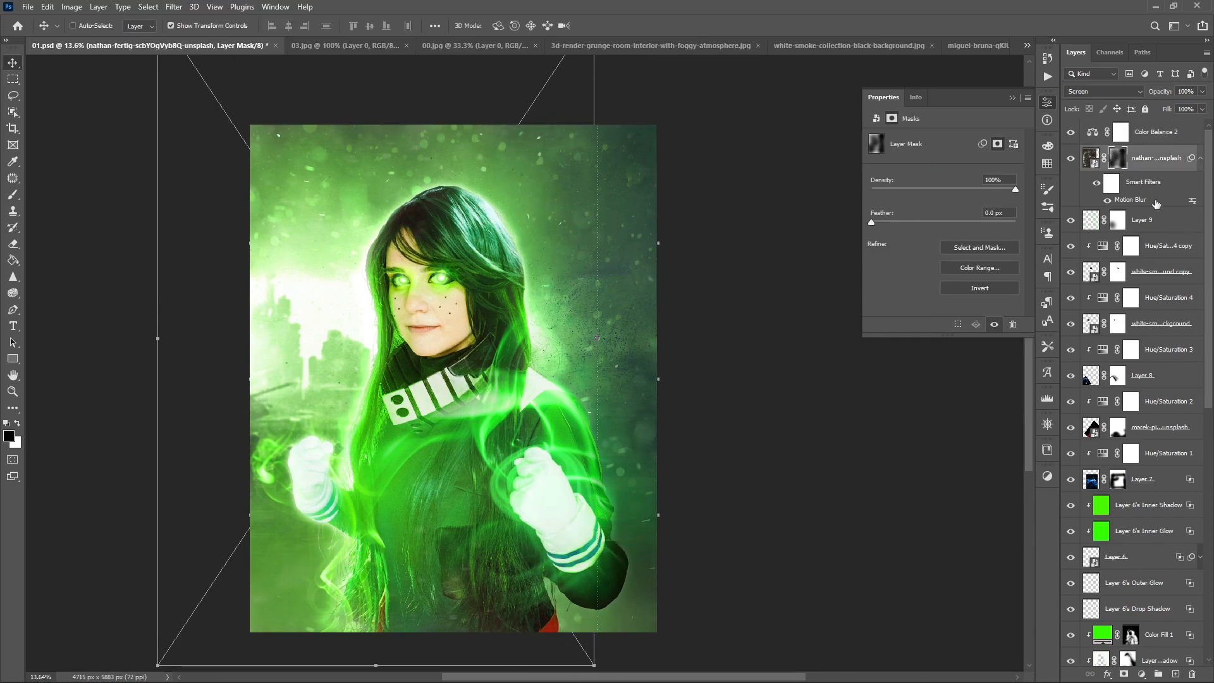
- Add an Exposure adjustment above Color Balance 2 with offset -0.0088 and gamma correction 1.05
click(1164, 133)
click(1141, 674)
click(1143, 518)
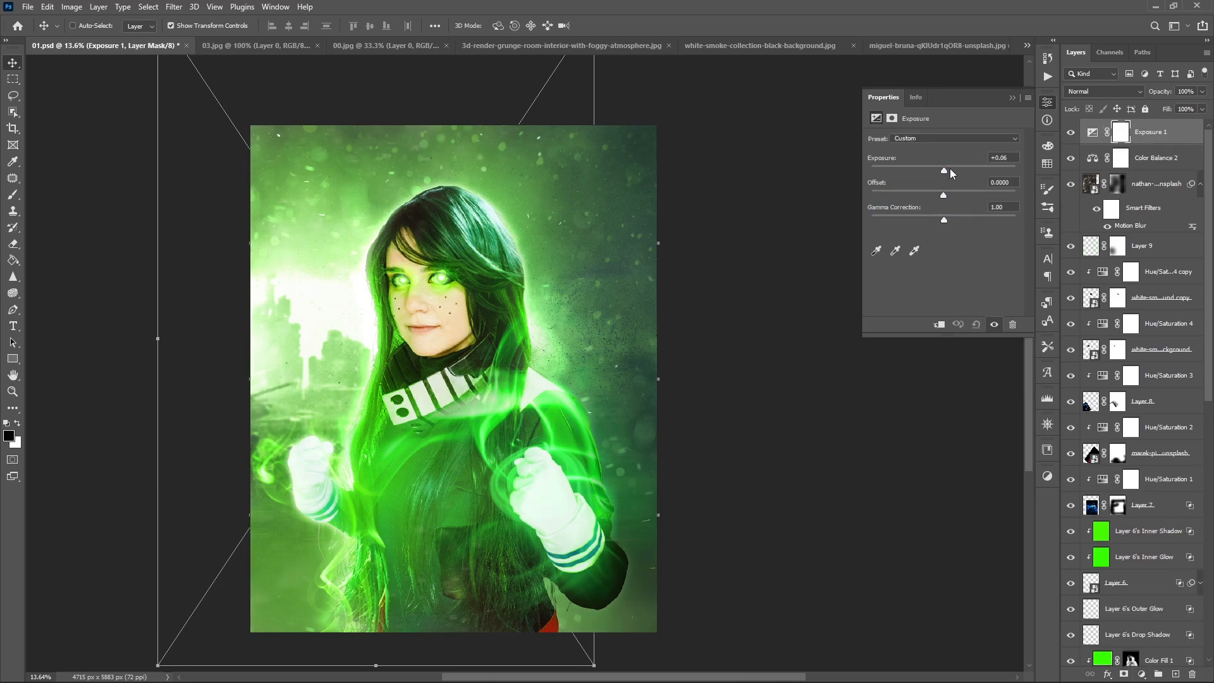
drag(943, 195, 943, 216)
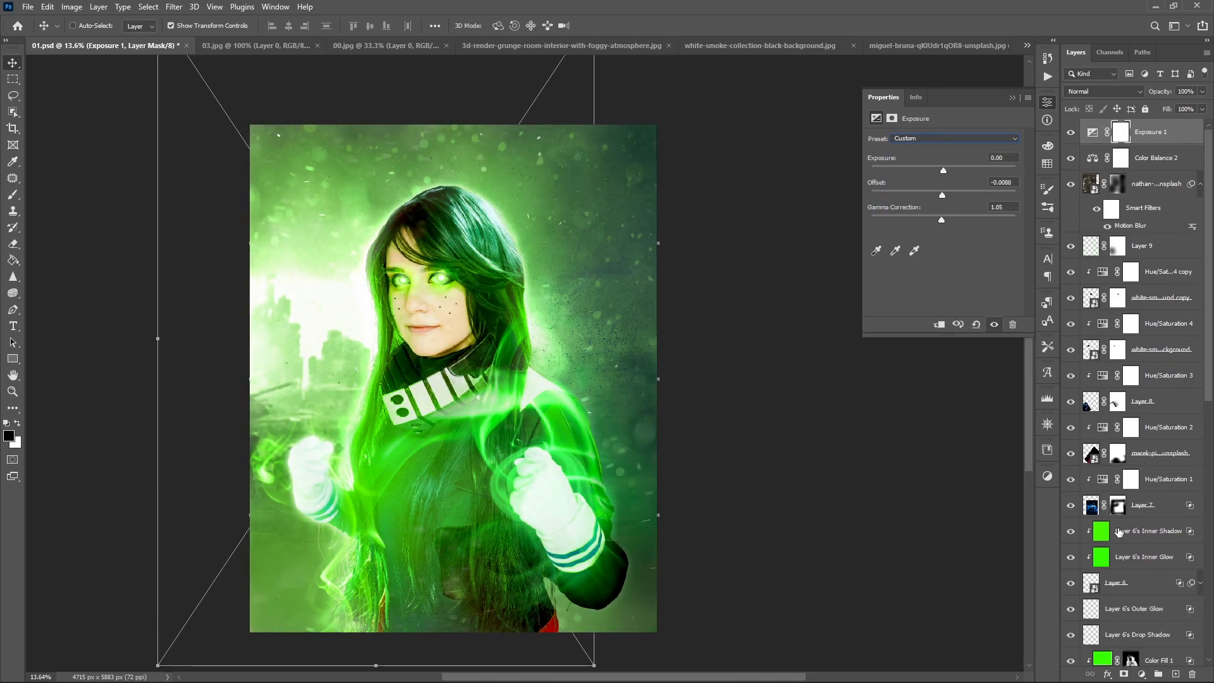
- Add a Channel Mixer adjustment with the red output at +98% red, -5% green and +5% blue
click(1142, 675)
click(1146, 592)
drag(946, 222, 942, 250)
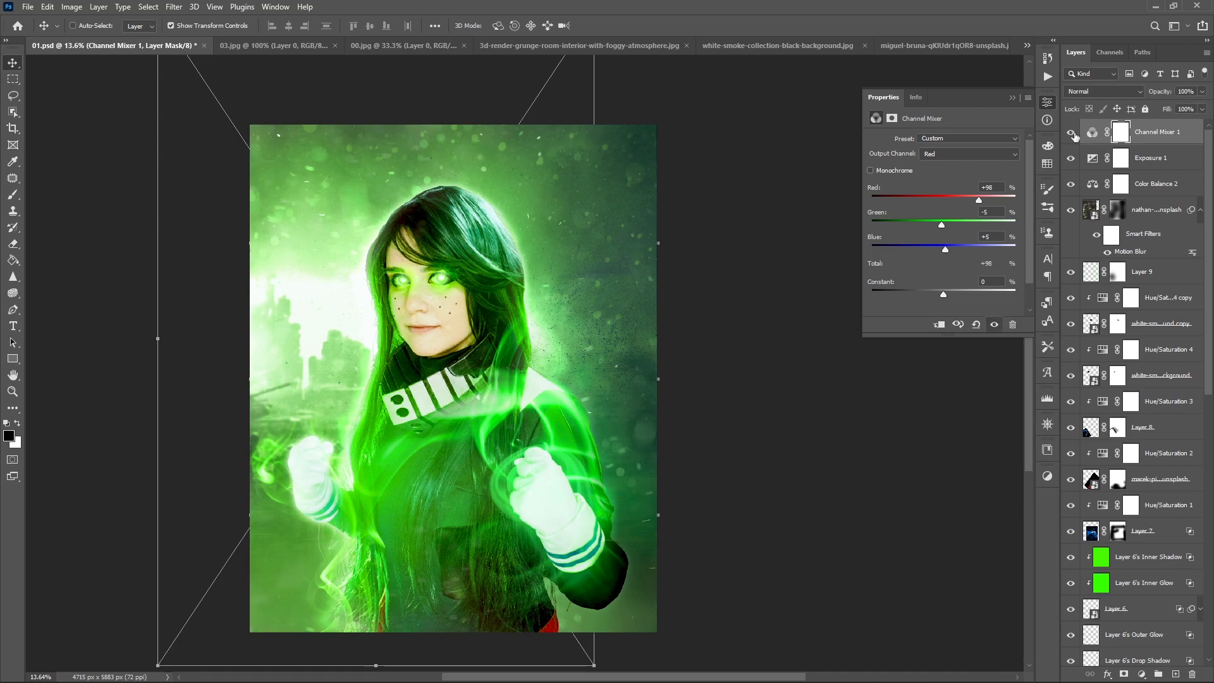
click(1141, 674)
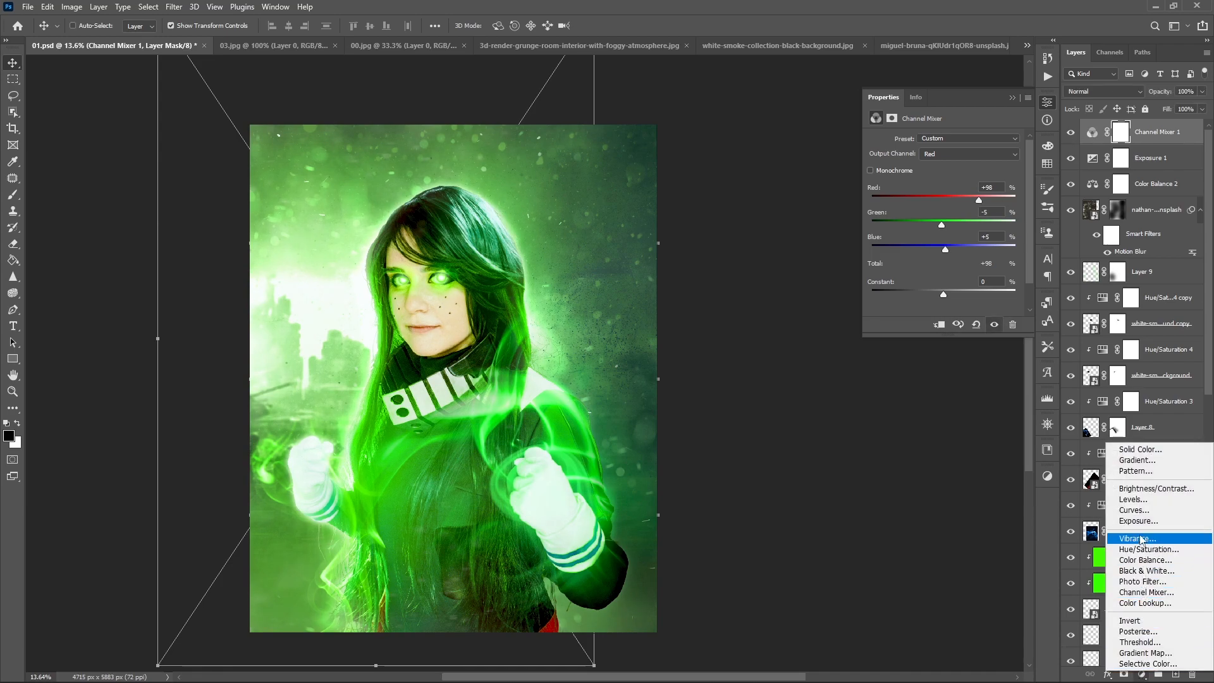
click(1145, 602)
click(968, 141)
click(952, 155)
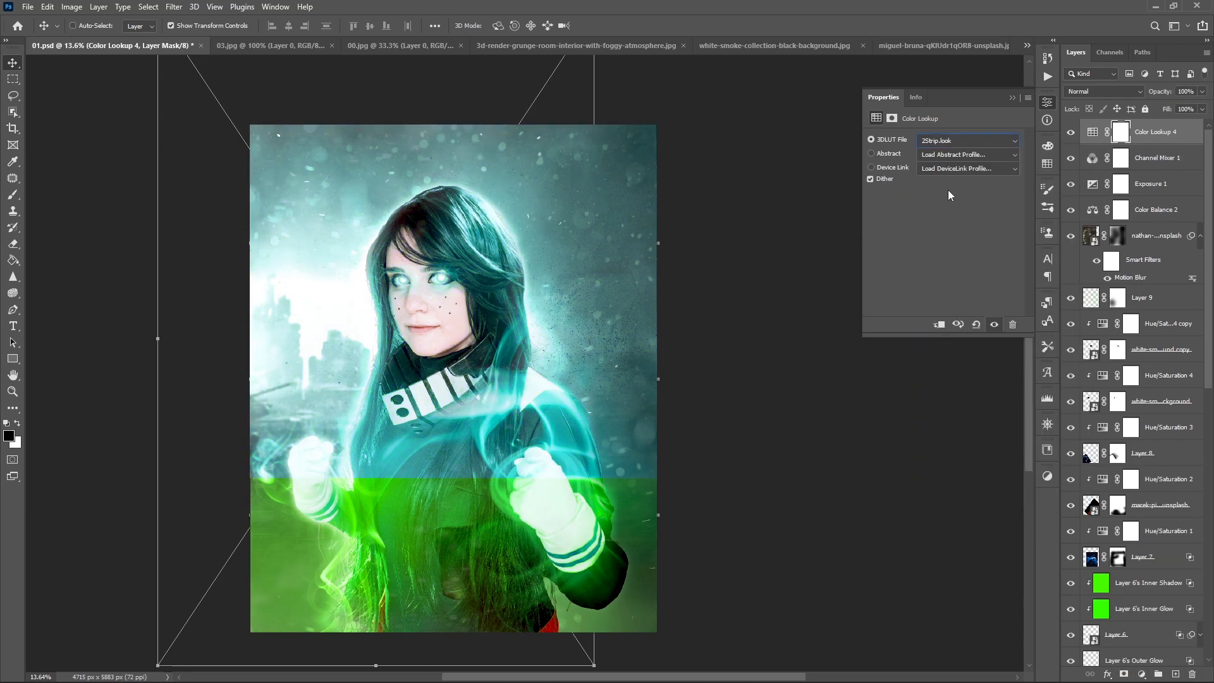
key(Down)
key(Down)
key(Down)
key(Down)
key(Down)
key(Down)
key(Down)
key(Down)
key(Down)
key(Down)
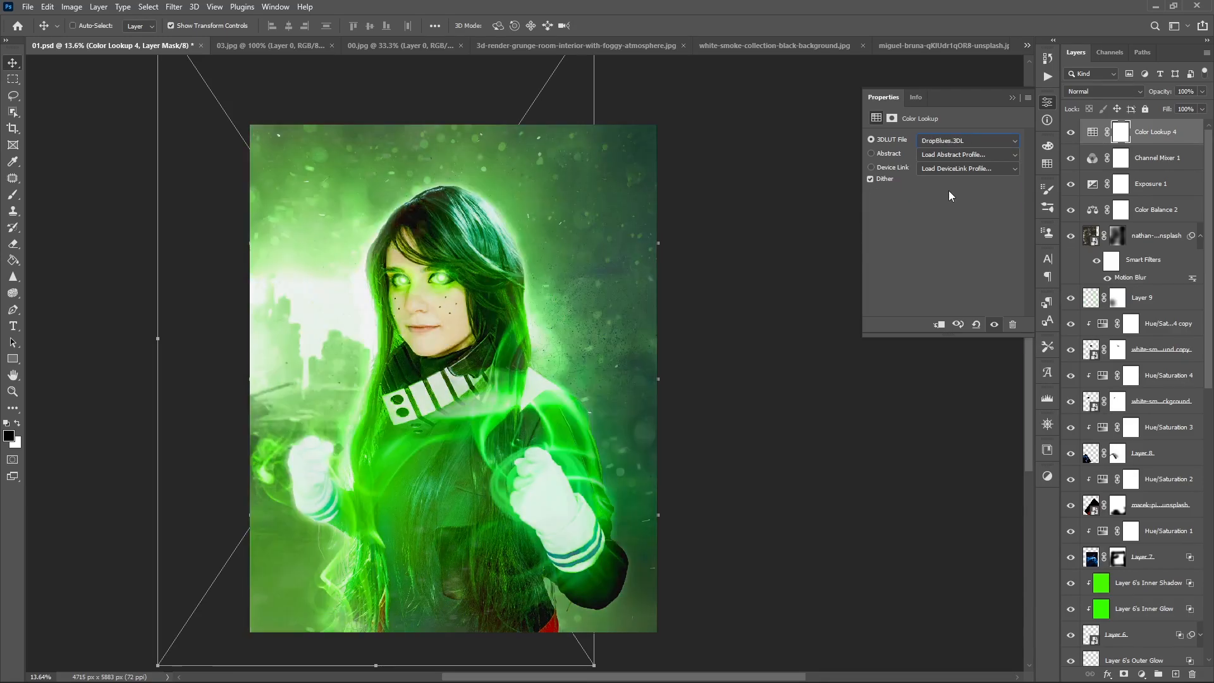
key(Down)
key(Down)
key(Down)
key(Down)
key(Down)
key(Down)
key(Down)
key(Down)
key(Down)
key(Down)
key(Down)
key(Down)
key(Down)
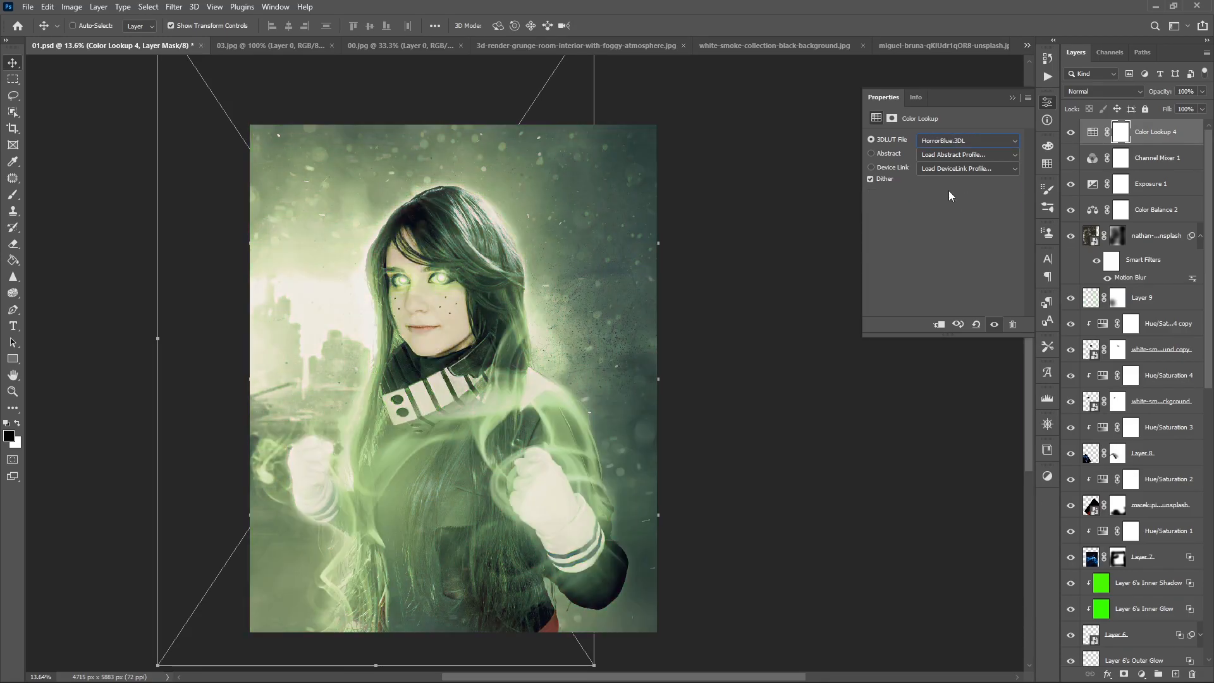
key(Down)
key(Down)
key(Down)
right_click(1156, 133)
click(1080, 197)
- Create a new top layer and fill it with the merged composite using Apply Image
click(1175, 674)
click(72, 7)
click(99, 192)
click(867, 150)
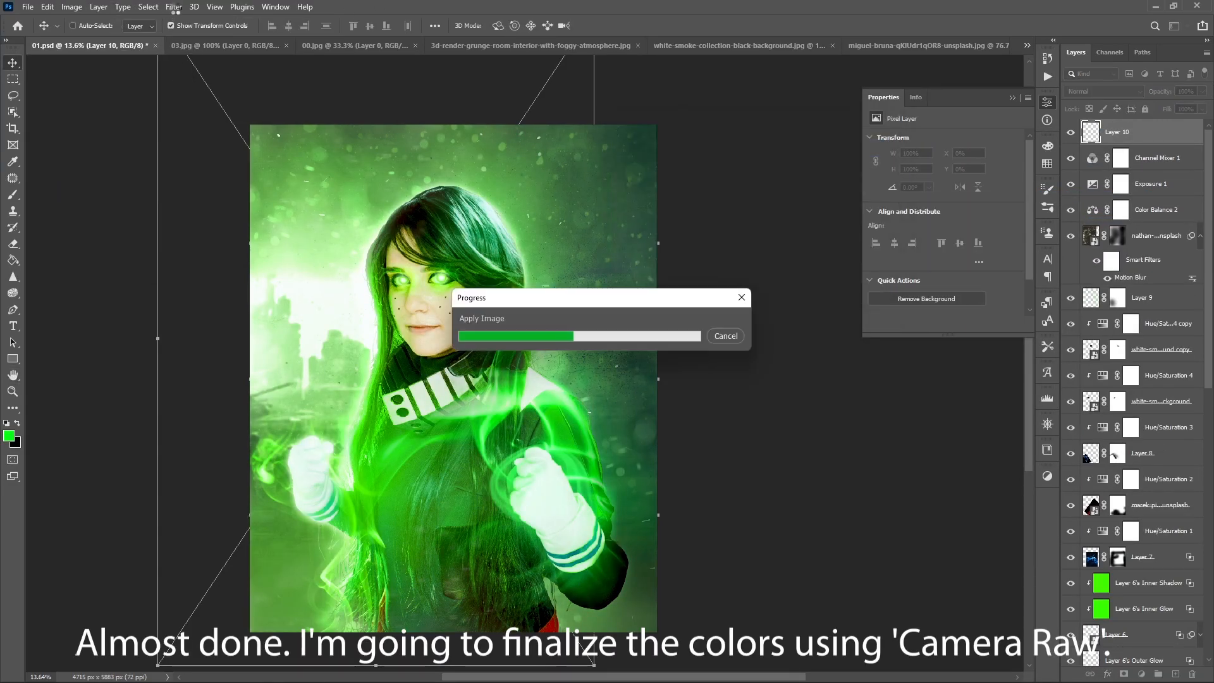
- In the Camera Raw Filter, set temperature -3, tint -8, contrast +21, highlights -17, shadows +12, whites +3, blacks -5, texture +57 and clarity +14
click(174, 7)
click(219, 100)
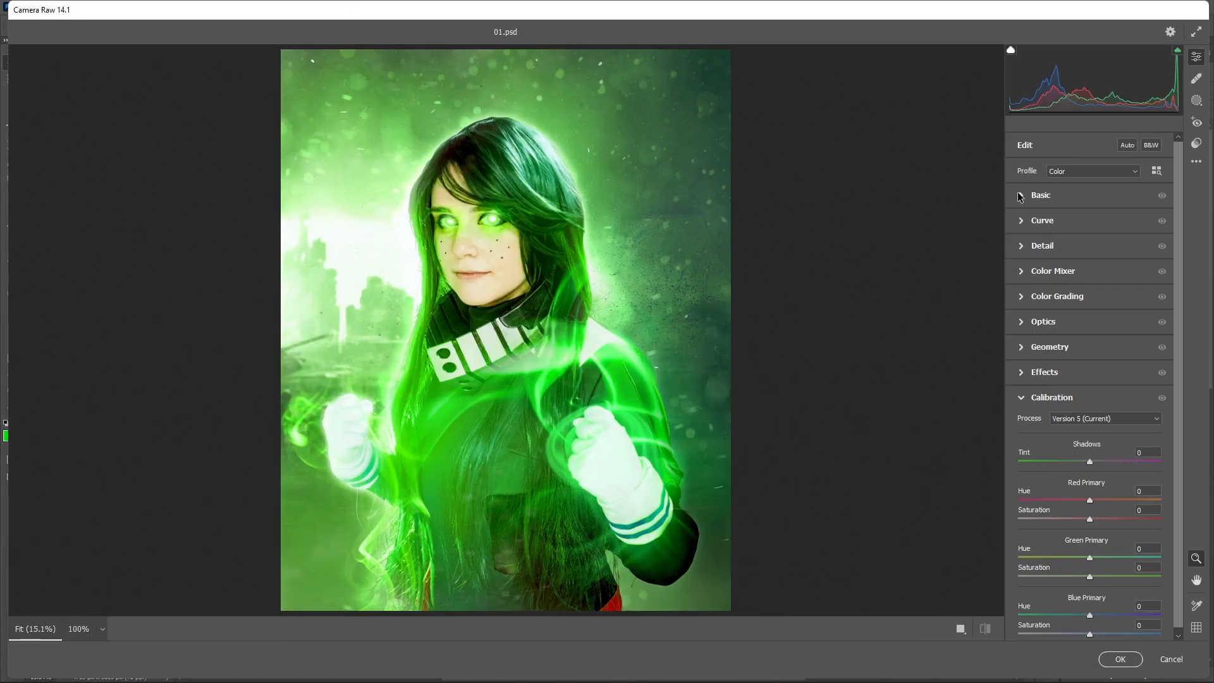
click(1022, 195)
drag(1090, 246, 1084, 258)
drag(1106, 306, 1086, 390)
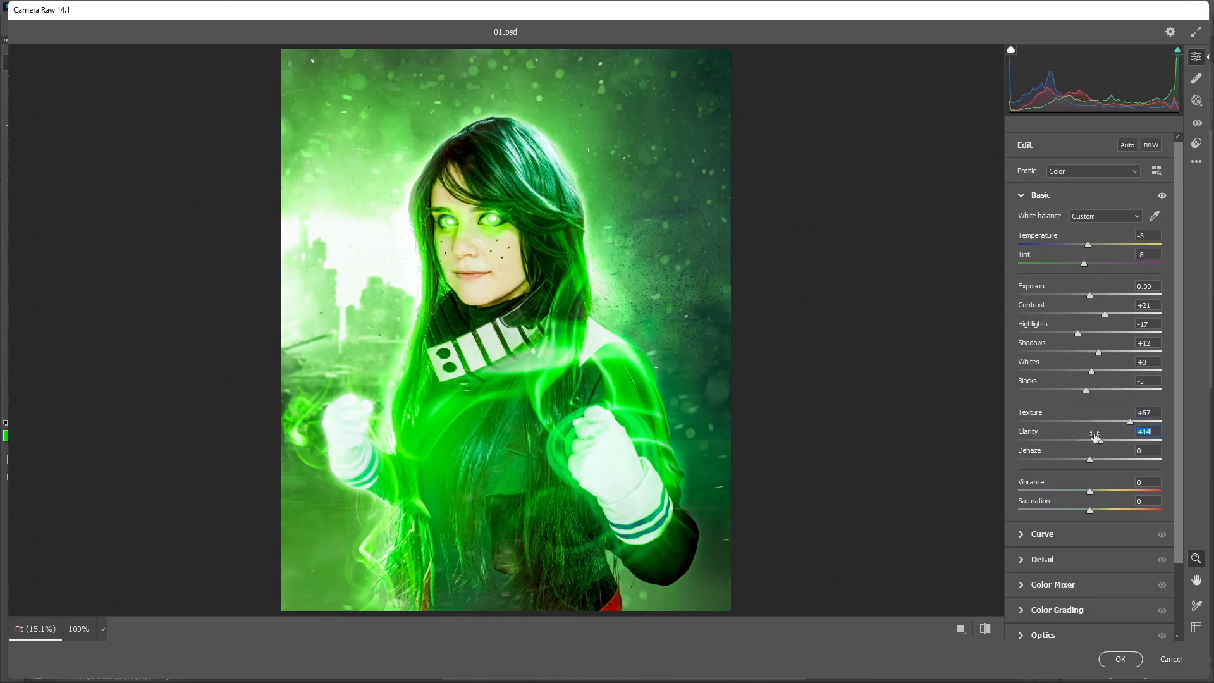
- Raise the highlights of the Camera Raw parametric curve to +19
click(1014, 537)
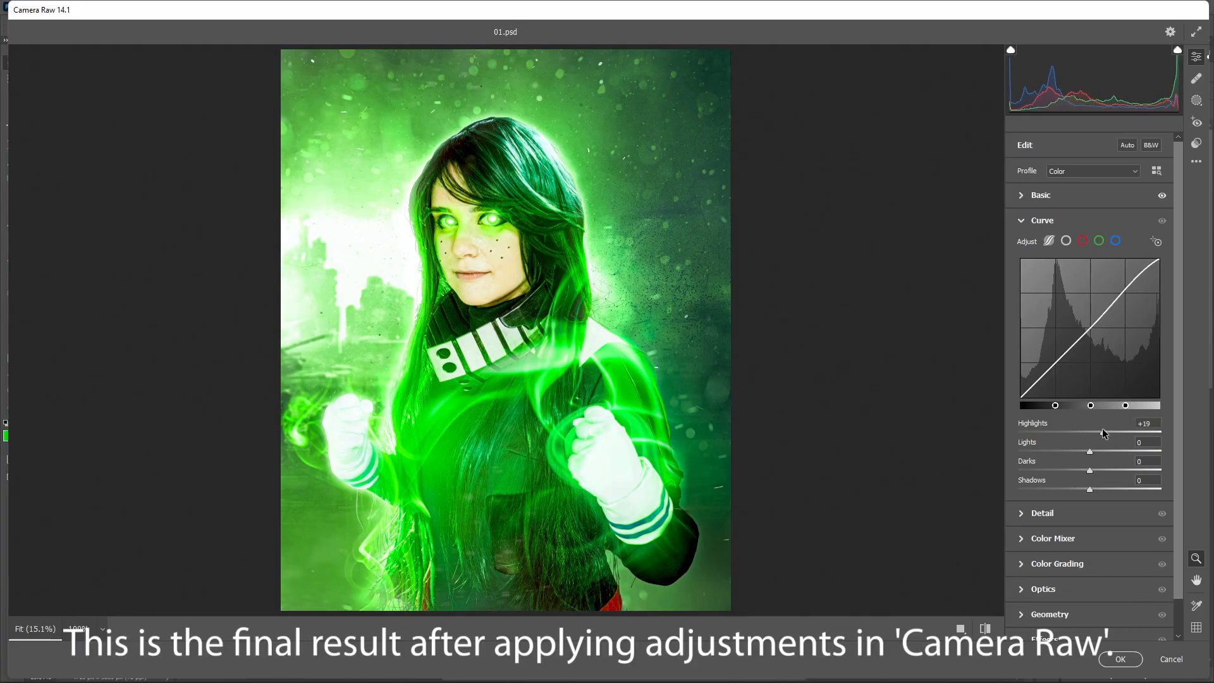